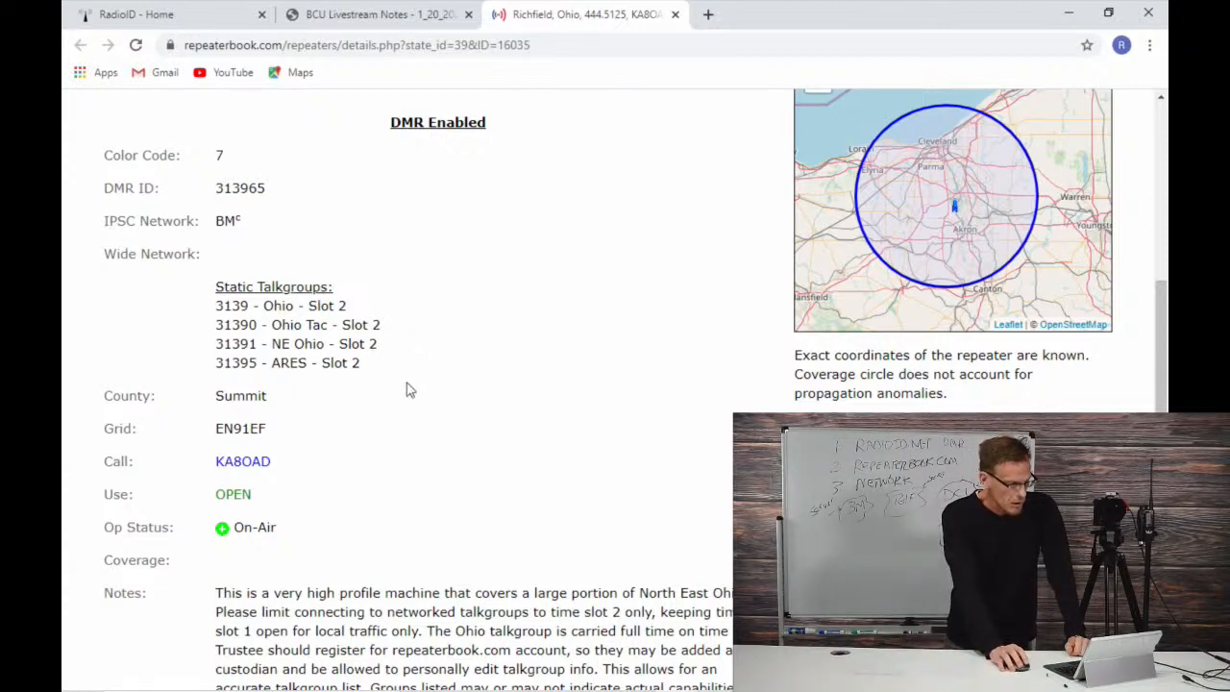
# Step: Examine the Richfield, Ohio KA8OAD repeater listing: frequencies, color code, network, static talkgroups with their slots, and usage notes
pyautogui.scroll(-1, 384, 349)
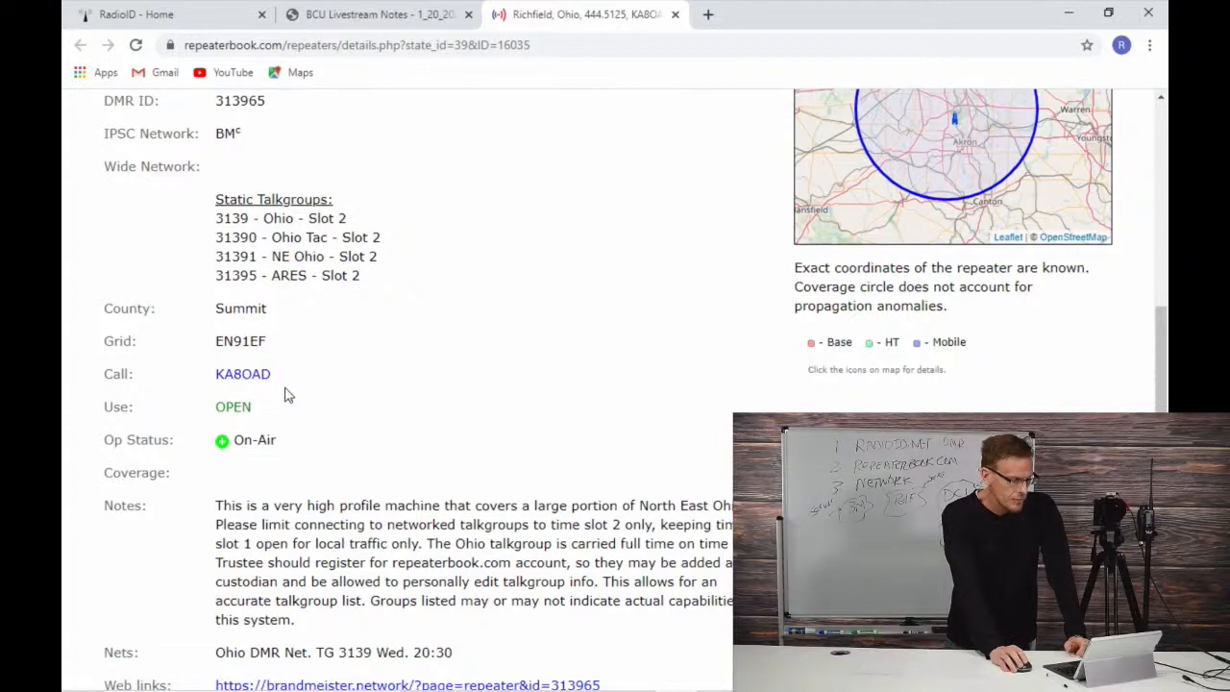
pyautogui.scroll(-1, 286, 393)
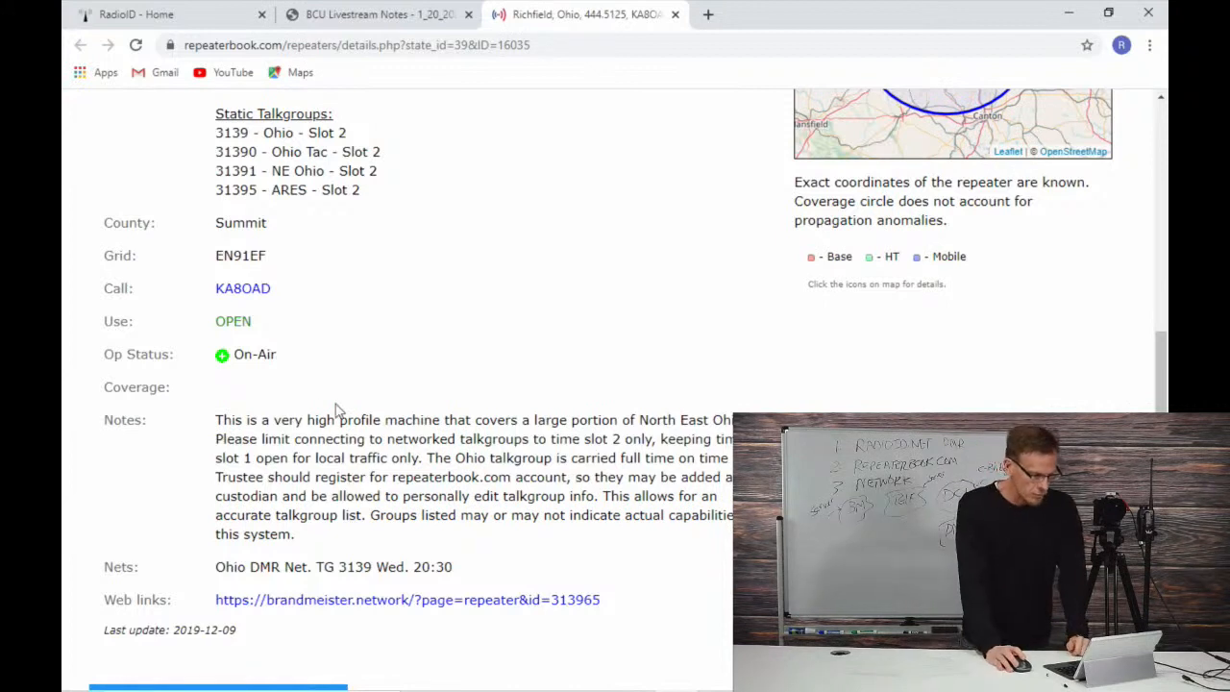
pyautogui.scroll(-1, 359, 415)
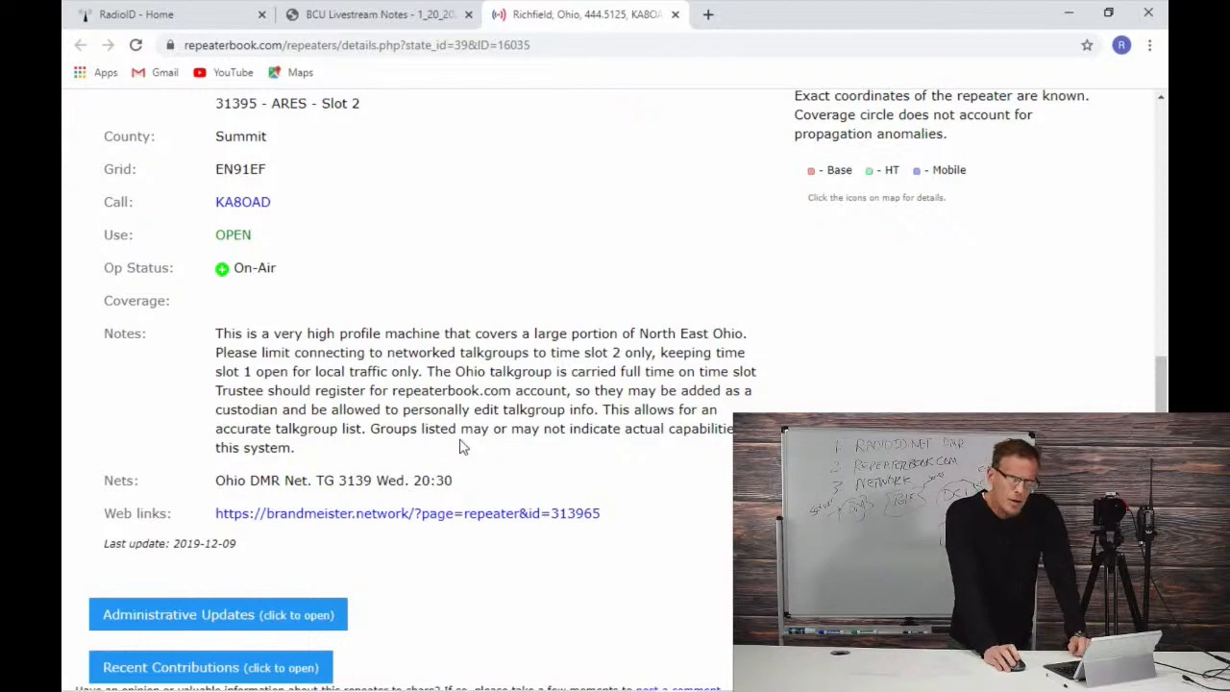
pyautogui.scroll(3, 461, 447)
pyautogui.scroll(2, 459, 445)
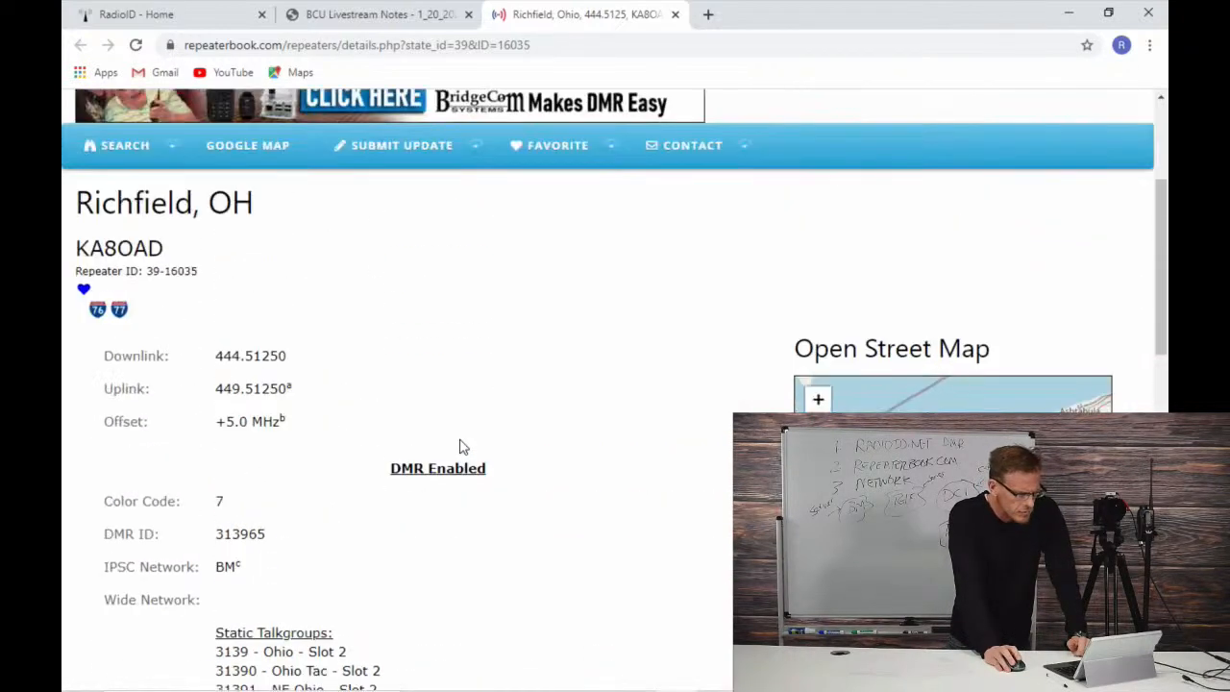
pyautogui.scroll(-7, 459, 442)
pyautogui.scroll(5, 459, 438)
pyautogui.scroll(2, 458, 437)
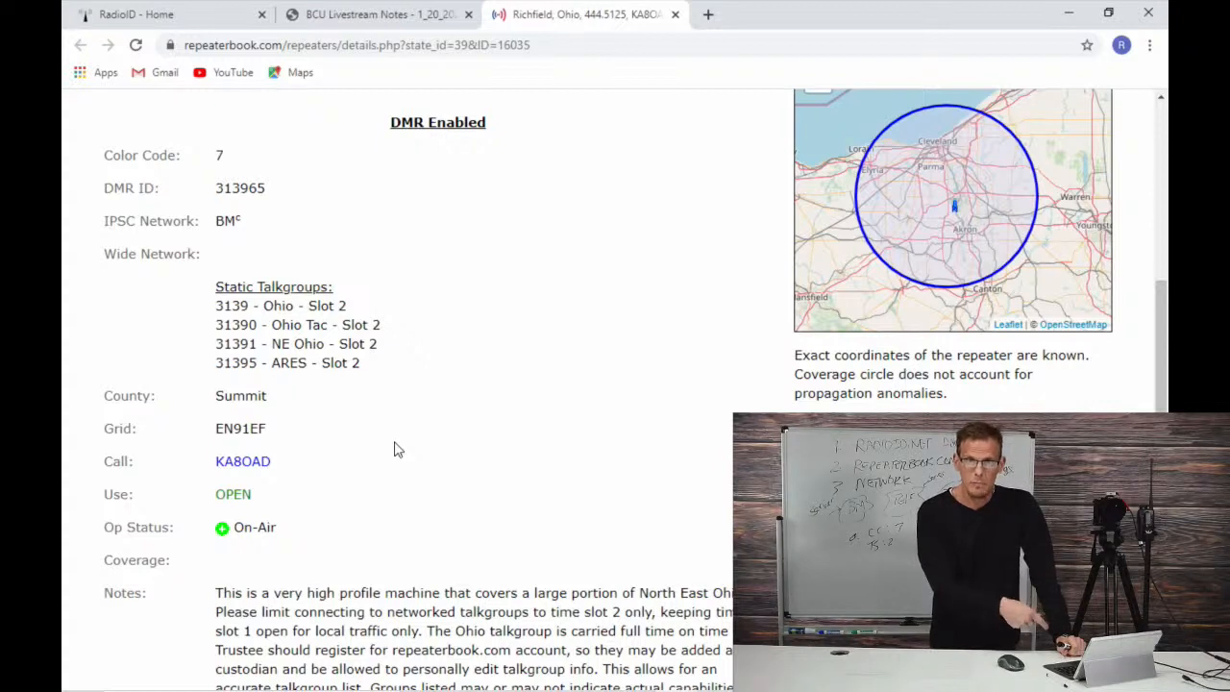
pyautogui.scroll(-2, 524, 442)
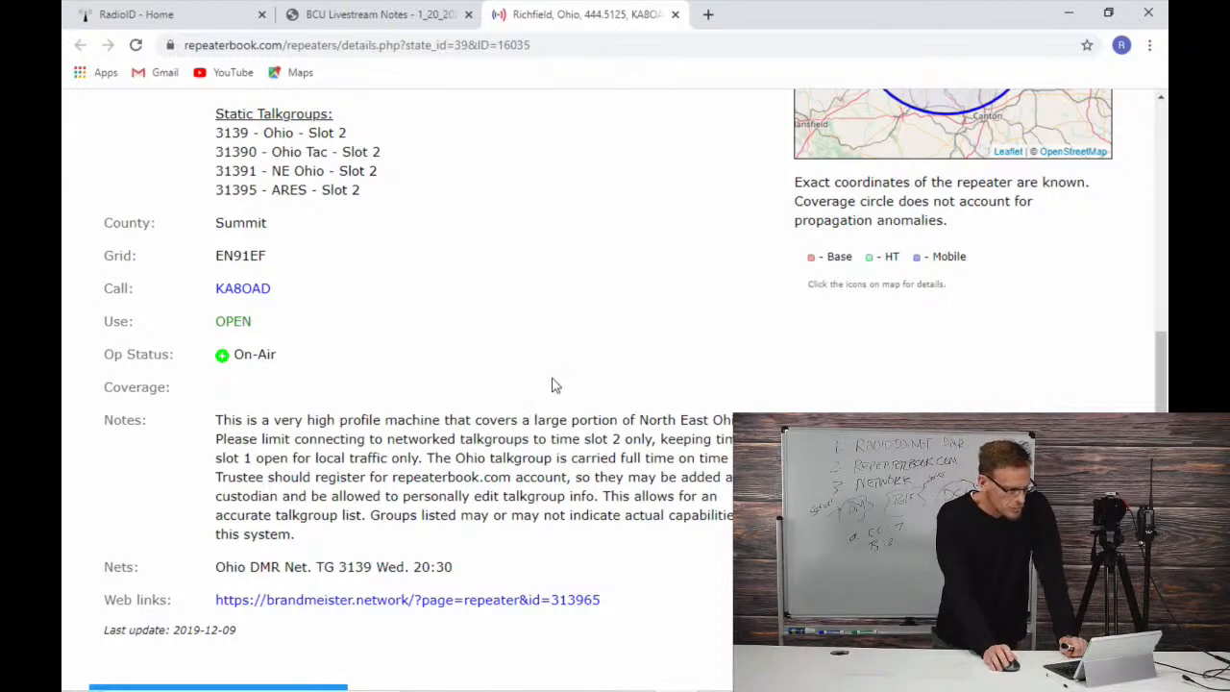
pyautogui.scroll(2, 535, 411)
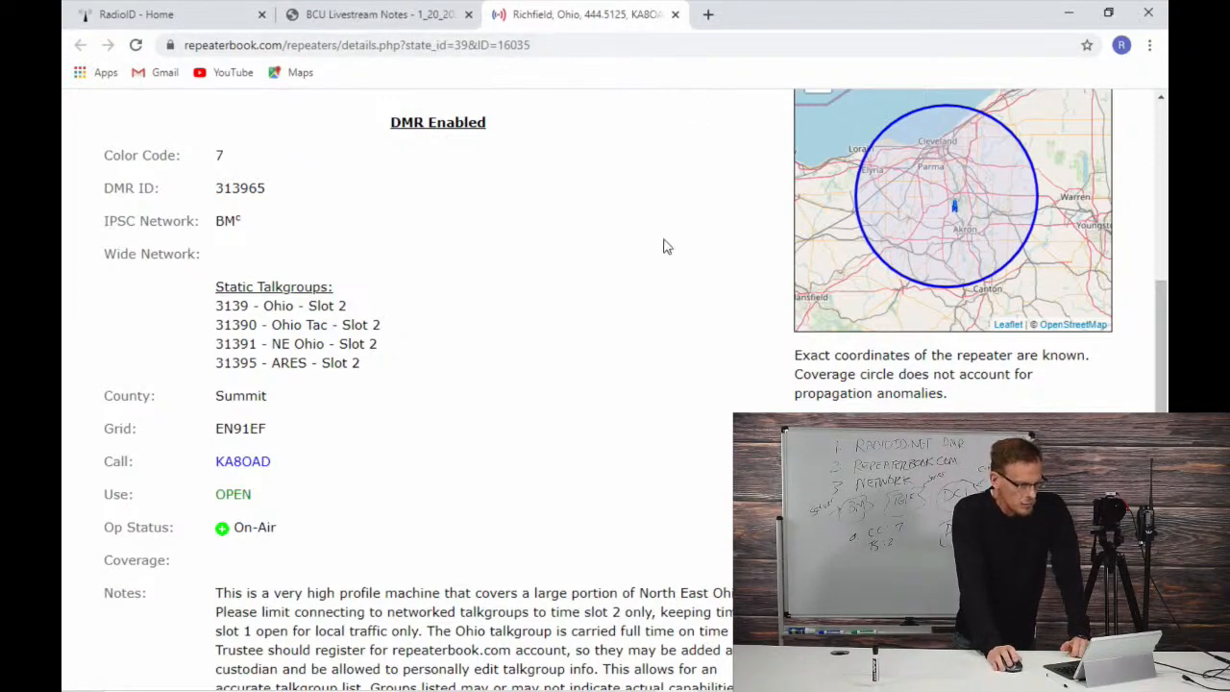
# Step: Minimize the browser, launch the D878UV 1.21 programming software from the desktop as administrator, and allow it to make changes
pyautogui.click(1065, 16)
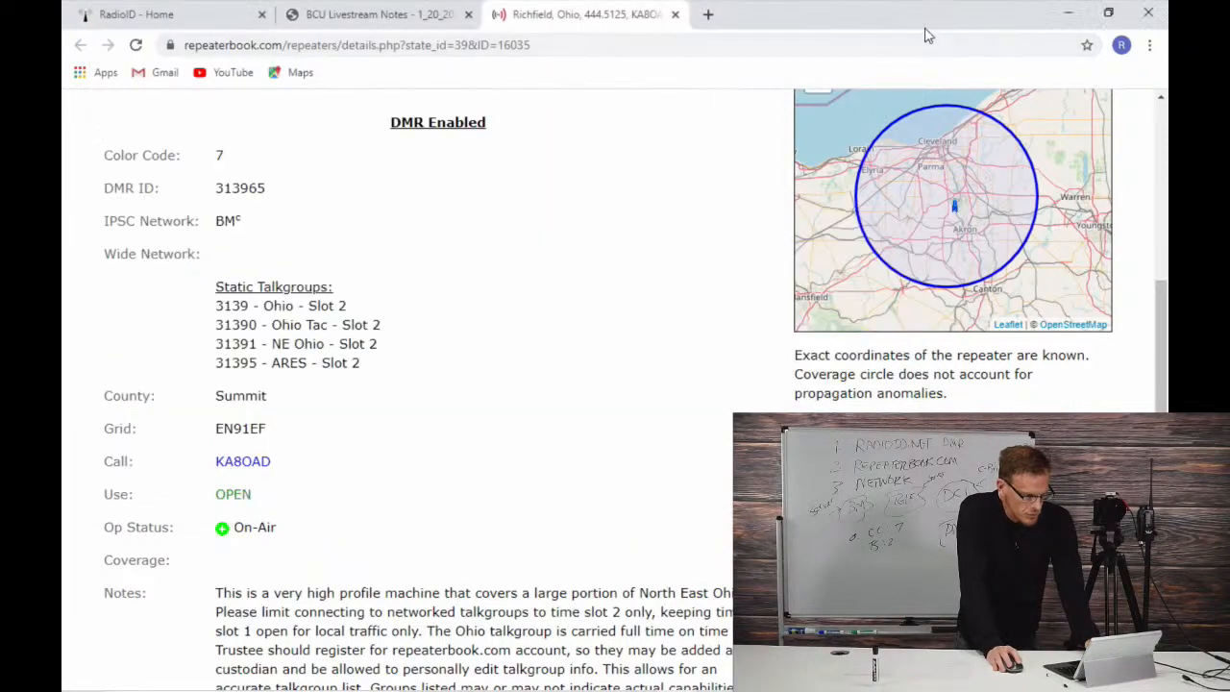
pyautogui.click(749, 12)
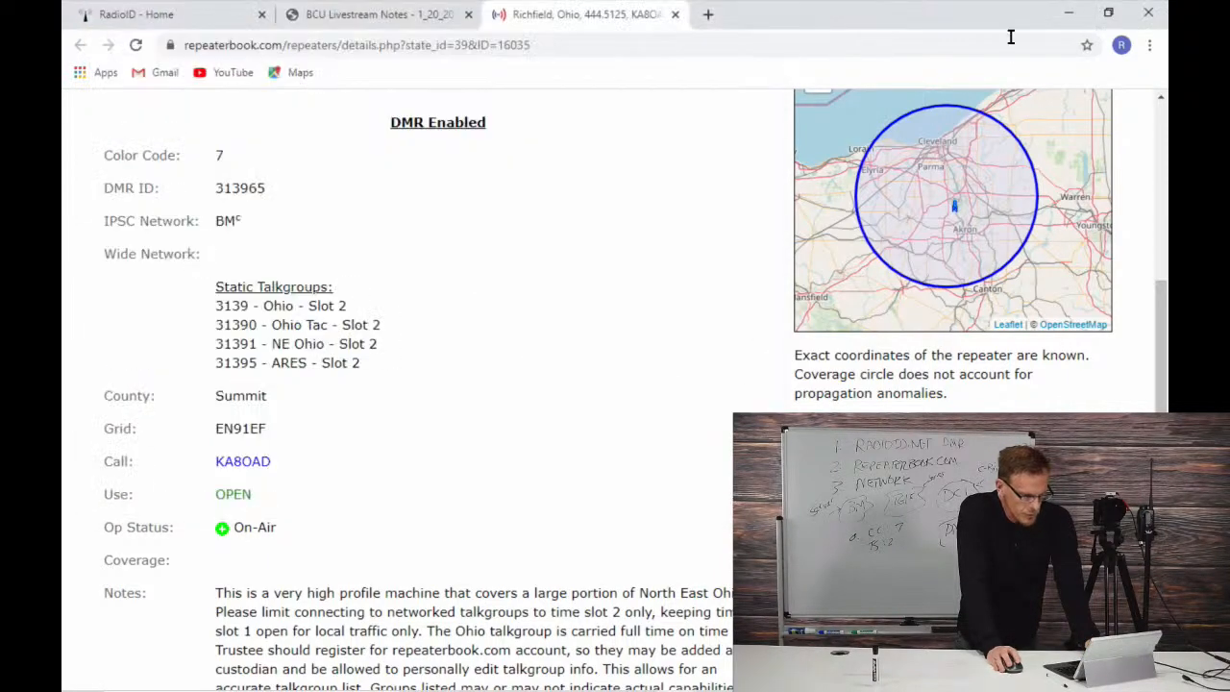
pyautogui.click(1066, 13)
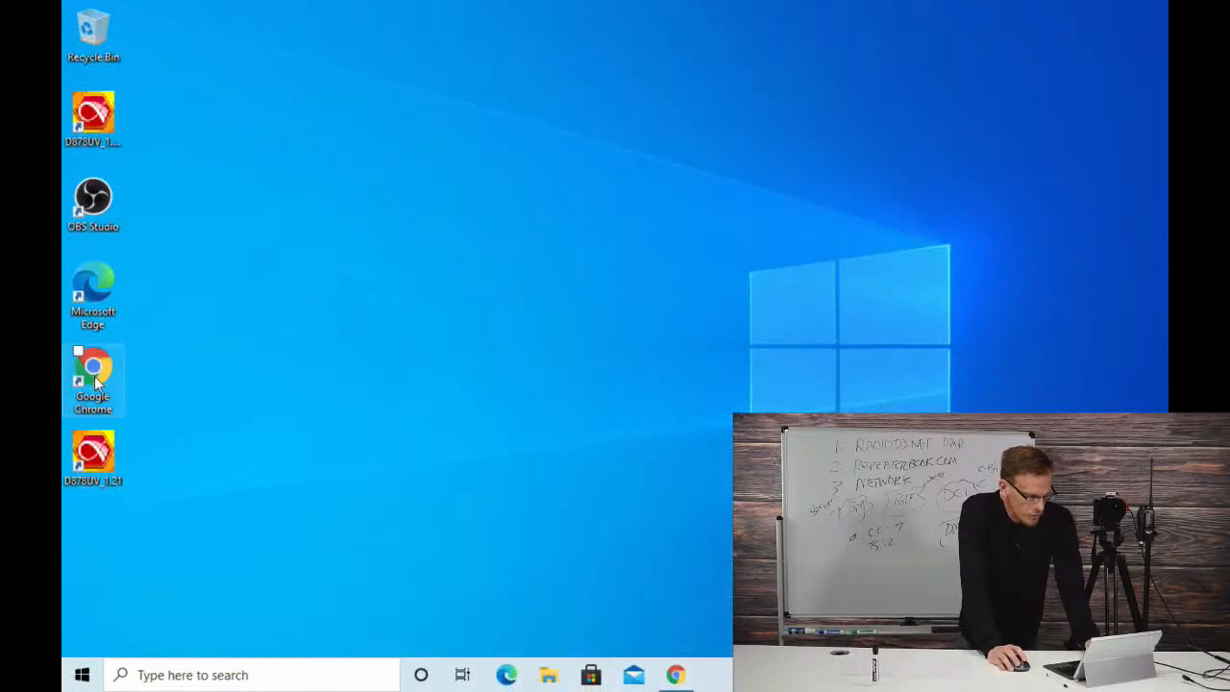
pyautogui.doubleClick(103, 459)
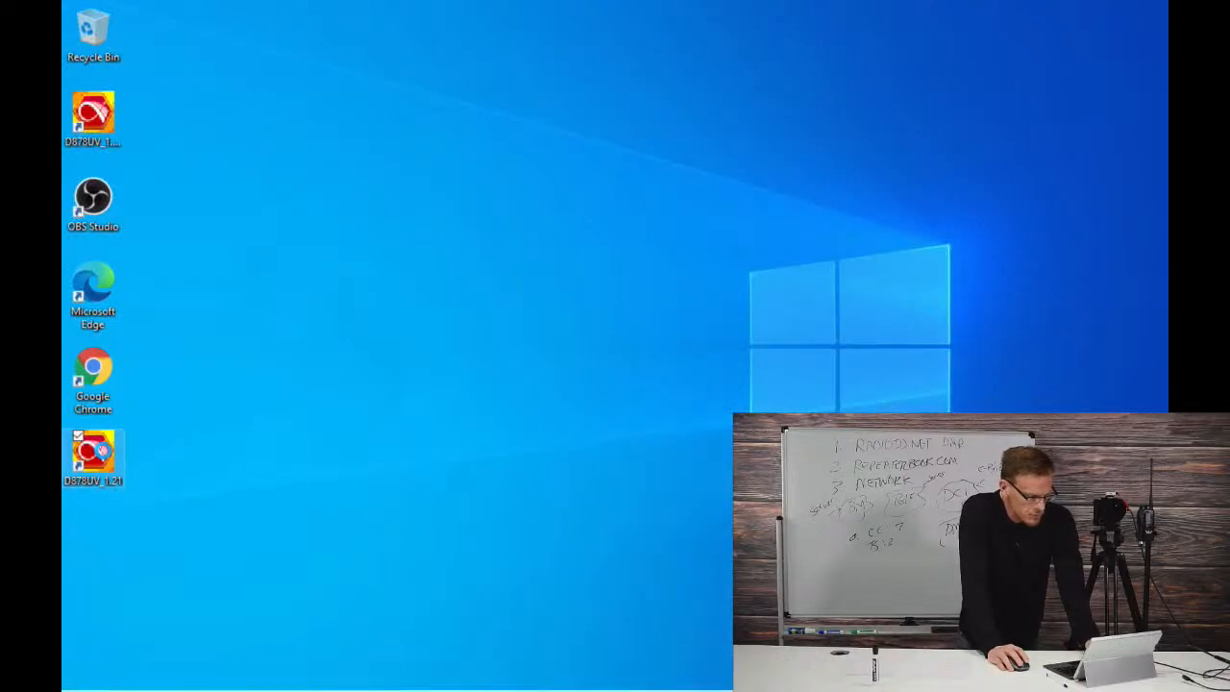
pyautogui.rightClick(104, 452)
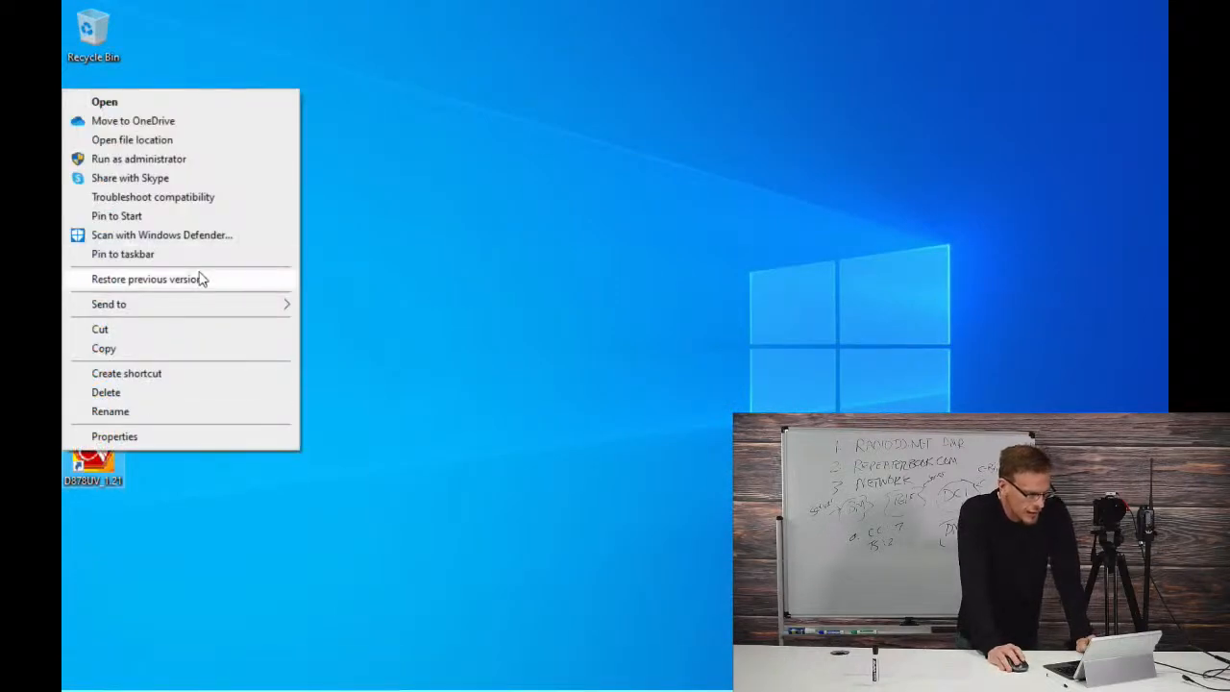
pyautogui.click(181, 161)
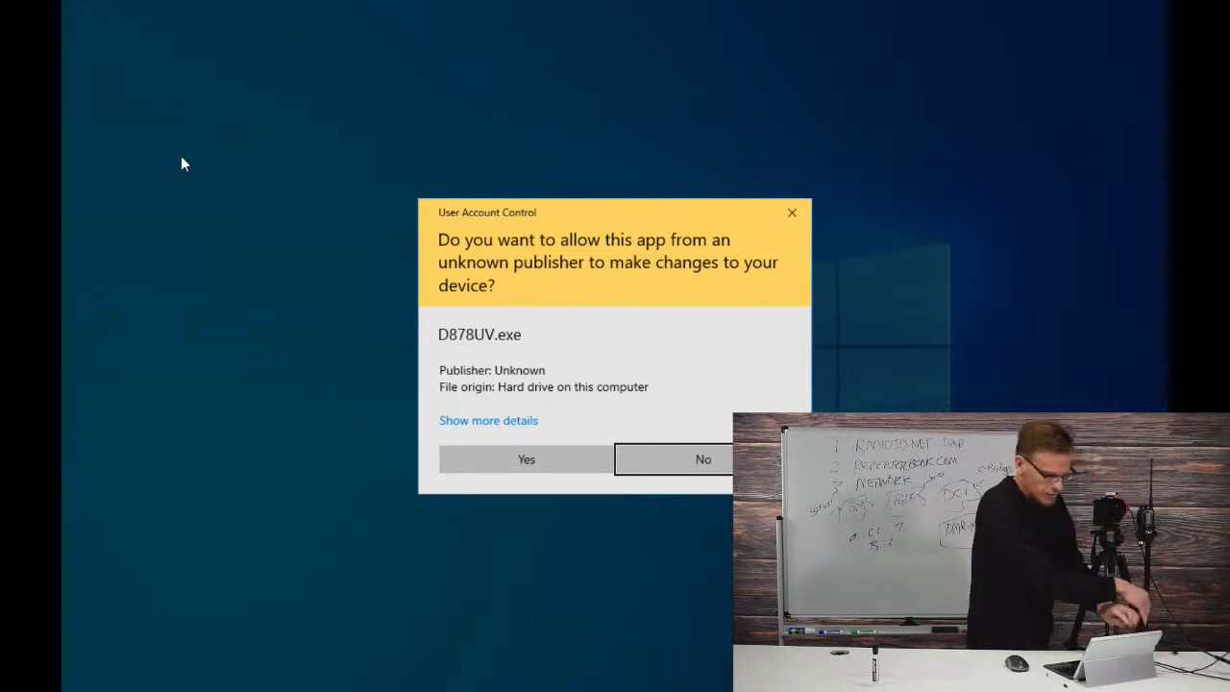
pyautogui.click(526, 461)
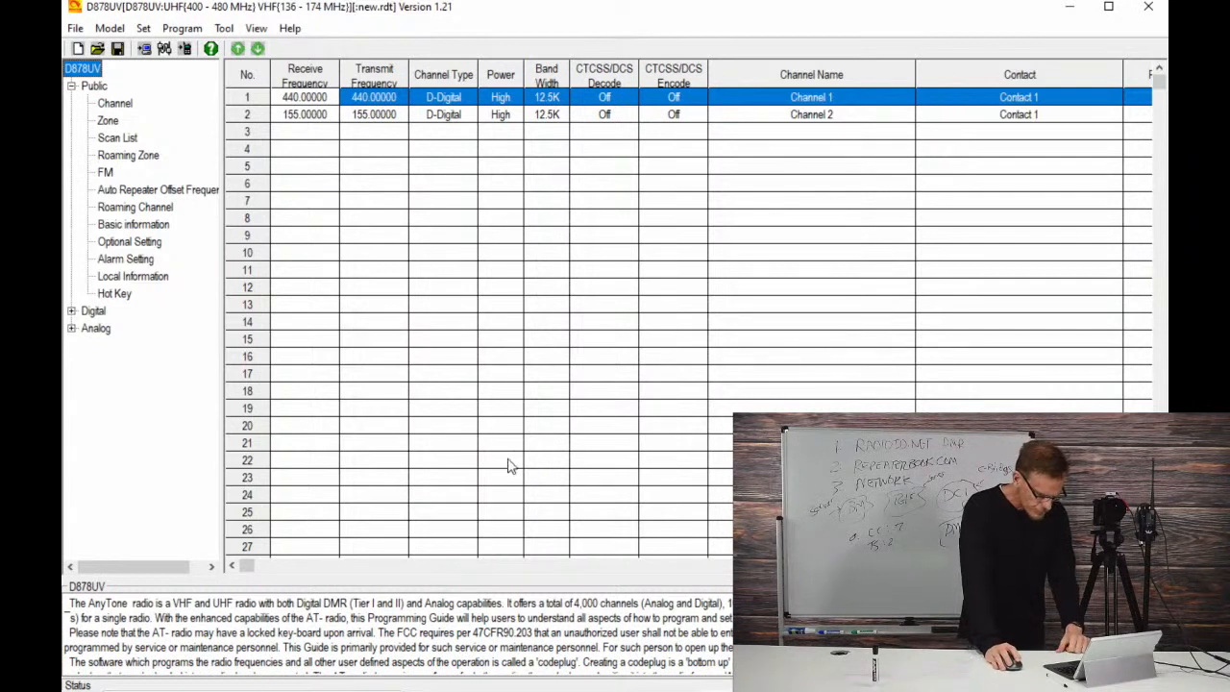
pyautogui.click(112, 28)
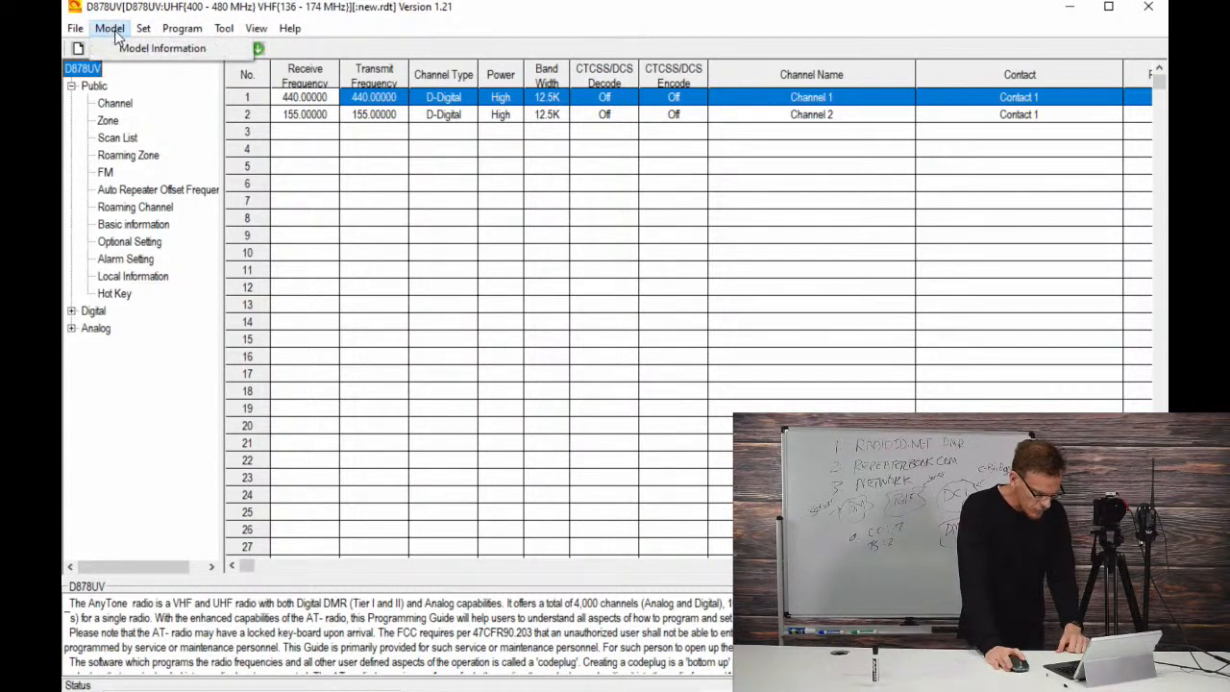
pyautogui.moveTo(182, 28)
pyautogui.click(178, 50)
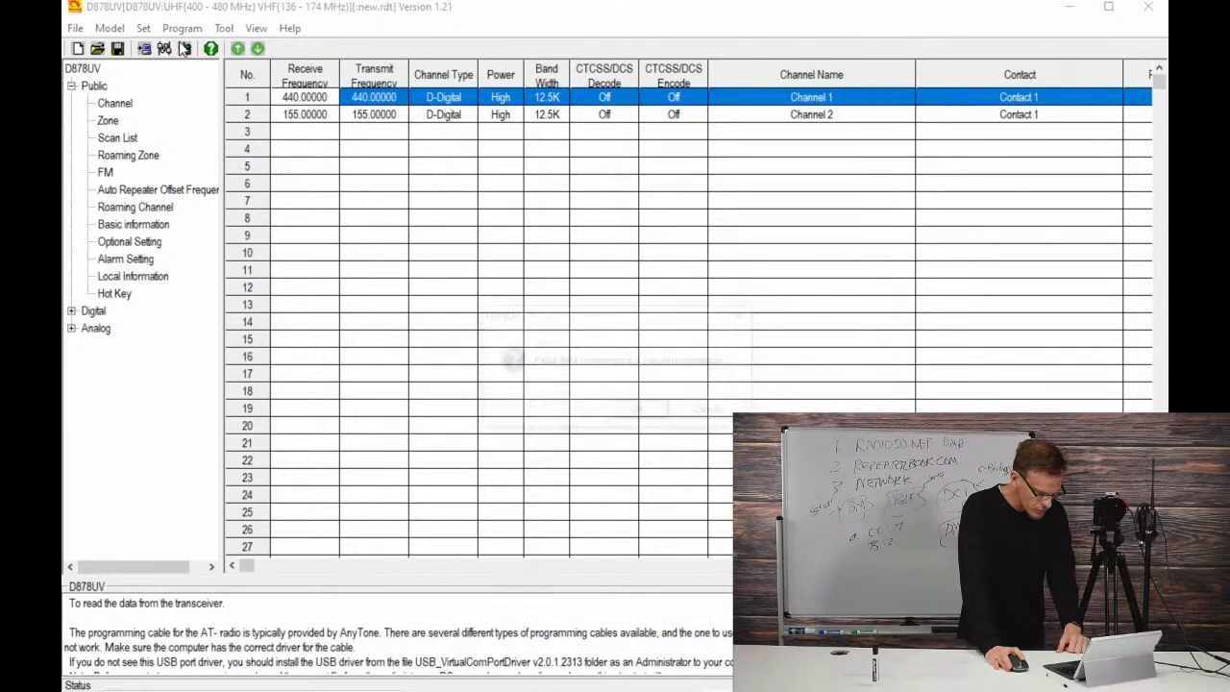
pyautogui.click(712, 412)
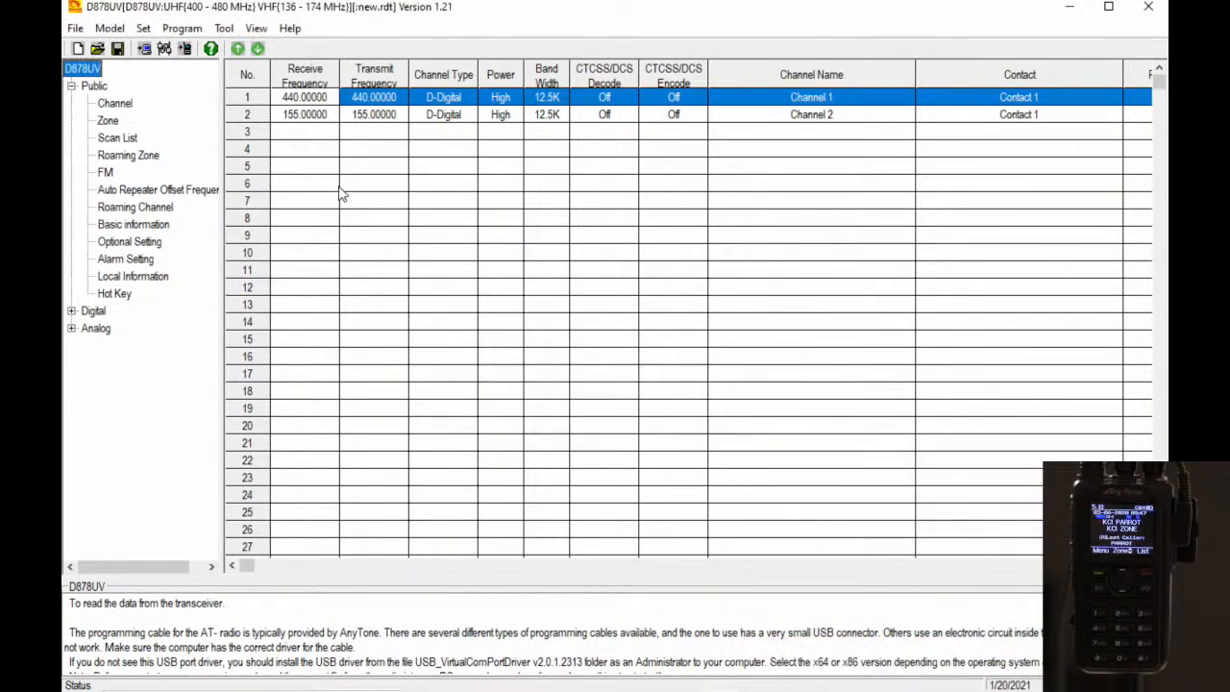
# Step: Set the radio's communication port to COM3
pyautogui.click(143, 27)
pyautogui.click(171, 44)
pyautogui.click(571, 325)
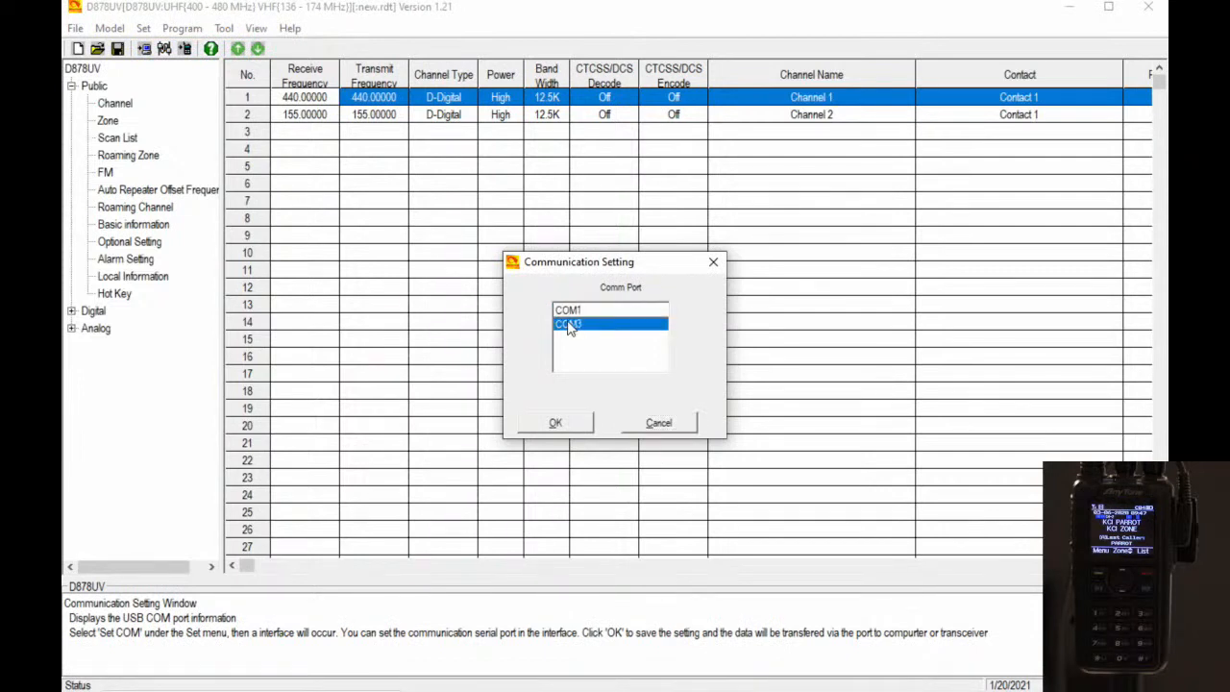
pyautogui.click(567, 424)
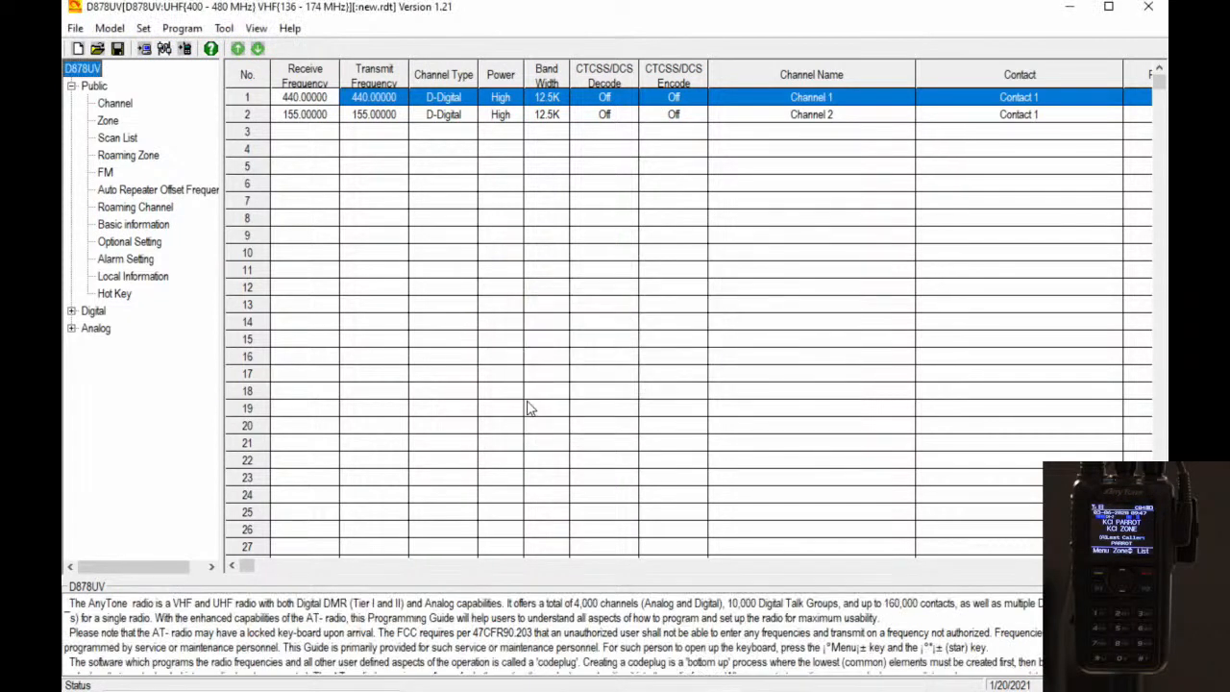
# Step: Read the existing codeplug data from the connected radio into the programming software
pyautogui.click(180, 29)
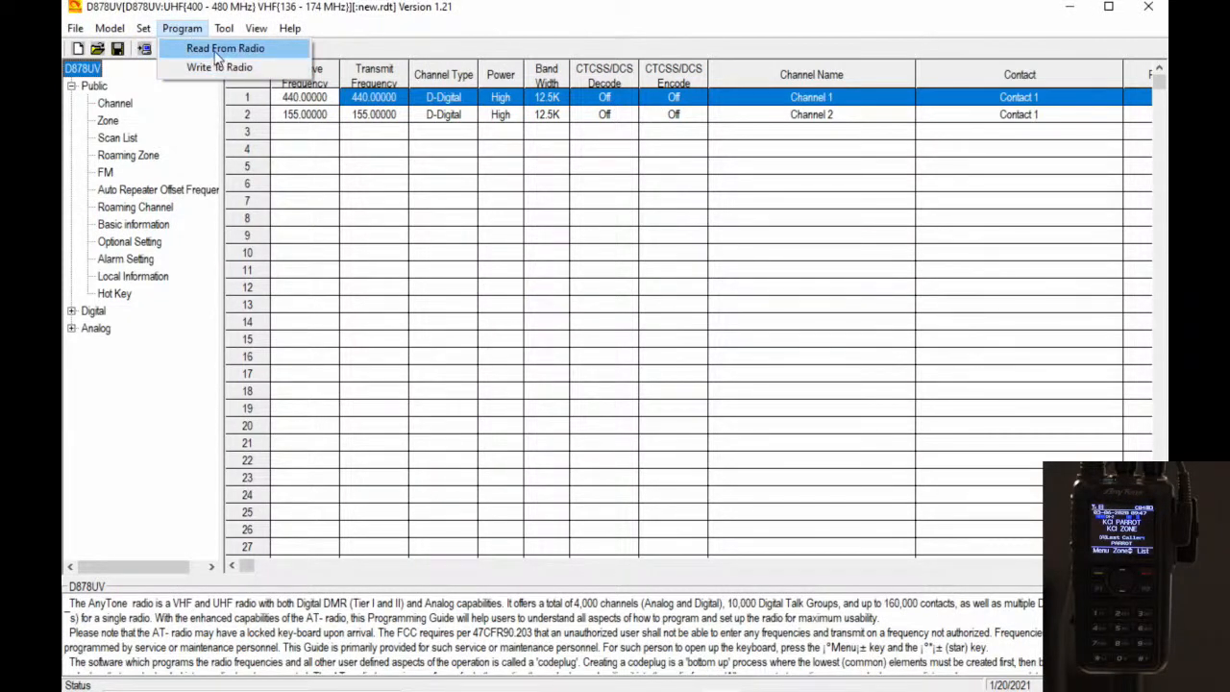
pyautogui.click(218, 50)
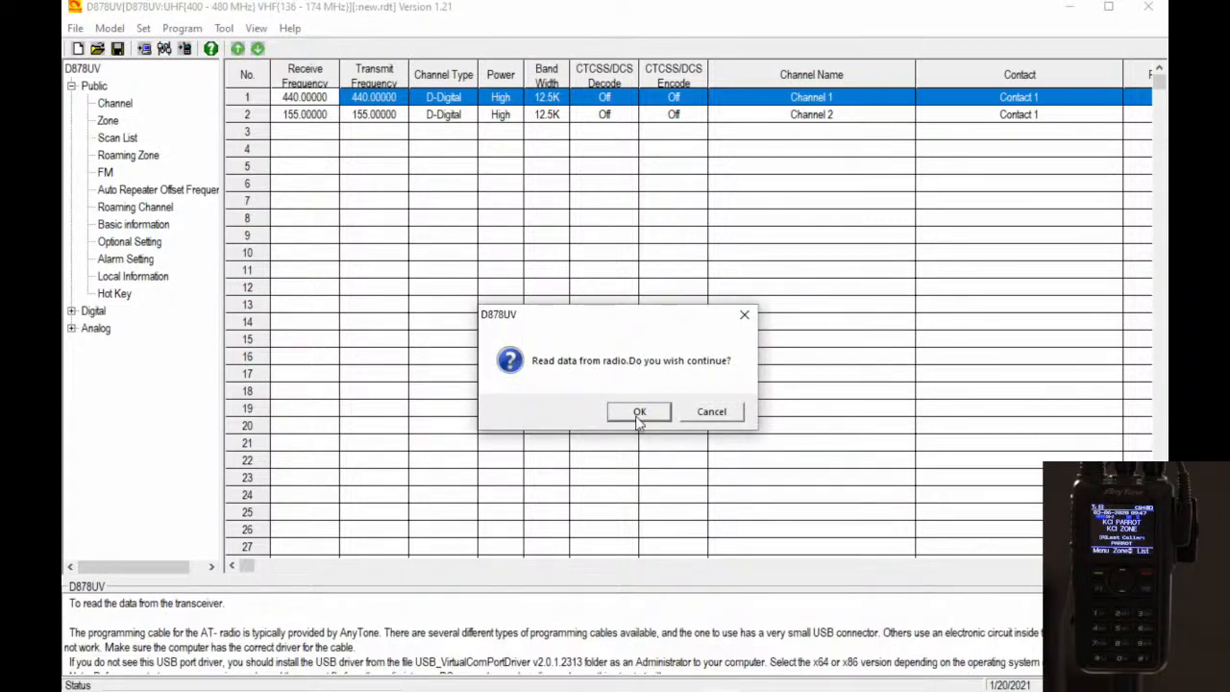
pyautogui.click(639, 414)
pyautogui.click(597, 400)
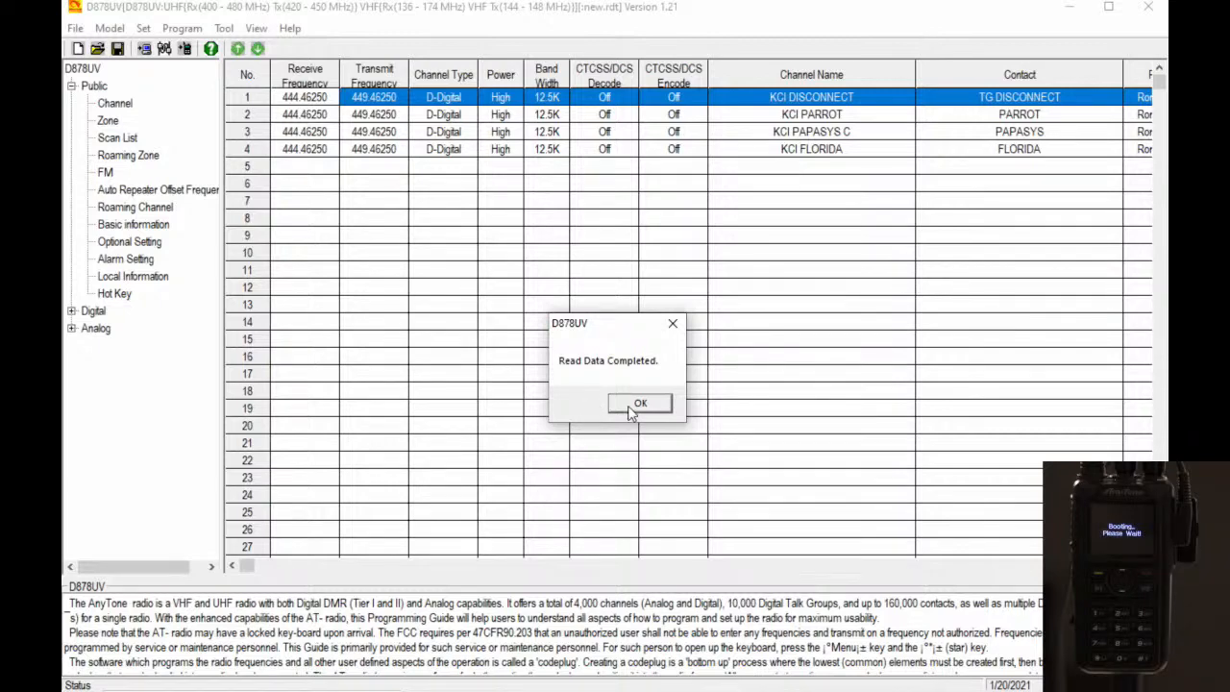
pyautogui.click(634, 404)
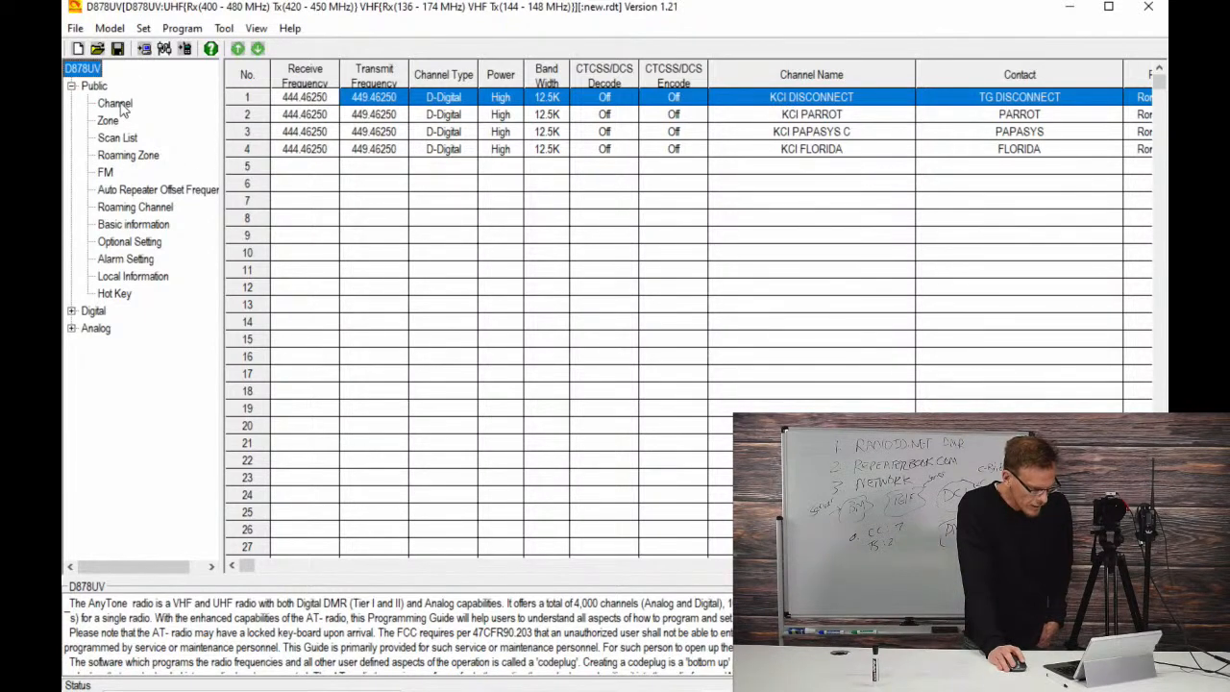
# Step: Select the public channel list, check the repeater's frequencies on the RepeaterBook page in Chrome, and return to the D878UV software
pyautogui.click(117, 104)
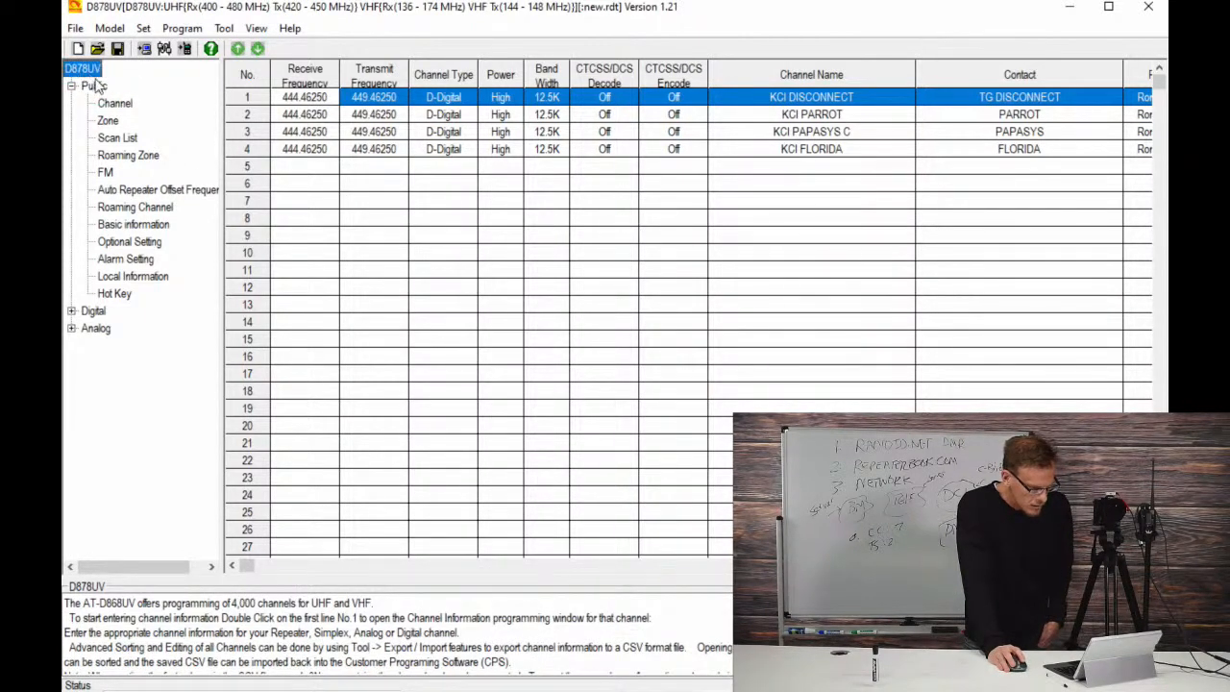
pyautogui.click(114, 105)
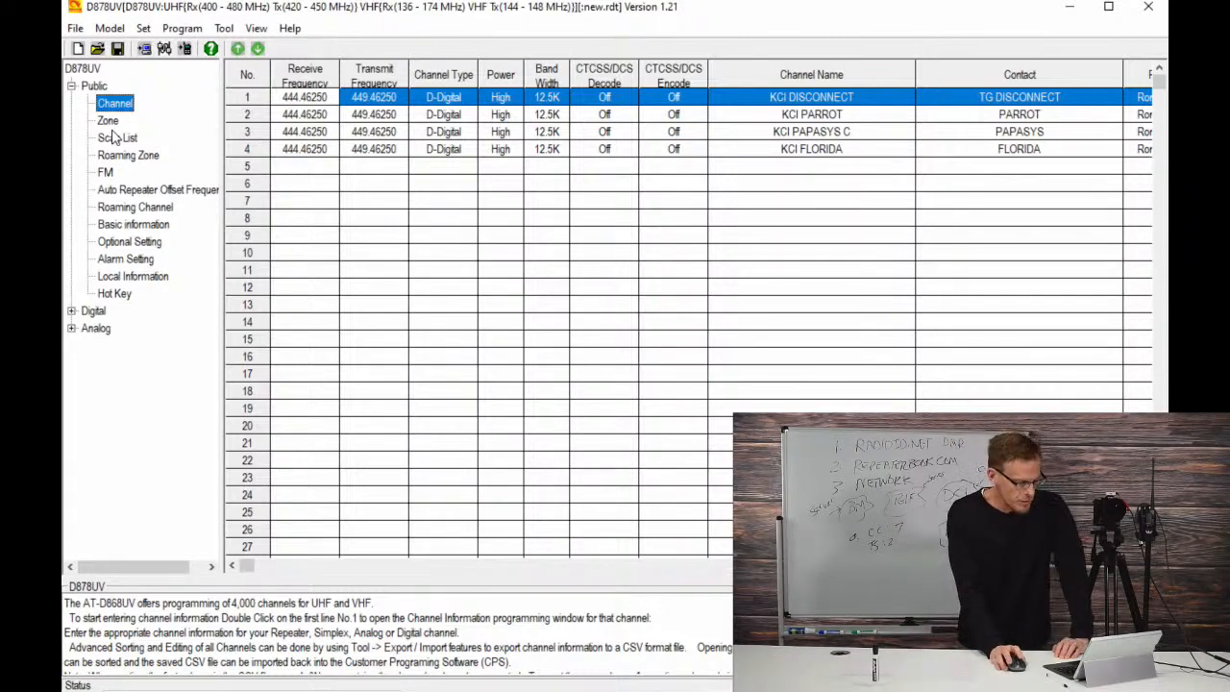
pyautogui.hotkey('alt', 'Tab')
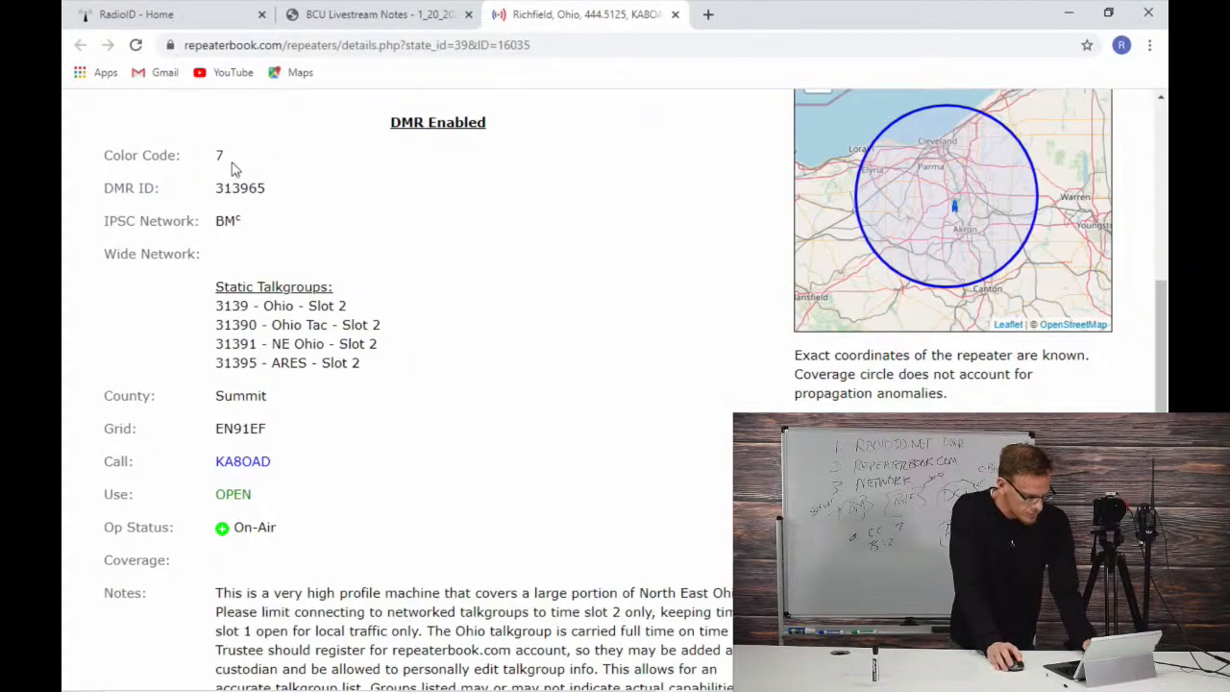
pyautogui.scroll(6, 282, 305)
pyautogui.scroll(-3, 282, 305)
pyautogui.hotkey('alt', 'Tab')
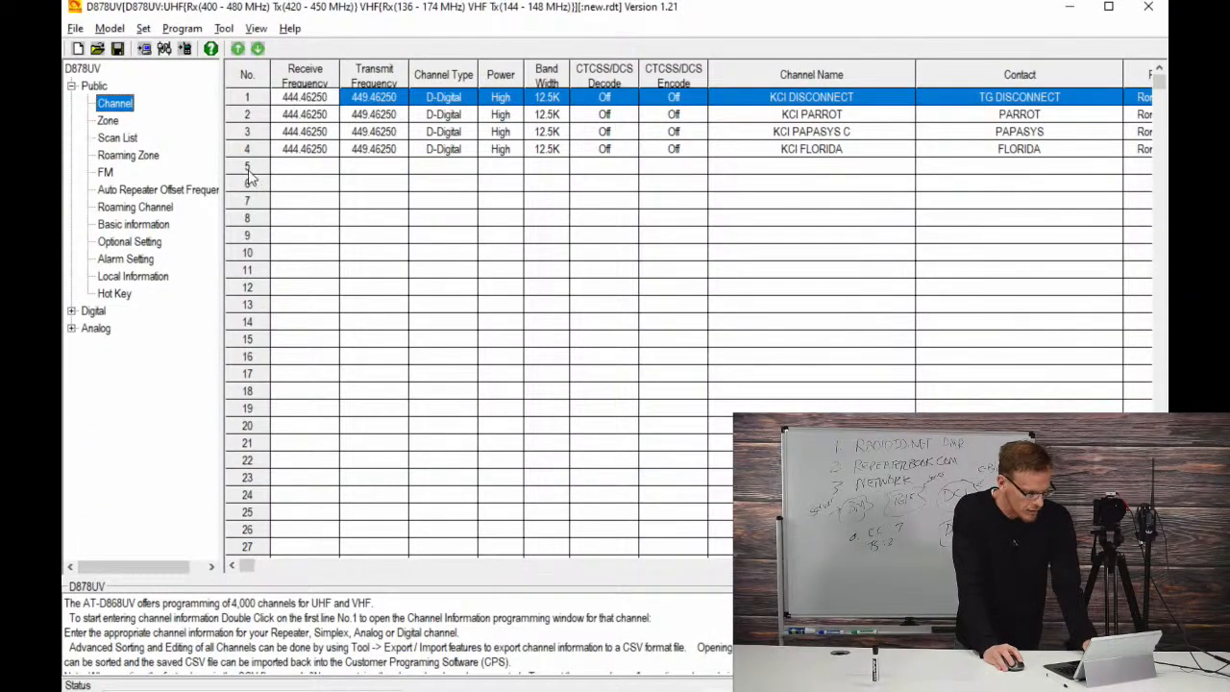
# Step: Open empty channel 5 for editing and name it KA8OAD after the call sign on the RepeaterBook page
pyautogui.doubleClick(317, 168)
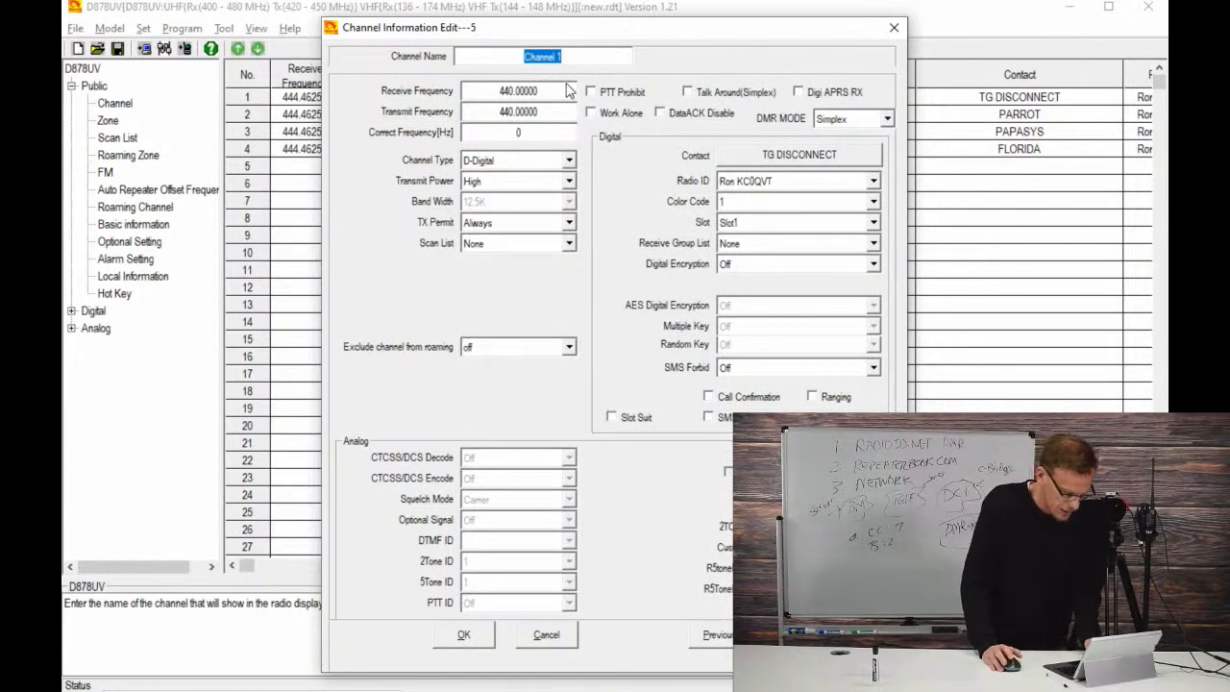
pyautogui.hotkey('alt', 'Tab')
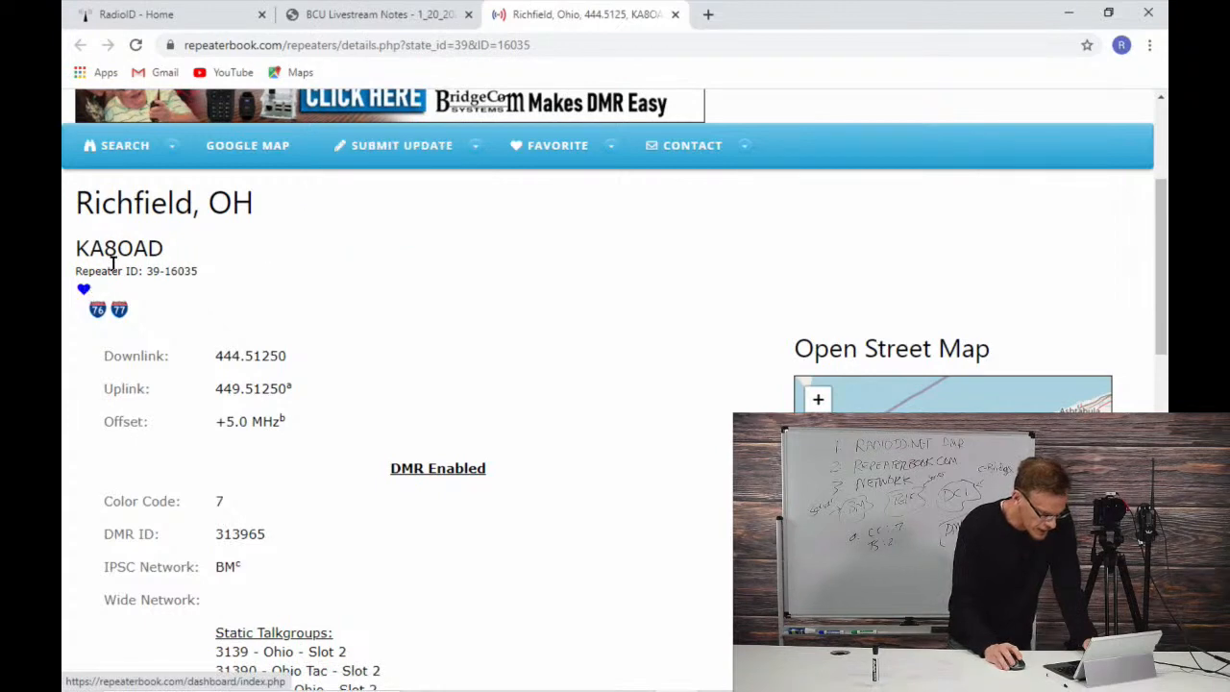
pyautogui.hotkey('alt', 'Tab')
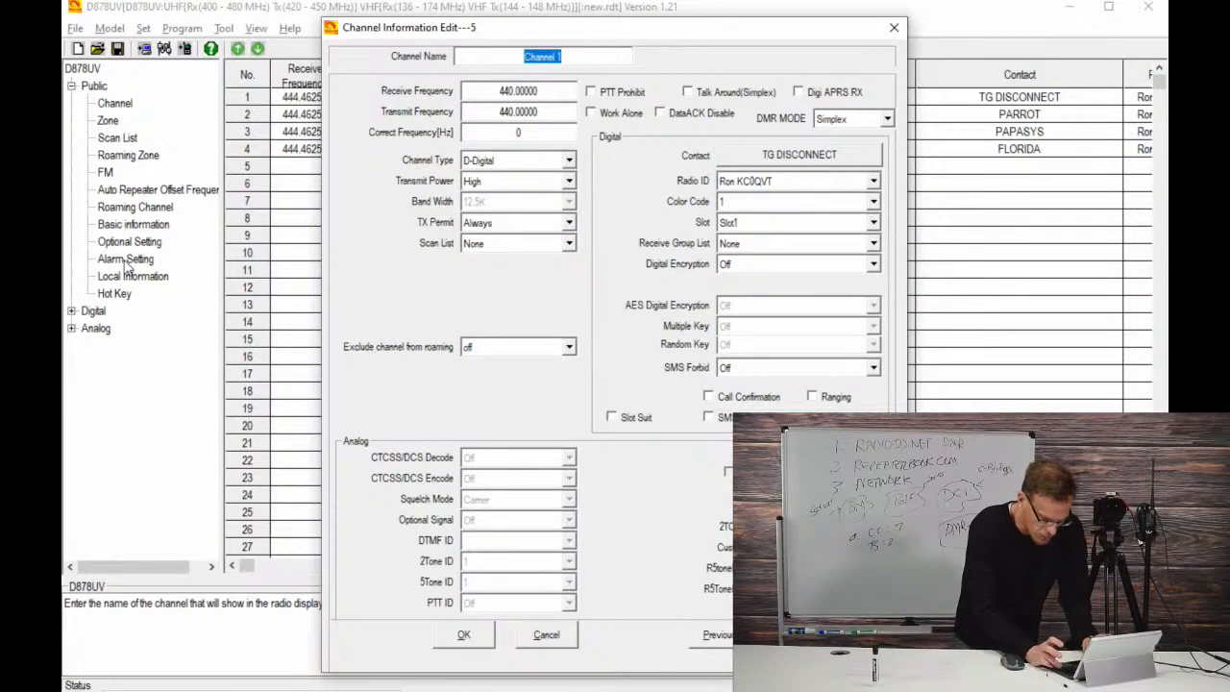
pyautogui.write('KA')
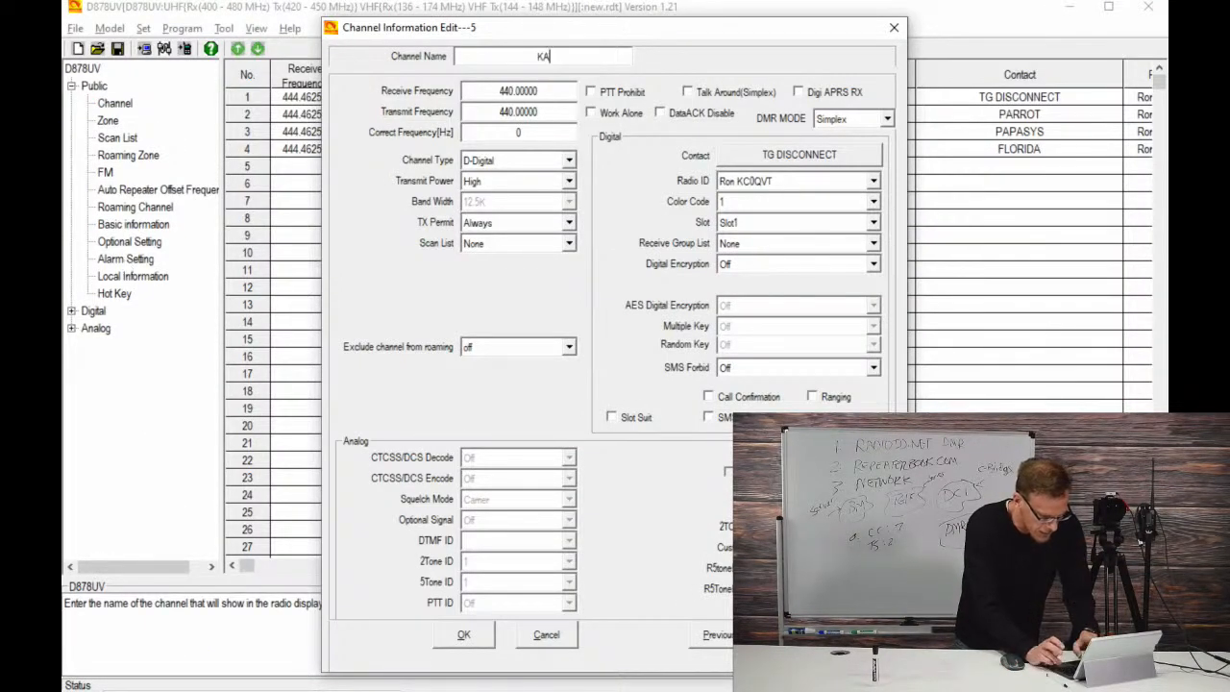
pyautogui.write('8OAD')
pyautogui.press('Tab')
# Step: Check the repeater's downlink on the RepeaterBook page in Chrome and set channel 5's receive frequency to 444.51250 in the D878UV software
pyautogui.hotkey('alt', 'Tab')
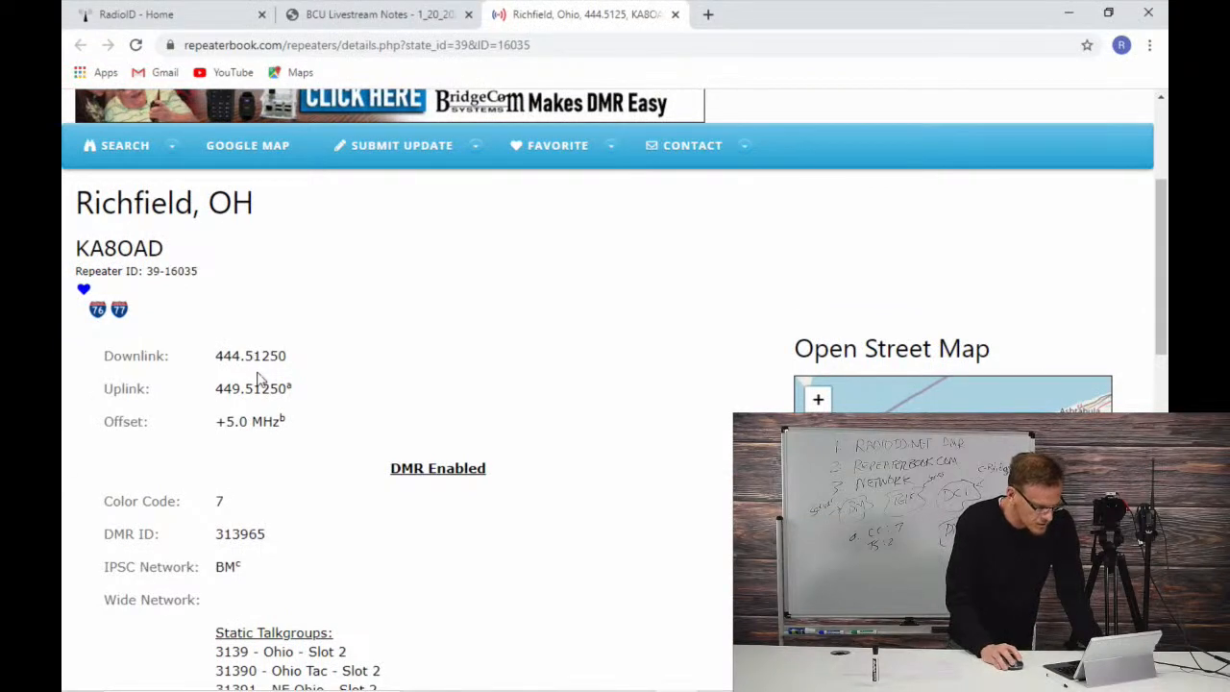
pyautogui.hotkey('alt', 'Tab')
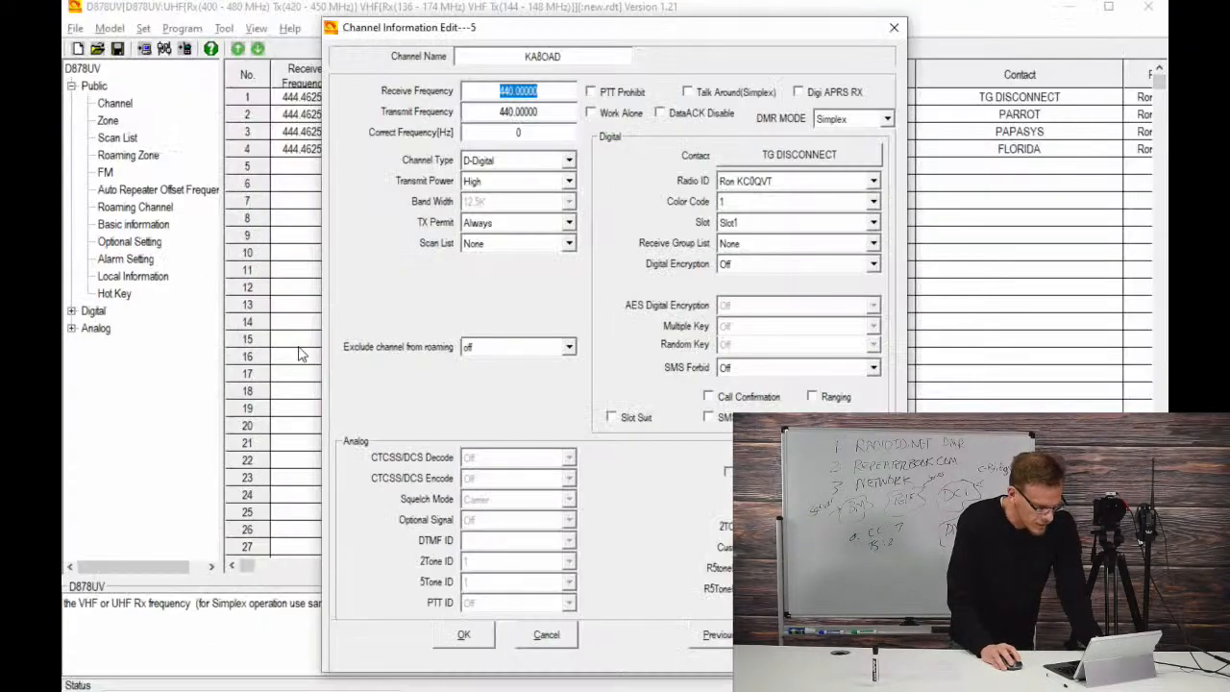
pyautogui.write('444')
pyautogui.hotkey('alt', 'Tab')
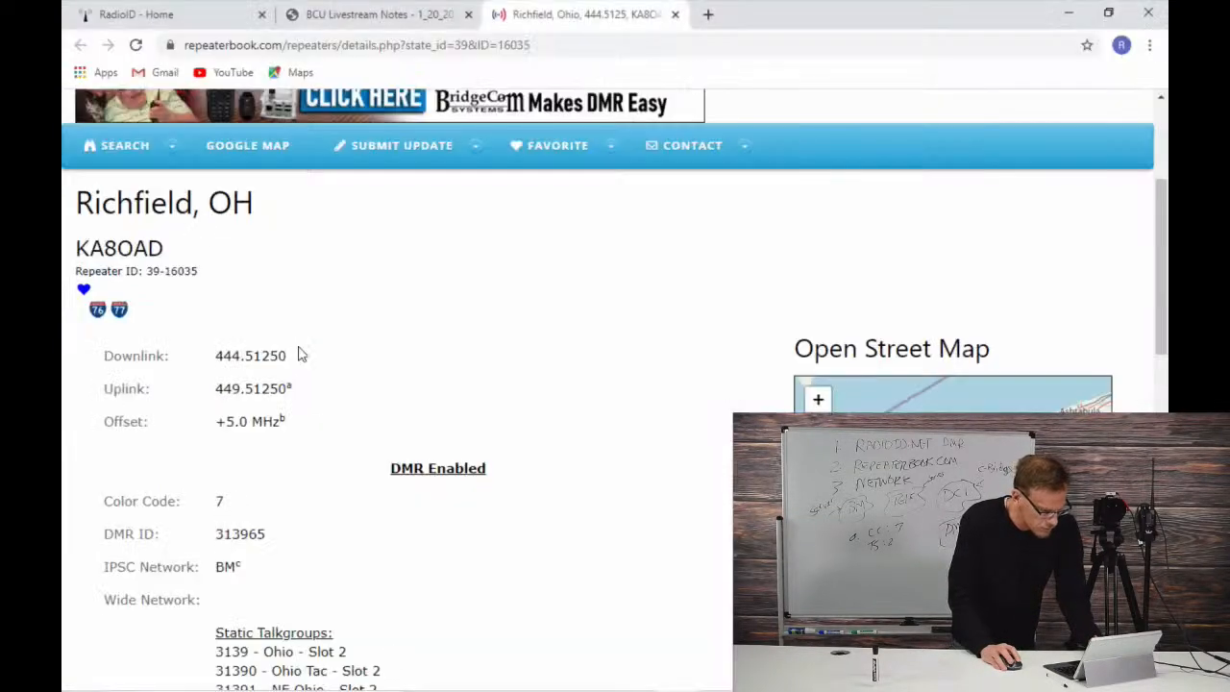
pyautogui.hotkey('alt', 'Tab')
pyautogui.write('44.')
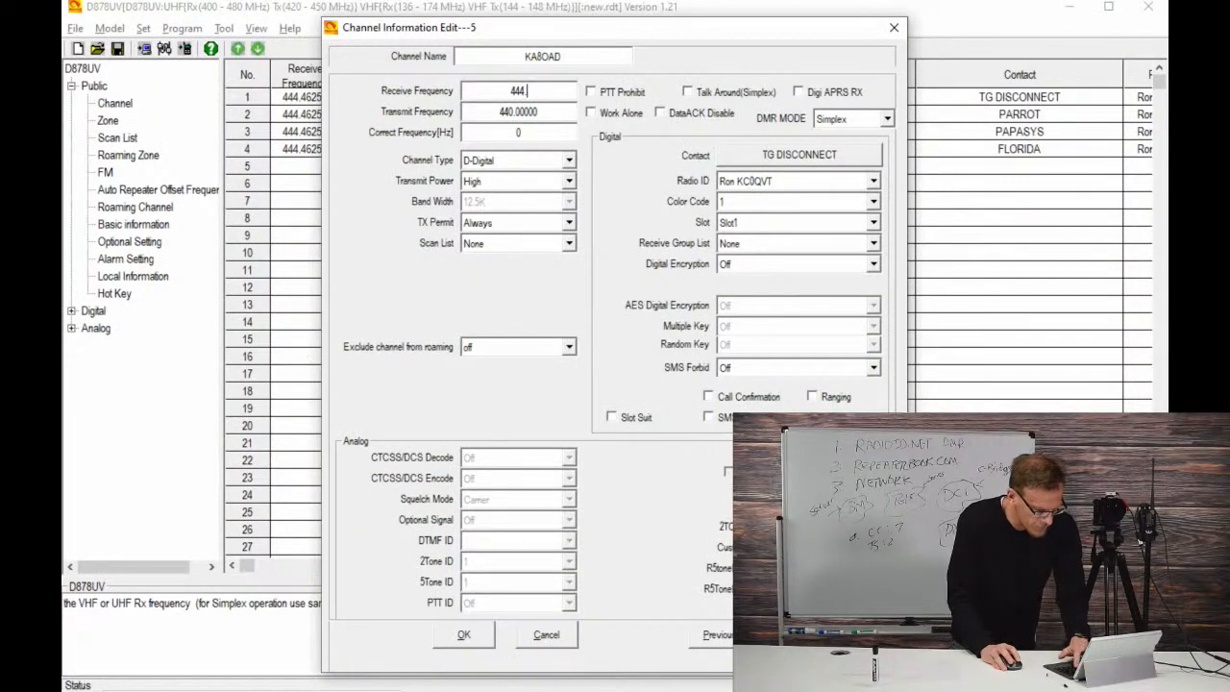
pyautogui.write('5125')
pyautogui.press('Tab')
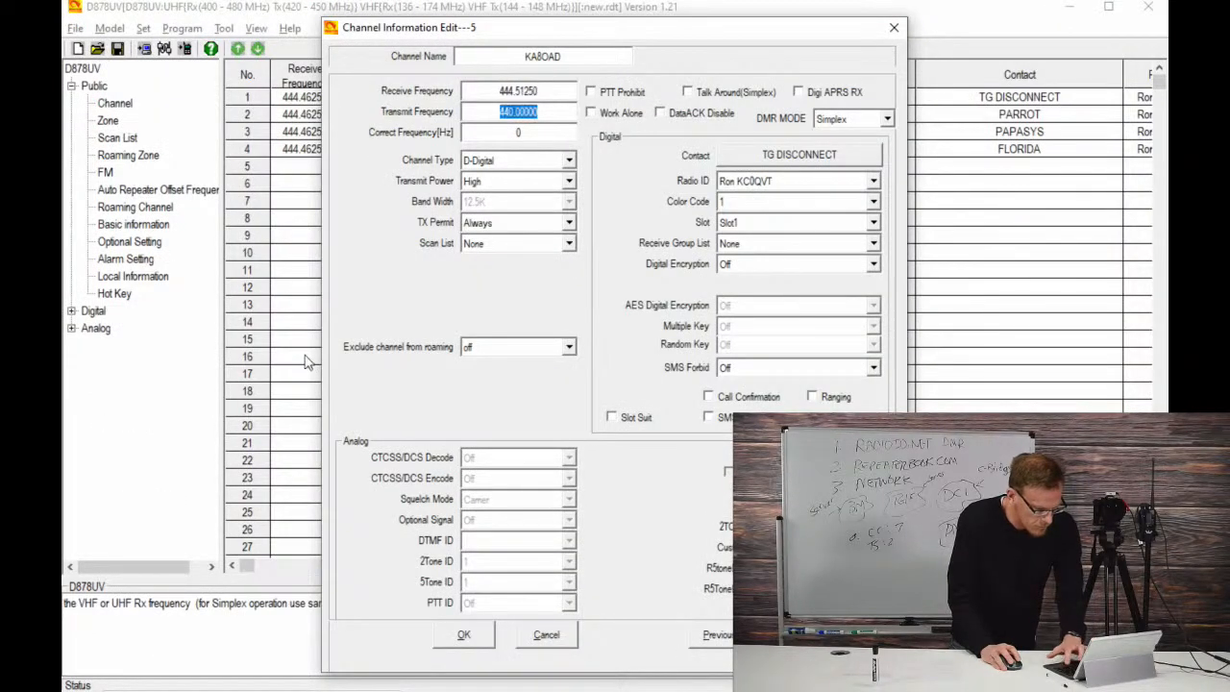
# Step: Set channel 5's transmit frequency to 449.51250
pyautogui.write('449')
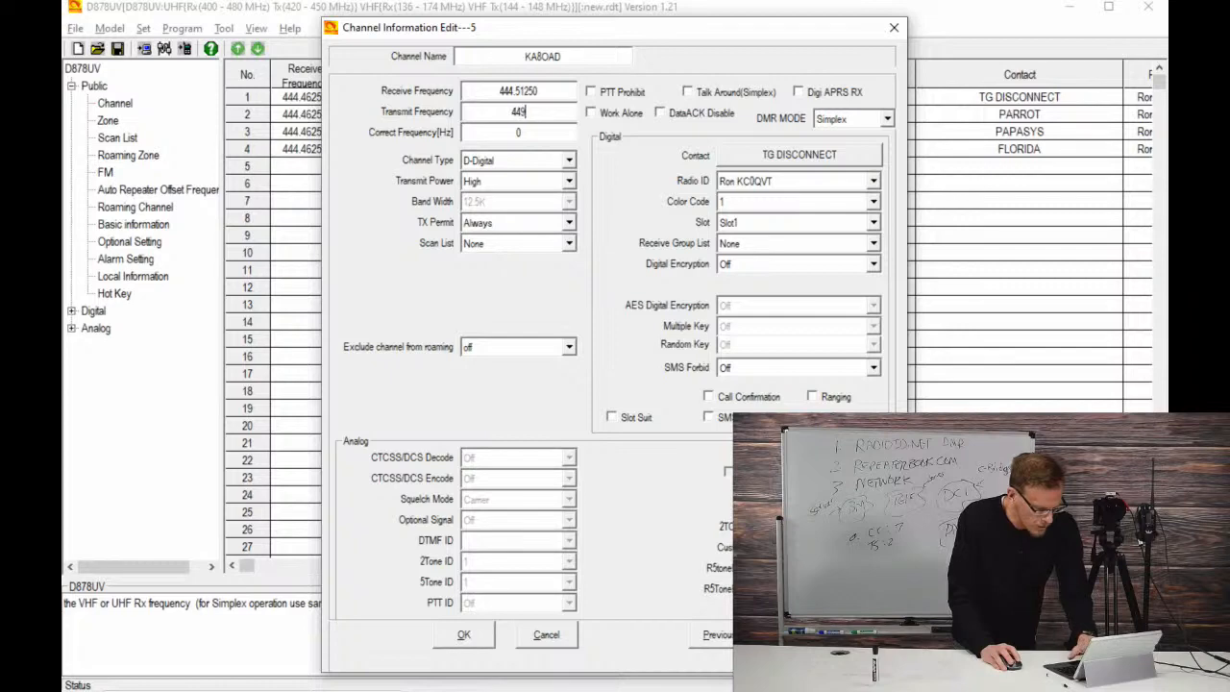
pyautogui.write('.')
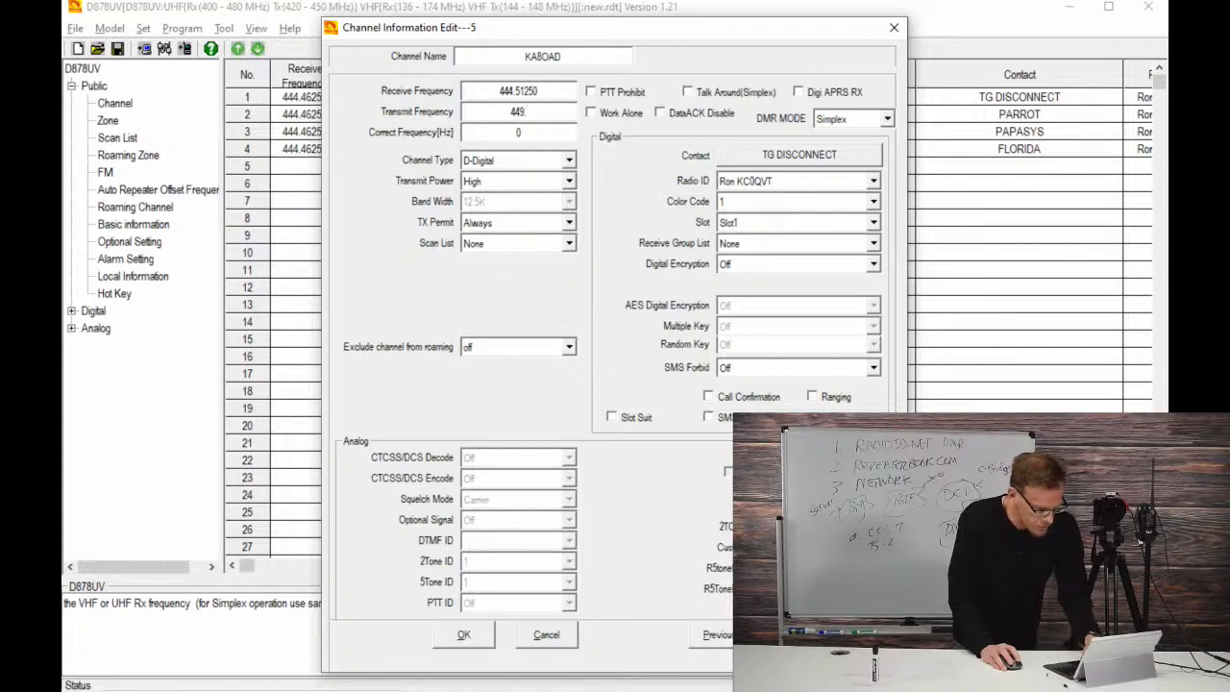
pyautogui.write('51250')
pyautogui.press('Tab')
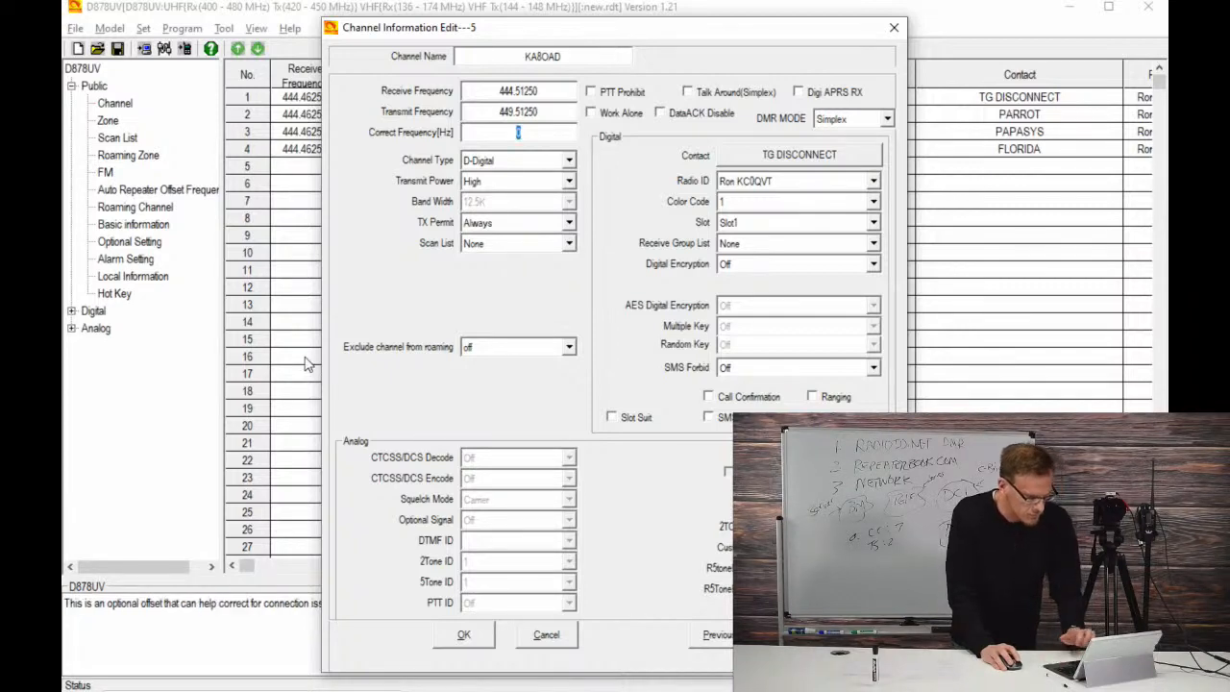
# Step: Set channel 5 to Repeater DMR mode with color code 7 and Slot2, and save the channel
pyautogui.click(885, 119)
pyautogui.click(872, 152)
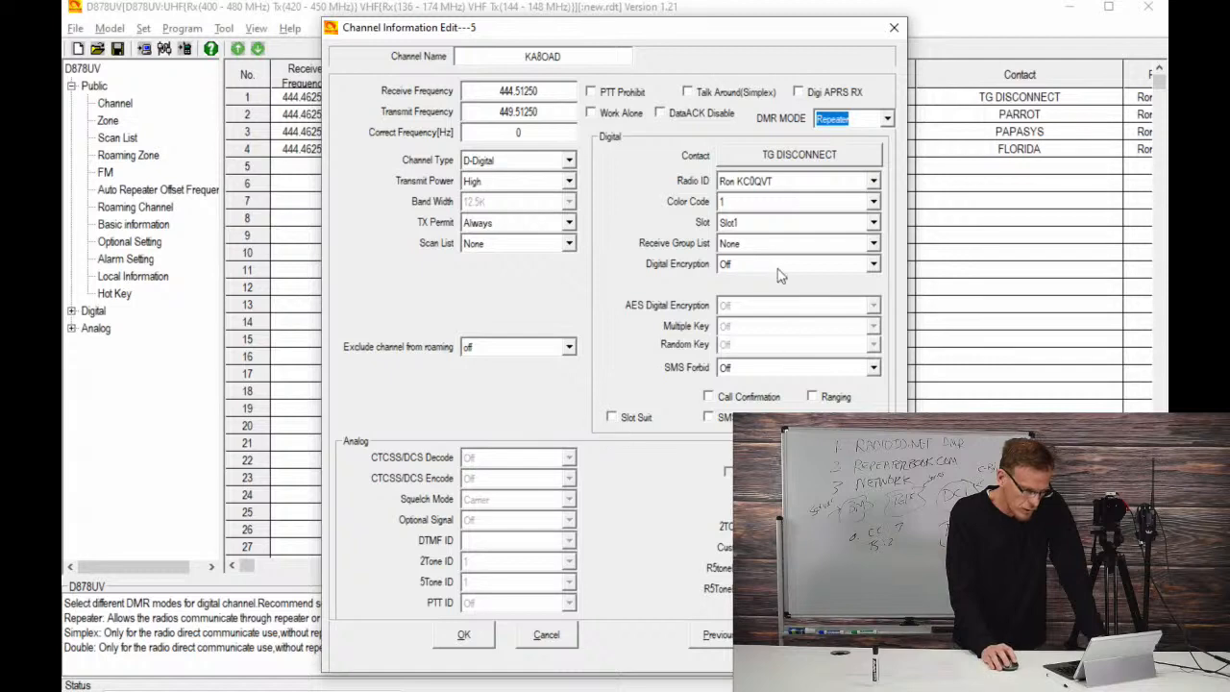
pyautogui.click(860, 203)
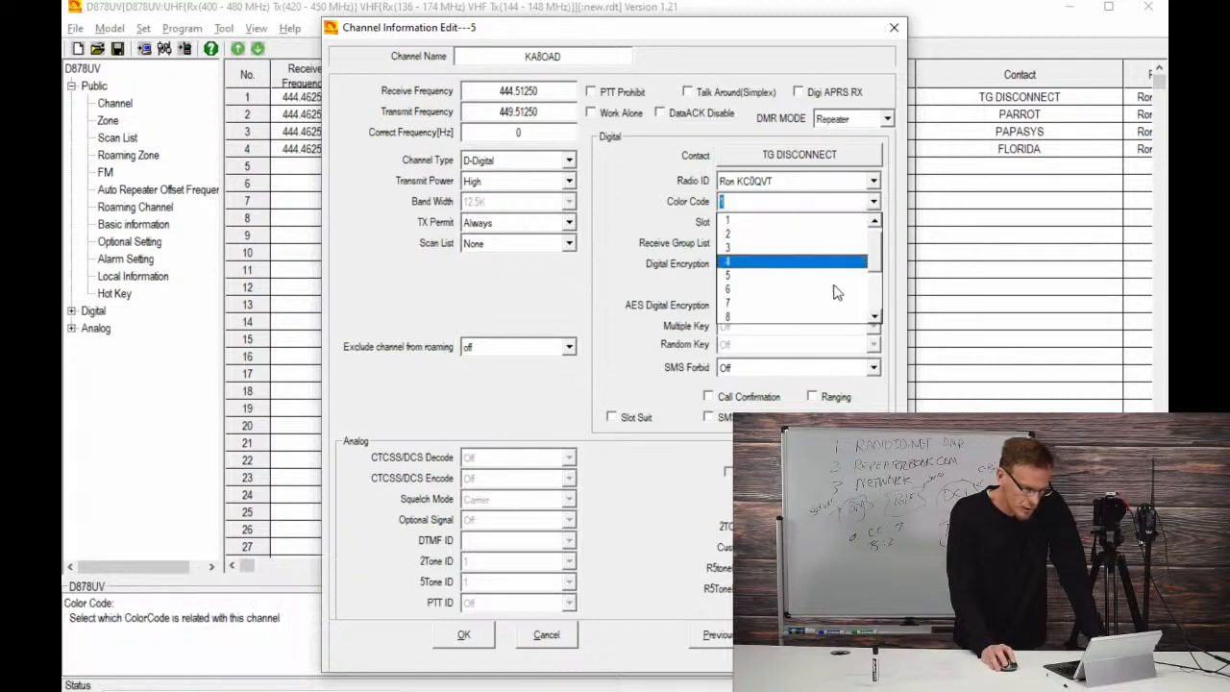
pyautogui.click(832, 313)
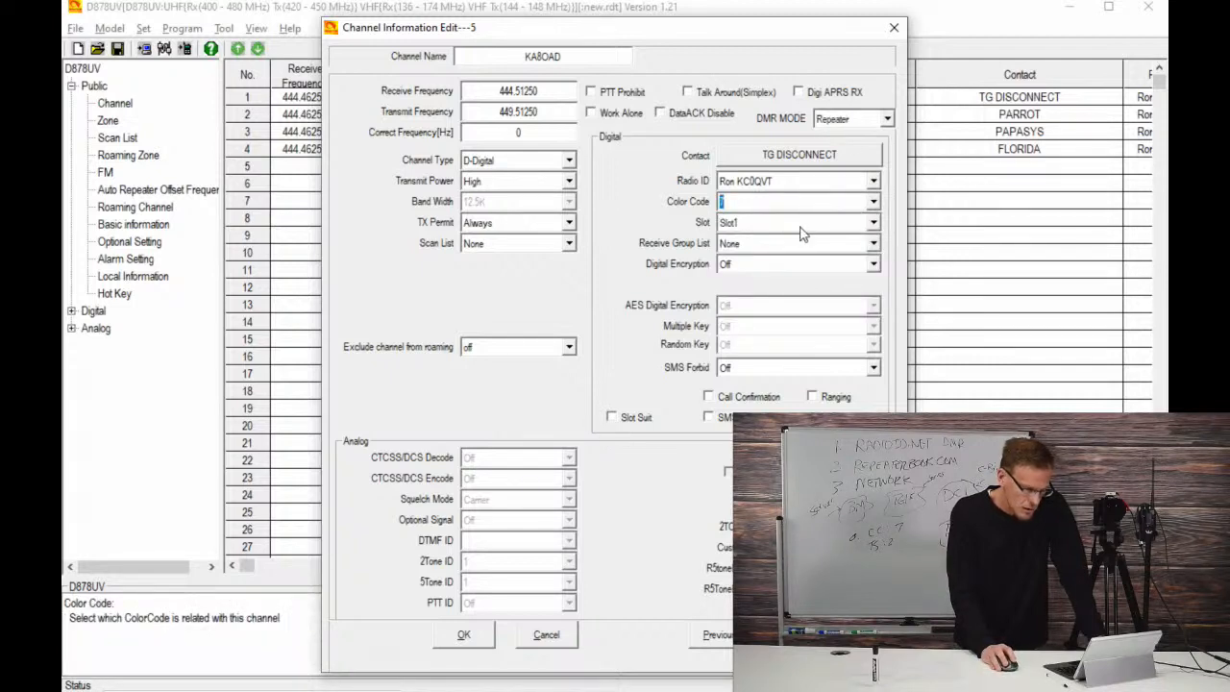
pyautogui.click(872, 223)
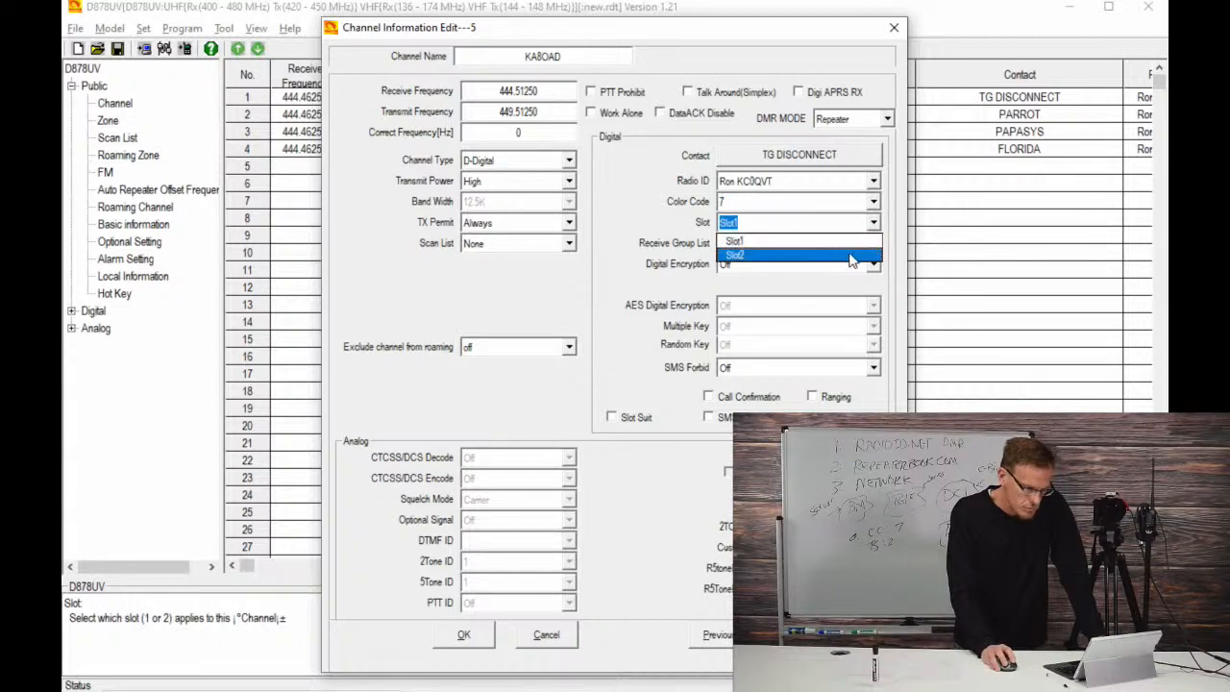
pyautogui.click(851, 257)
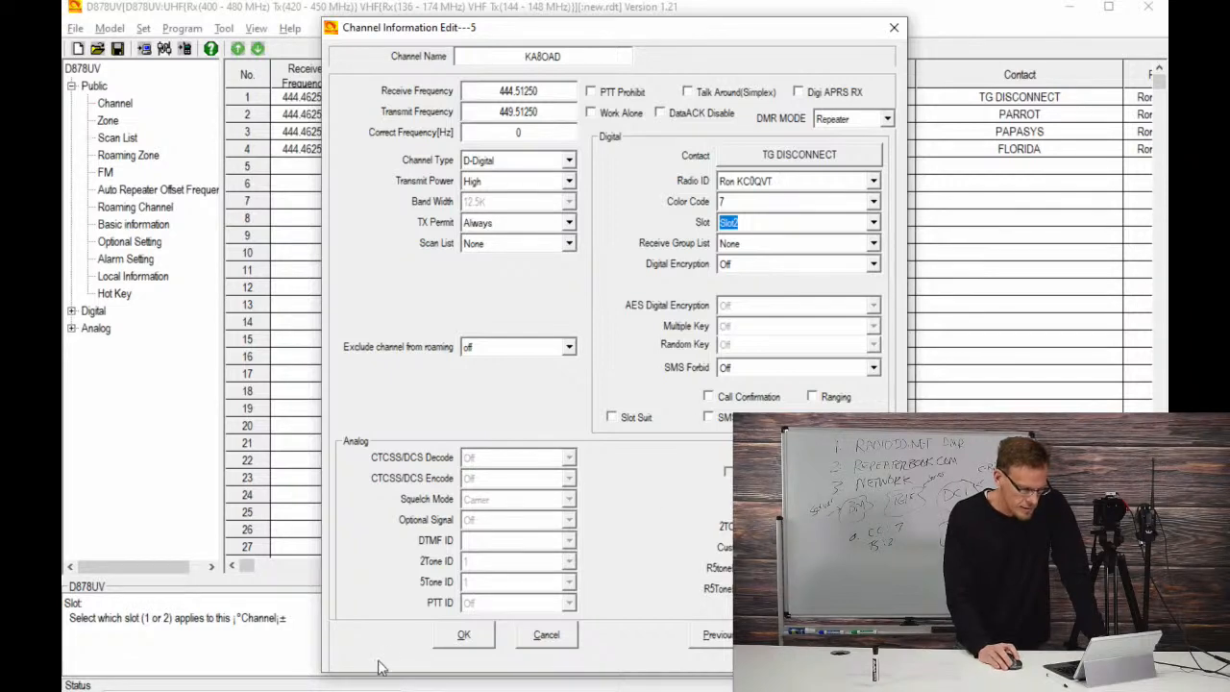
pyautogui.click(463, 636)
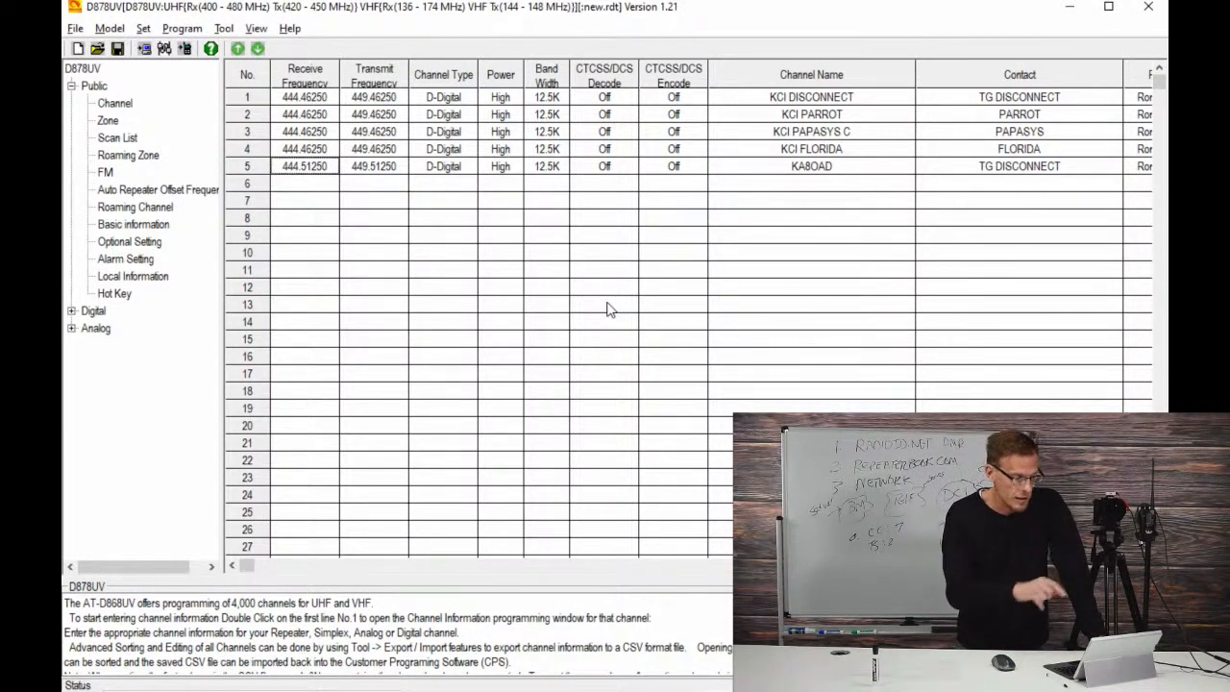
# Step: Expand the Digital section and view the digital contact list and the radio ID list
pyautogui.click(72, 311)
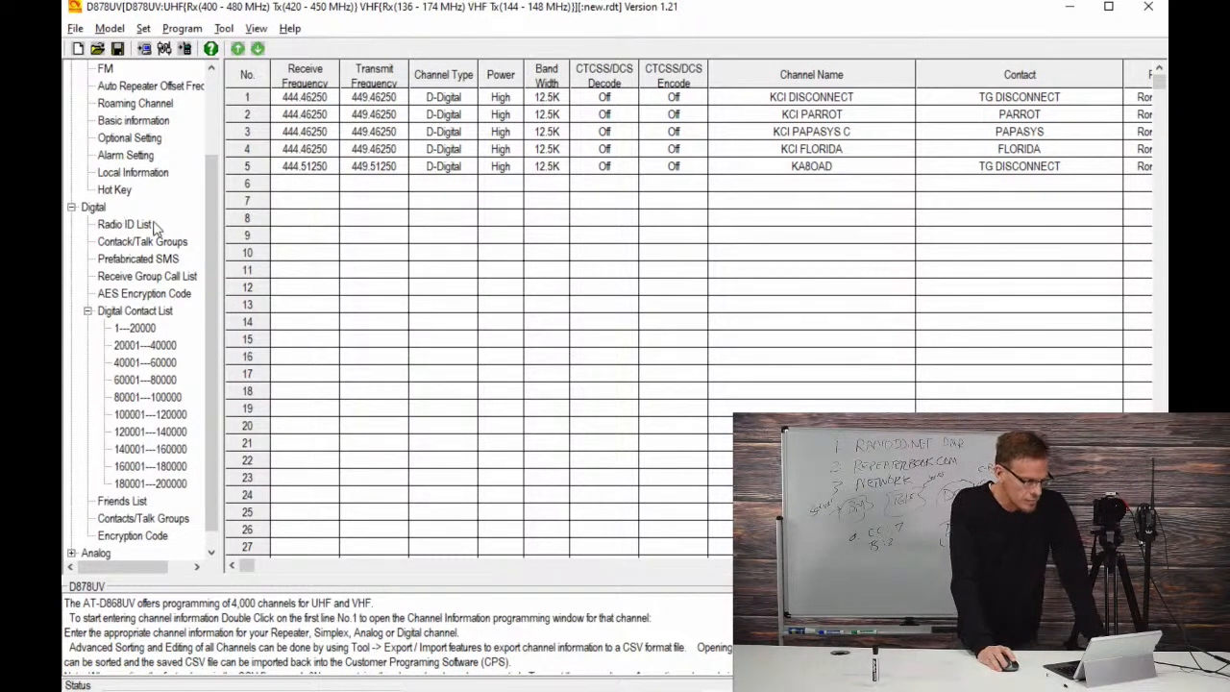
pyautogui.moveTo(211, 344); pyautogui.dragTo(216, 375)
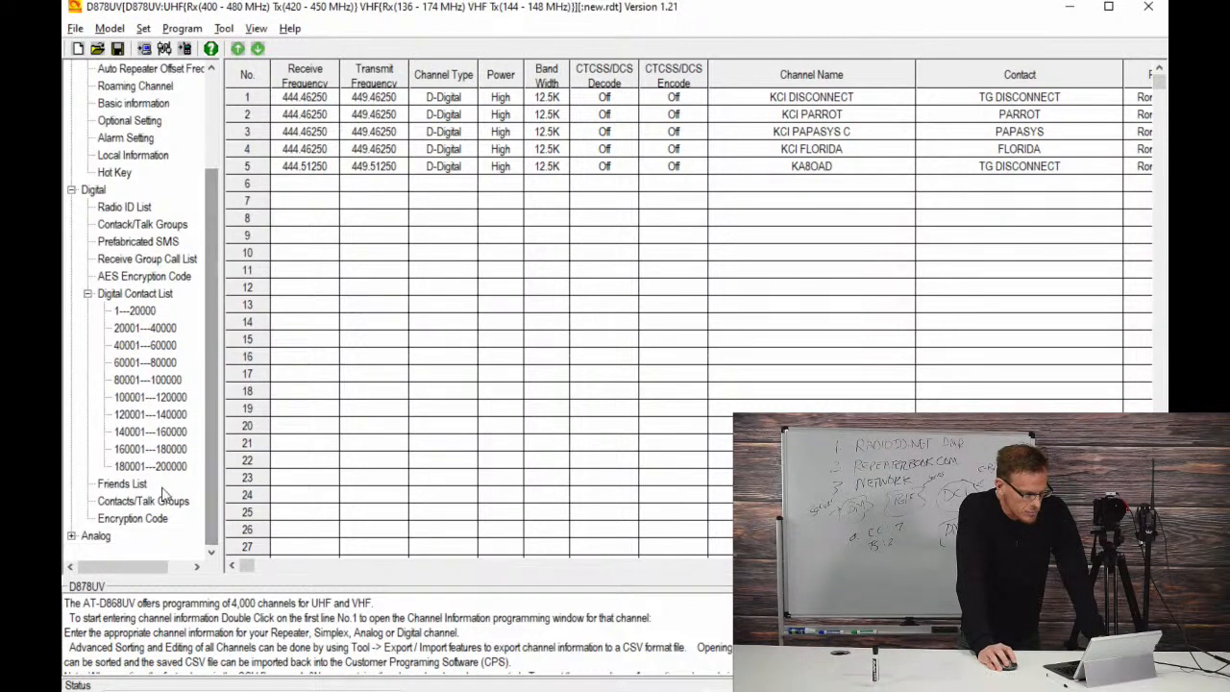
pyautogui.click(135, 298)
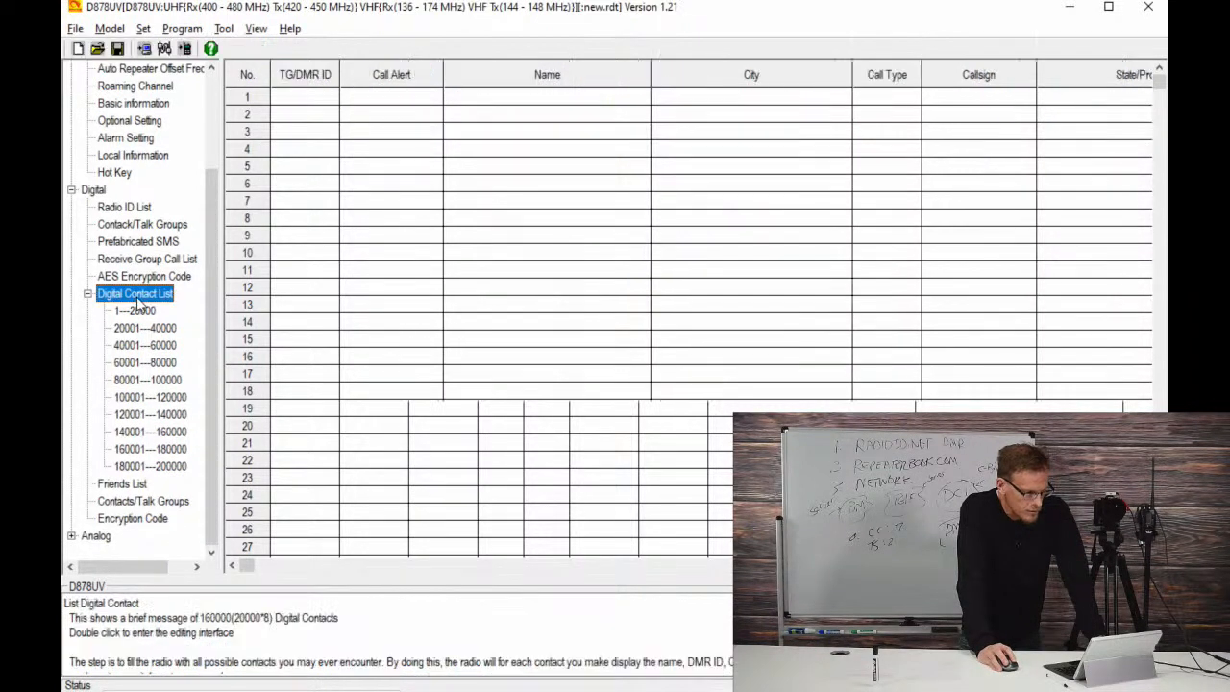
pyautogui.click(125, 207)
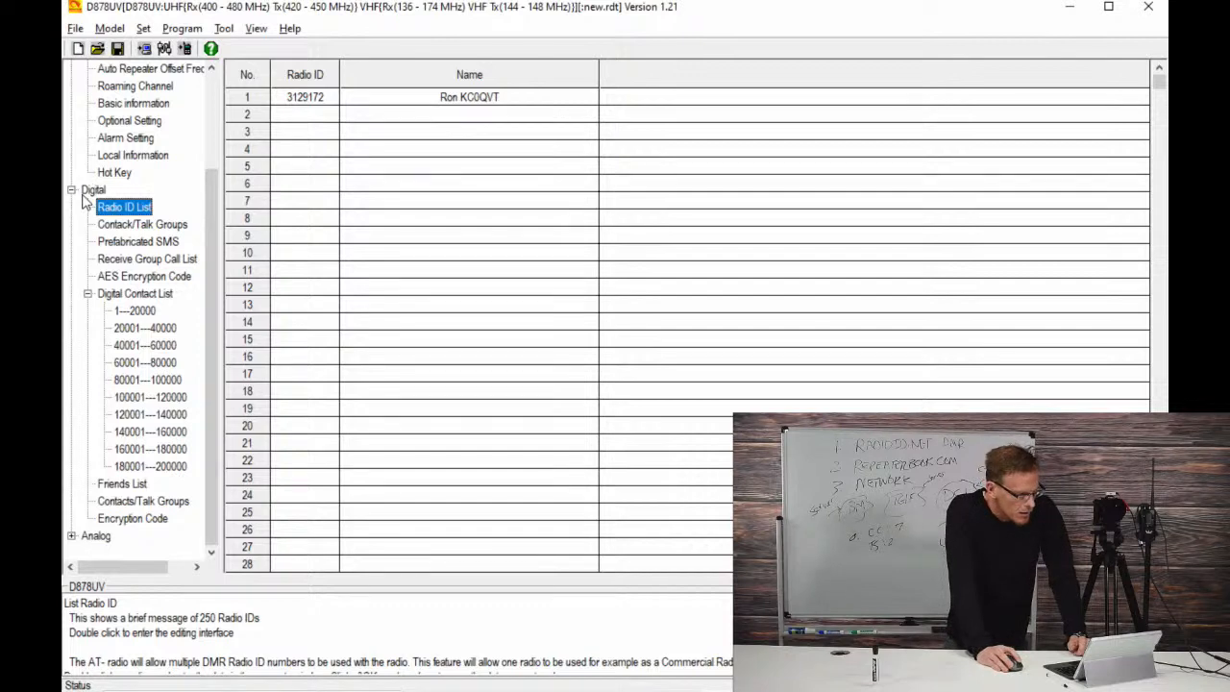
# Step: Open the talk group list, check the repeater's static talkgroups on the RepeaterBook page in Chrome, and return to the D878UV software
pyautogui.click(139, 225)
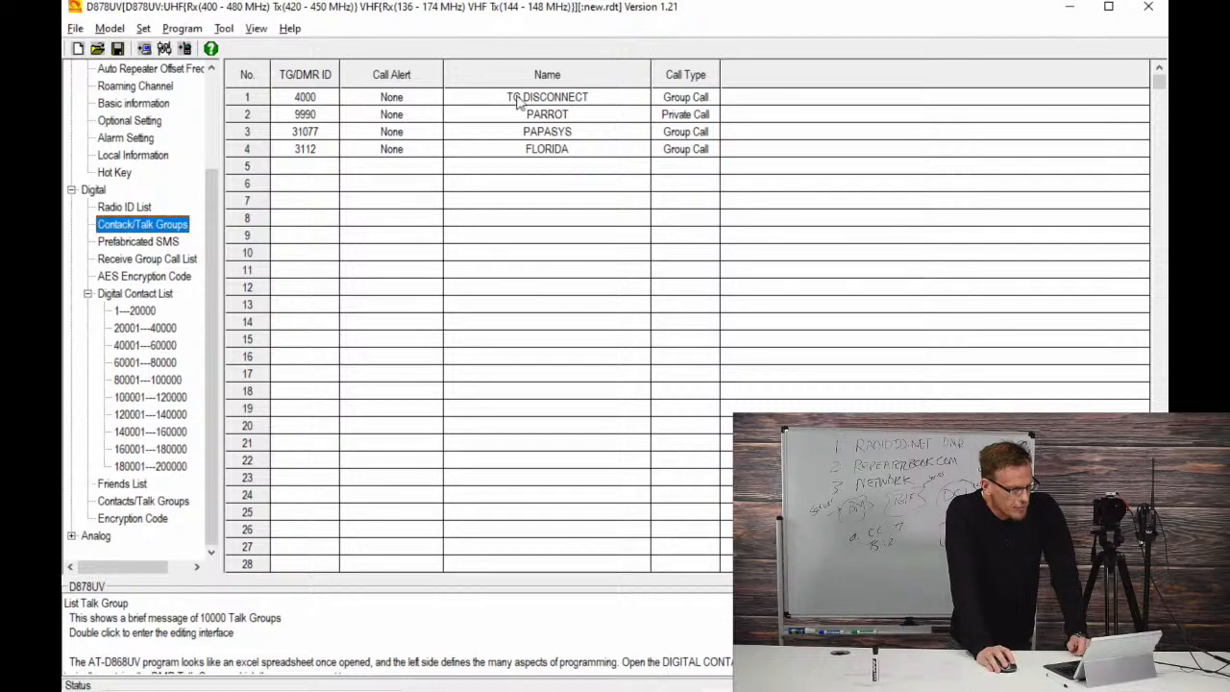
pyautogui.click(300, 168)
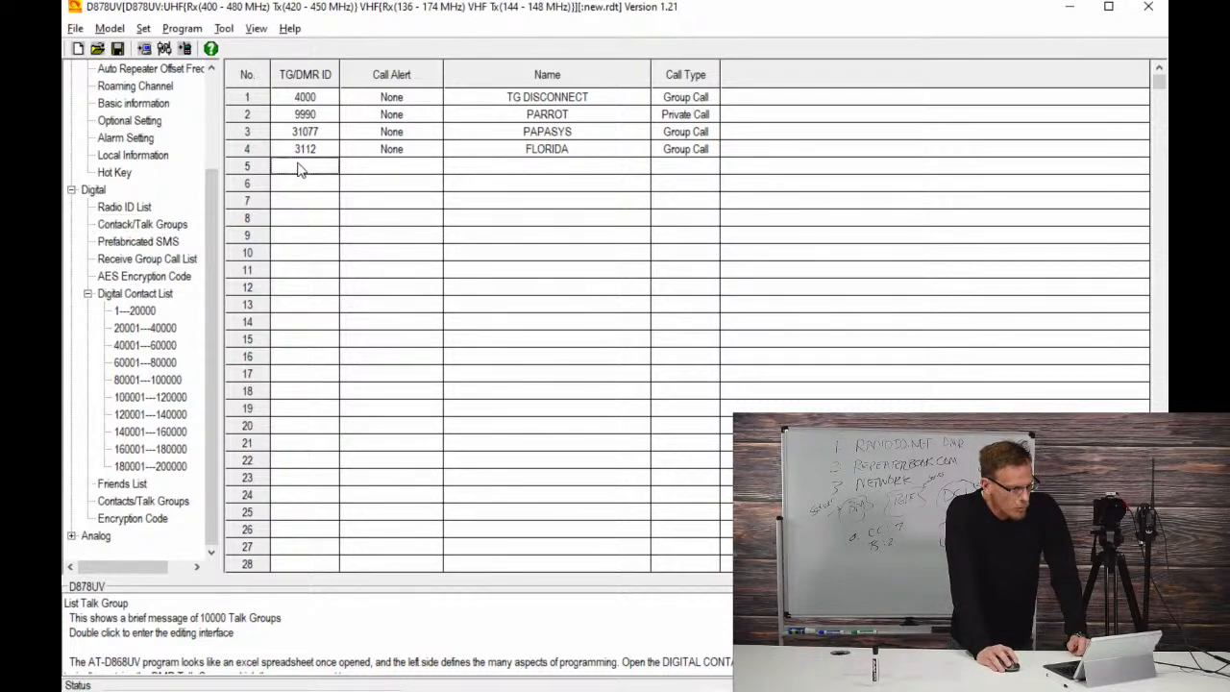
pyautogui.hotkey('alt', 'Tab')
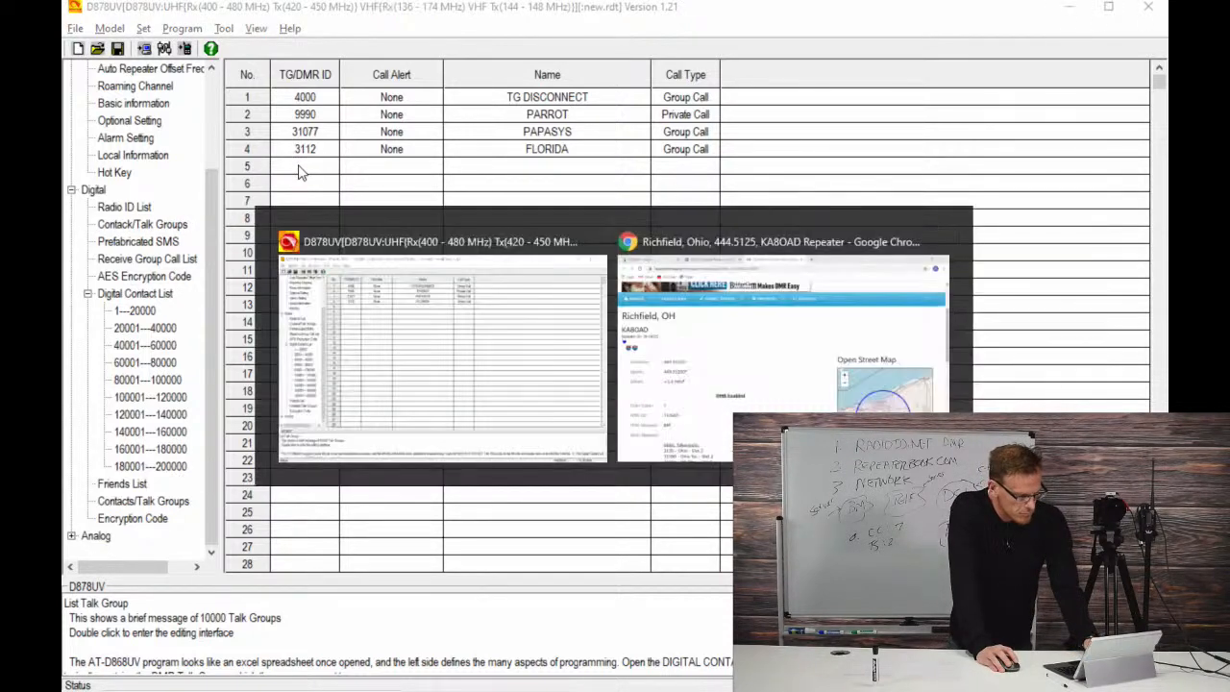
pyautogui.scroll(-2, 317, 384)
pyautogui.scroll(-3, 318, 407)
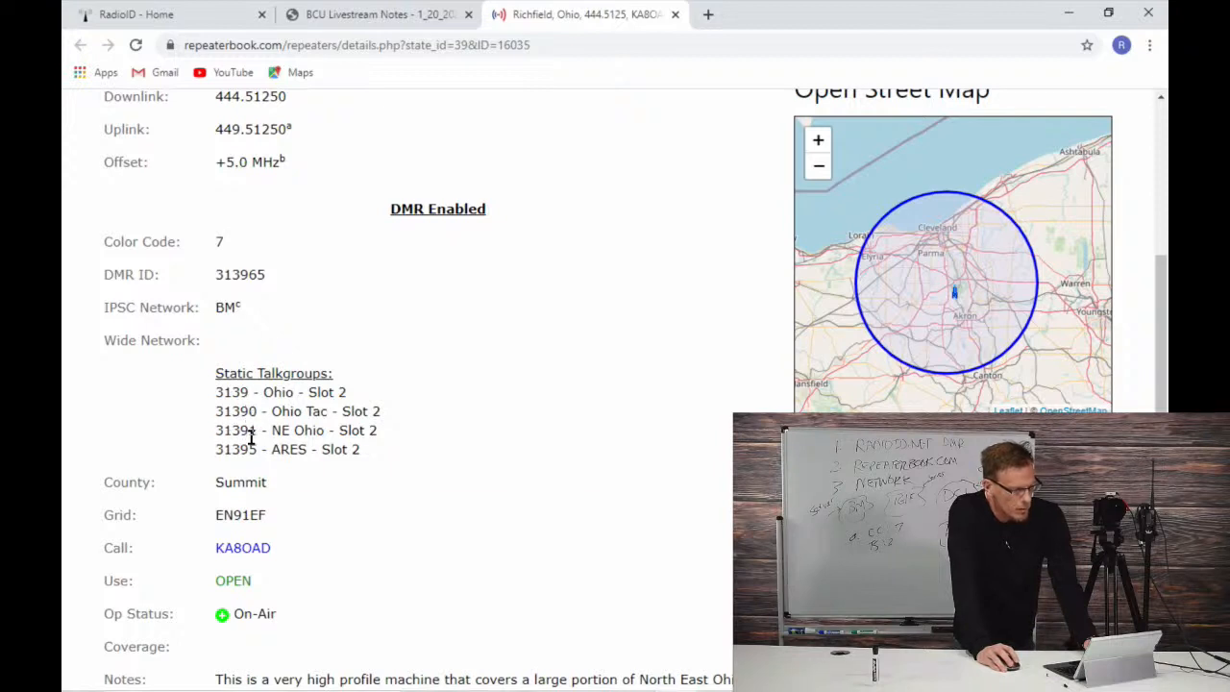
pyautogui.hotkey('alt', 'Tab')
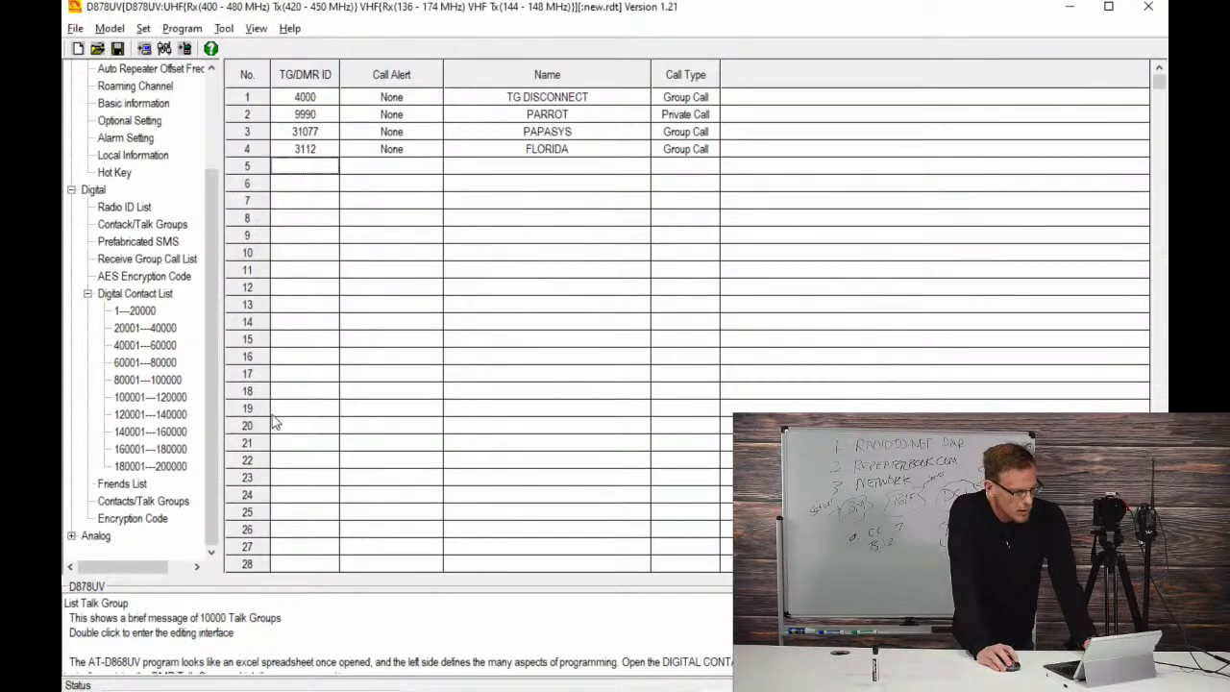
# Step: Add talk group 5 named OHIO as a Group Call with TG/DMR ID 3139, checking it against the RepeaterBook page
pyautogui.doubleClick(326, 176)
pyautogui.hotkey('alt', 'Tab')
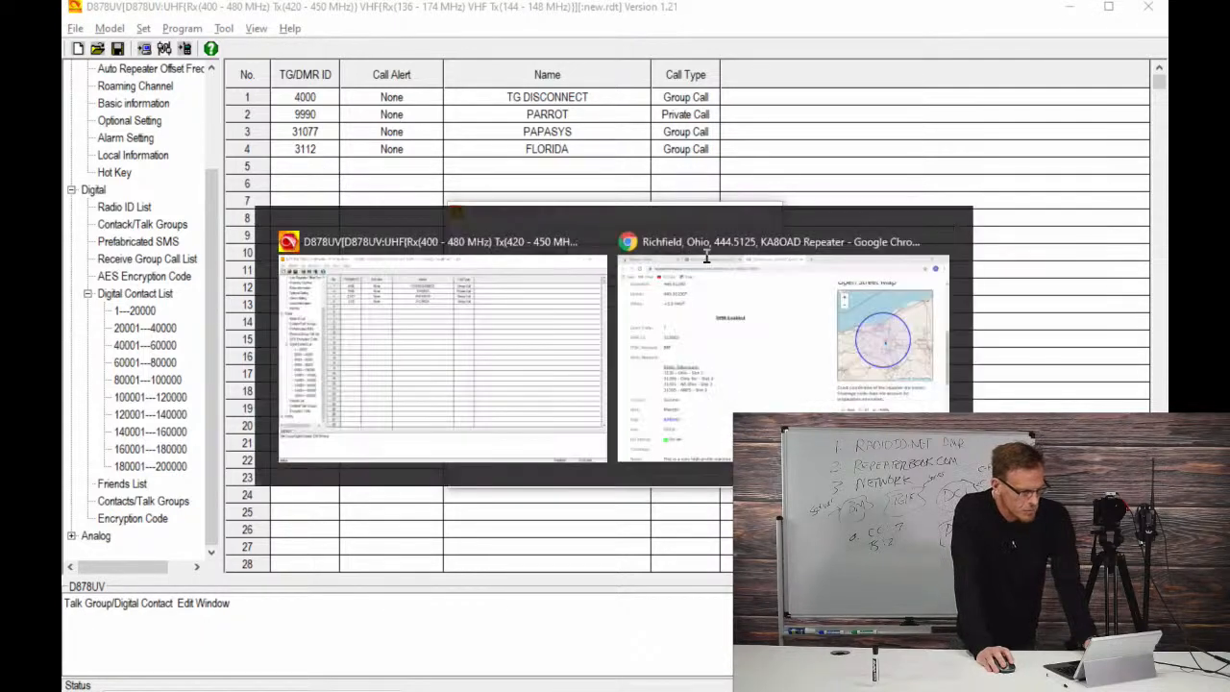
pyautogui.hotkey('alt', 'Tab')
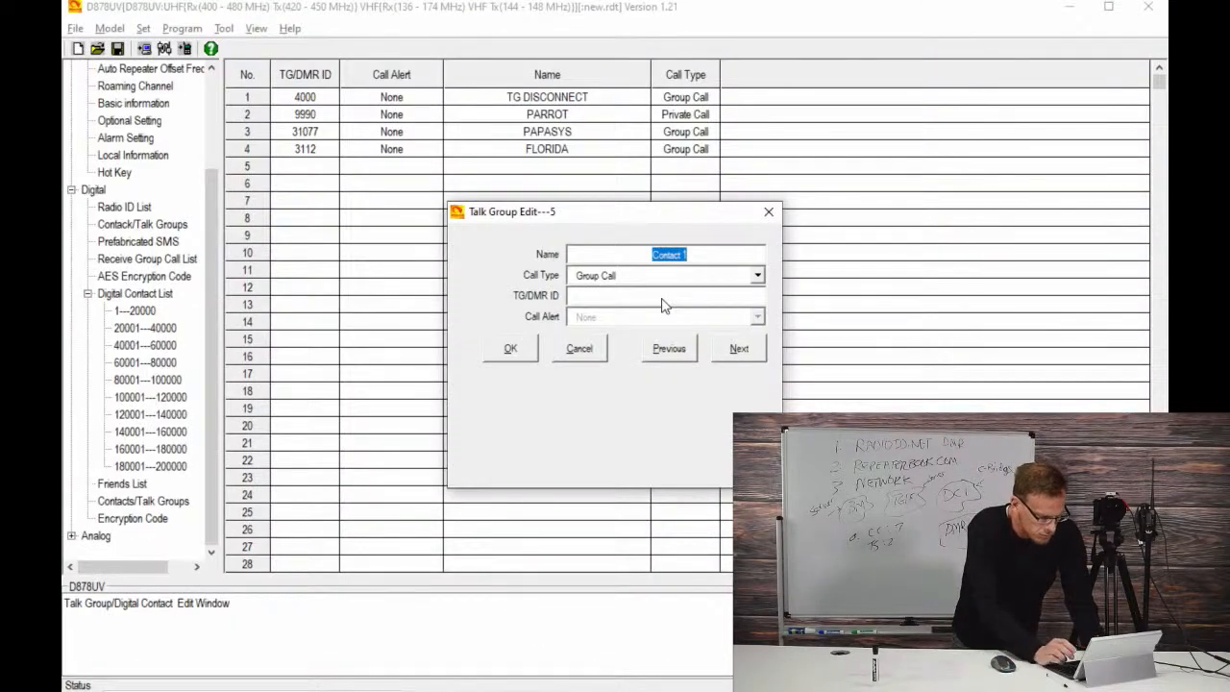
pyautogui.press('BackSpace')
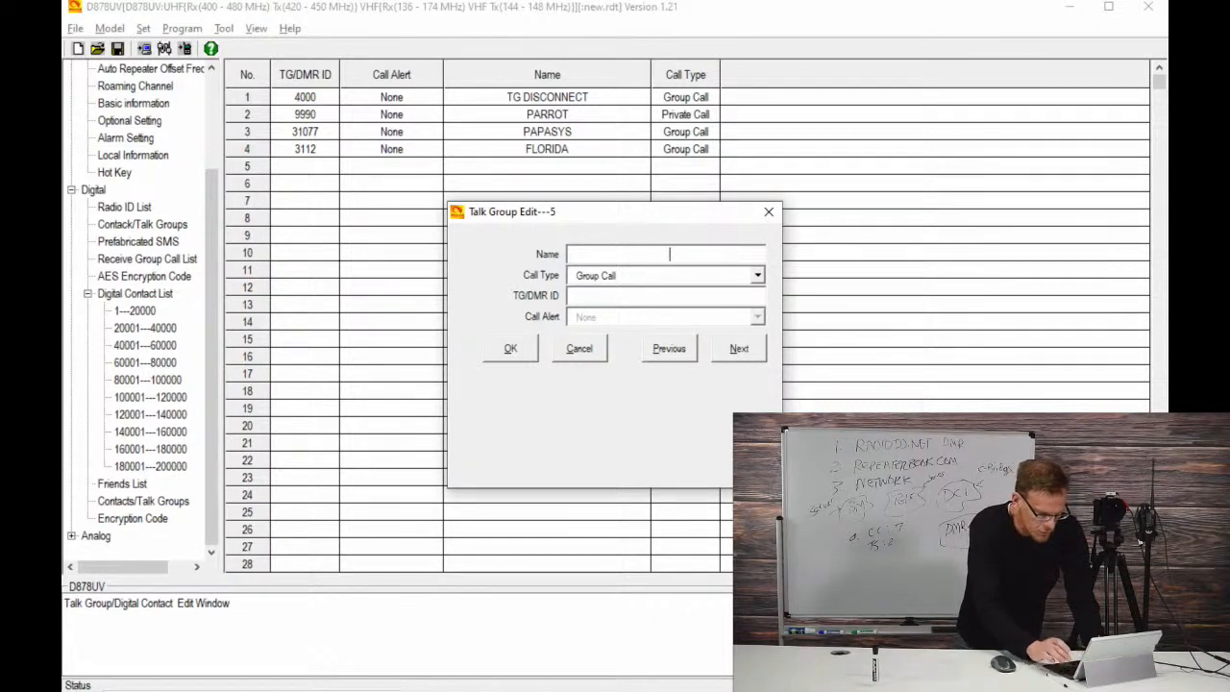
pyautogui.write('OHIO')
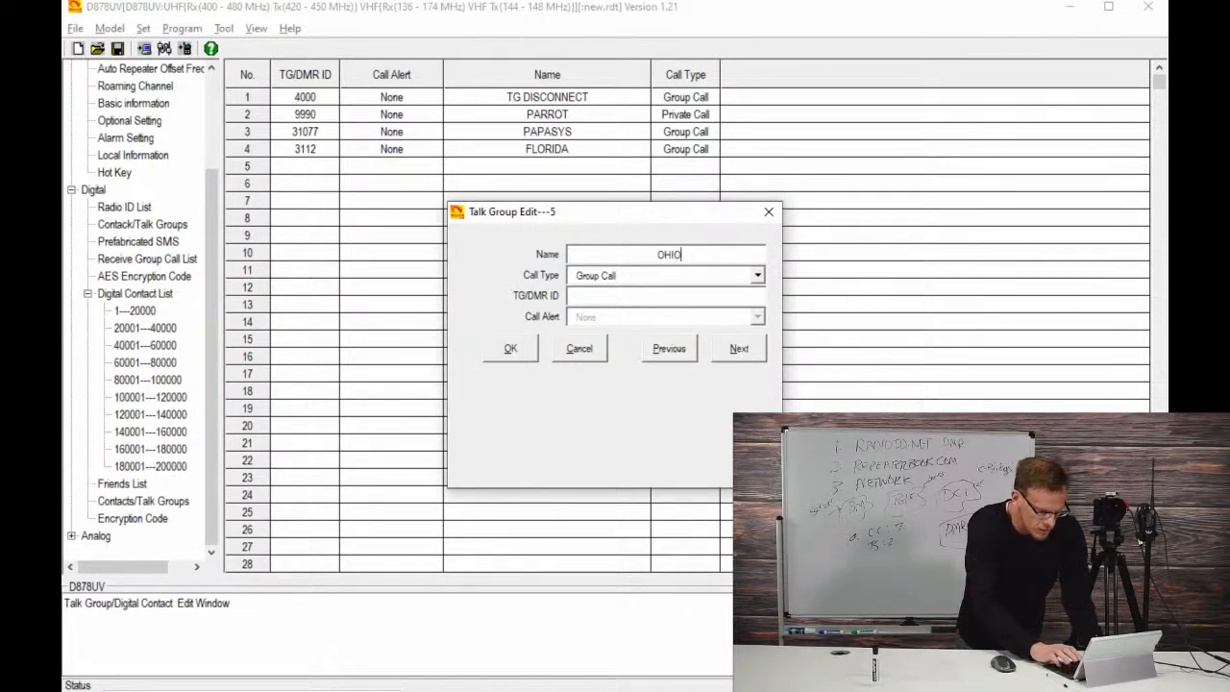
pyautogui.press('Tab')
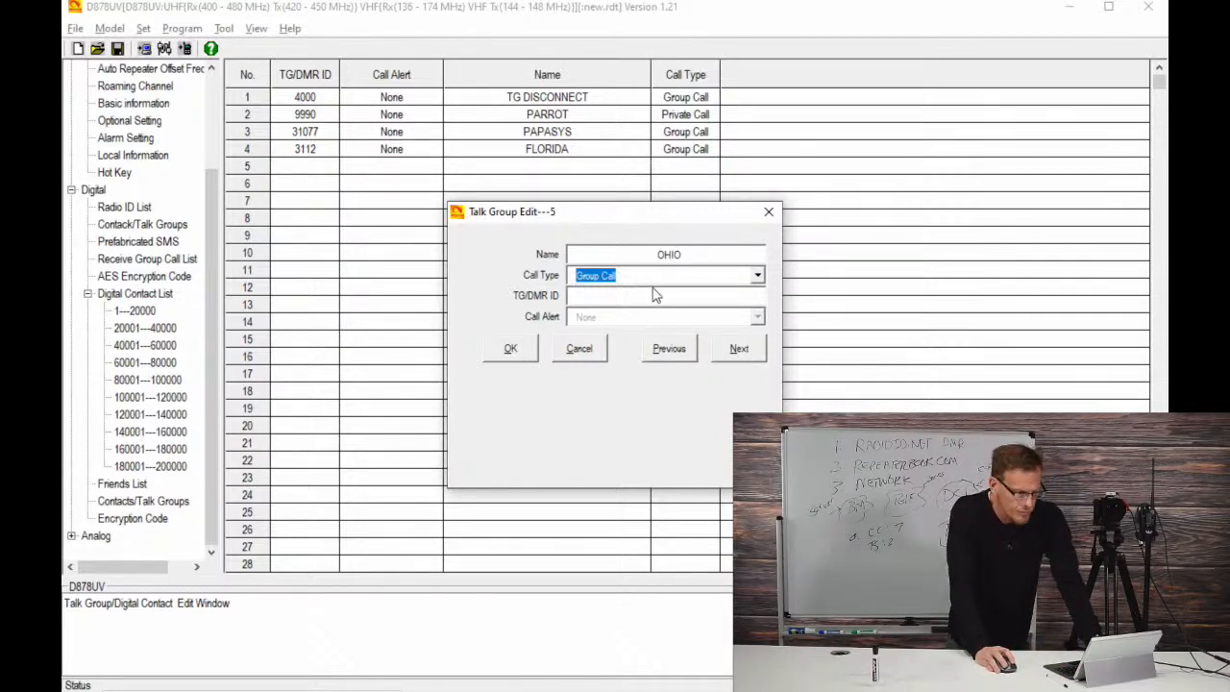
pyautogui.click(656, 297)
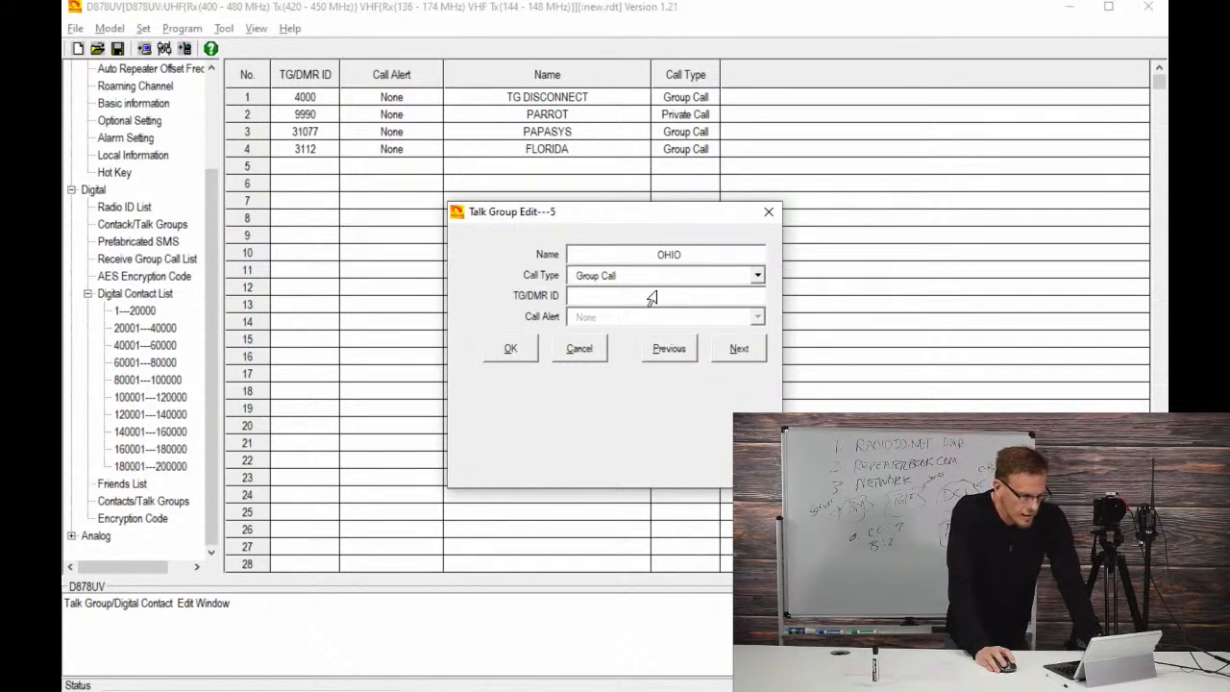
pyautogui.write('3139')
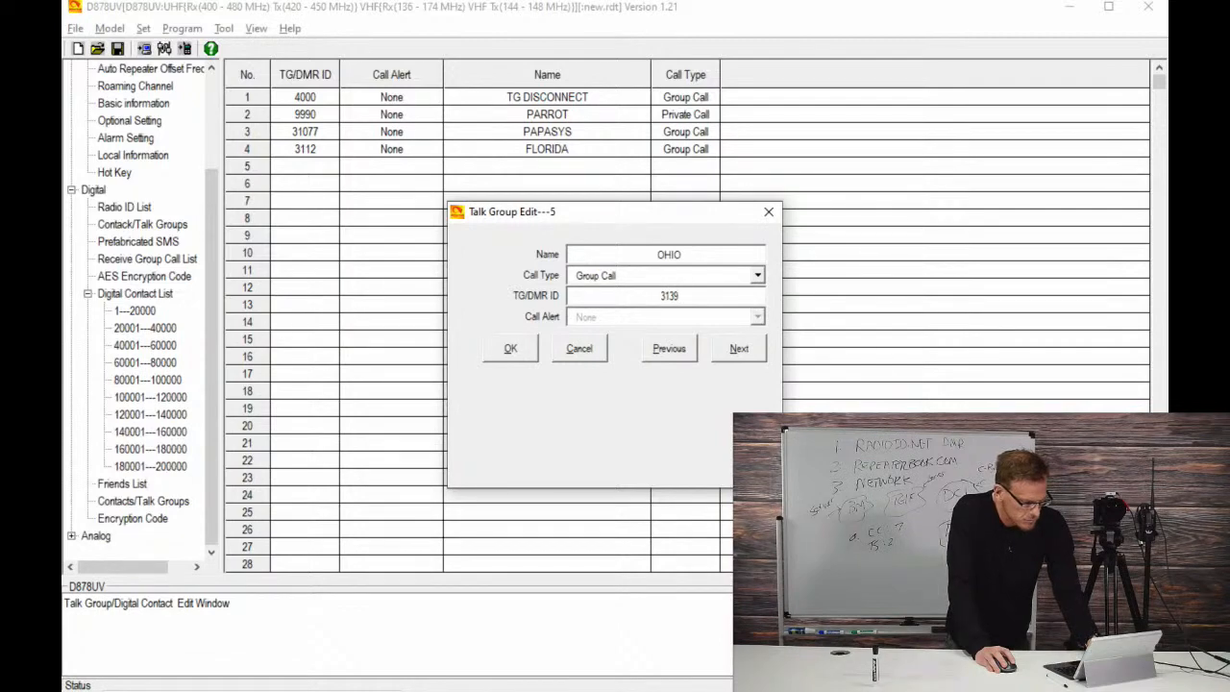
pyautogui.hotkey('alt', 'Tab')
pyautogui.hotkey('alt', 'Tab')
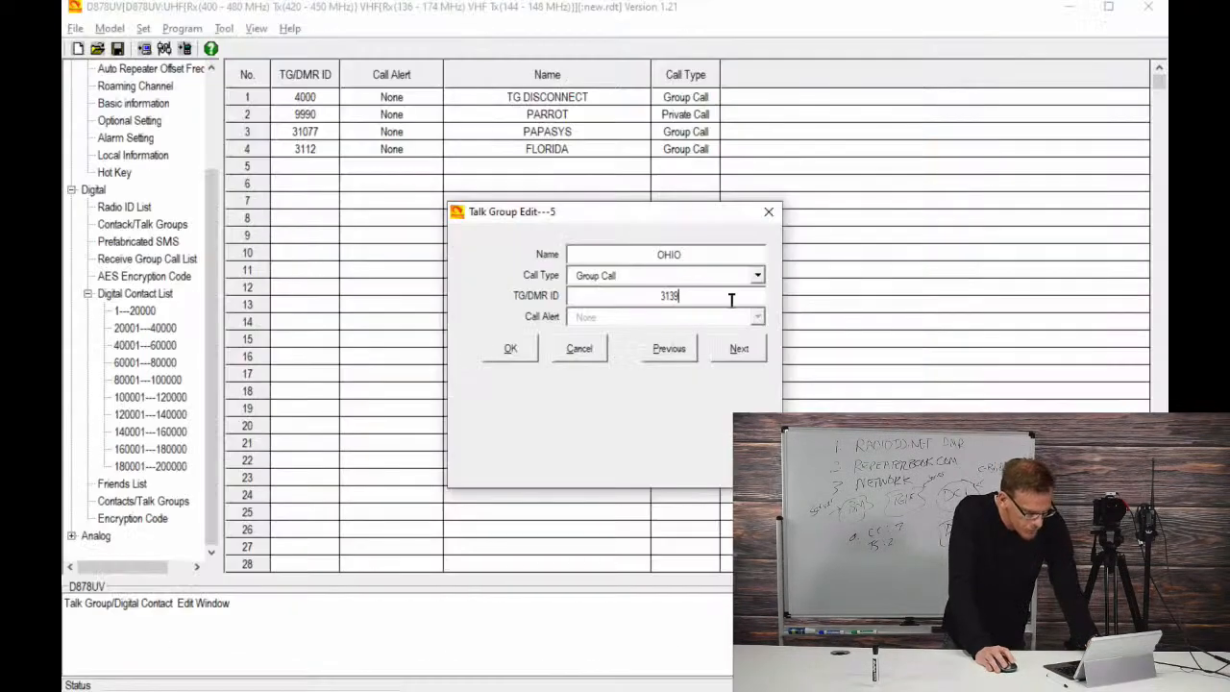
pyautogui.click(520, 355)
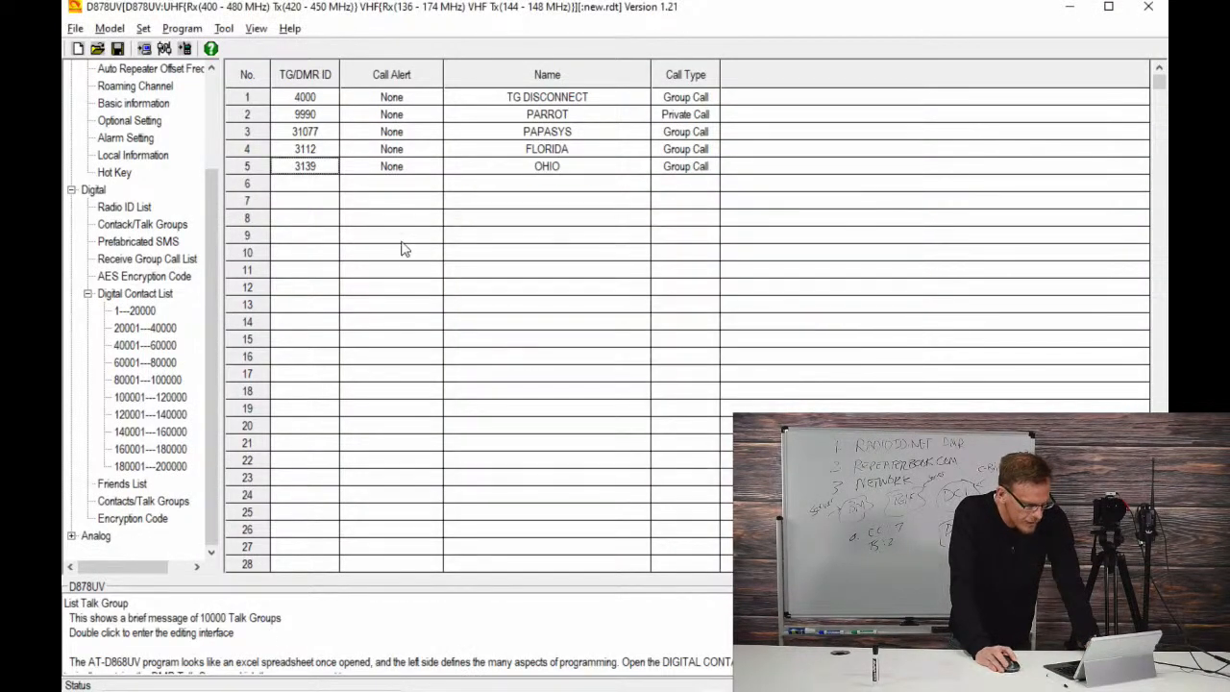
# Step: Start talk group 6 as a Group Call named OHIO TAC, checking the name against the RepeaterBook page
pyautogui.doubleClick(309, 189)
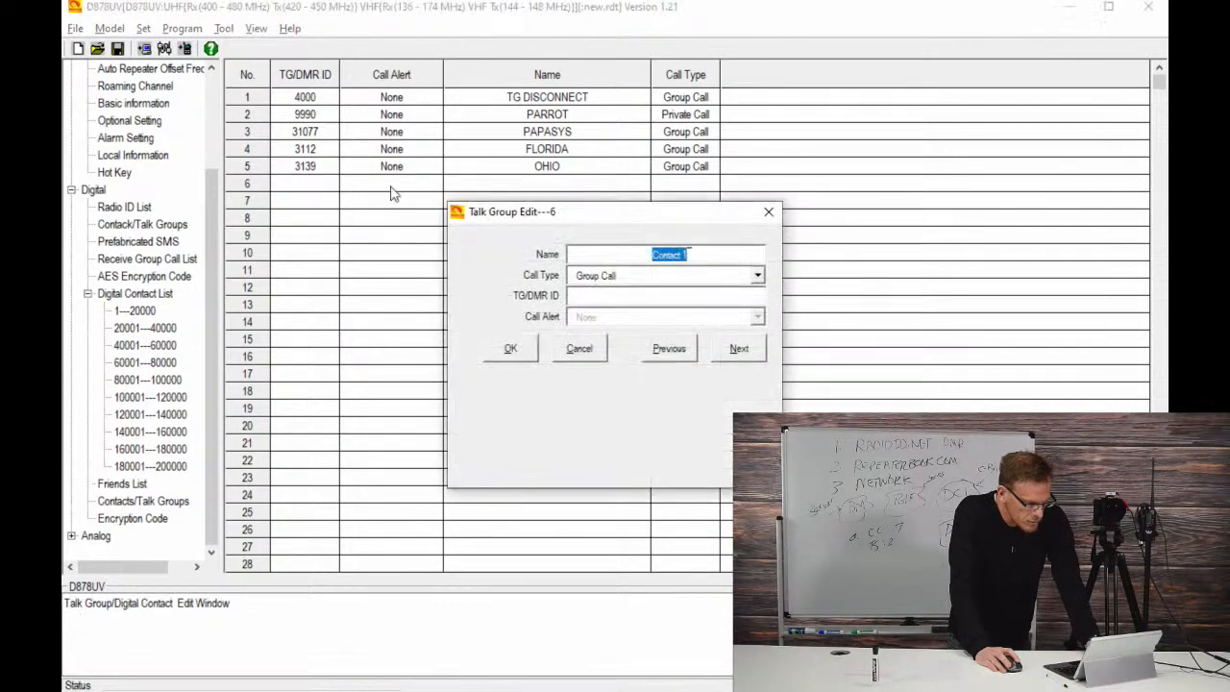
pyautogui.hotkey('alt', 'Tab')
pyautogui.hotkey('alt', 'Tab')
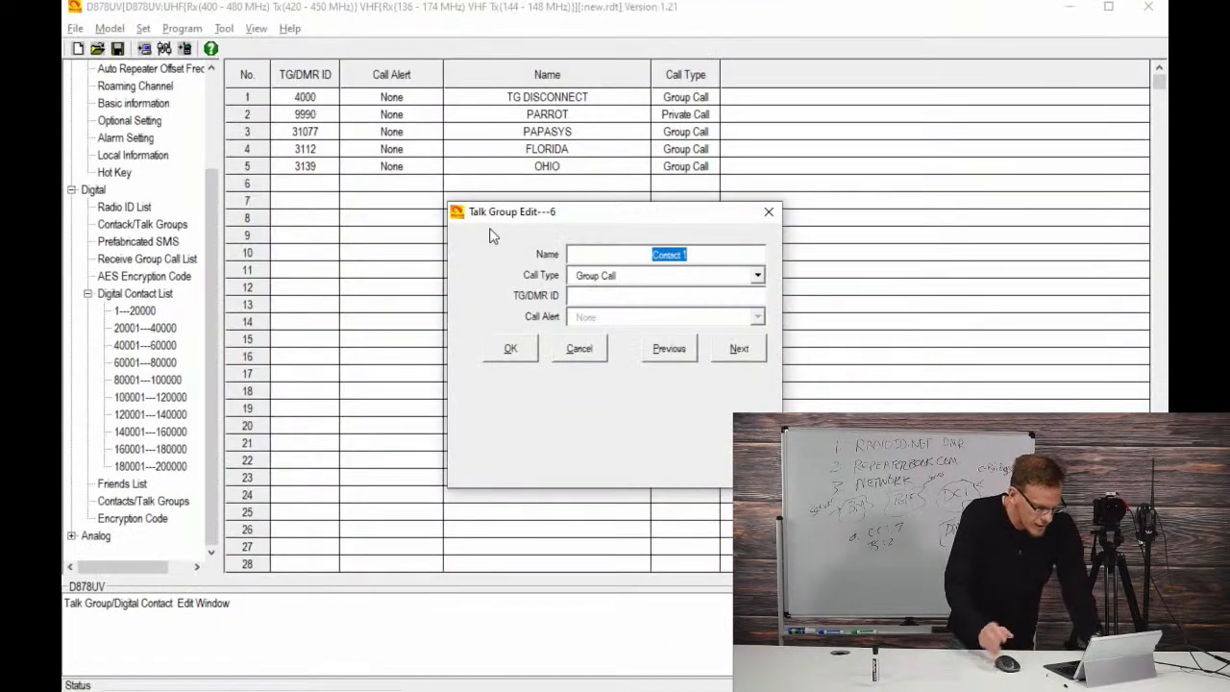
pyautogui.write('O')
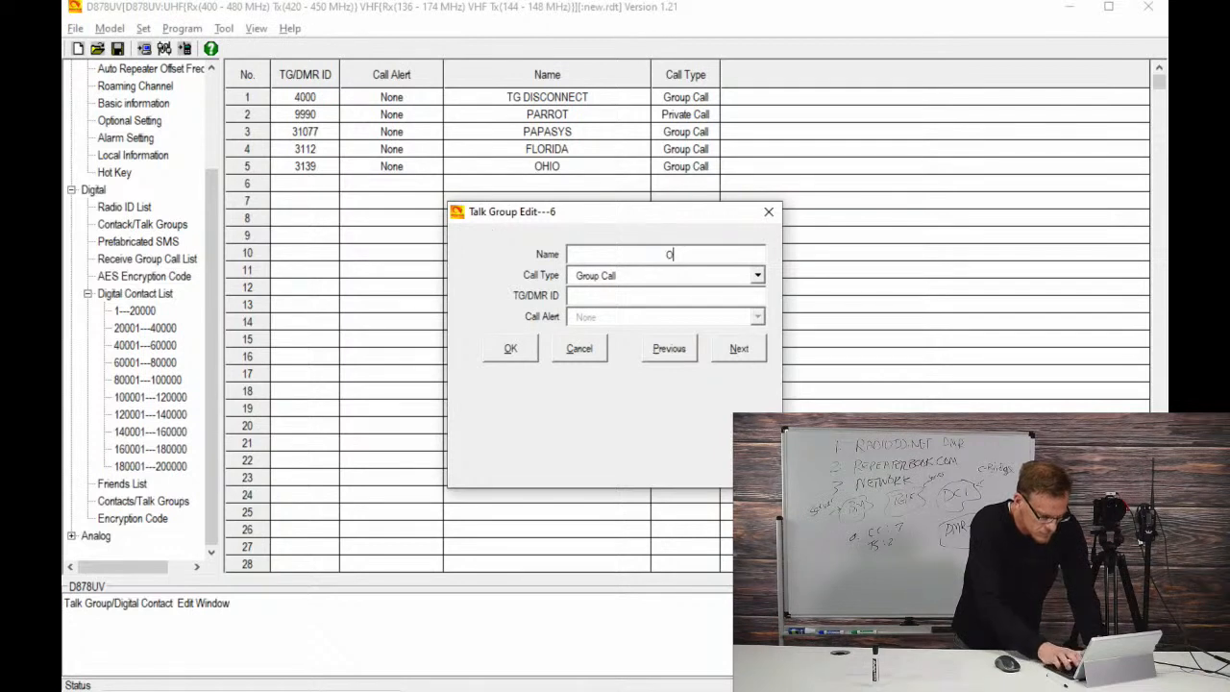
pyautogui.write('HIO TAC')
pyautogui.press('Tab')
pyautogui.press('Tab')
pyautogui.press('Tab')
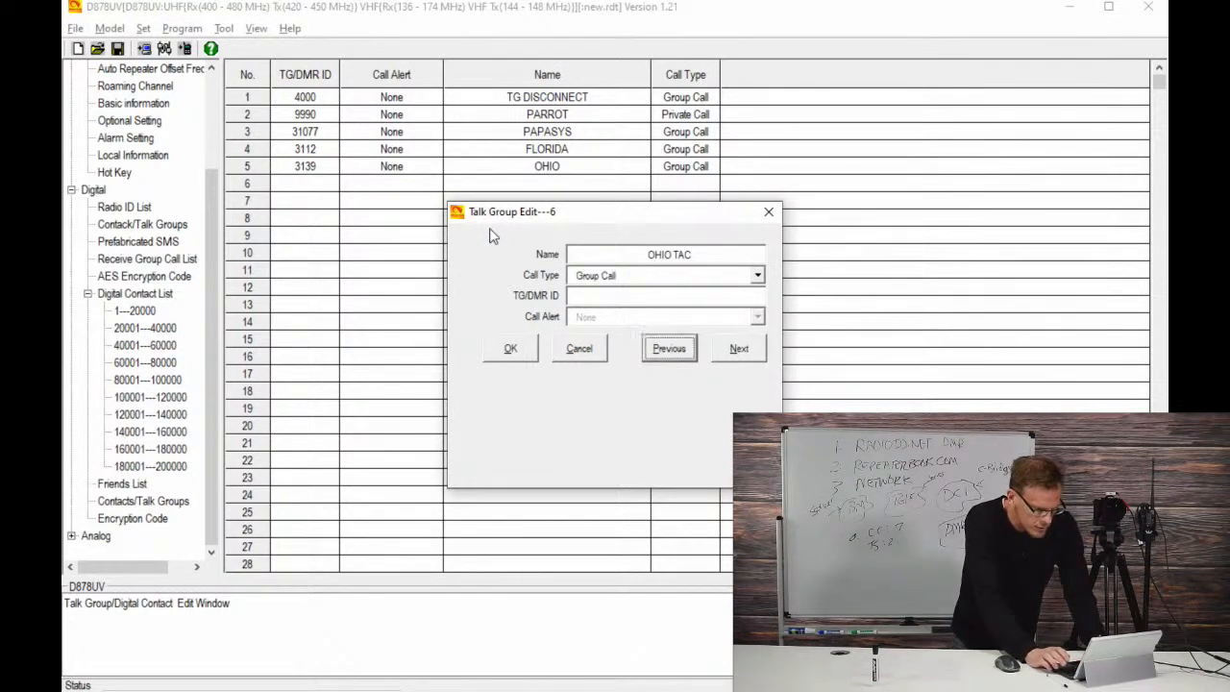
pyautogui.hotkey('shift', 'Tab')
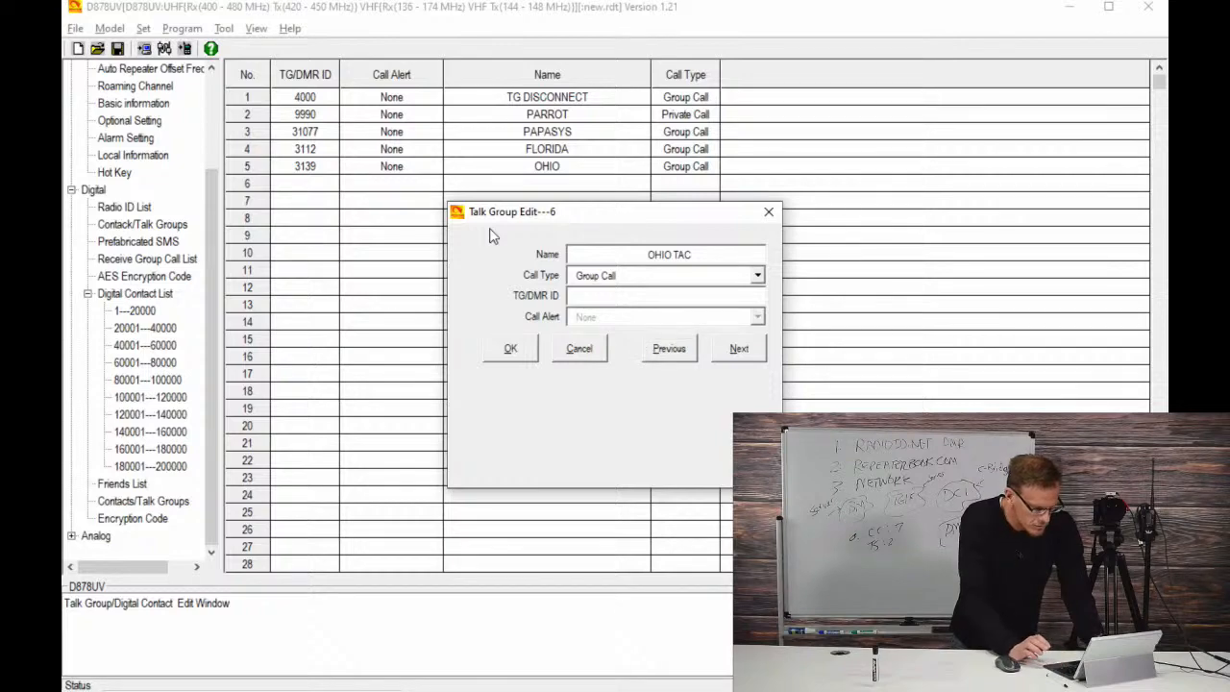
# Step: Look up the Ohio Tac talkgroup on the RepeaterBook page, set talk group 6's TG/DMR ID to 31390 and save it
pyautogui.hotkey('alt', 'Tab')
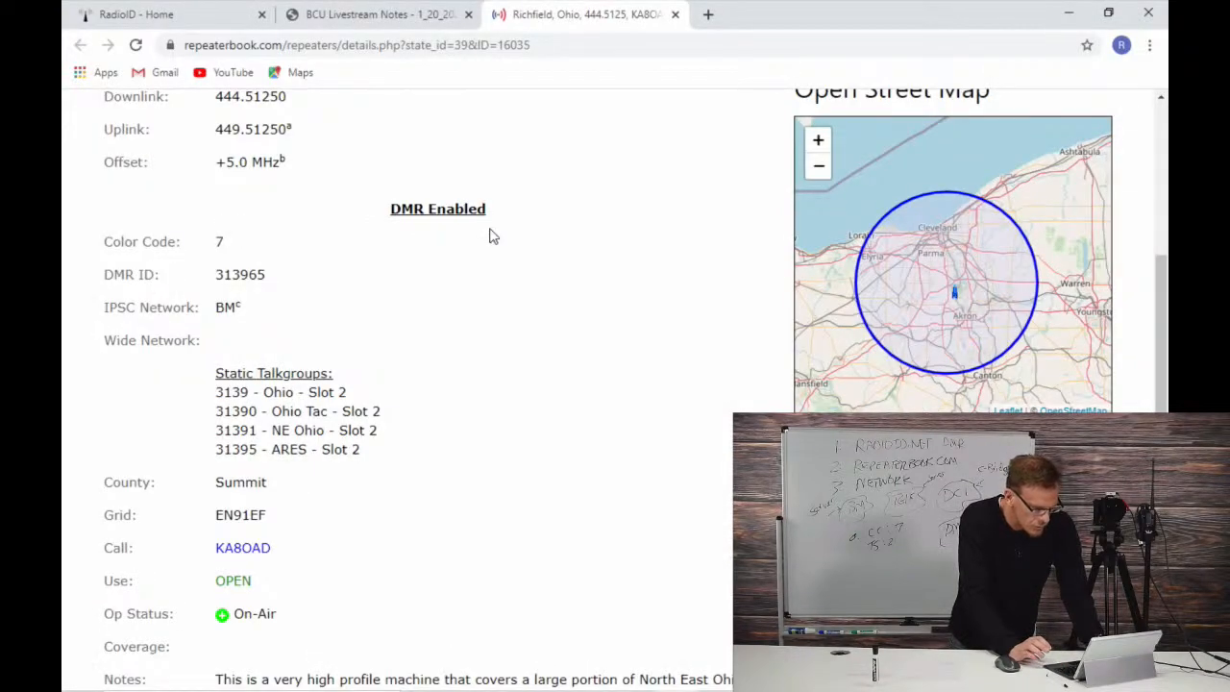
pyautogui.hotkey('alt', 'Tab')
pyautogui.write('31')
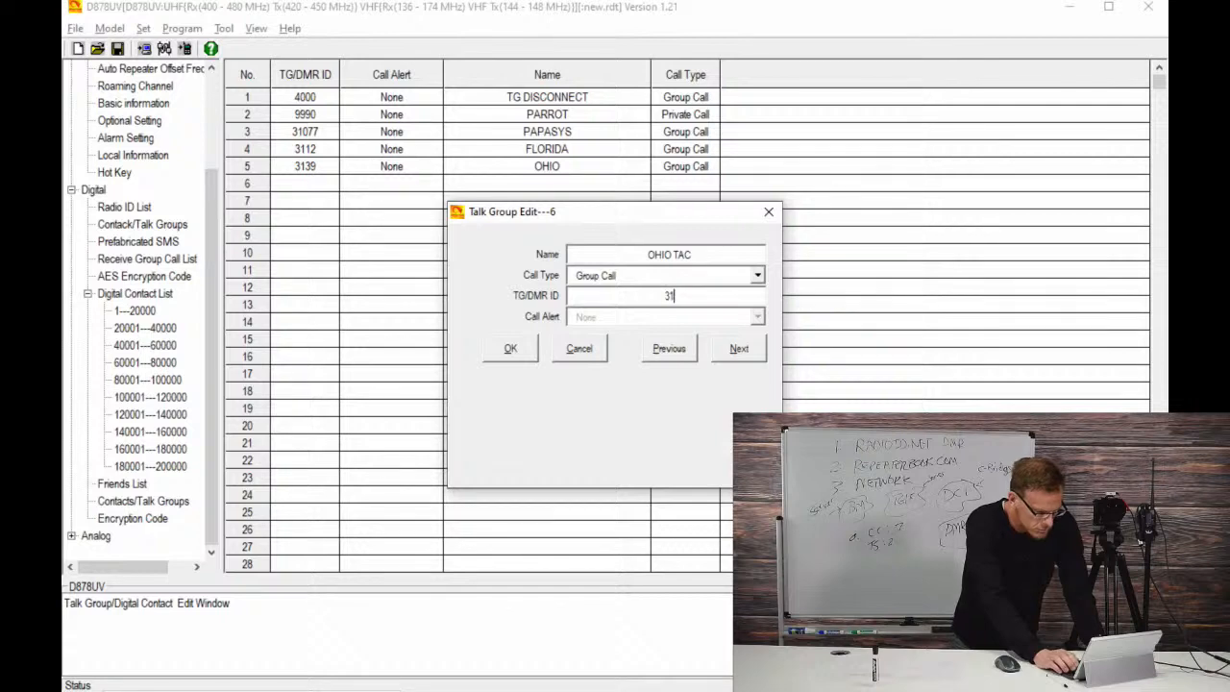
pyautogui.write('390')
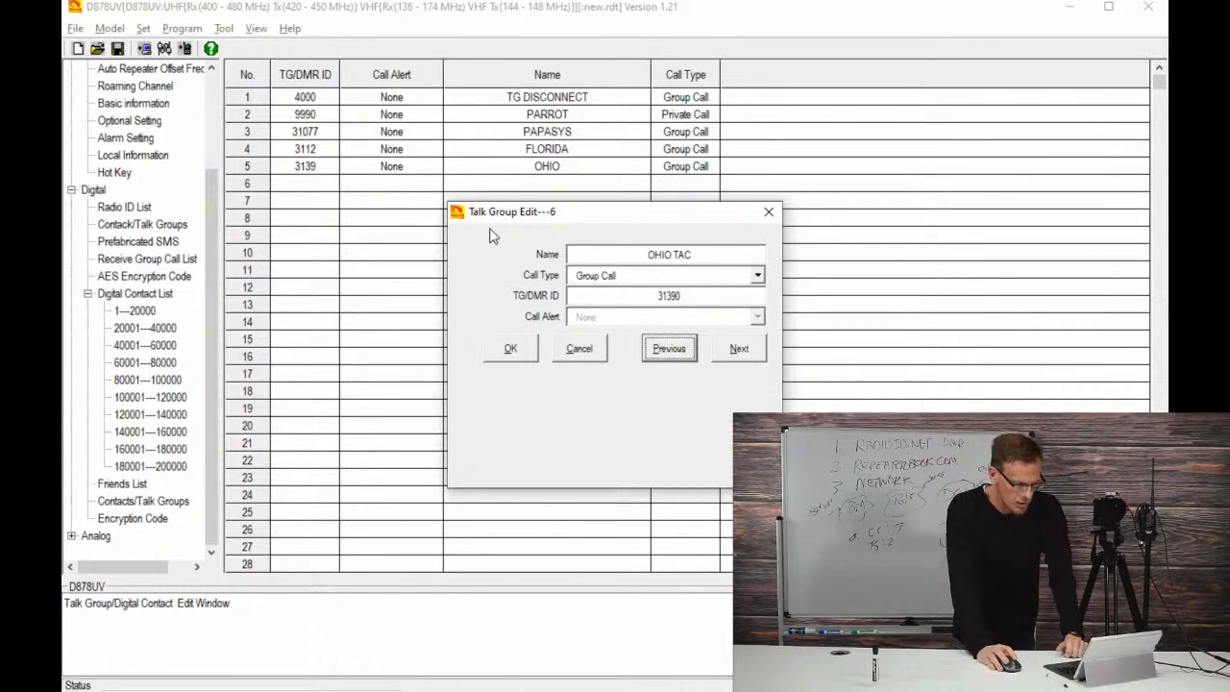
pyautogui.click(521, 351)
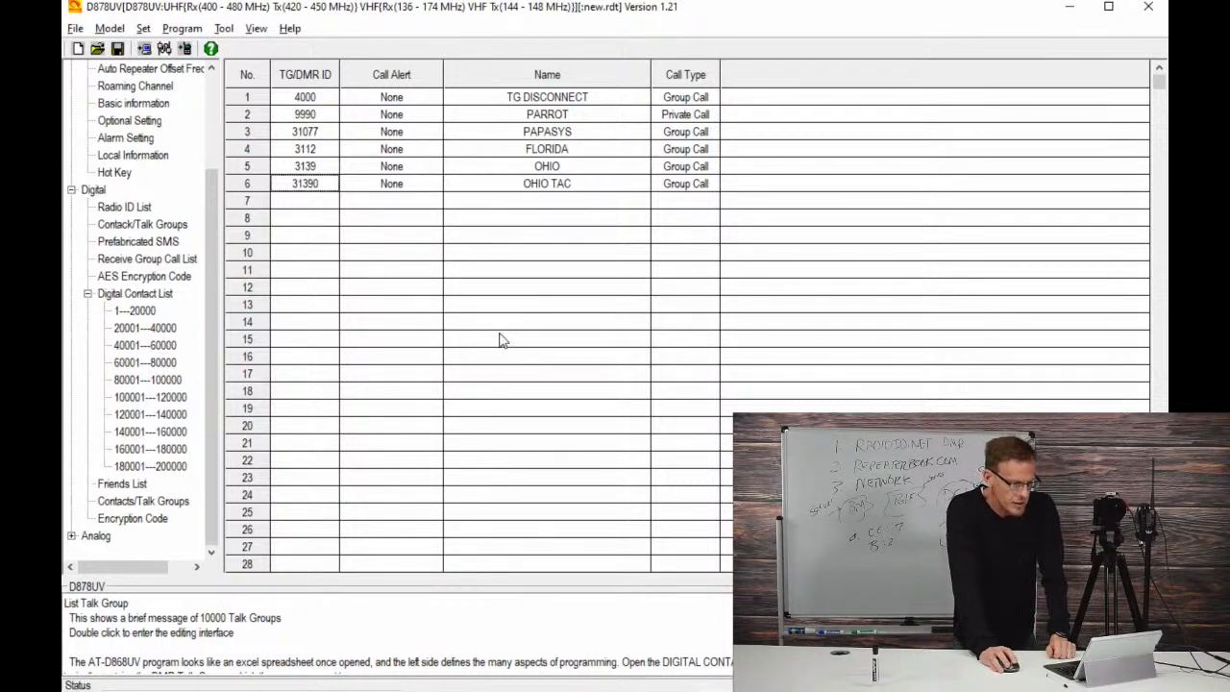
# Step: Start talk group 7 as a Group Call named NE OHIO with TG/DMR ID 31393, consulting the RepeaterBook page for the name
pyautogui.doubleClick(306, 206)
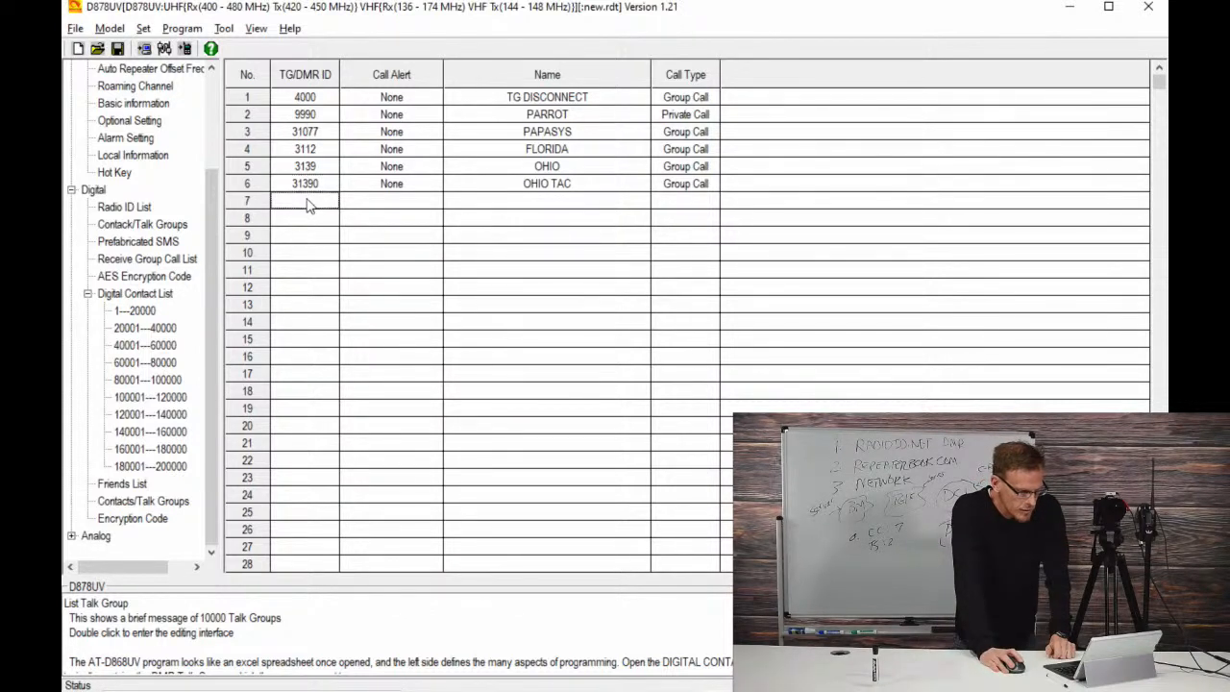
pyautogui.hotkey('alt', 'Tab')
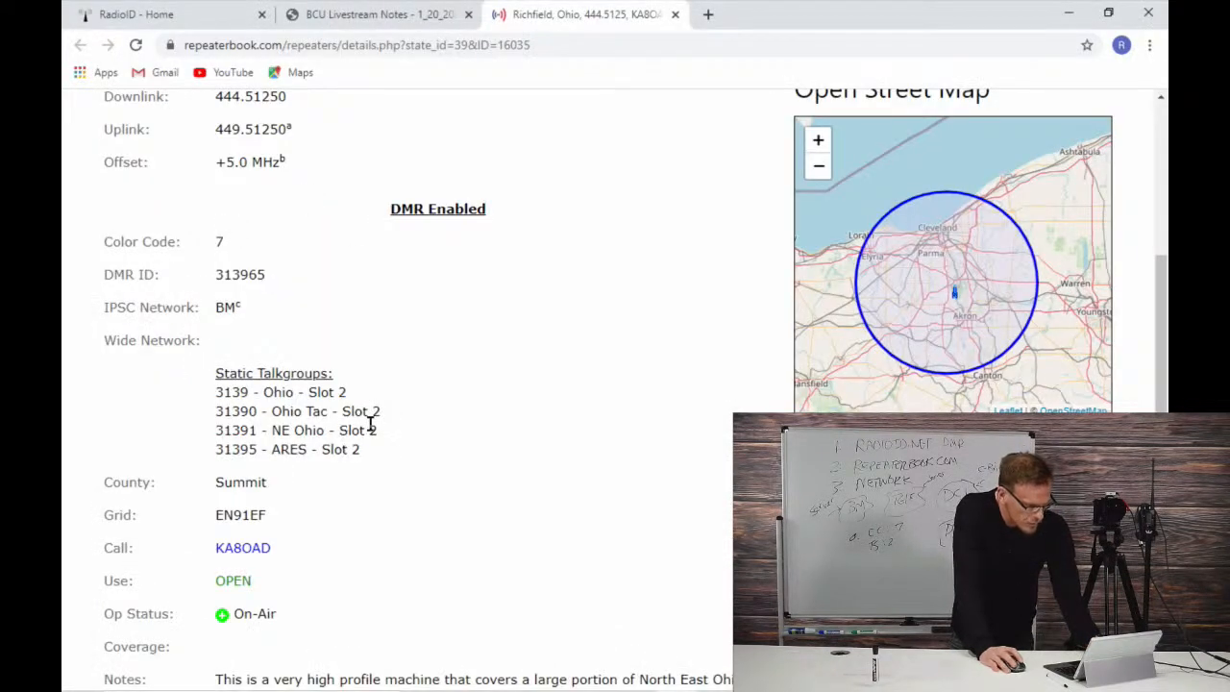
pyautogui.hotkey('alt', 'Tab')
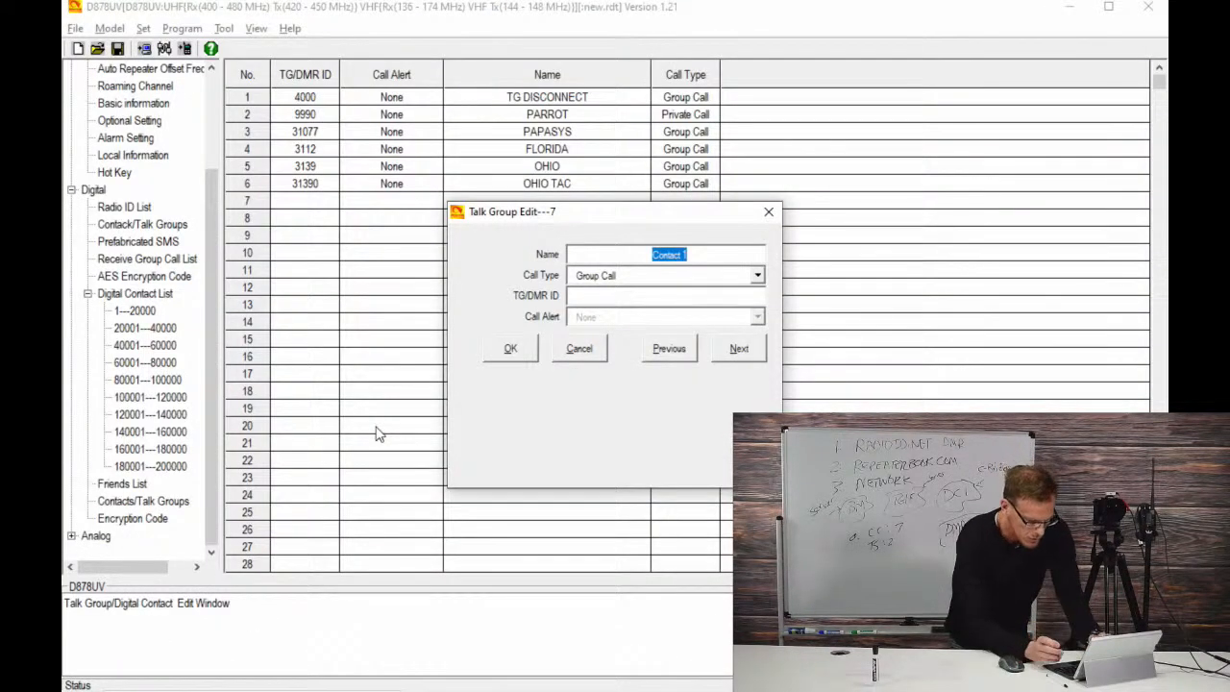
pyautogui.write('NE OHIO')
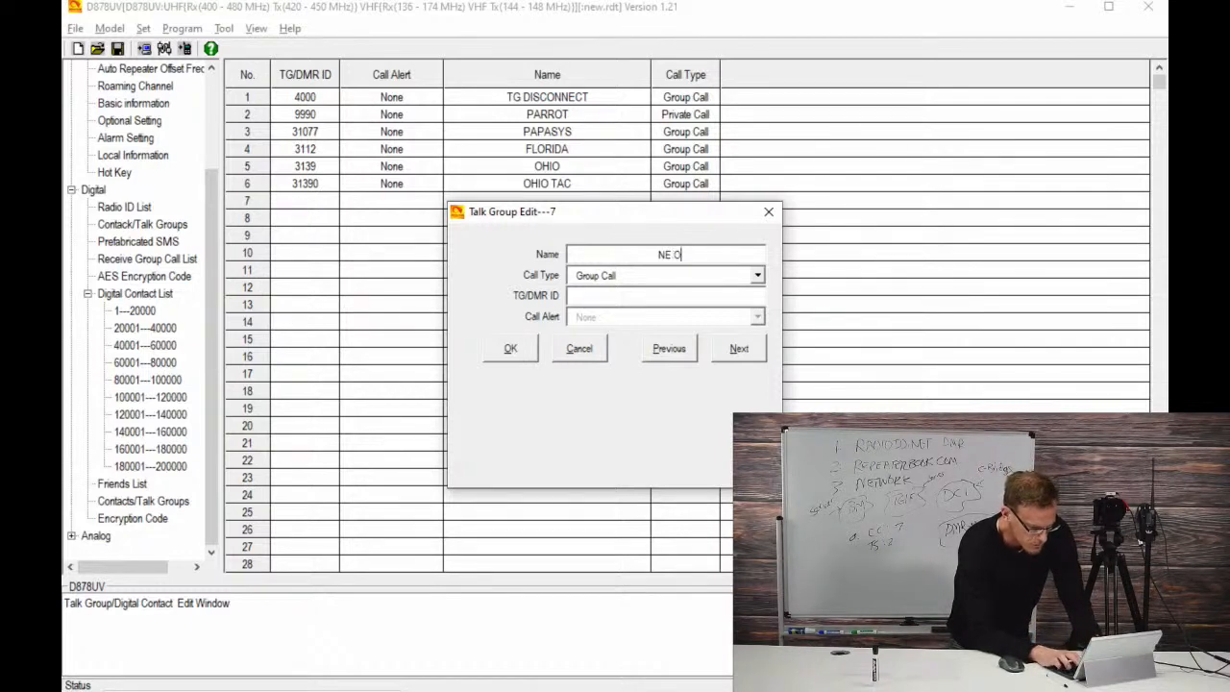
pyautogui.press('Tab')
pyautogui.press('Tab')
pyautogui.press('Tab')
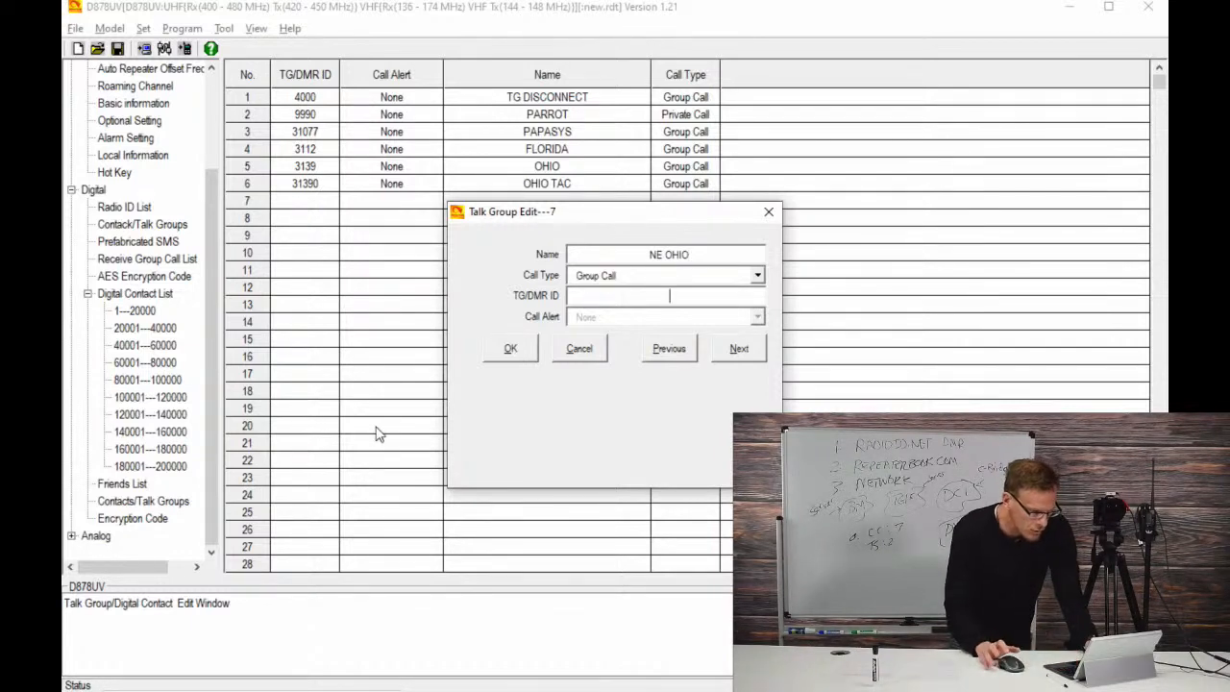
pyautogui.click(612, 299)
pyautogui.write('31393')
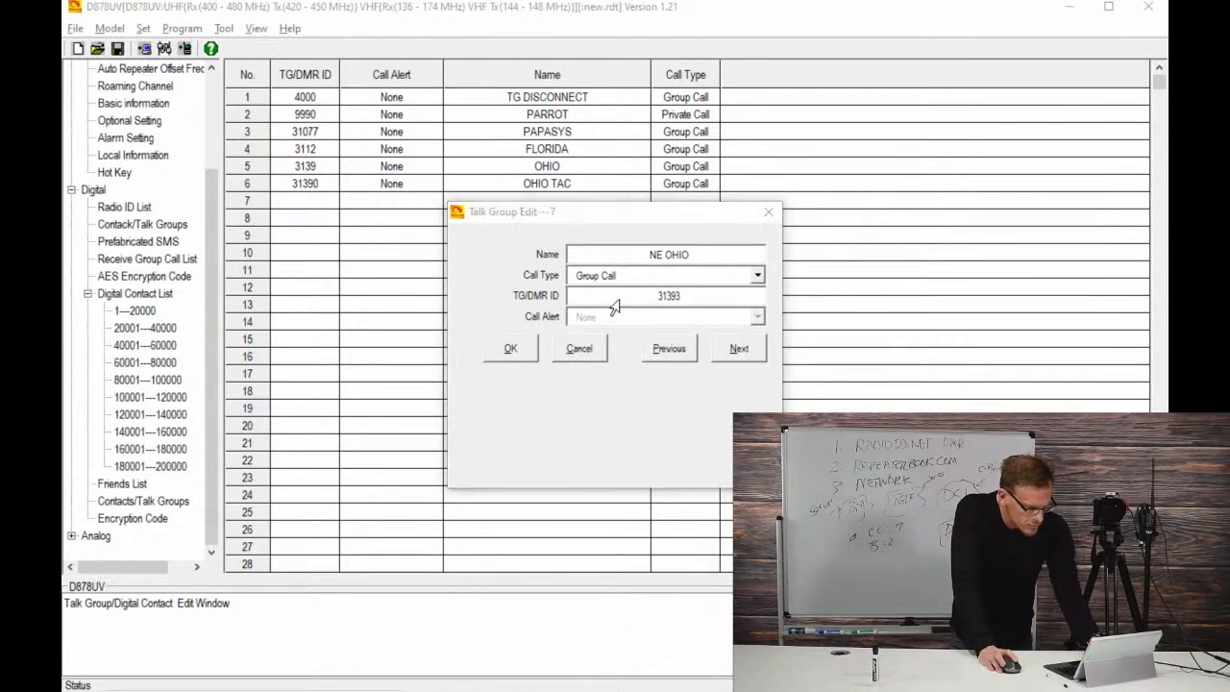
# Step: Check the NE Ohio talkgroup on the RepeaterBook page, correct talk group 7's TG/DMR ID to 31391 and save it
pyautogui.hotkey('alt', 'Tab')
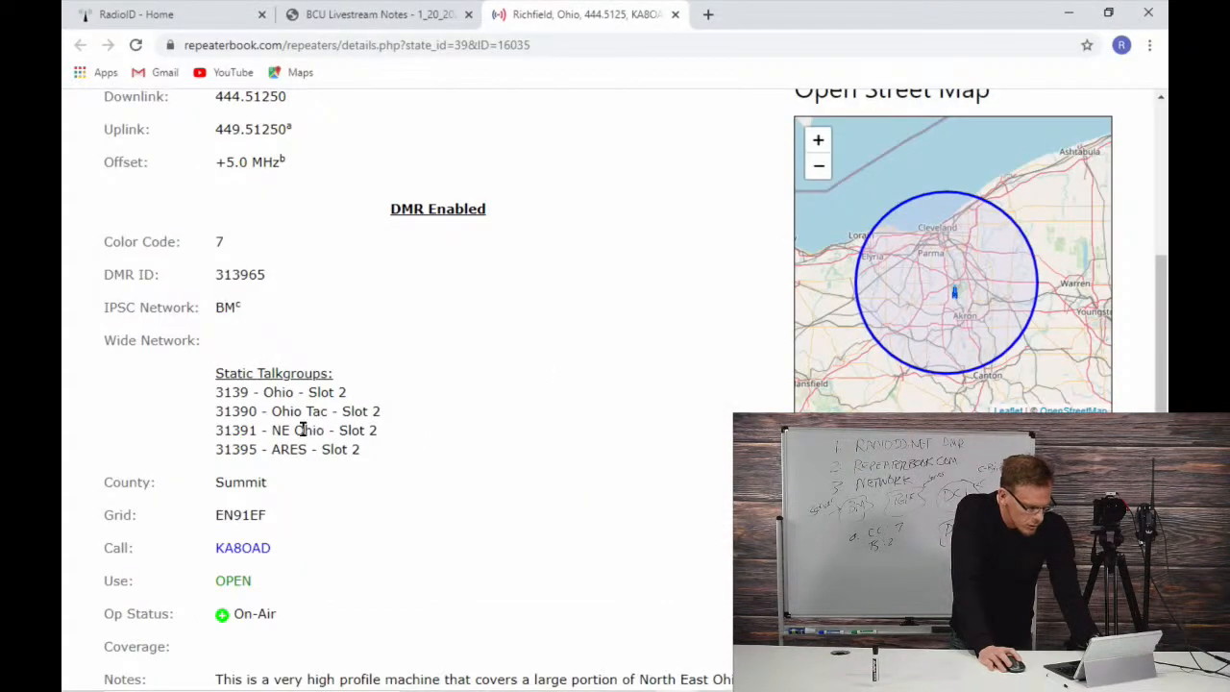
pyautogui.hotkey('alt', 'Tab')
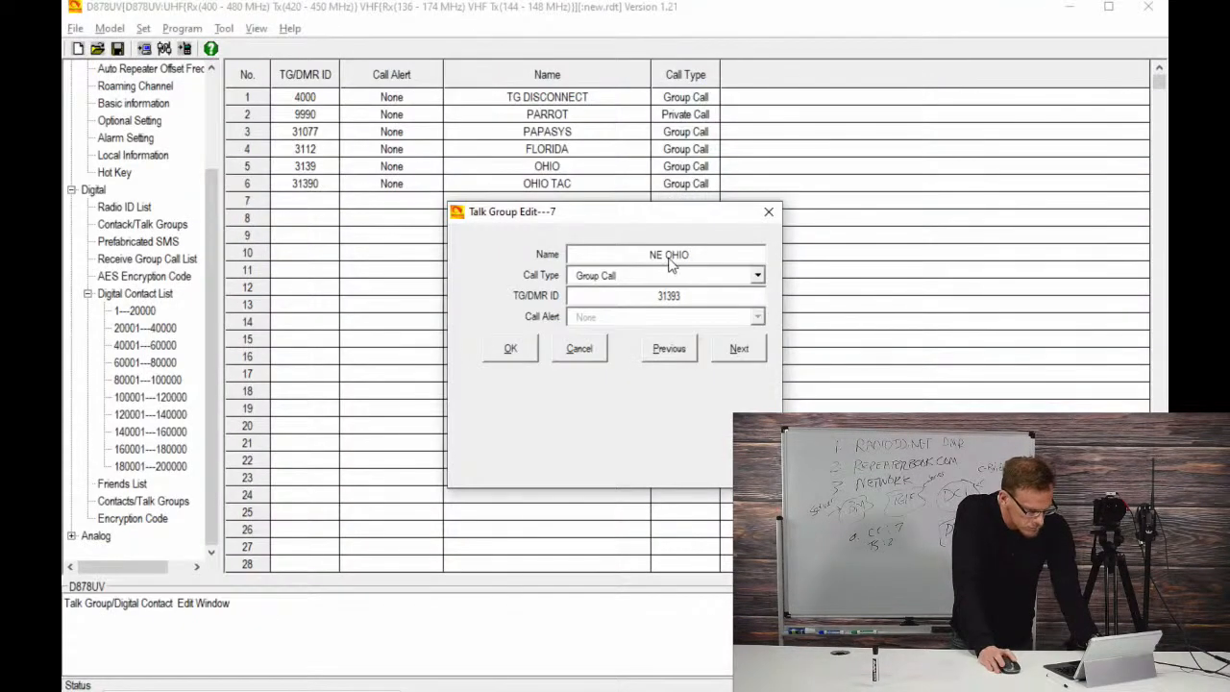
pyautogui.write('3')
pyautogui.press('BackSpace')
pyautogui.write('1')
pyautogui.click(510, 350)
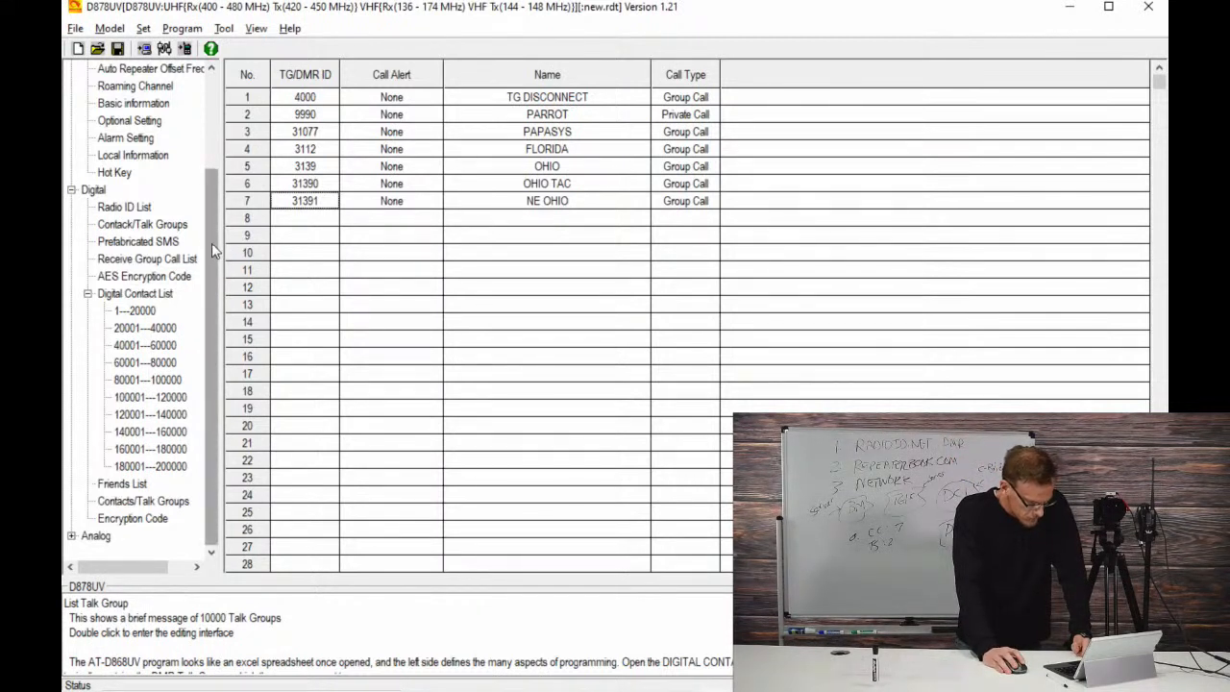
# Step: Return to the channel list, open channel 5 for editing and rename it KA8OAD-OHIO
pyautogui.moveTo(213, 248); pyautogui.dragTo(205, 219)
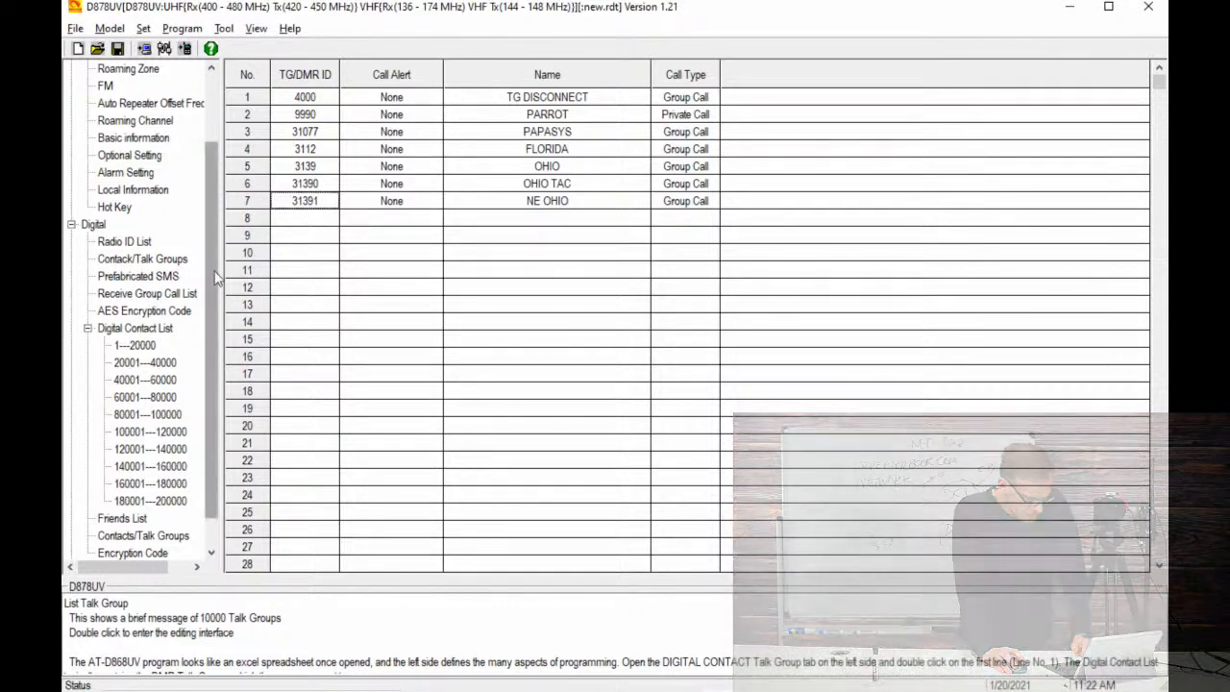
pyautogui.scroll(2, 211, 212)
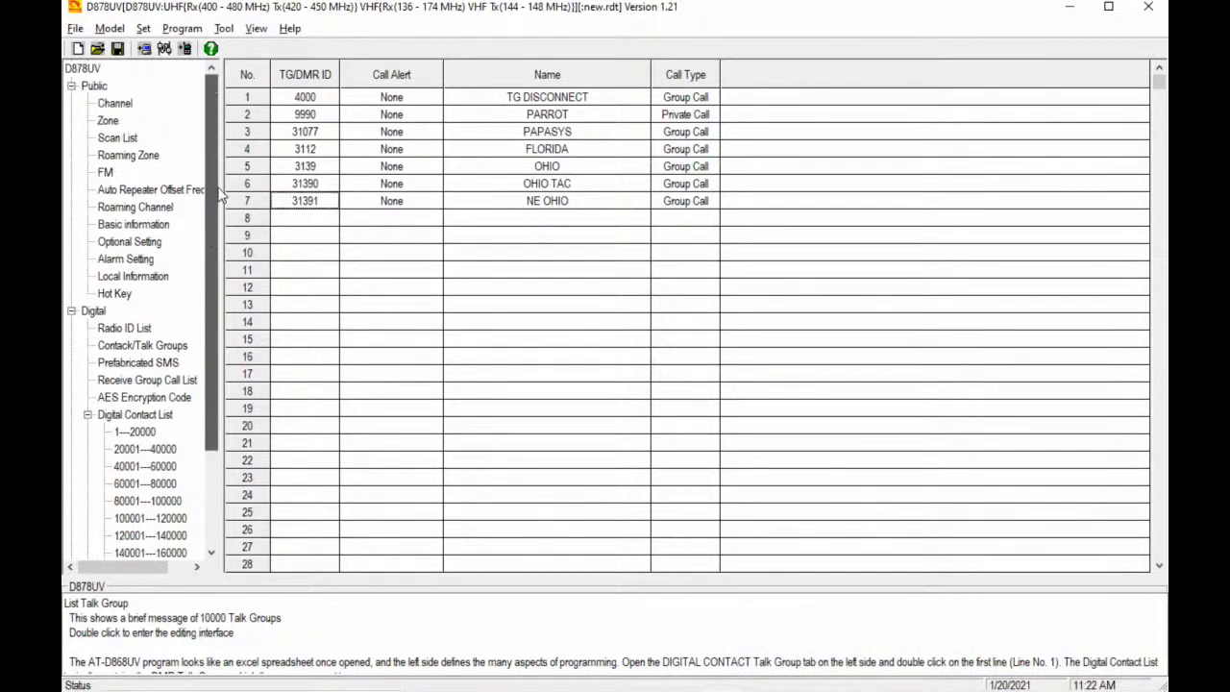
pyautogui.click(116, 103)
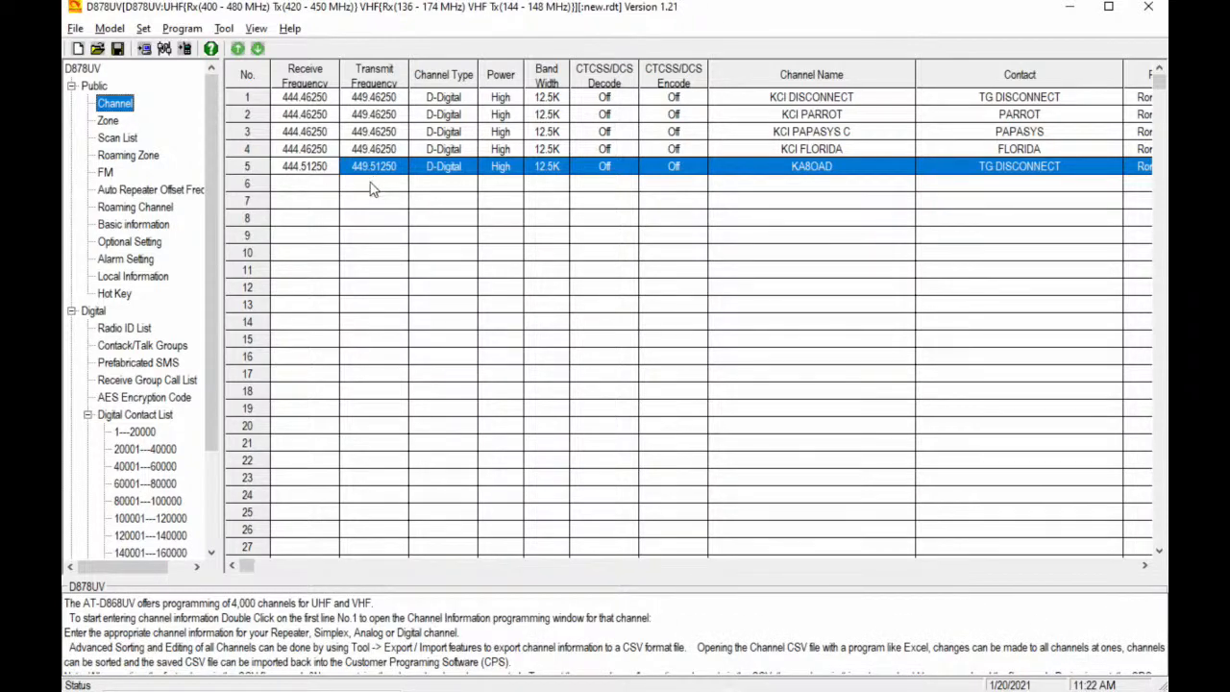
pyautogui.doubleClick(254, 171)
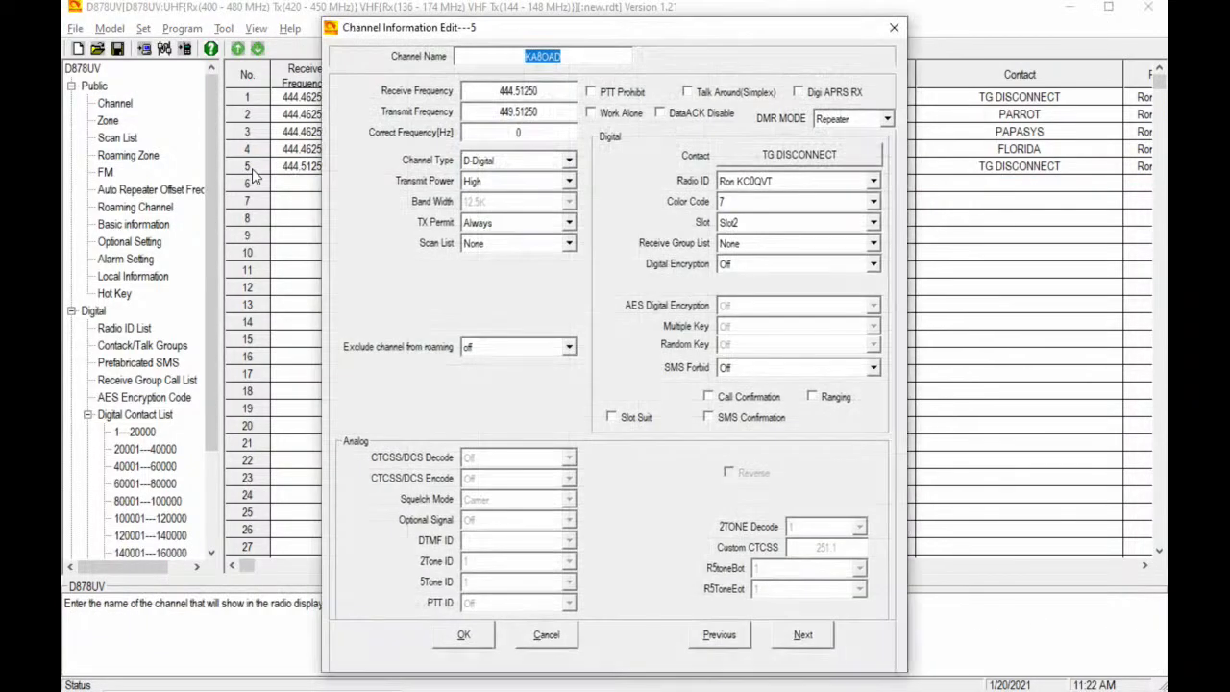
pyautogui.click(574, 57)
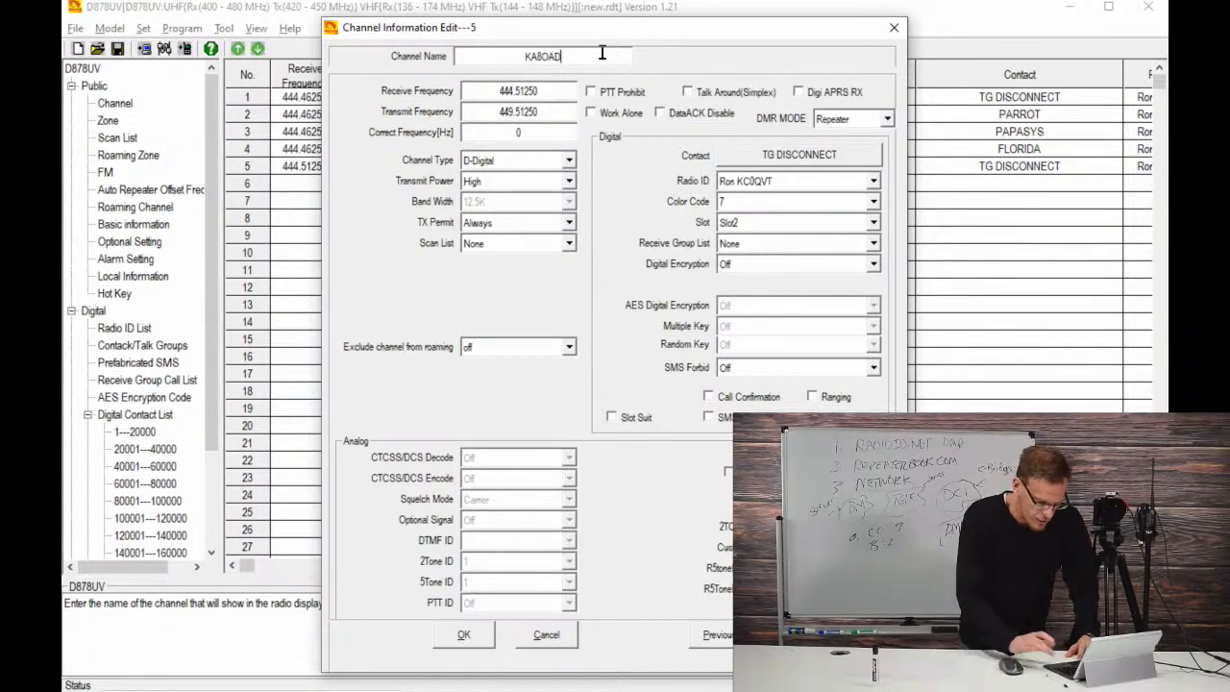
pyautogui.write('-OHIO')
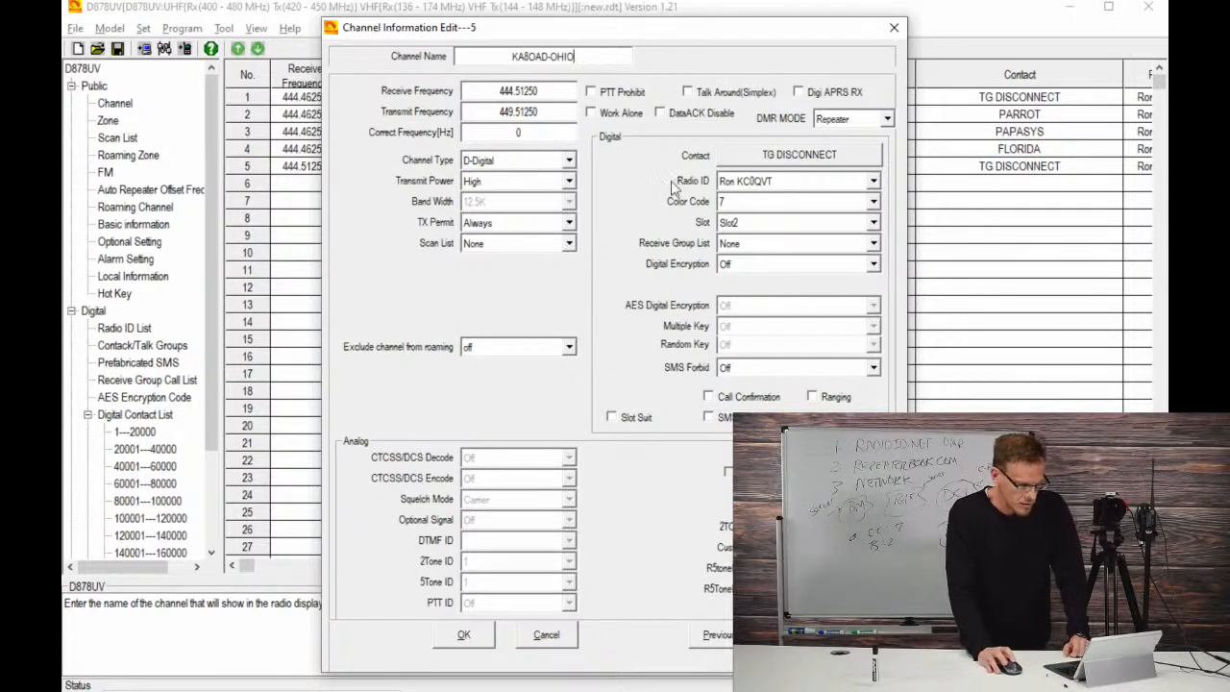
# Step: Set channel 5's contact to the OHIO talk group (3139, Group Call)
pyautogui.click(808, 162)
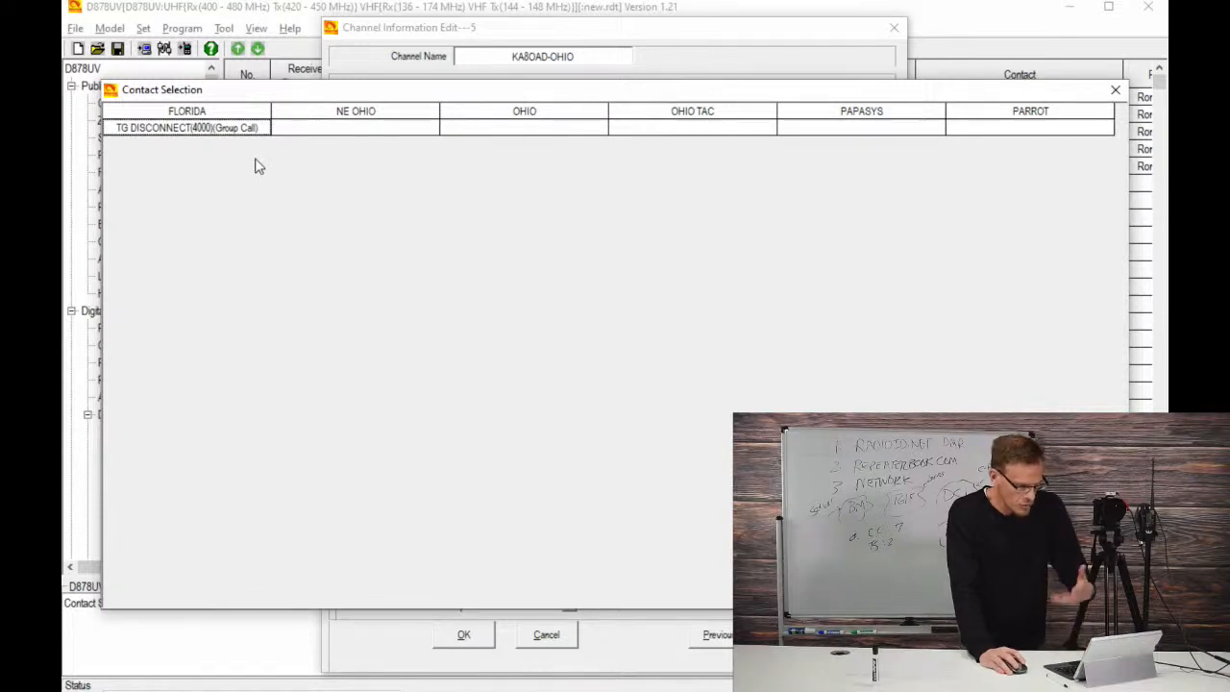
pyautogui.click(517, 112)
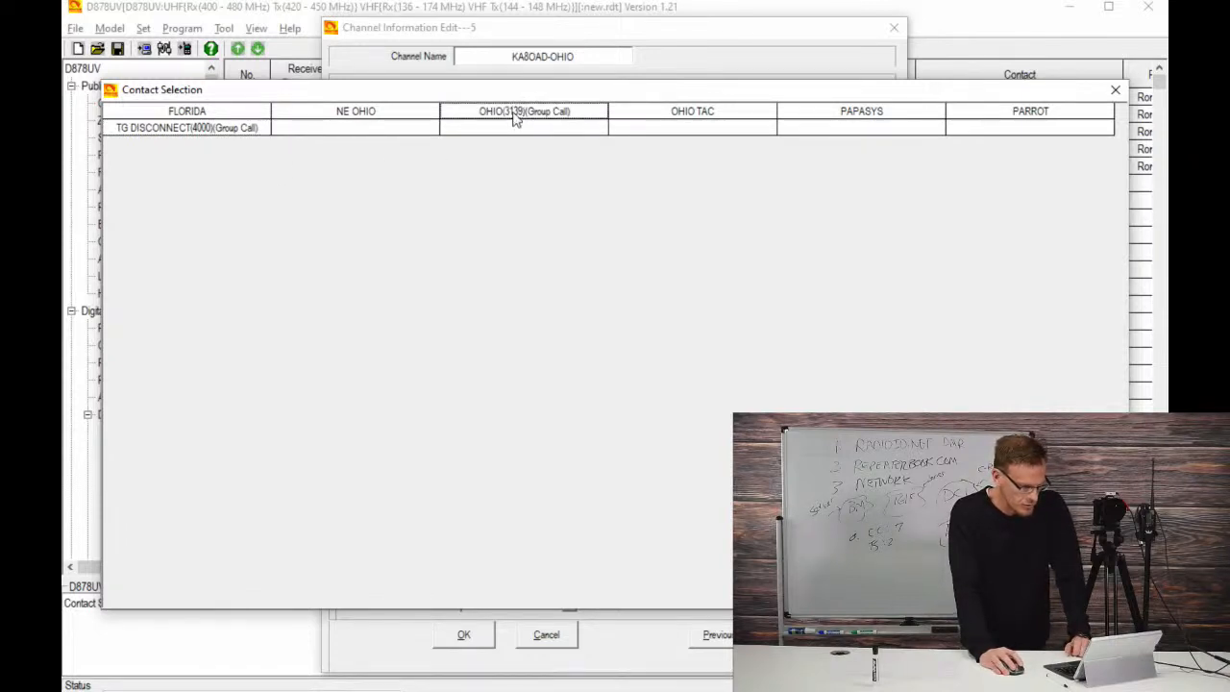
pyautogui.doubleClick(517, 112)
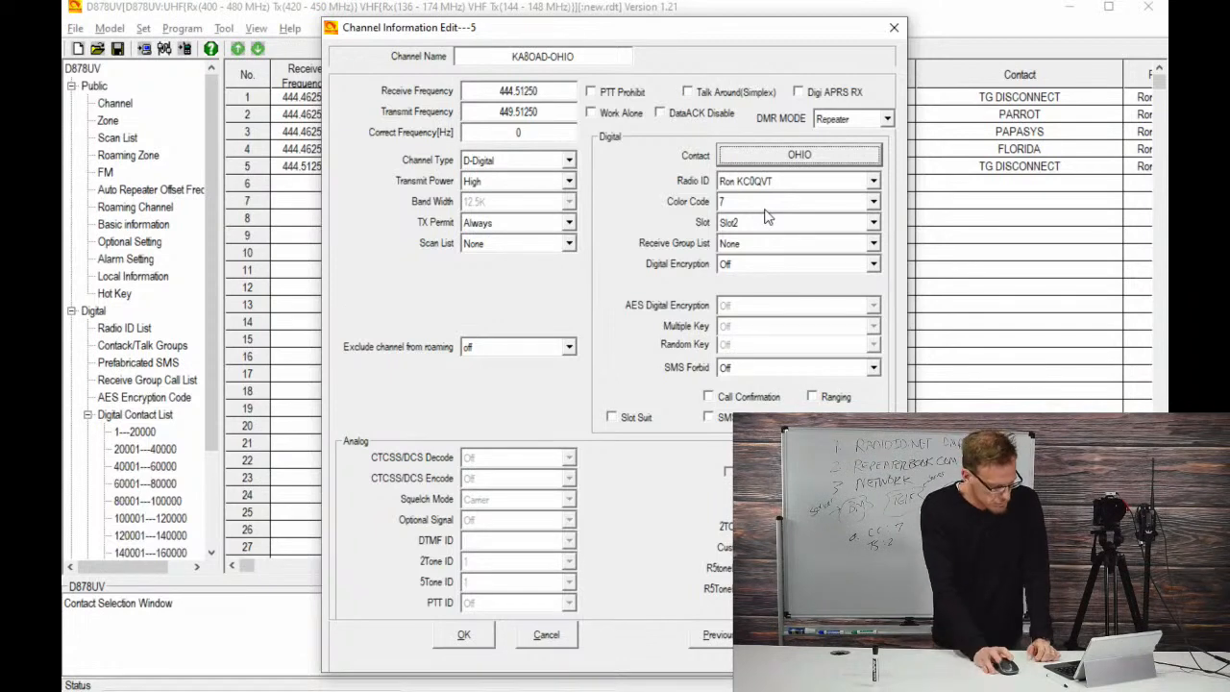
# Step: Review the repeater's static talkgroups and notes on the RepeaterBook page in Chrome, return to the D878UV software and save channel 5
pyautogui.hotkey('alt', 'Tab')
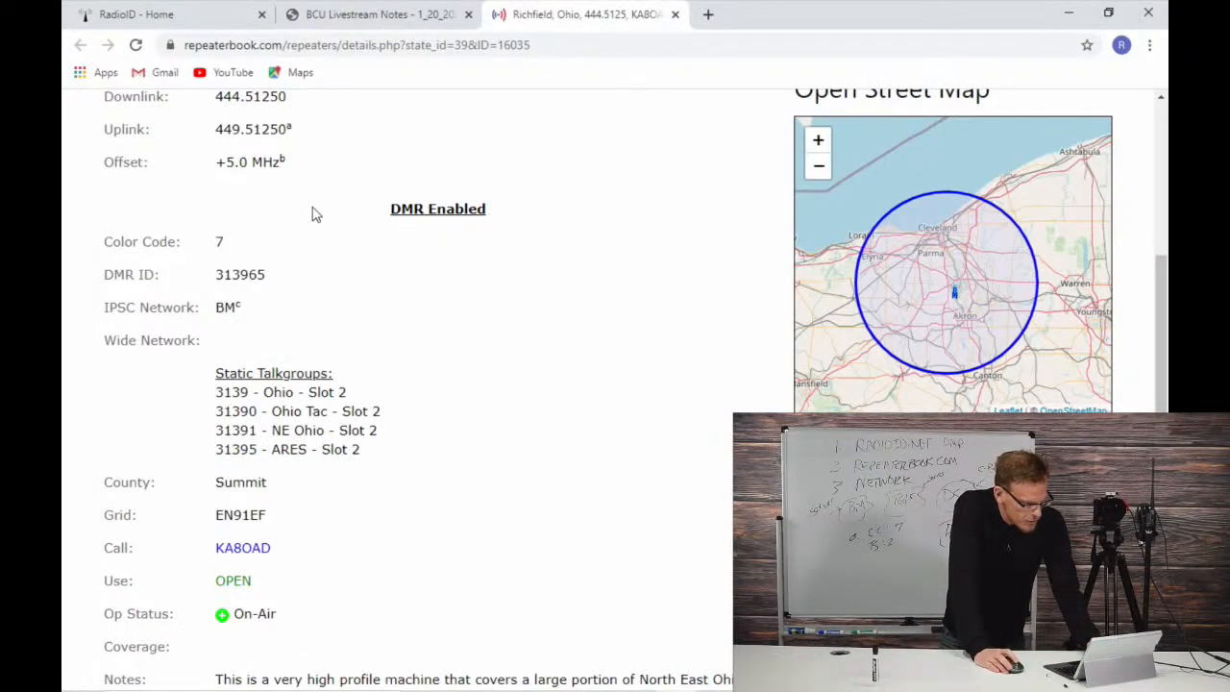
pyautogui.scroll(-4, 316, 221)
pyautogui.scroll(5, 321, 276)
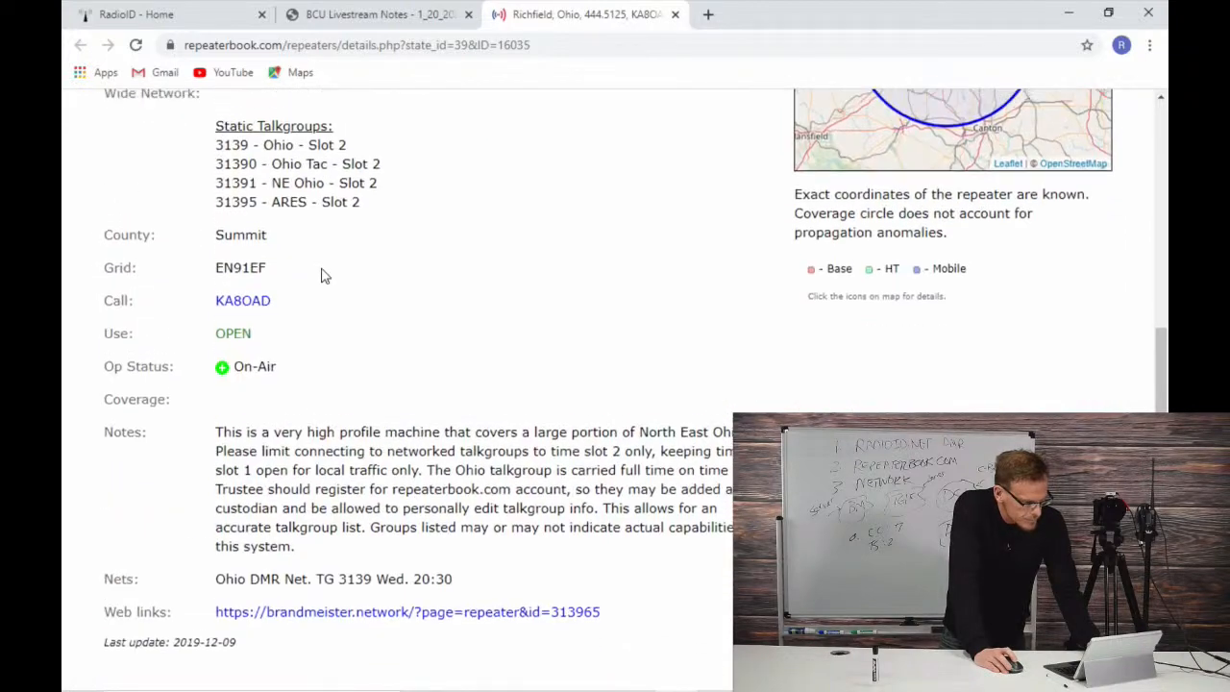
pyautogui.scroll(-1, 322, 276)
pyautogui.hotkey('alt', 'Tab')
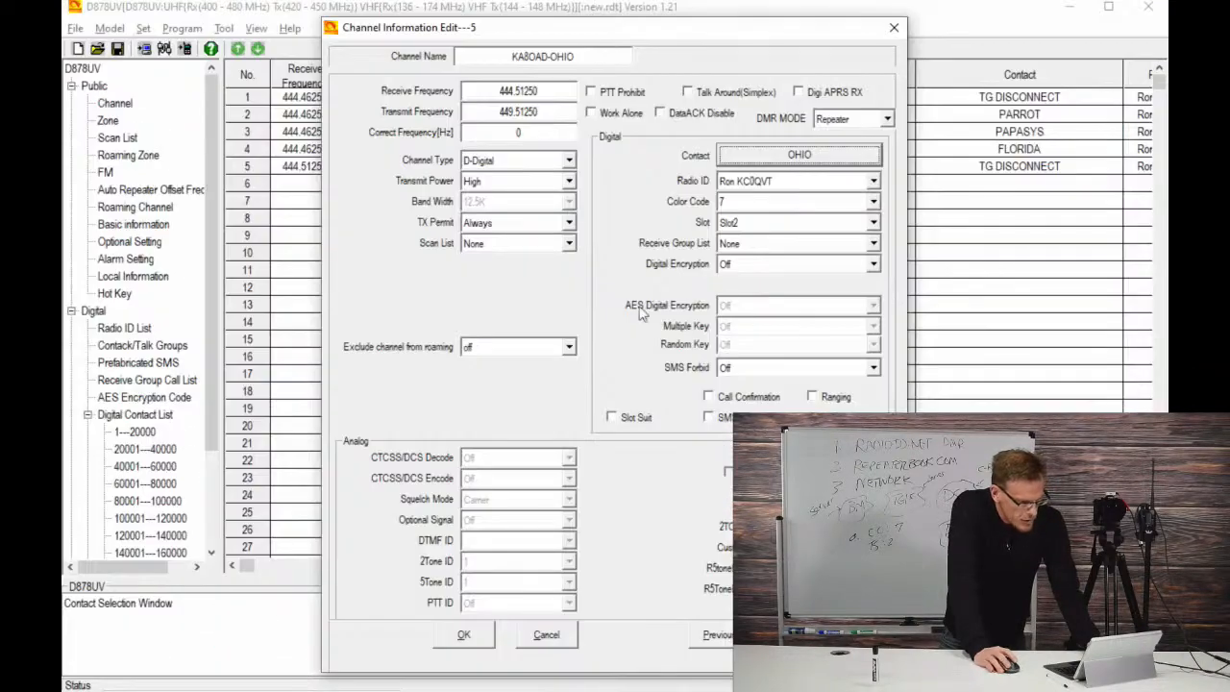
pyautogui.click(464, 635)
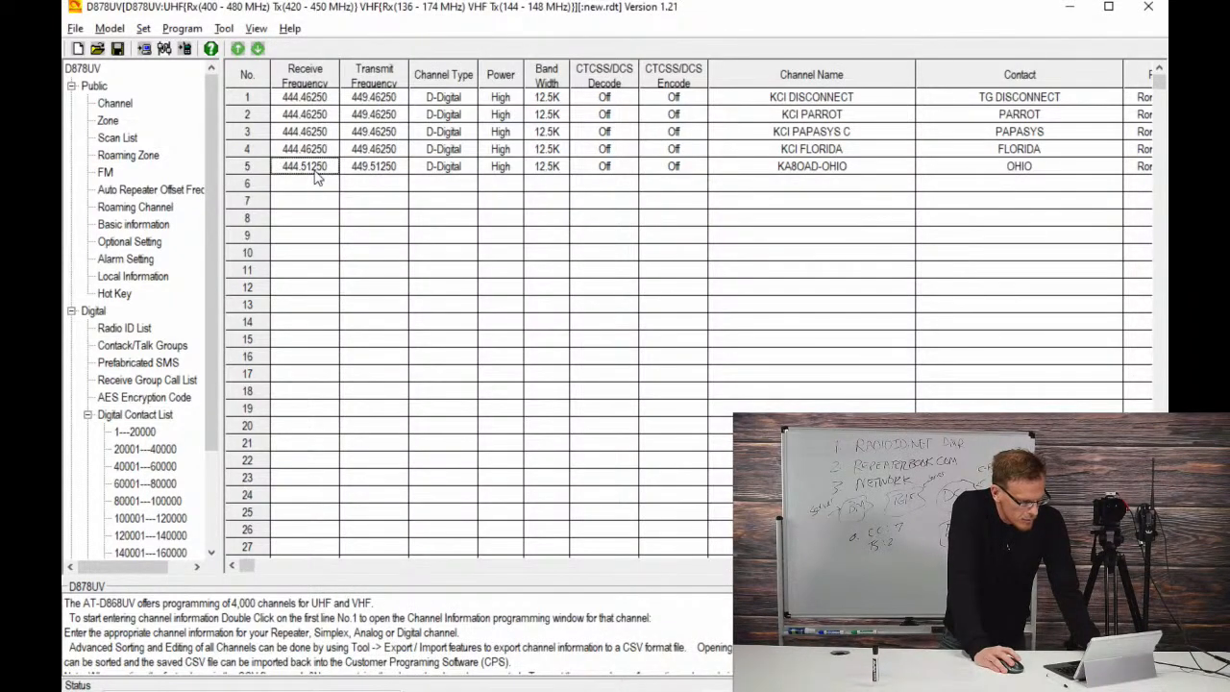
# Step: Copy channel 5 and paste it into rows 6 and 7 of the channel list
pyautogui.rightClick(316, 176)
pyautogui.click(342, 181)
pyautogui.rightClick(328, 190)
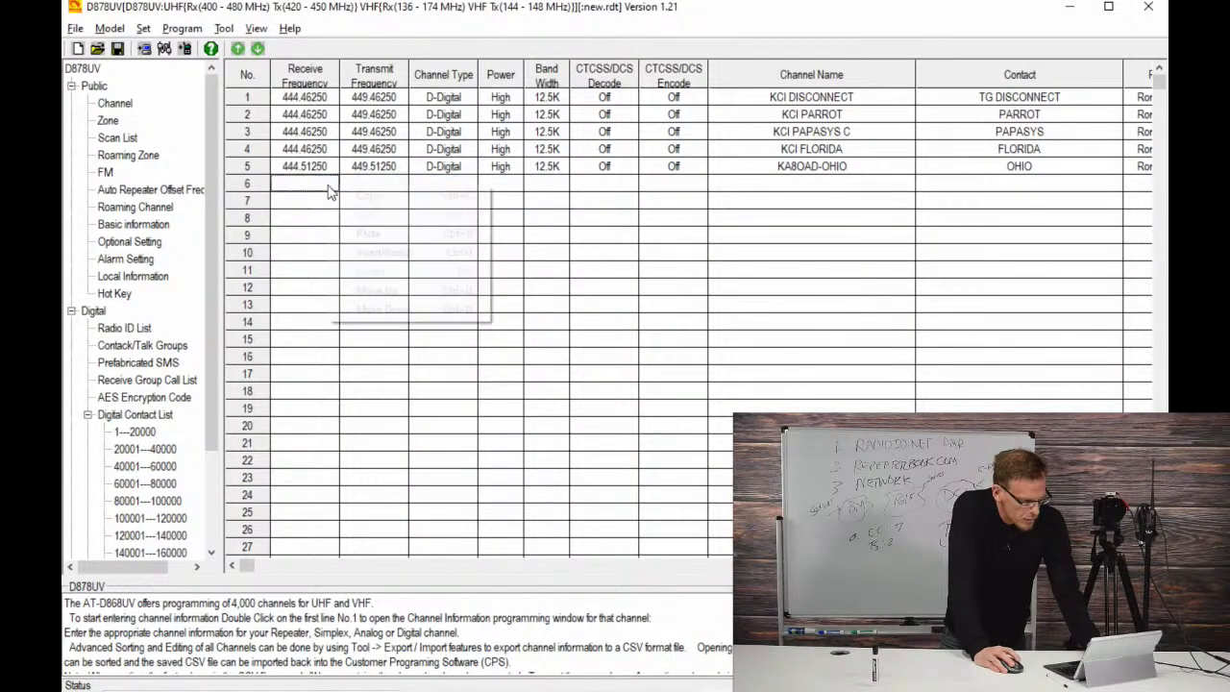
pyautogui.click(357, 233)
pyautogui.click(310, 201)
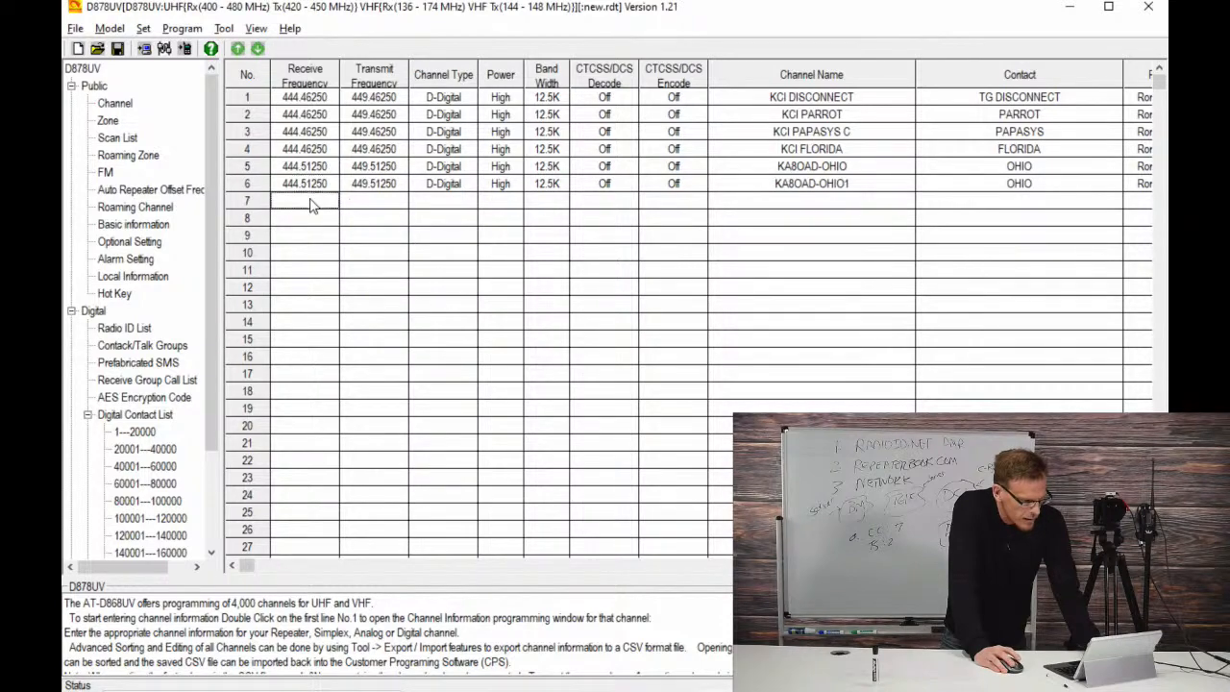
pyautogui.rightClick(310, 205)
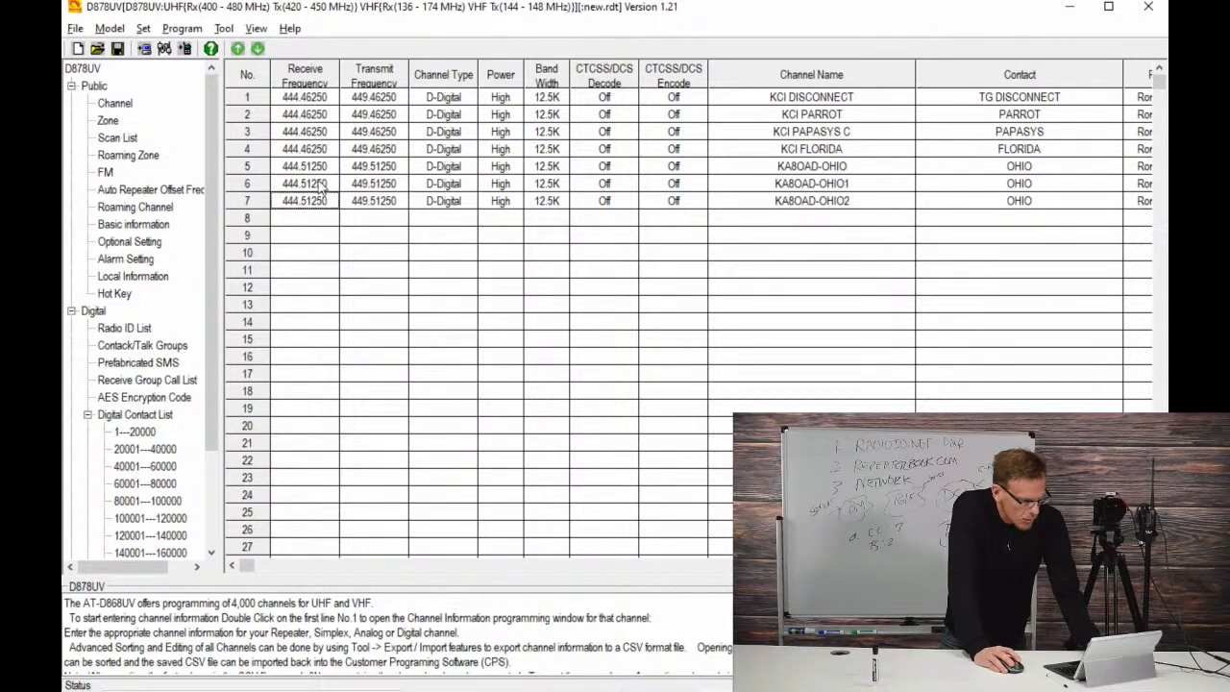
pyautogui.doubleClick(321, 184)
pyautogui.click(576, 56)
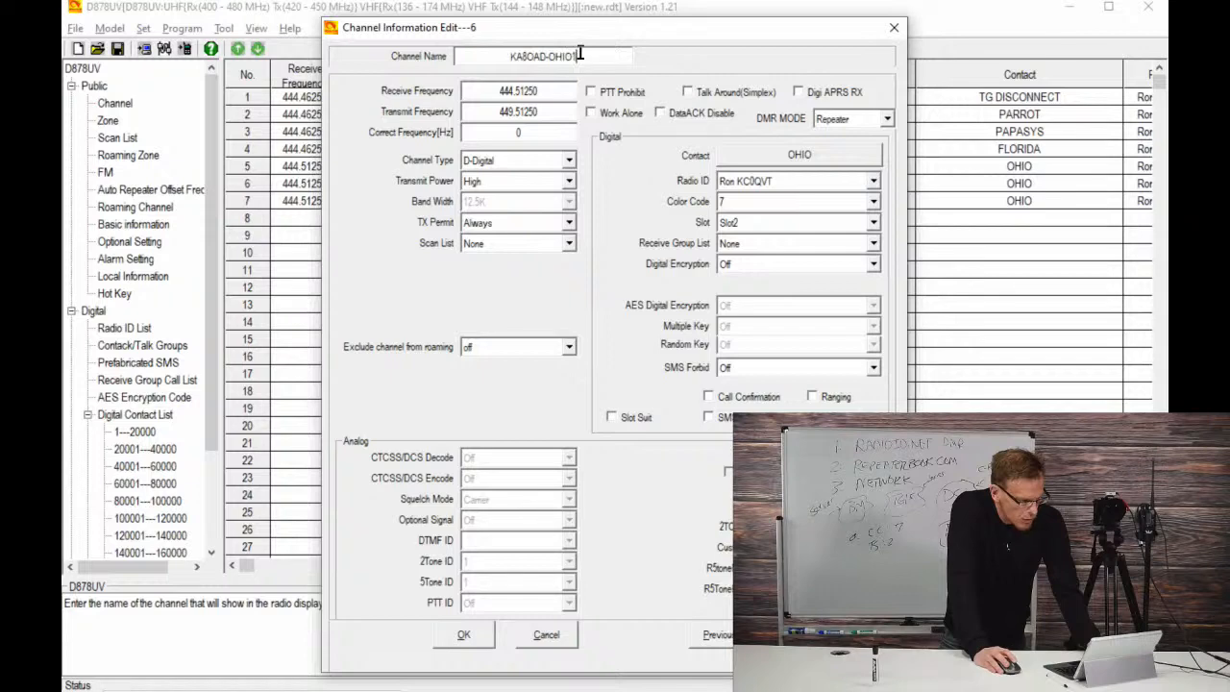
pyautogui.press('BackSpace')
pyautogui.write('TAC')
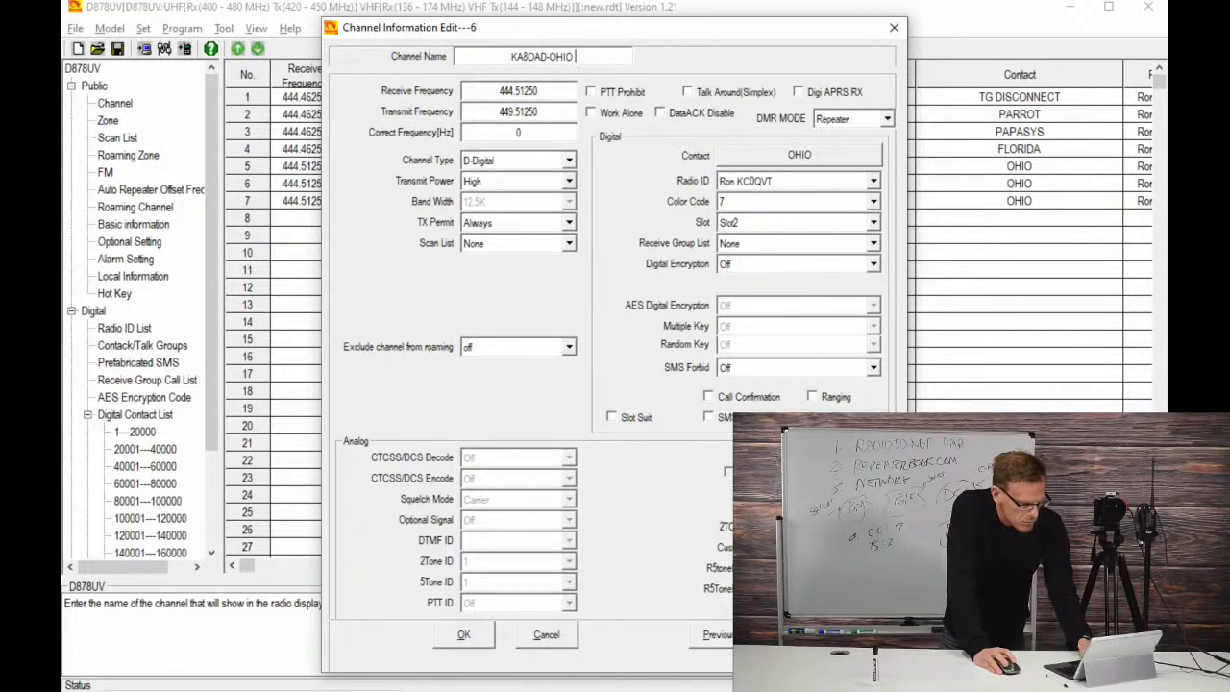
pyautogui.click(797, 156)
pyautogui.doubleClick(715, 113)
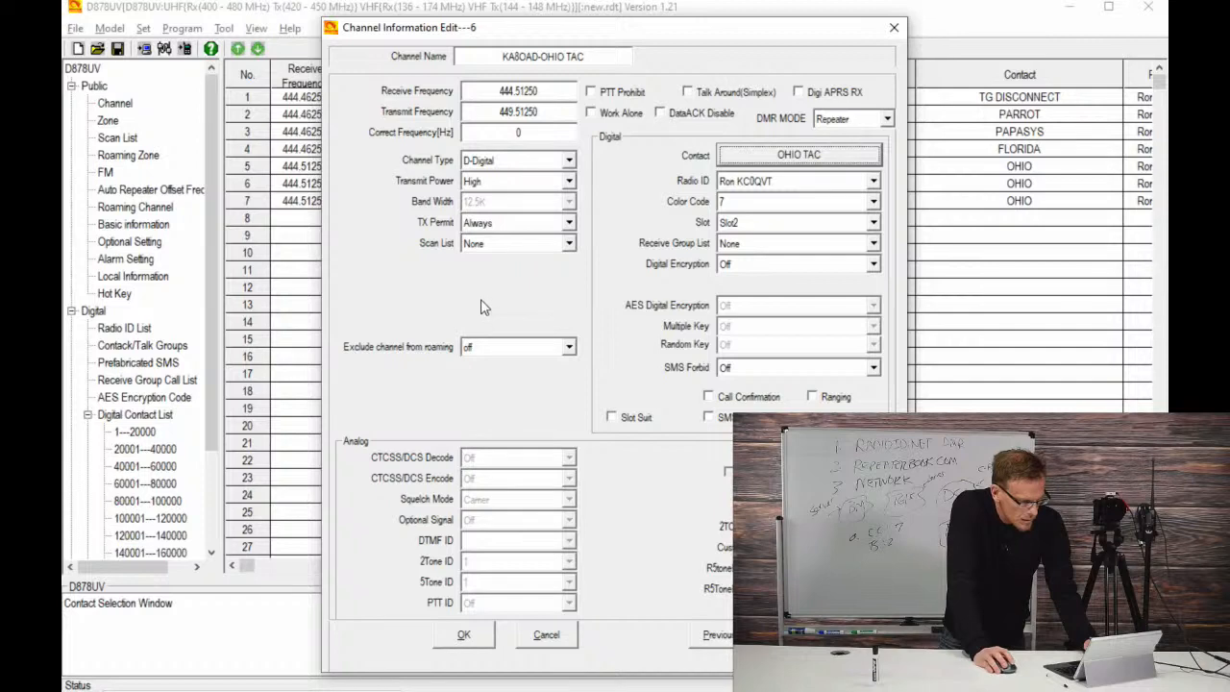
pyautogui.click(463, 635)
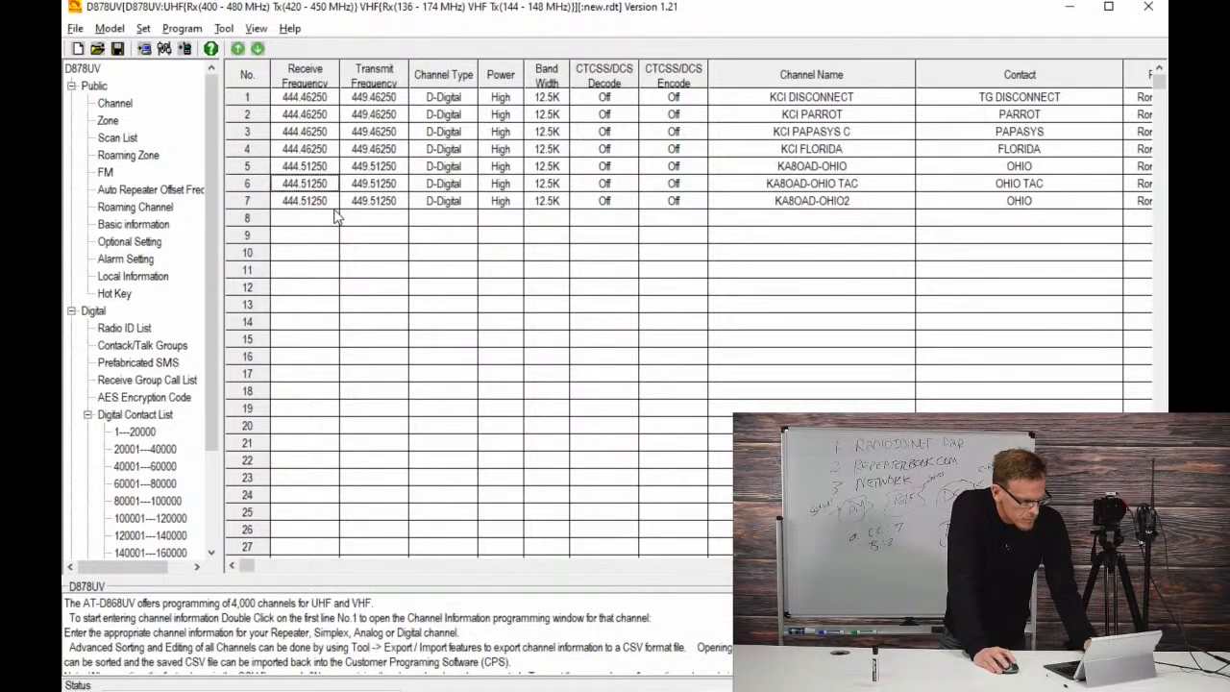
# Step: Open channel 7, check the static talkgroups on the RepeaterBook page in Chrome, and rename the channel KA8OAD-NE OHIO in the D878UV software
pyautogui.doubleClick(332, 201)
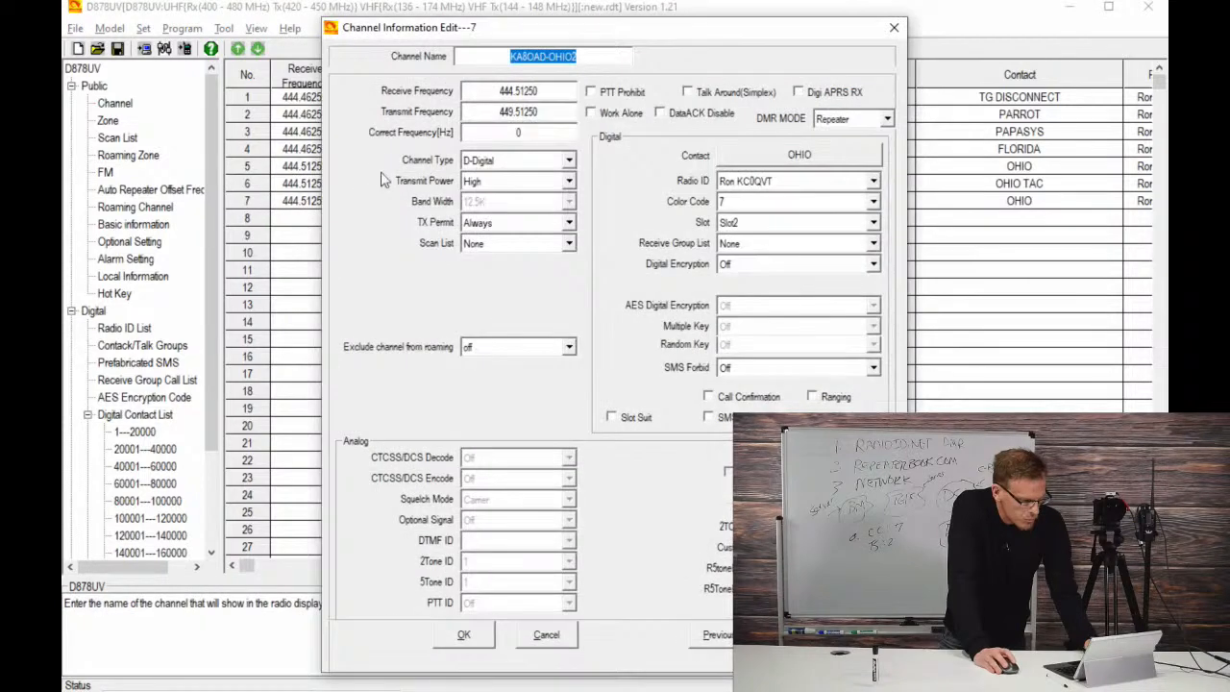
pyautogui.click(604, 56)
pyautogui.hotkey('alt', 'Tab')
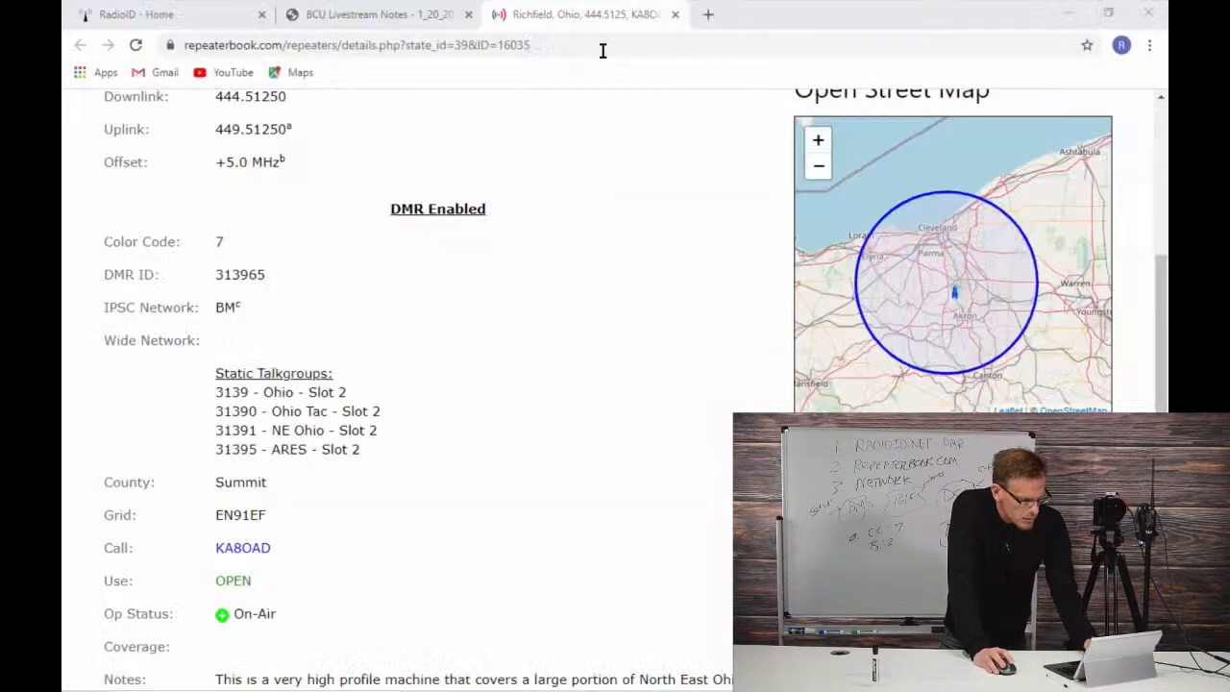
pyautogui.hotkey('alt', 'Tab')
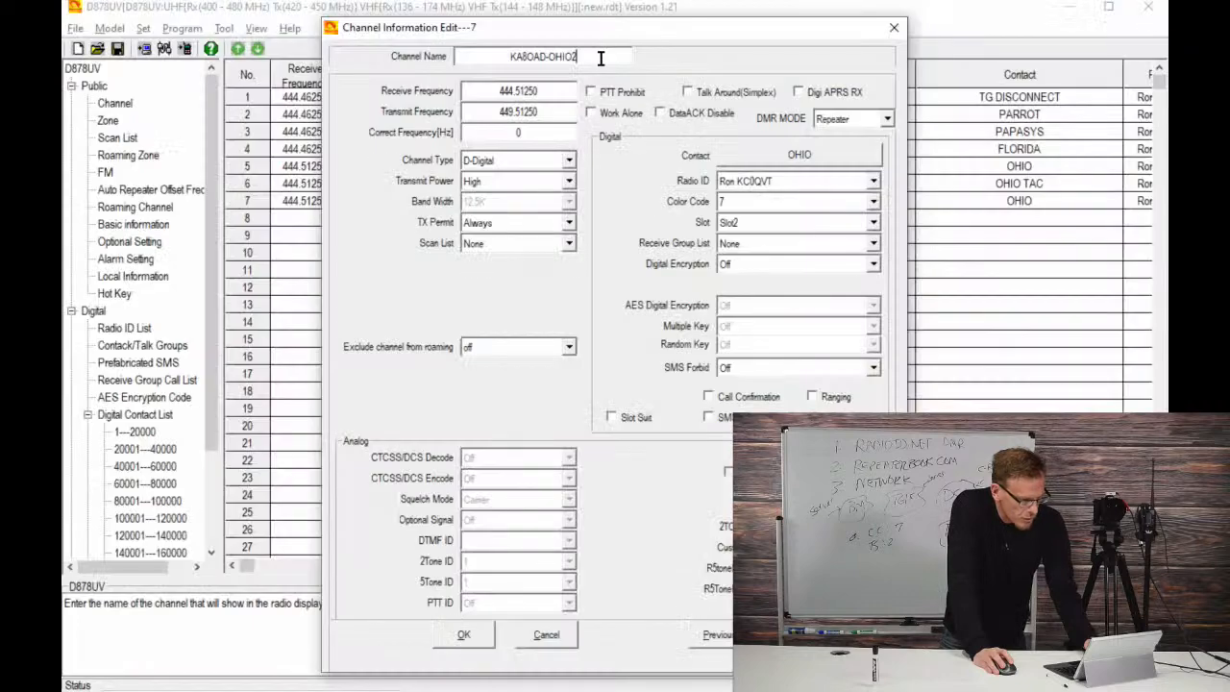
pyautogui.press('BackSpace')
pyautogui.press('BackSpace')
pyautogui.press('BackSpace')
pyautogui.press('BackSpace')
pyautogui.press('BackSpace')
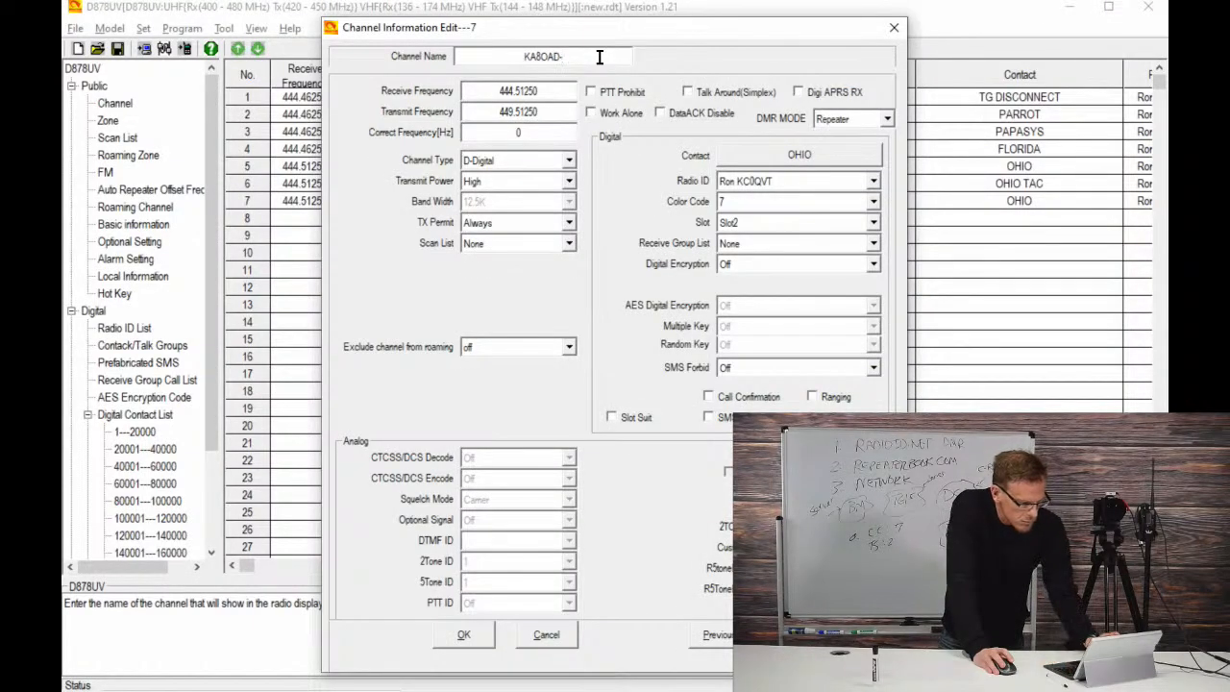
pyautogui.write('NE')
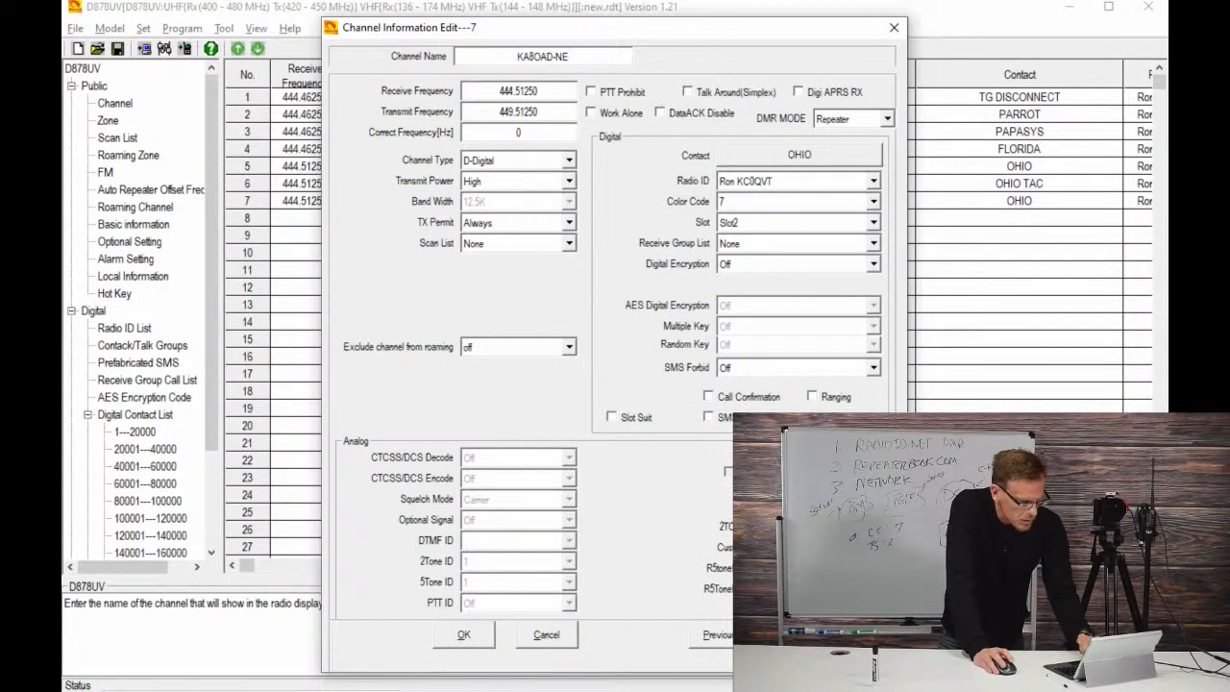
pyautogui.write(' OHIO')
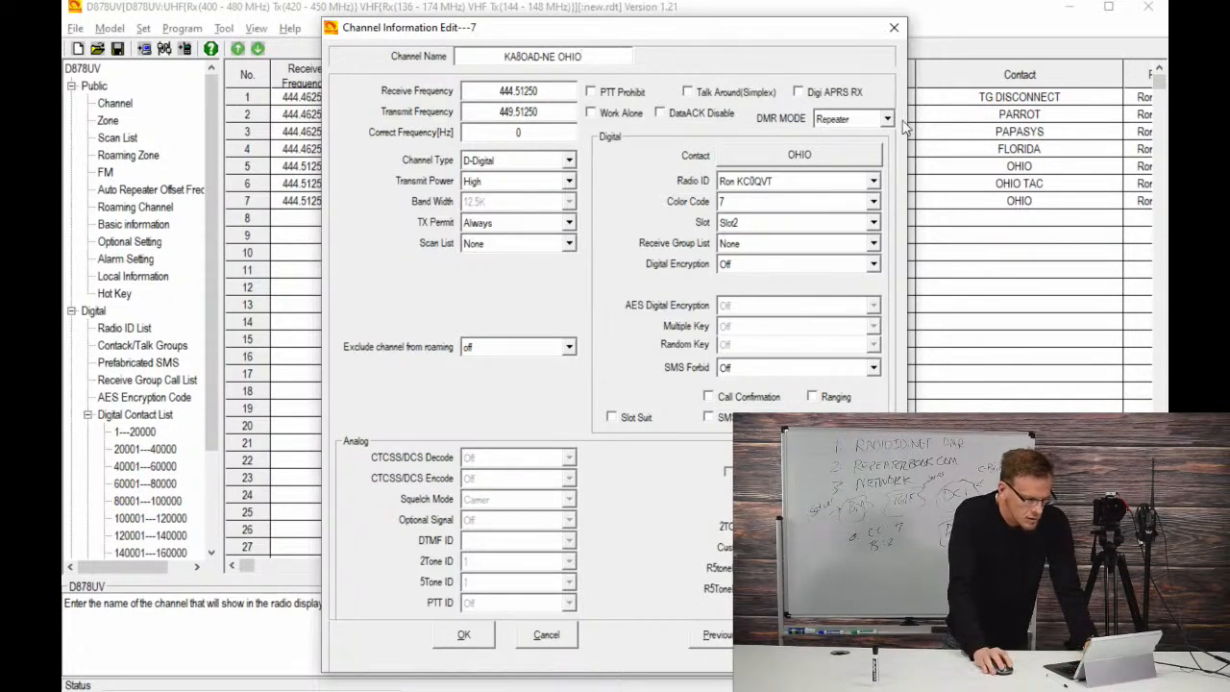
# Step: Set channel 7's contact to NE OHIO and save the channel
pyautogui.click(774, 158)
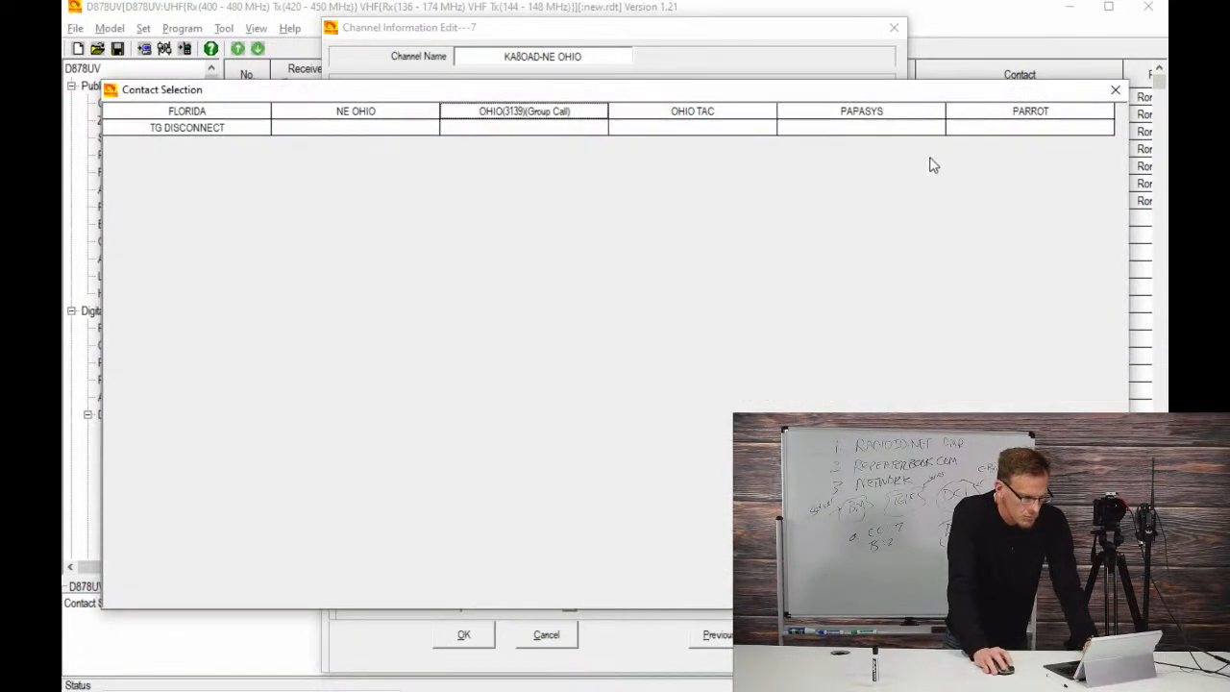
pyautogui.doubleClick(364, 112)
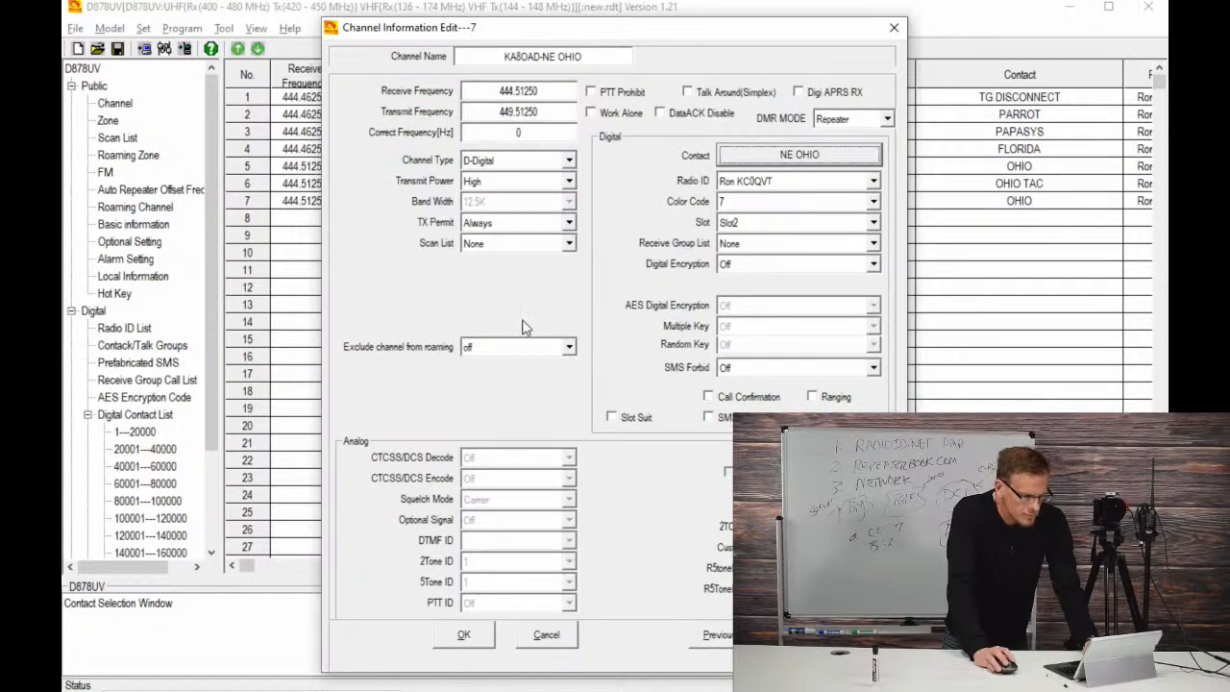
pyautogui.click(461, 635)
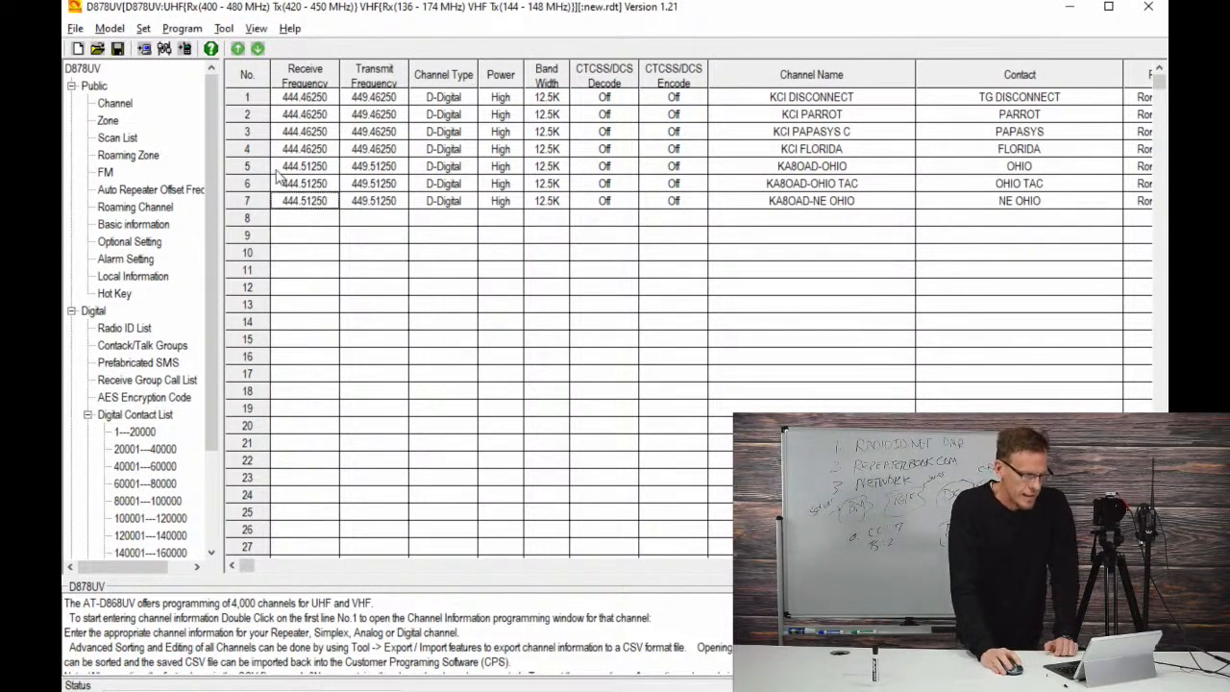
pyautogui.click(299, 219)
pyautogui.rightClick(299, 219)
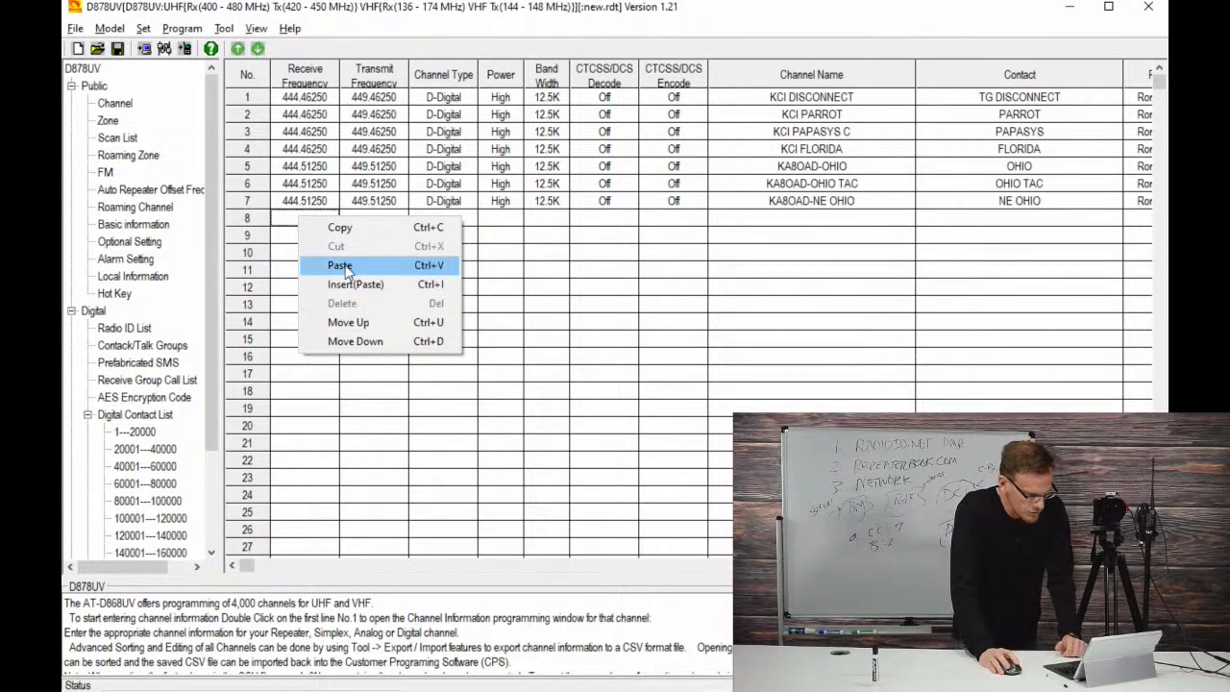
pyautogui.click(342, 229)
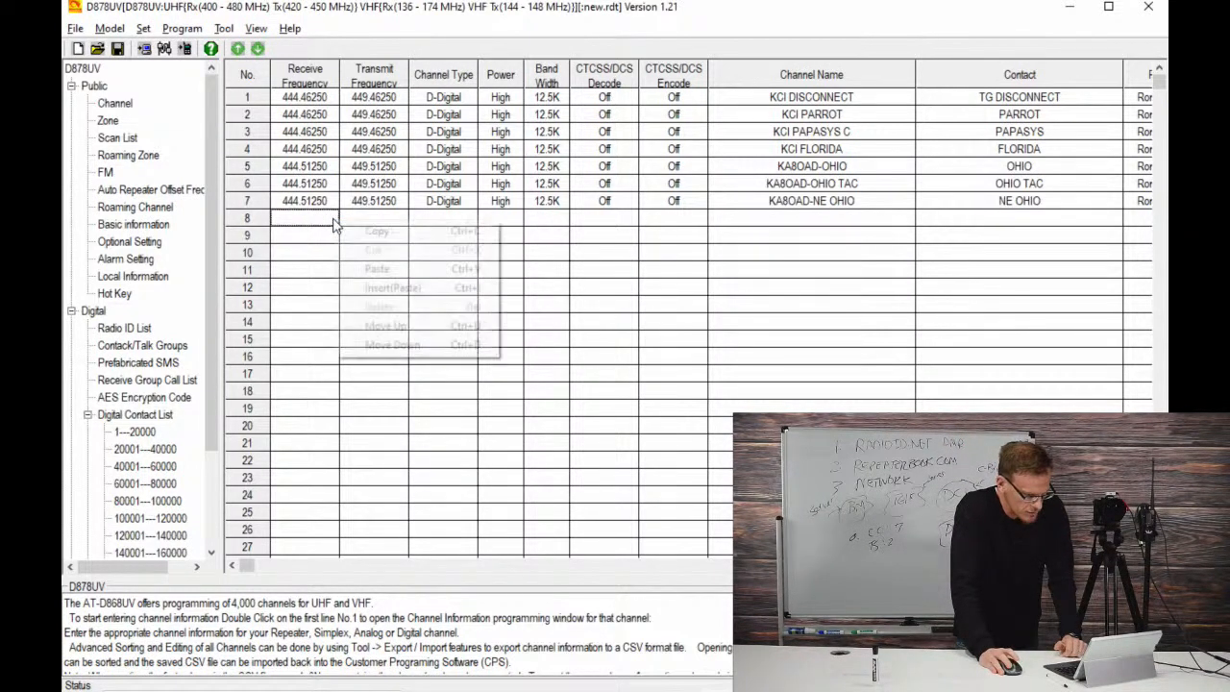
pyautogui.click(373, 270)
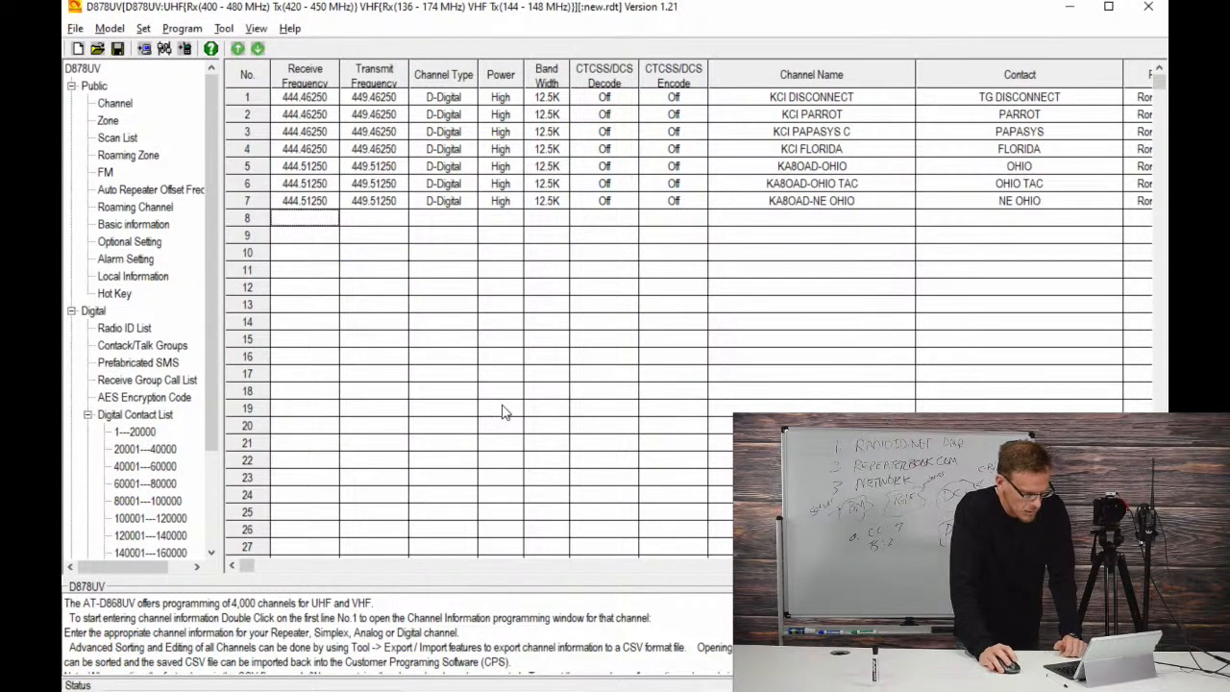
pyautogui.rightClick(317, 228)
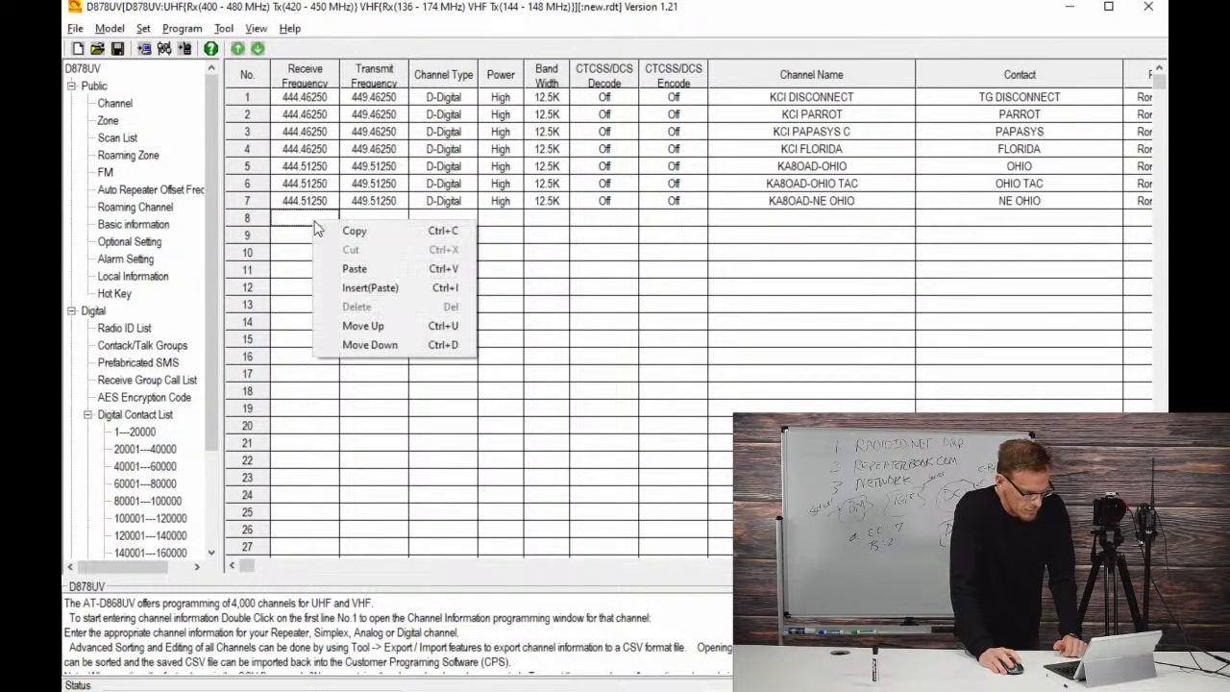
# Step: Copy channel 7 and paste it into row 8 of the channel list
pyautogui.click(310, 203)
pyautogui.rightClick(310, 203)
pyautogui.click(339, 219)
pyautogui.click(294, 221)
pyautogui.rightClick(294, 221)
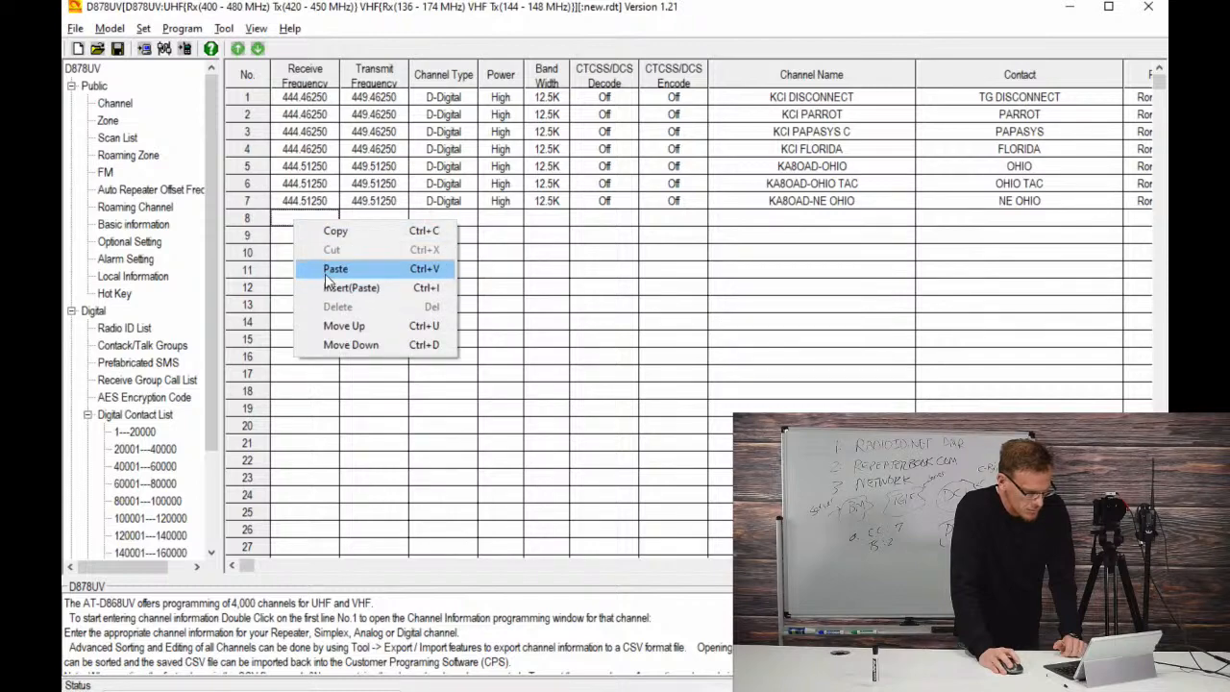
pyautogui.click(351, 287)
pyautogui.doubleClick(306, 224)
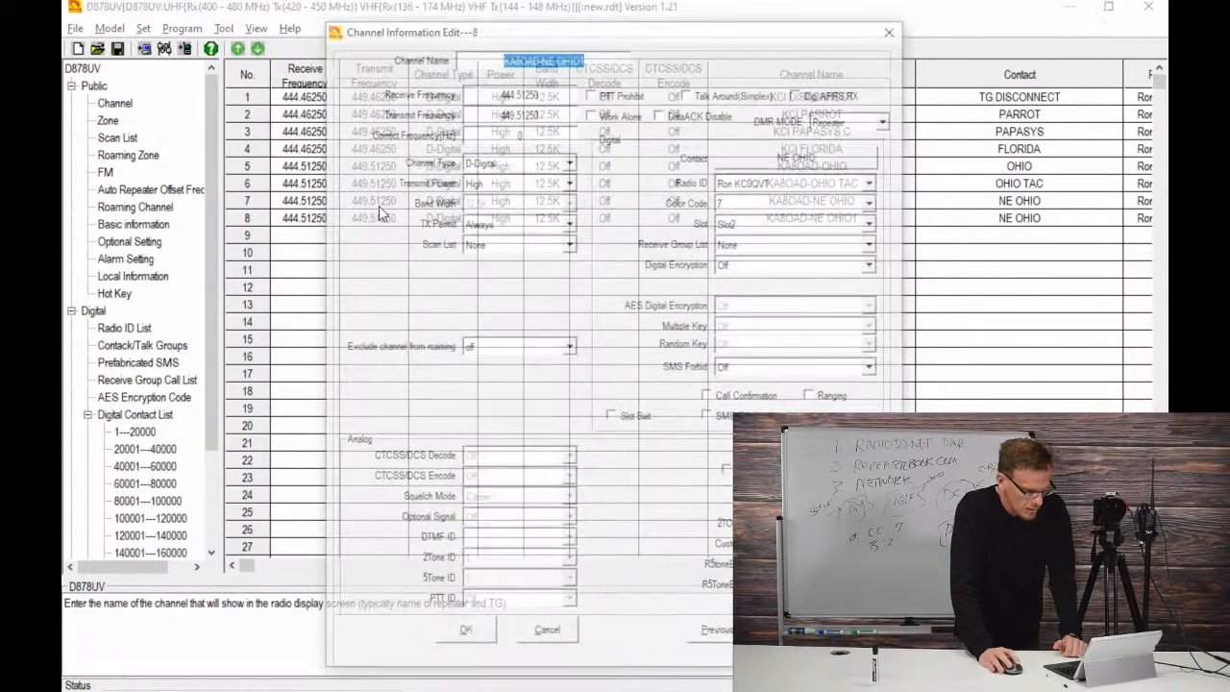
pyautogui.click(614, 57)
pyautogui.press('BackSpace')
pyautogui.press('BackSpace')
pyautogui.press('BackSpace')
pyautogui.press('BackSpace')
pyautogui.press('BackSpace')
pyautogui.press('BackSpace')
pyautogui.press('BackSpace')
pyautogui.press('BackSpace')
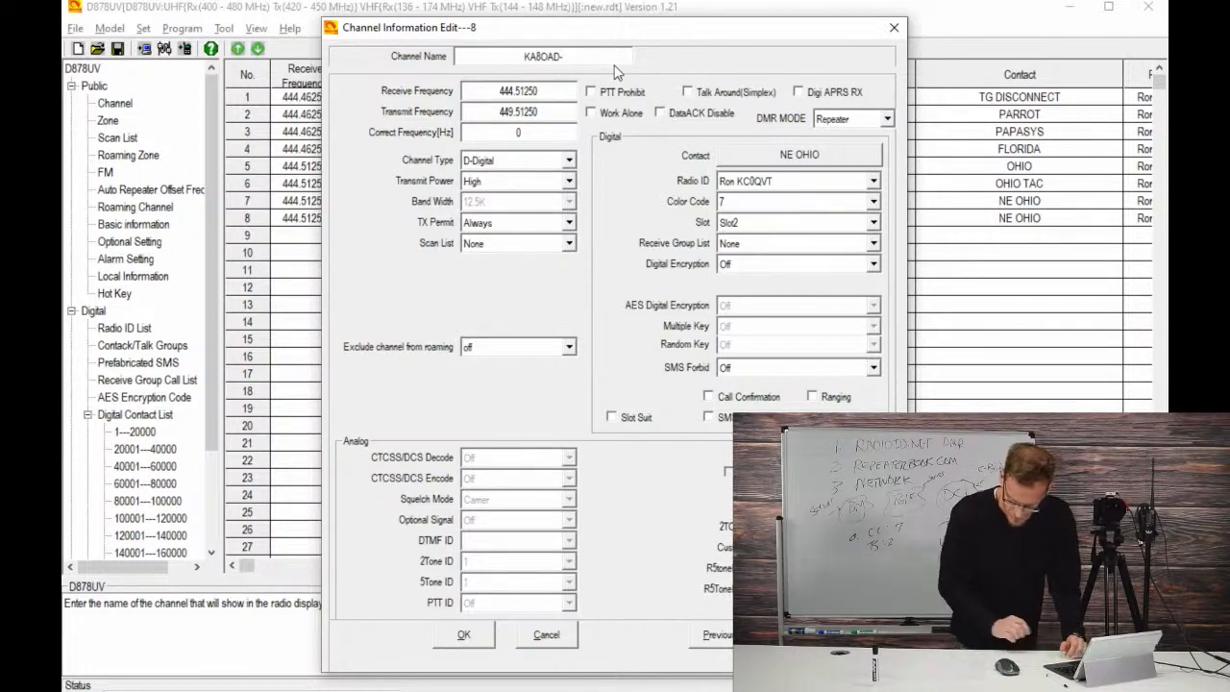
pyautogui.write('PARROT')
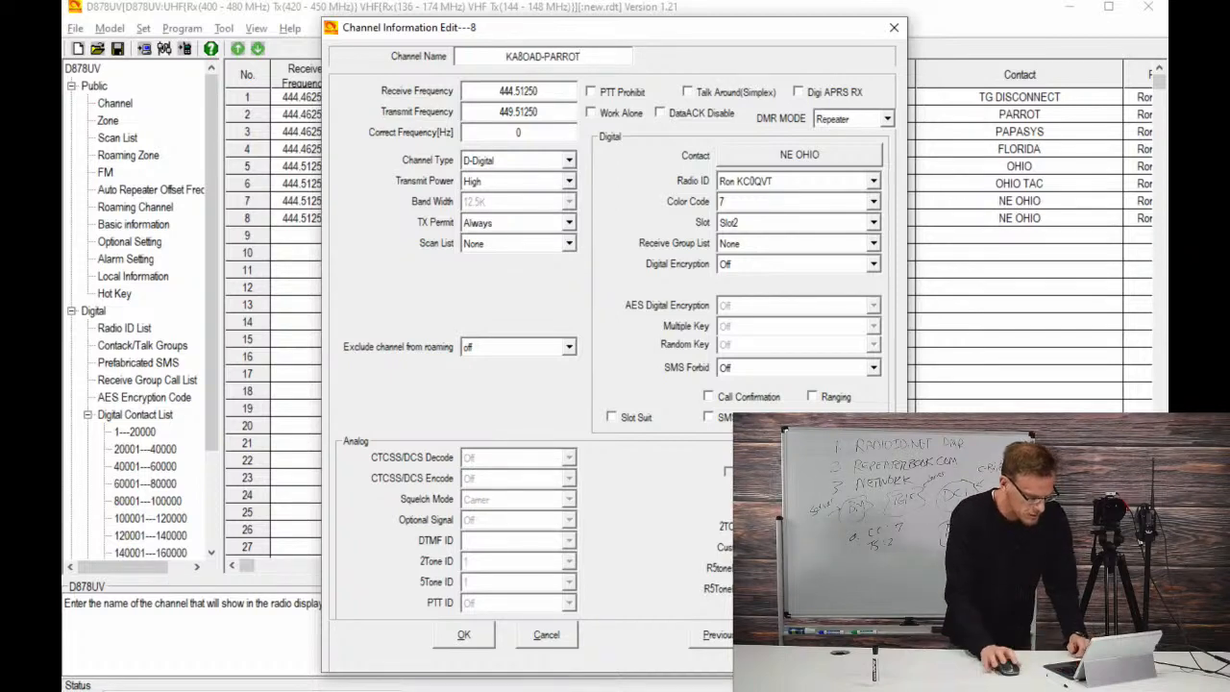
# Step: Set channel 8's contact to PARROT (9990, Private Call) and save the channel
pyautogui.click(870, 154)
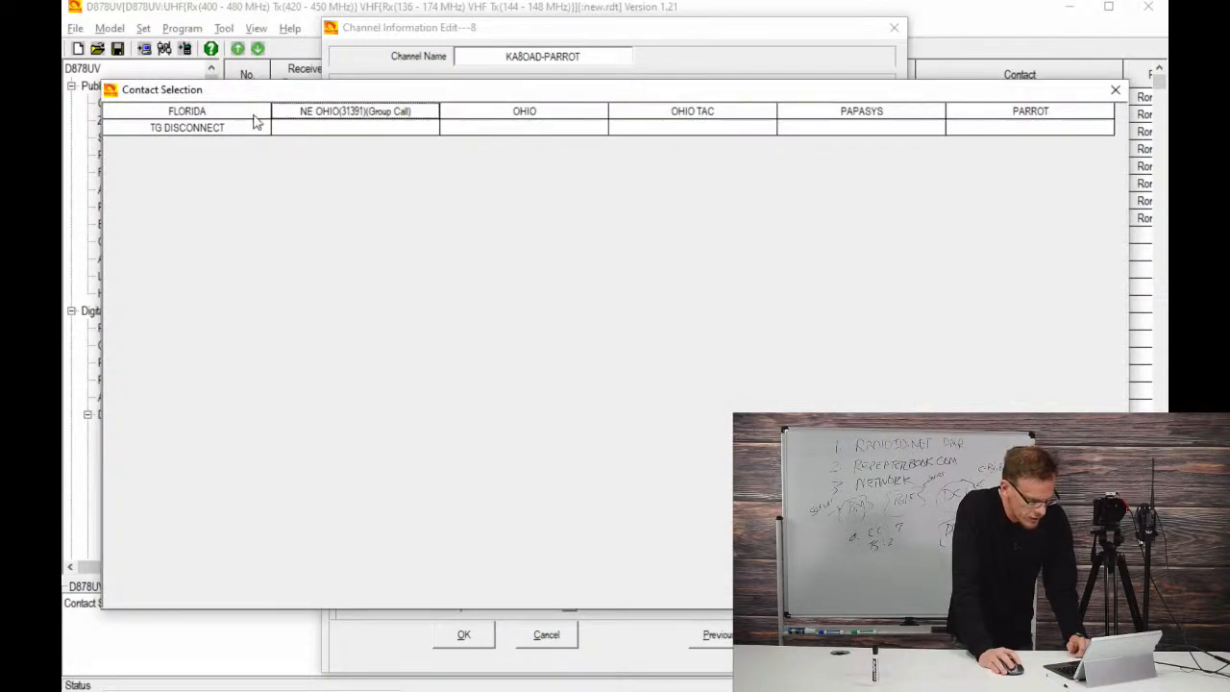
pyautogui.click(994, 116)
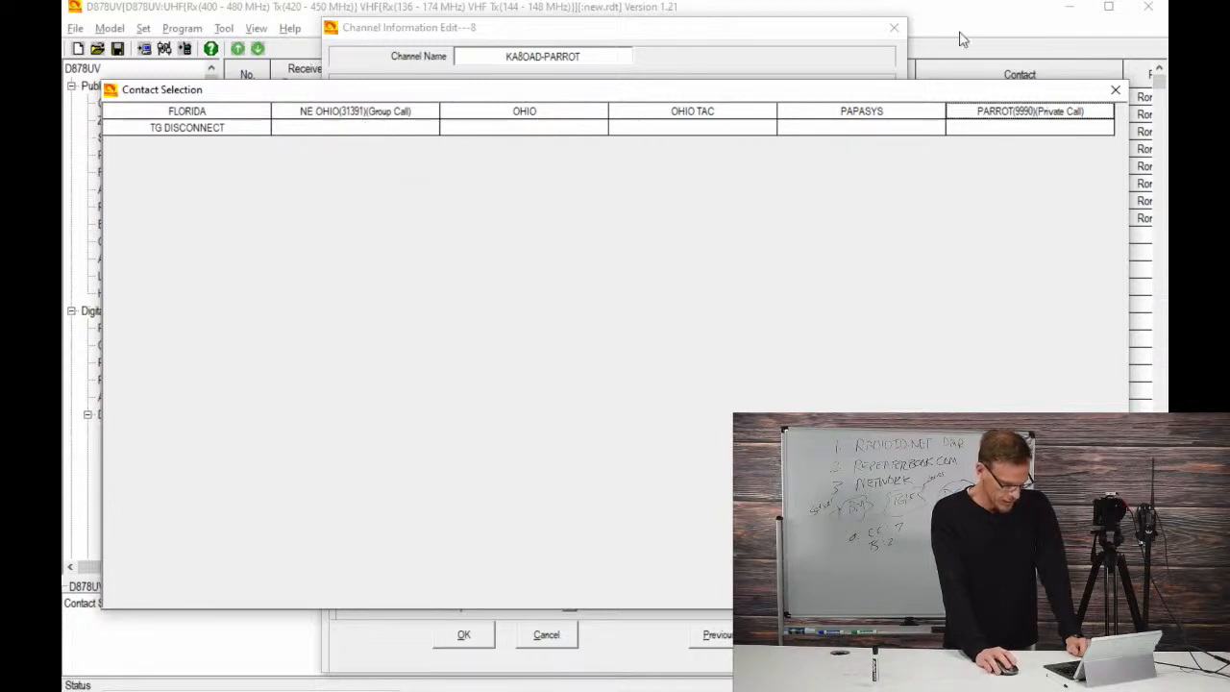
pyautogui.doubleClick(1017, 113)
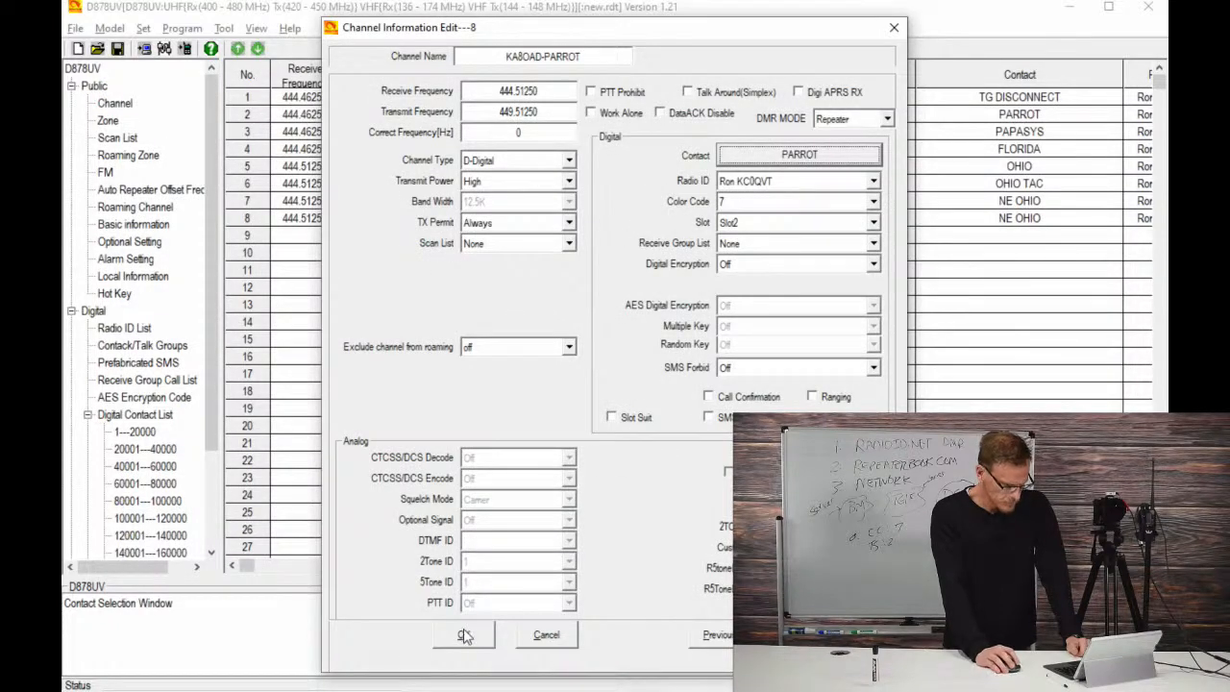
pyautogui.click(464, 637)
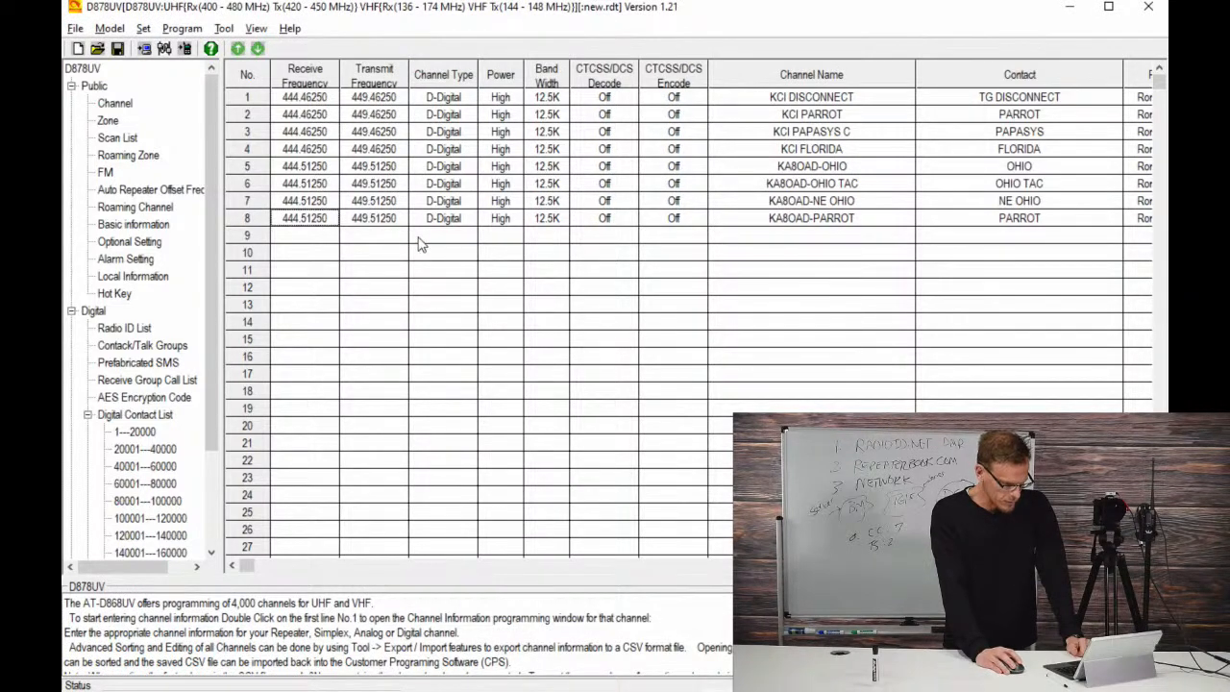
# Step: Paste the copied KA8OAD-NE OHIO channel into row 9 of the channel list
pyautogui.click(310, 239)
pyautogui.rightClick(310, 238)
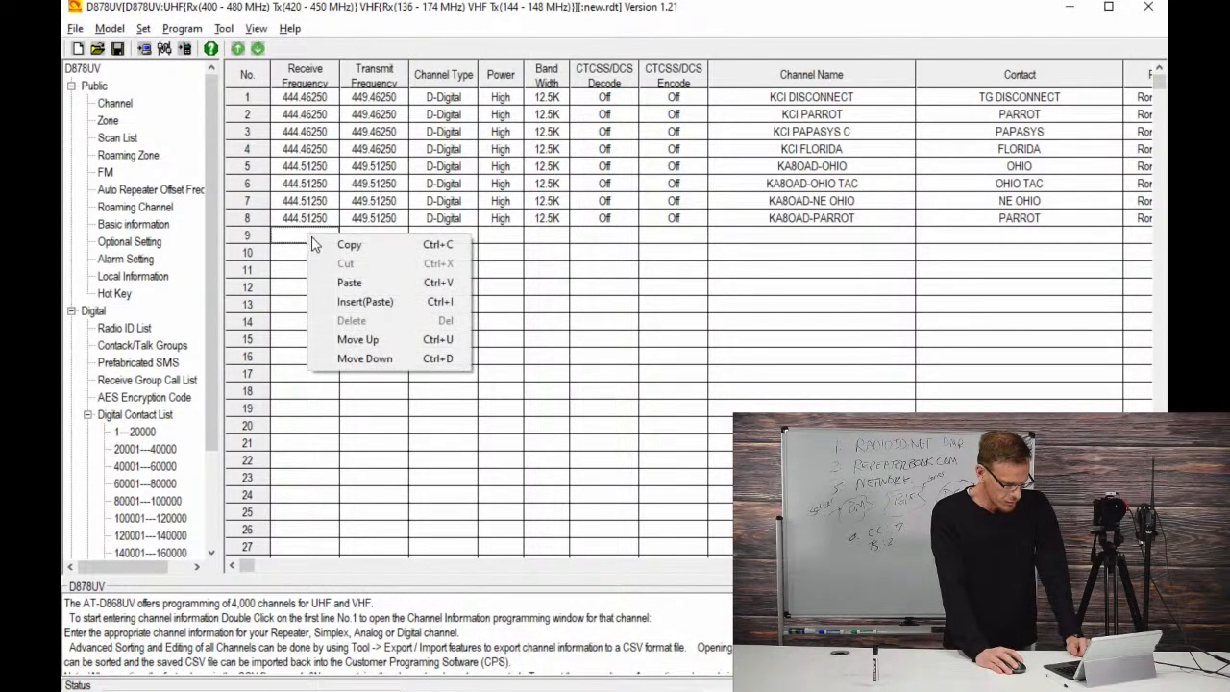
pyautogui.click(350, 285)
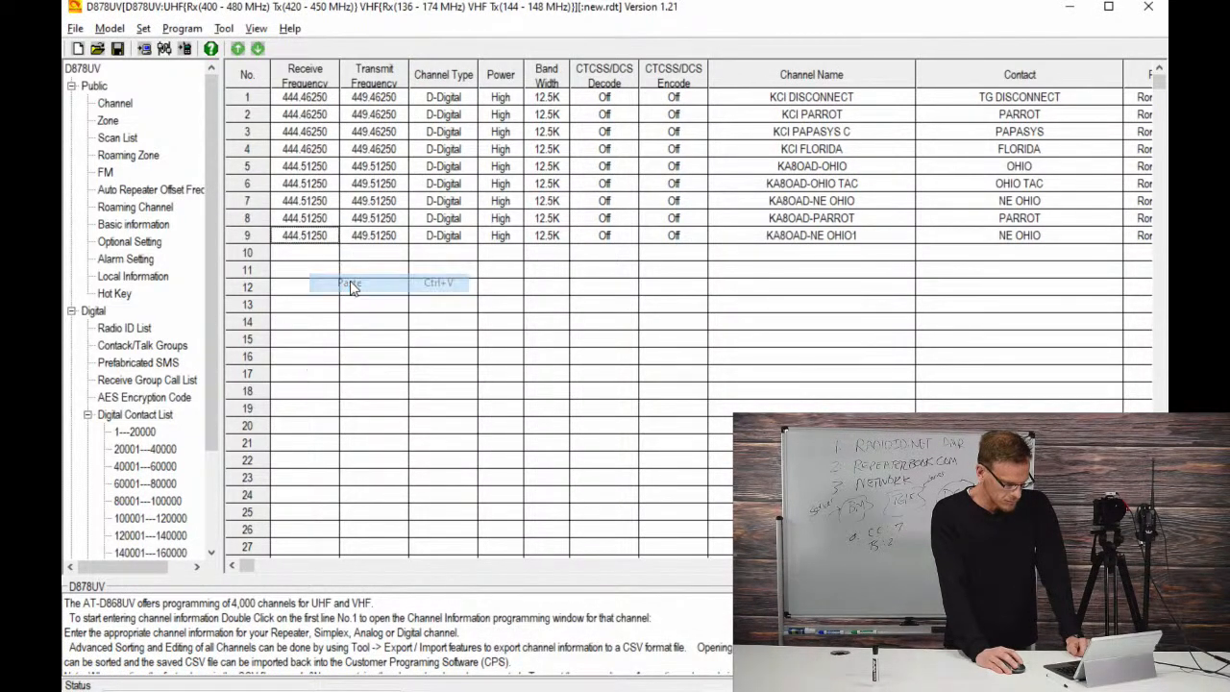
# Step: Set channel 9's contact to TG DISCONNECT (4000, Group Call) and save the channel
pyautogui.doubleClick(309, 239)
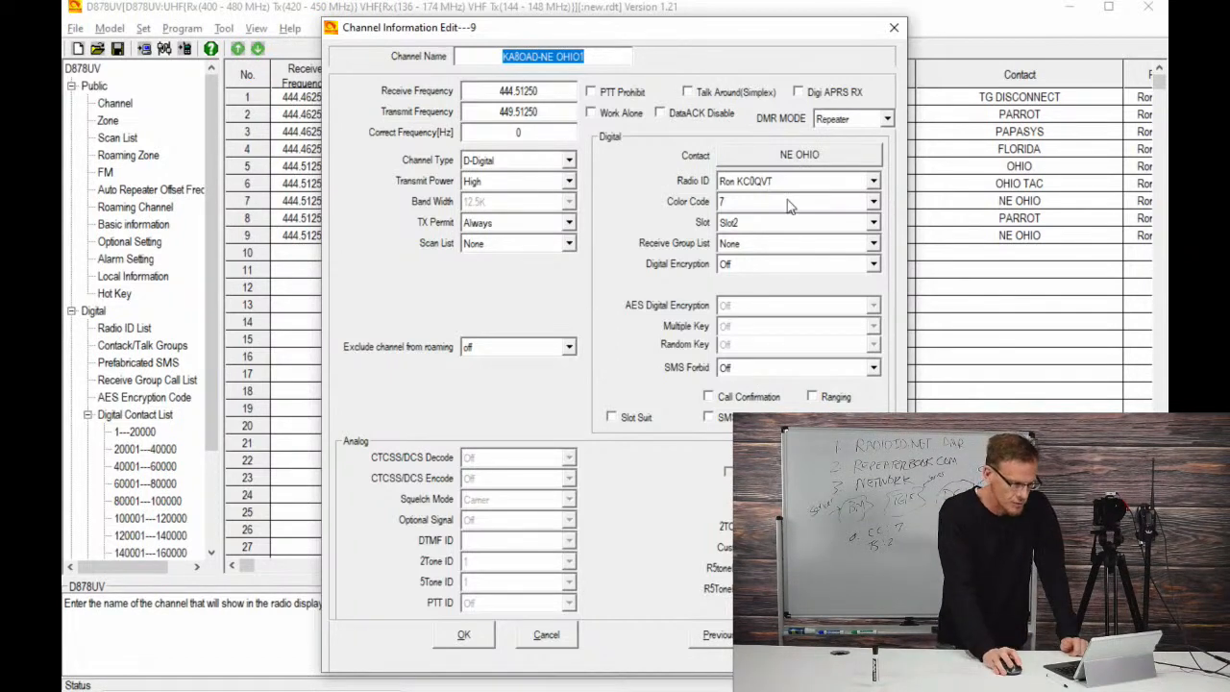
pyautogui.click(780, 157)
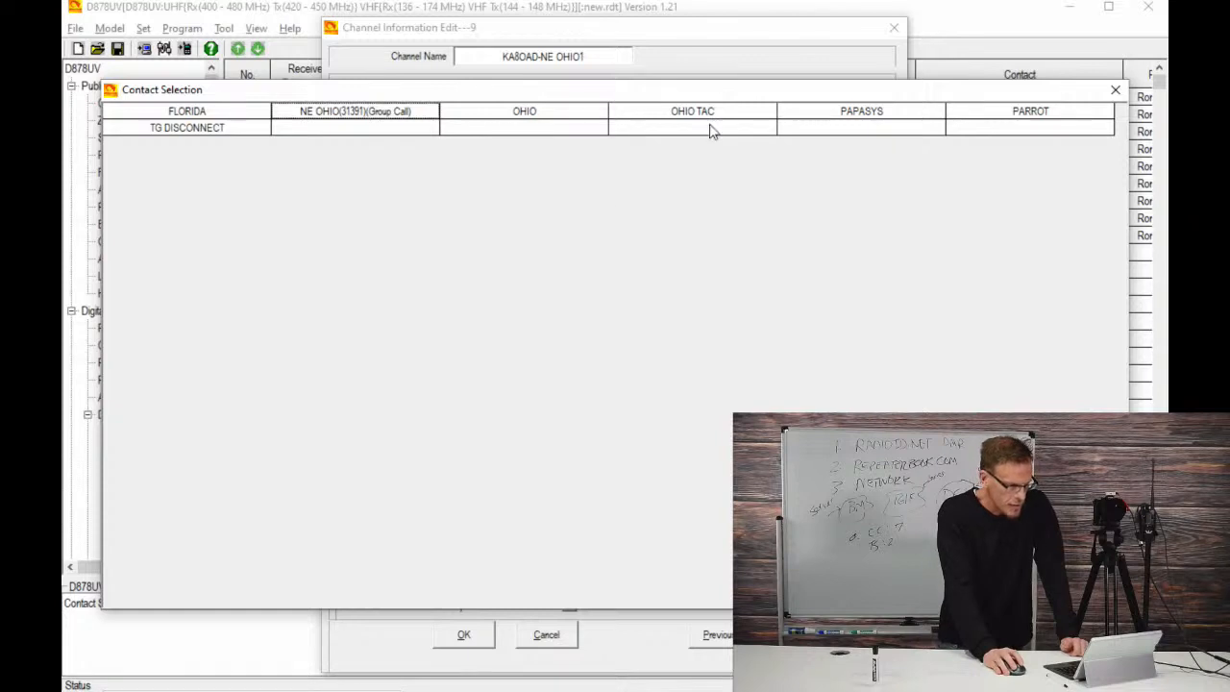
pyautogui.click(195, 130)
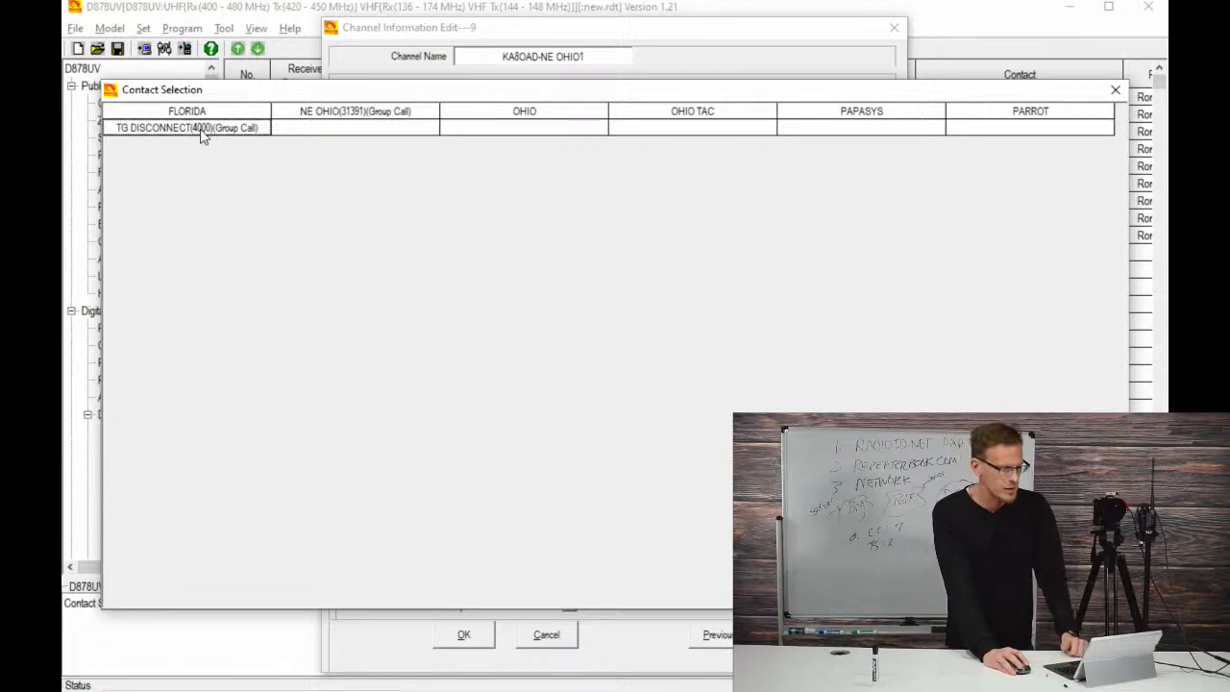
pyautogui.doubleClick(202, 130)
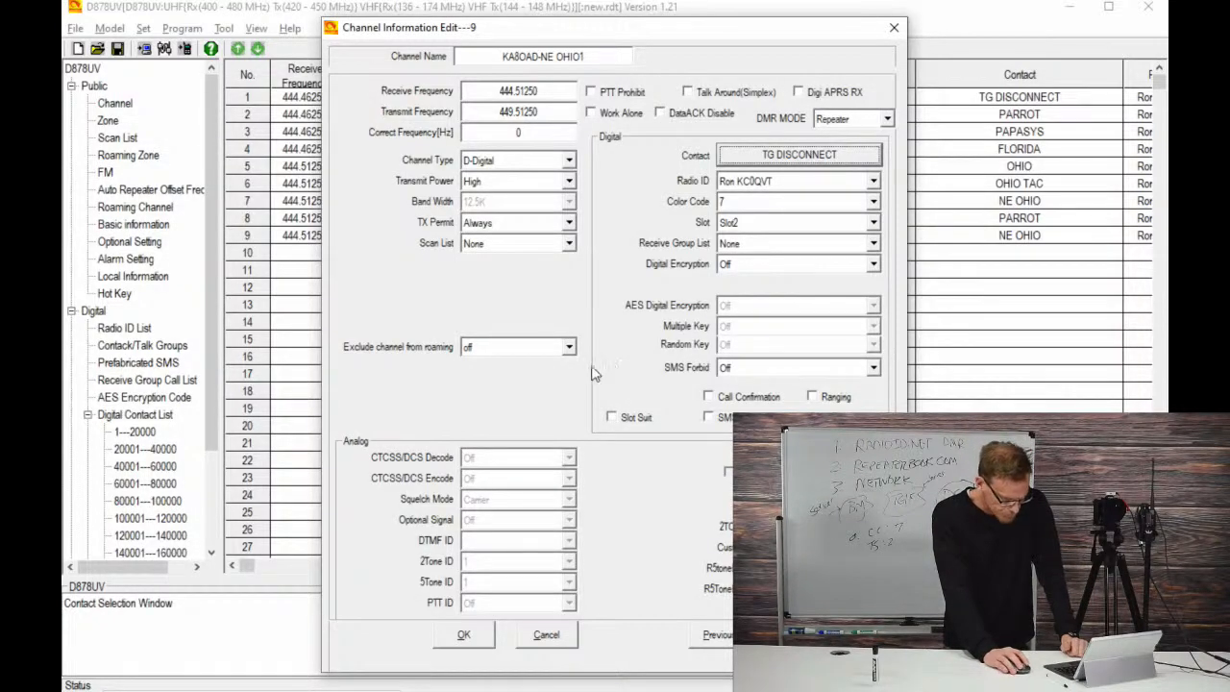
pyautogui.click(464, 636)
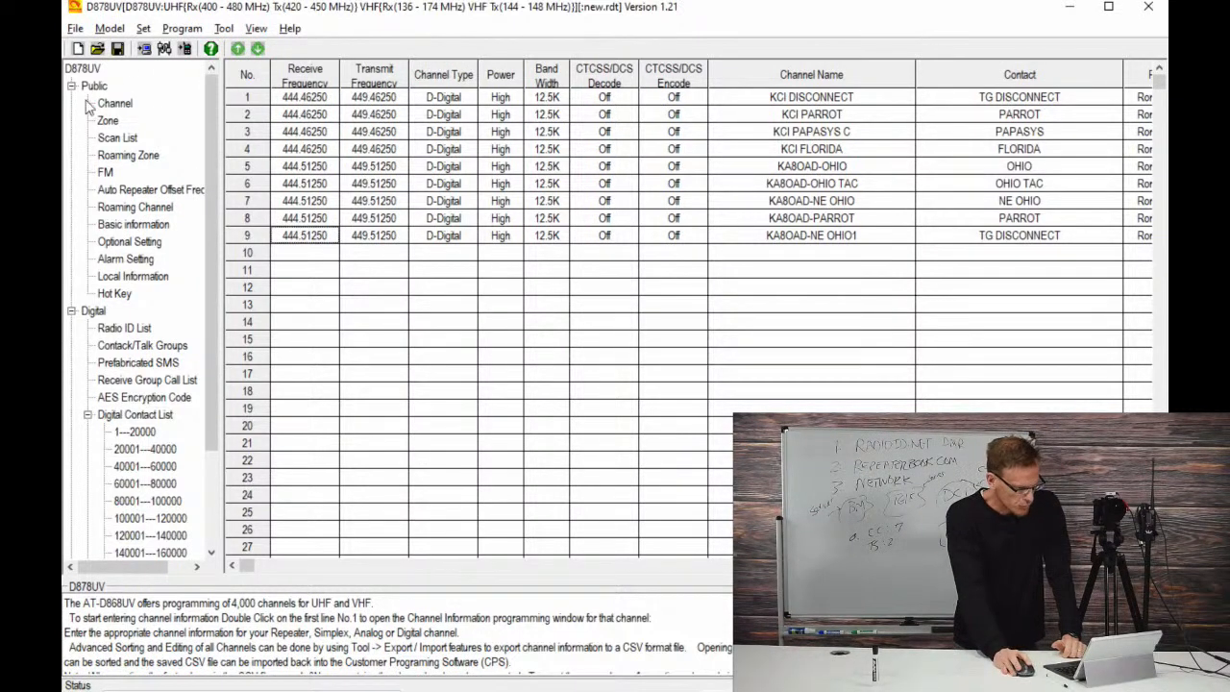
pyautogui.click(108, 121)
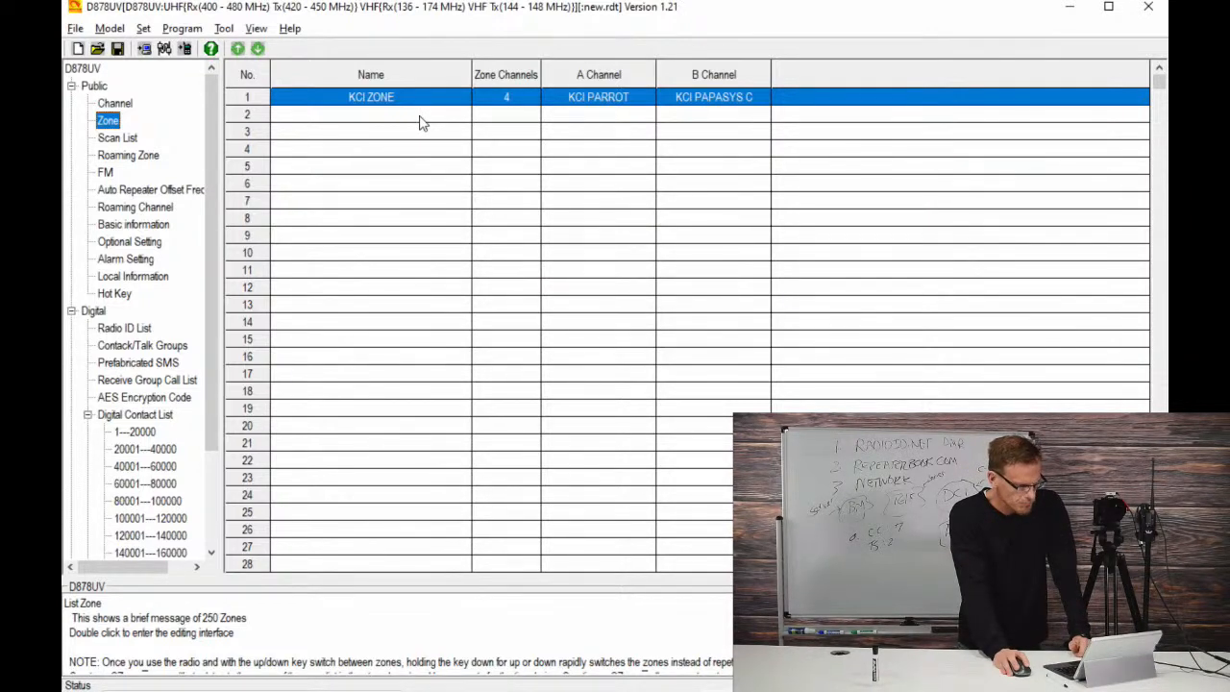
pyautogui.doubleClick(420, 124)
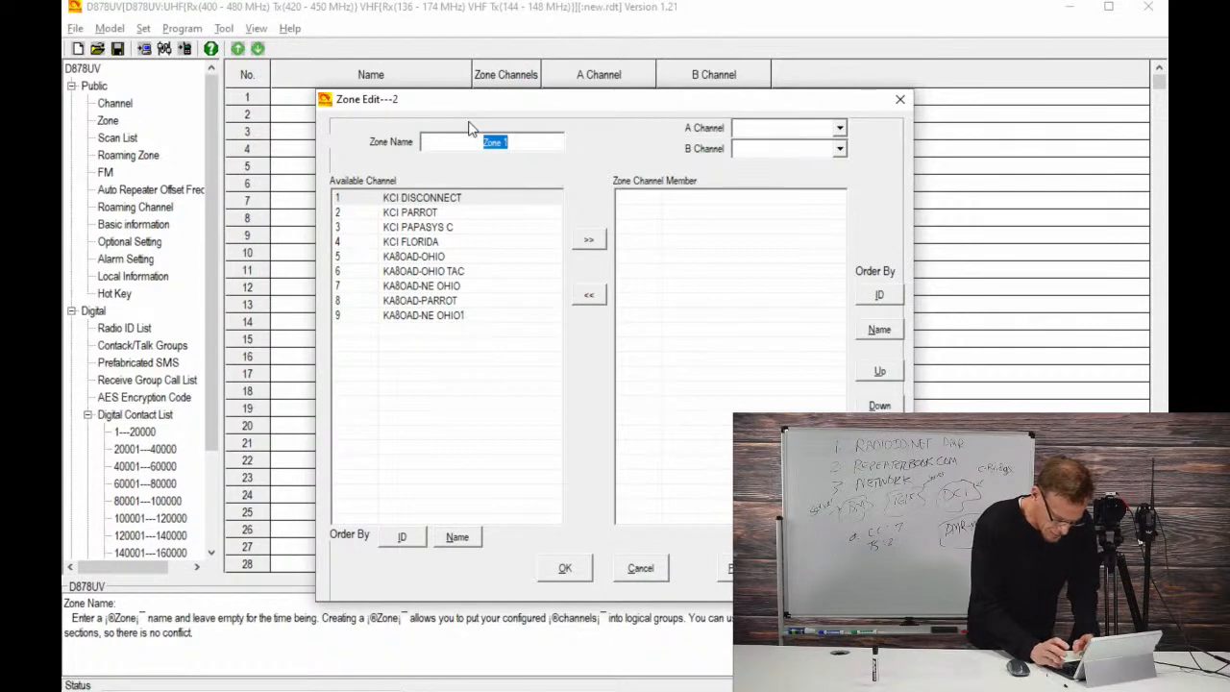
pyautogui.write('KA8OAD')
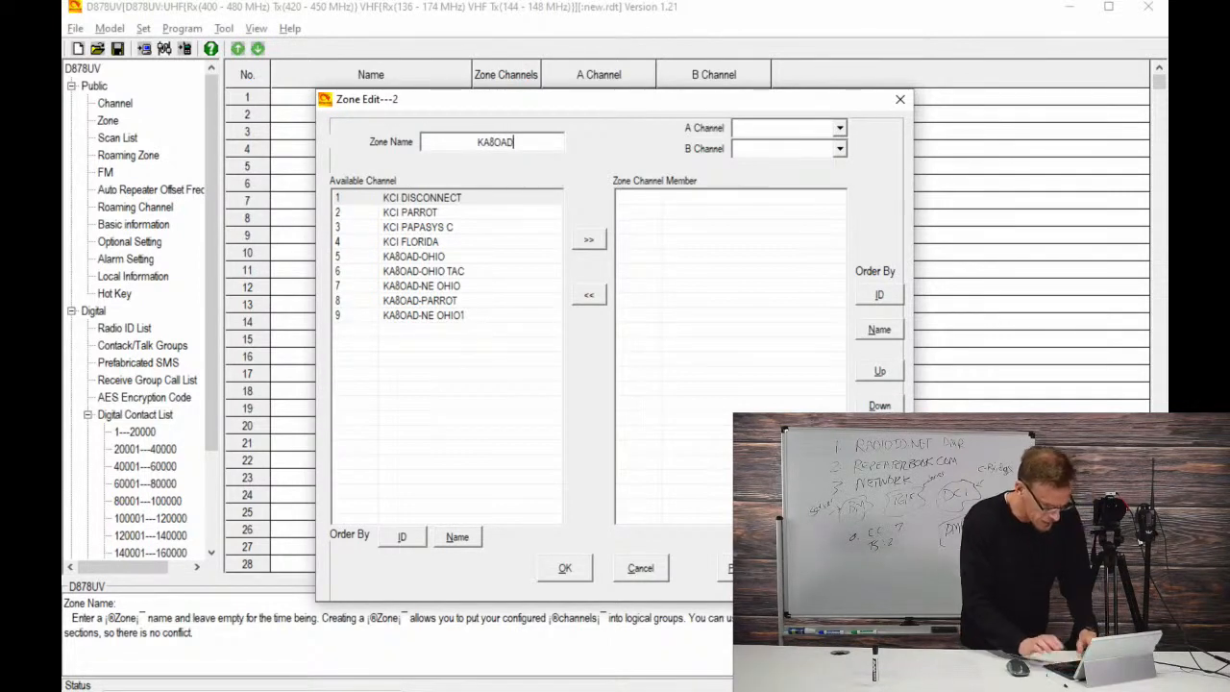
pyautogui.write(' ZONE')
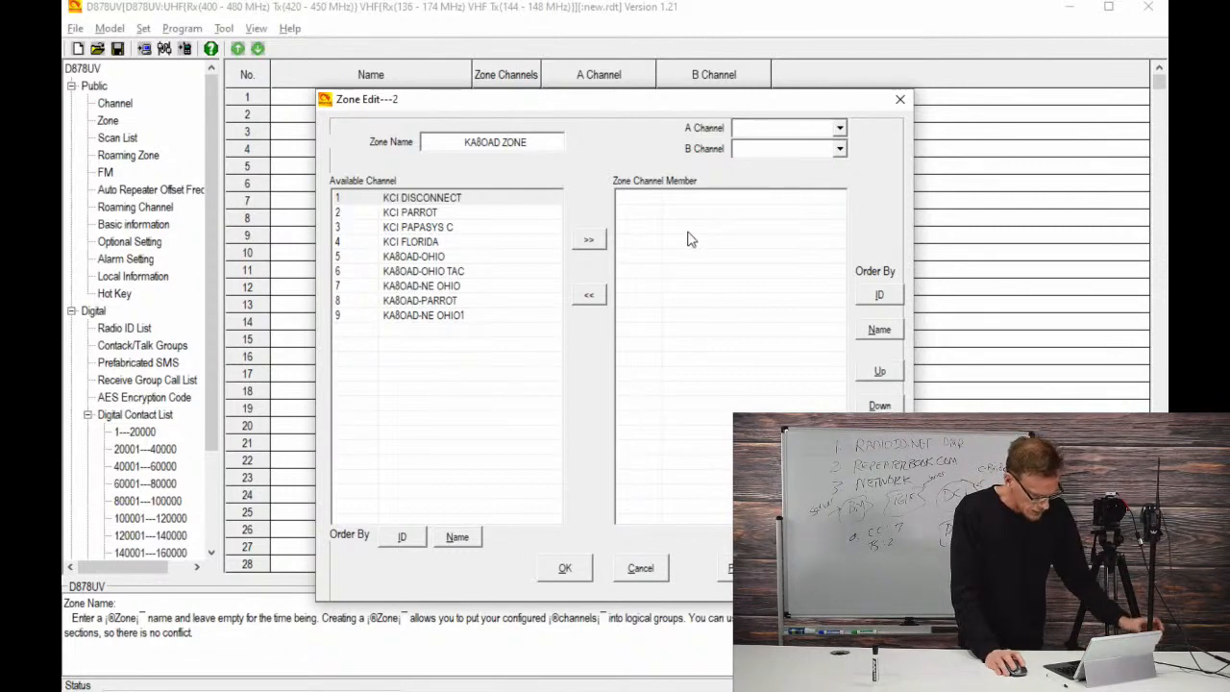
# Step: Add the five KA8OAD channels, 5 through 9, to the zone's members and save the zone
pyautogui.click(429, 257)
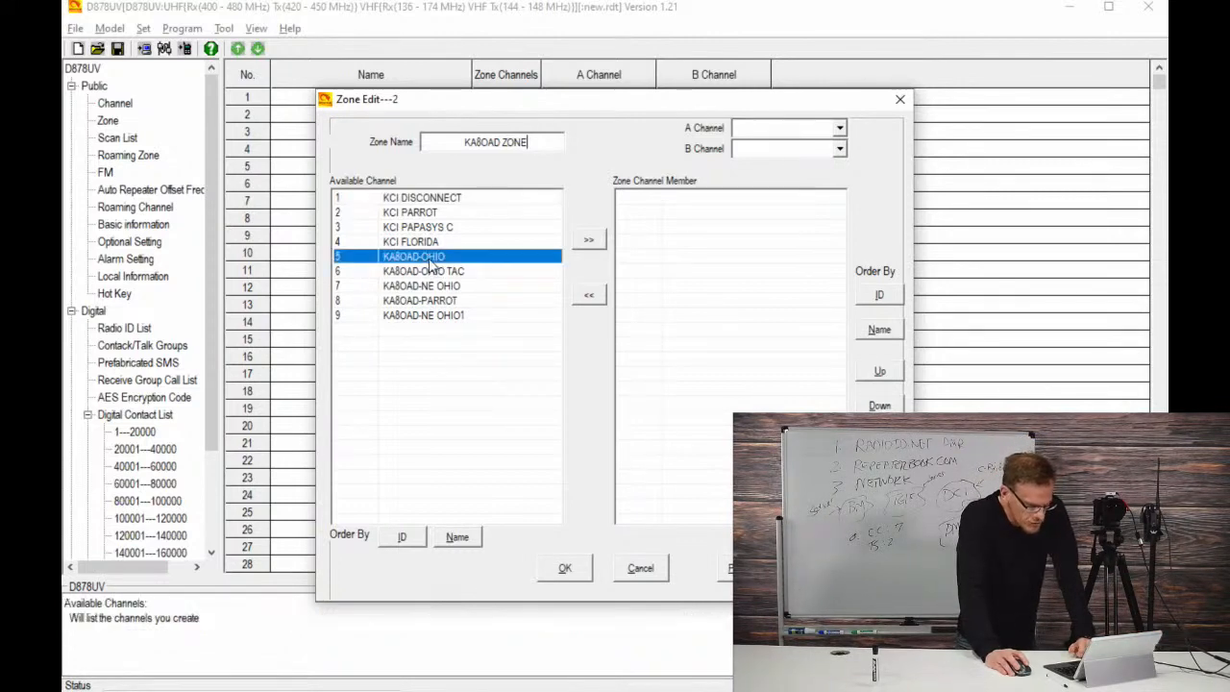
pyautogui.click(588, 242)
pyautogui.click(588, 242)
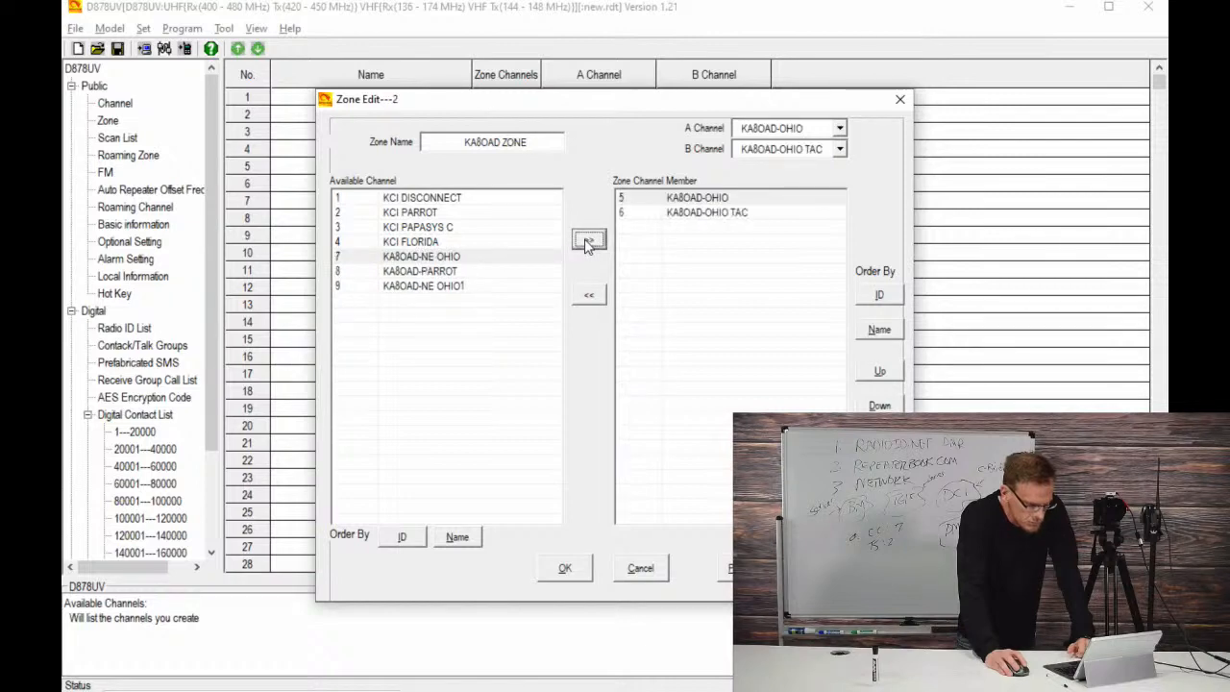
pyautogui.click(588, 242)
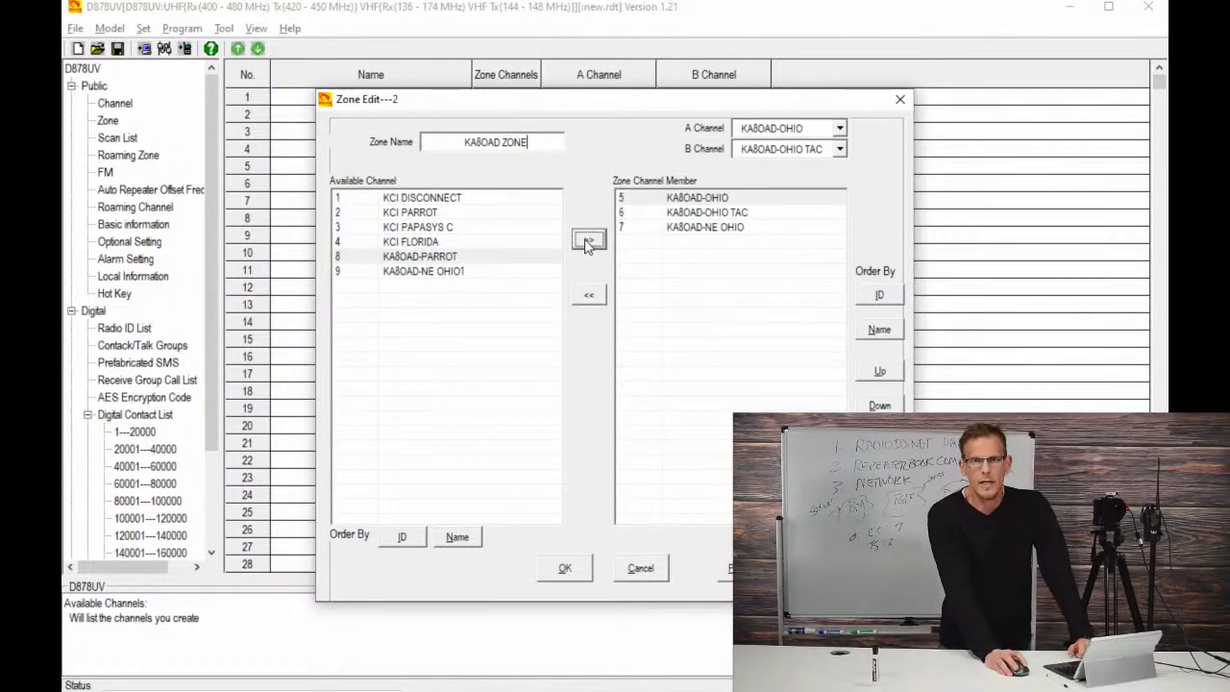
pyautogui.click(588, 241)
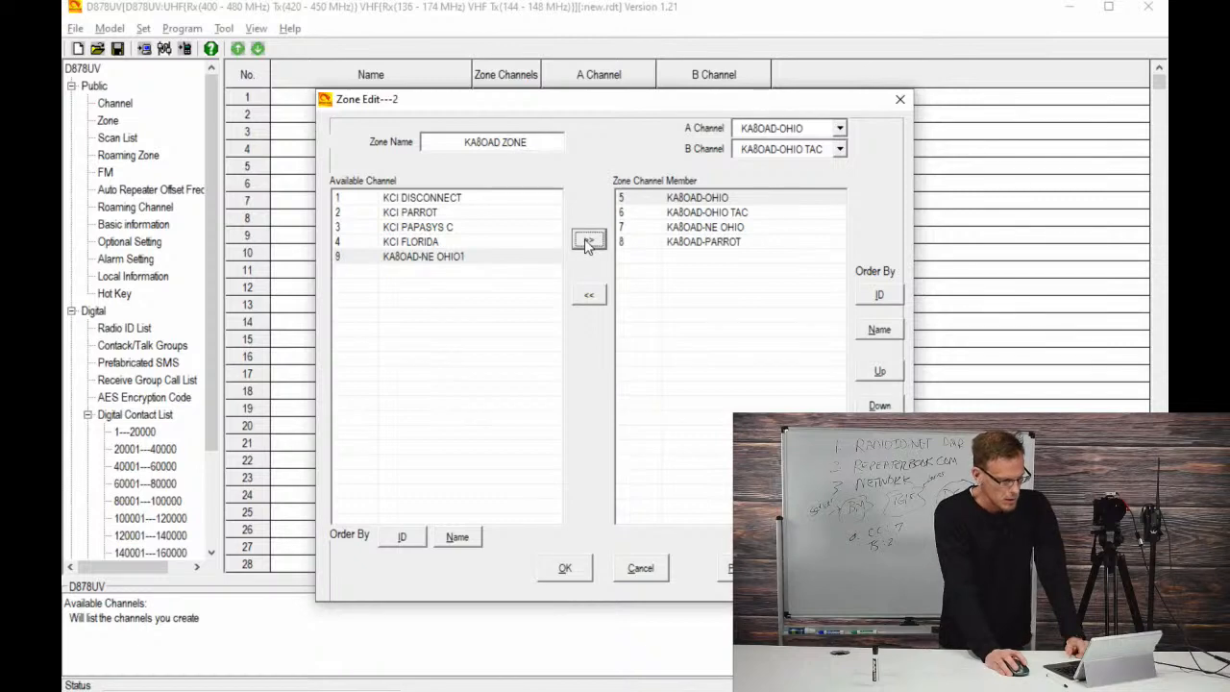
pyautogui.click(588, 241)
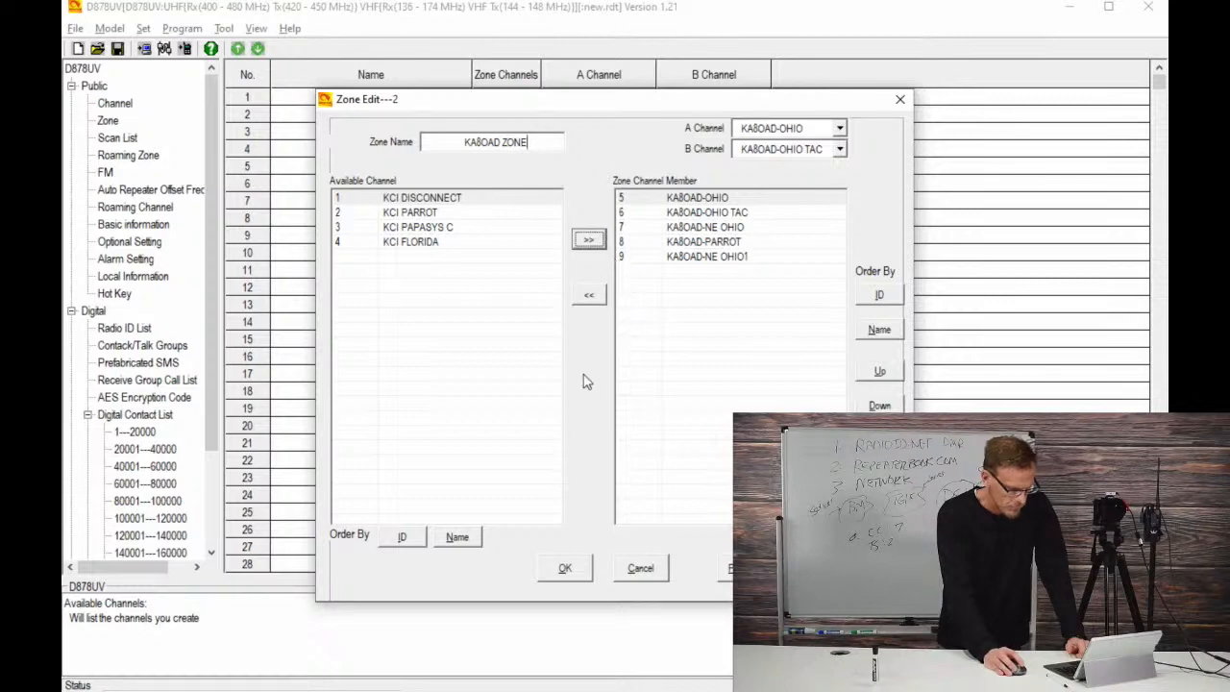
pyautogui.click(577, 573)
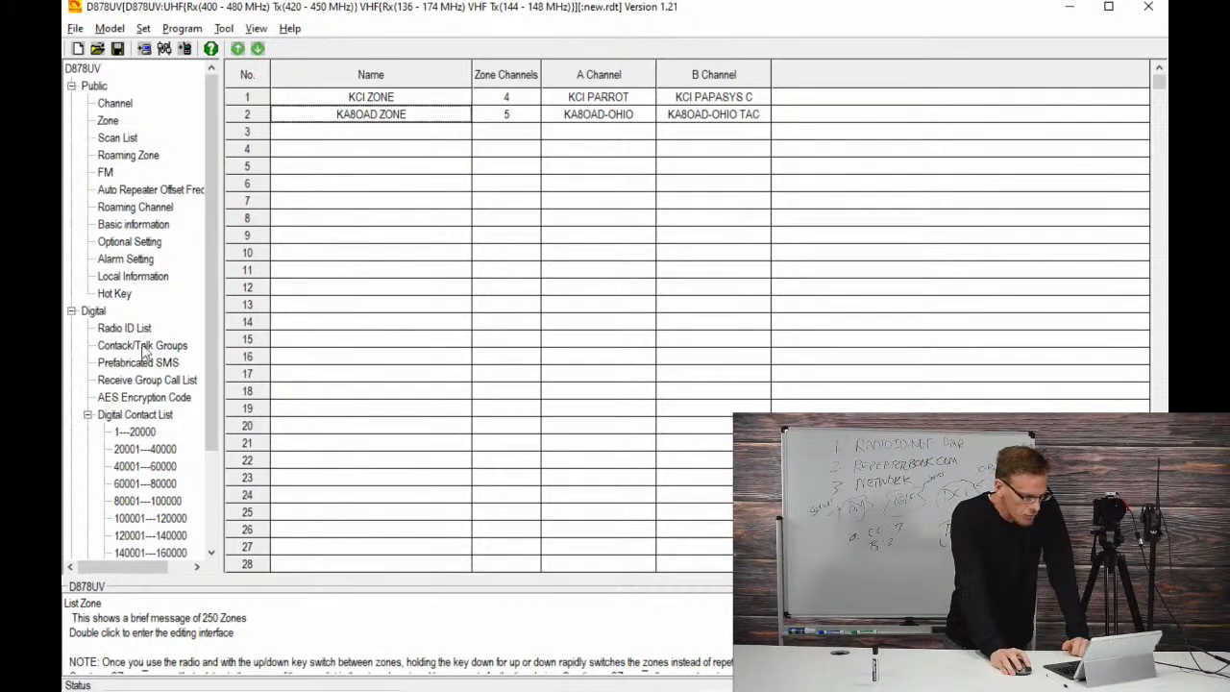
# Step: Return to the channel list and copy the KCI FLORIDA channel from row 4 into row 10
pyautogui.click(126, 106)
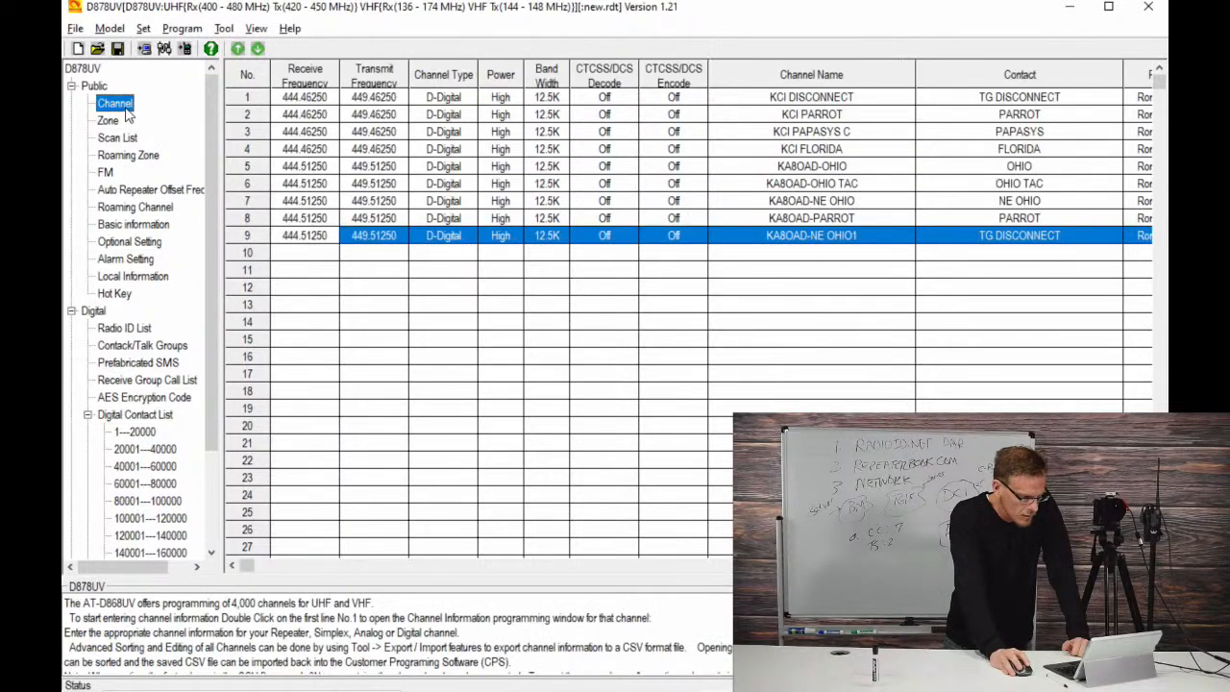
pyautogui.click(296, 152)
pyautogui.rightClick(297, 152)
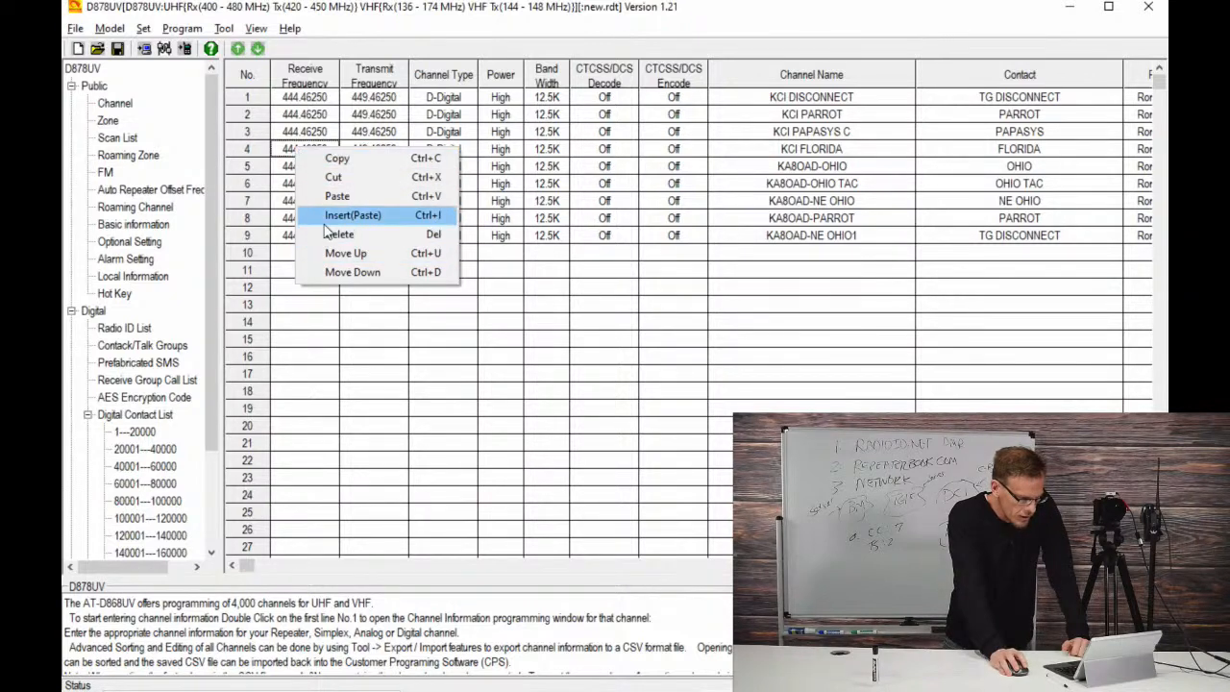
pyautogui.click(341, 160)
pyautogui.click(302, 254)
pyautogui.rightClick(302, 254)
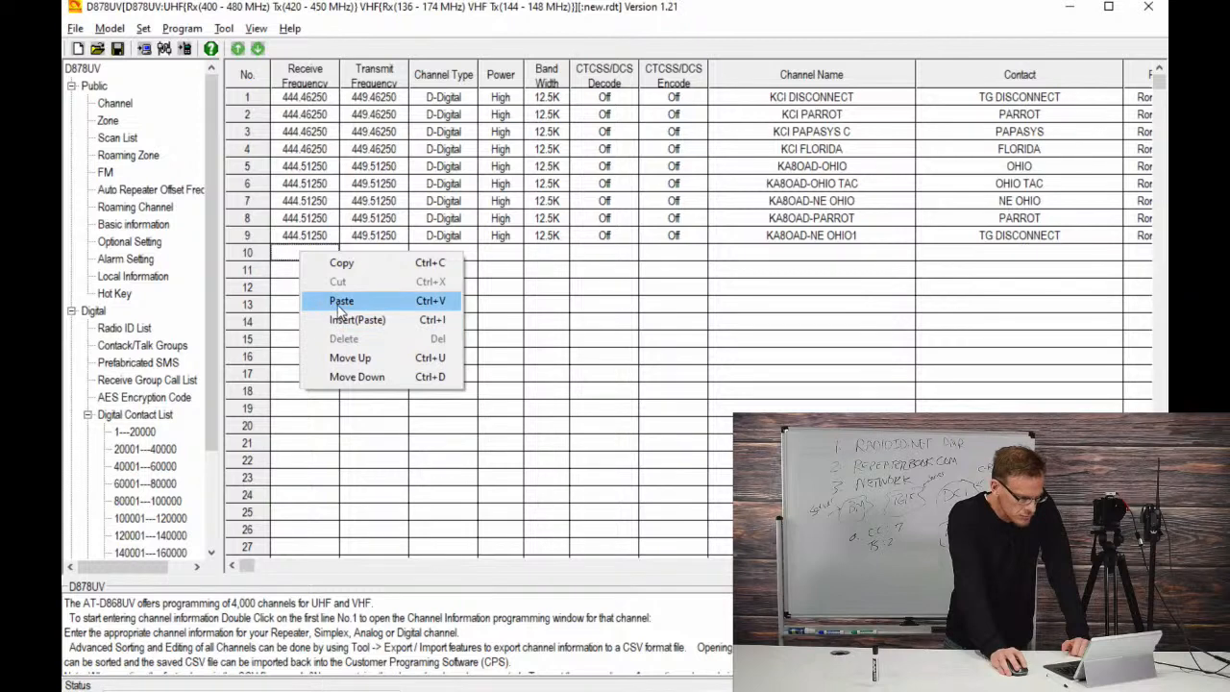
pyautogui.click(340, 301)
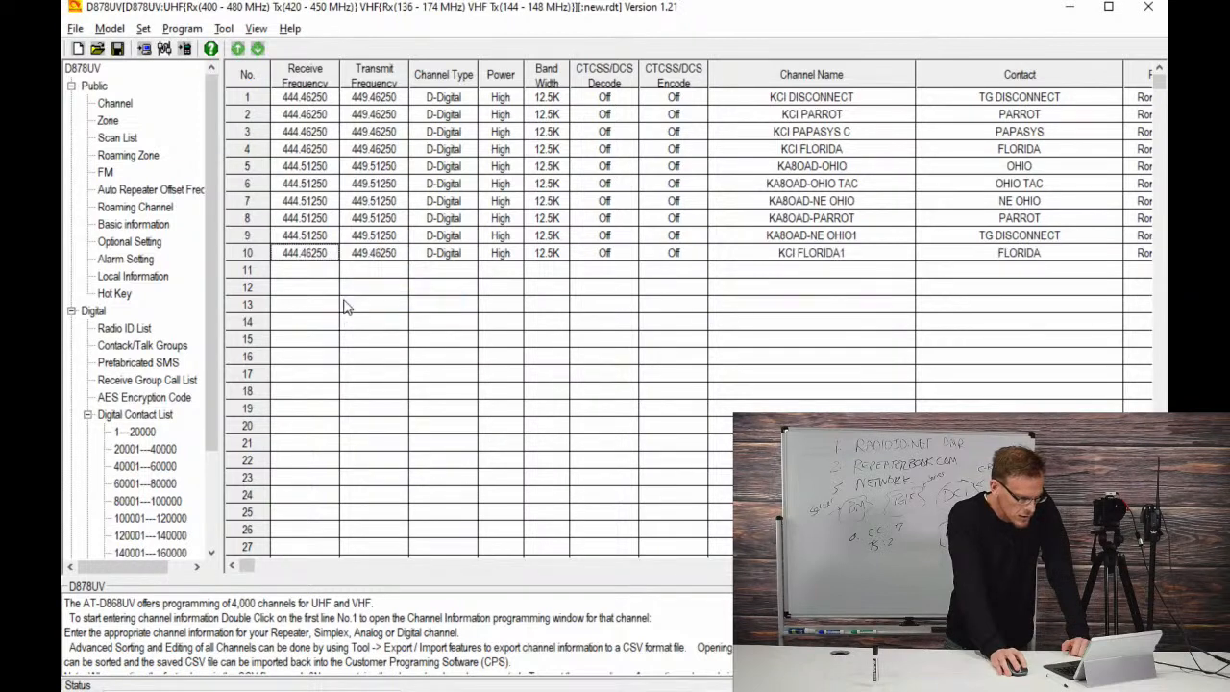
# Step: Set channel 10's contact to OHIO and save the channel
pyautogui.doubleClick(317, 255)
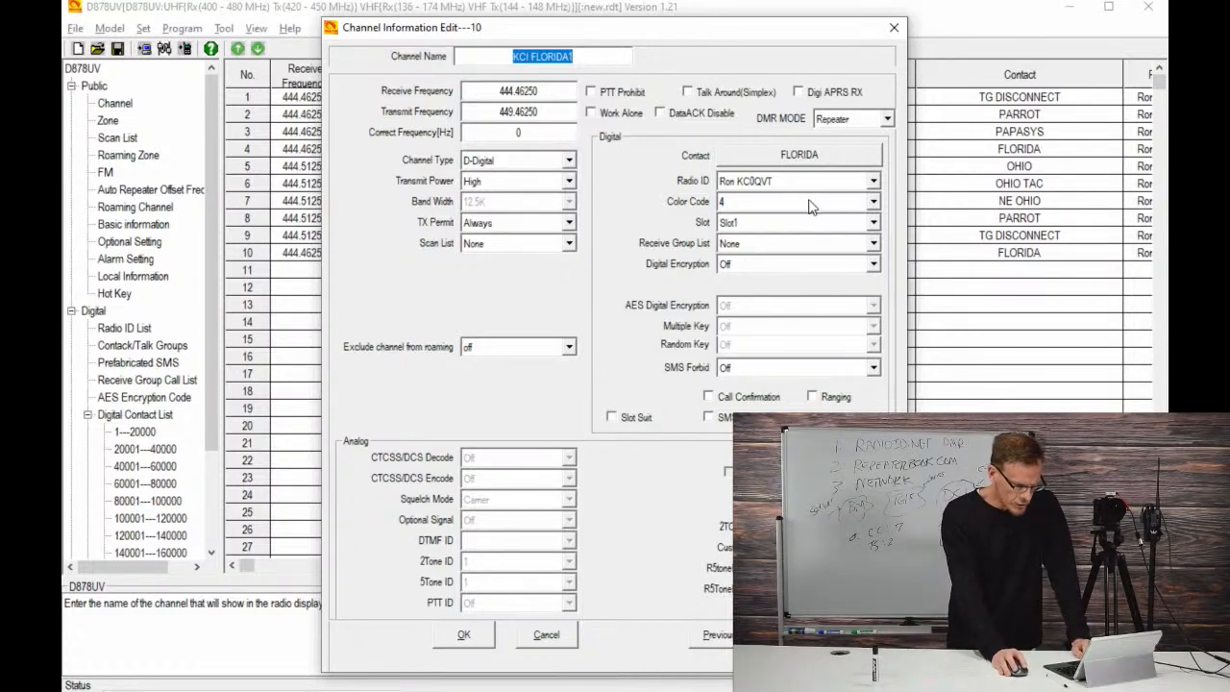
pyautogui.click(813, 155)
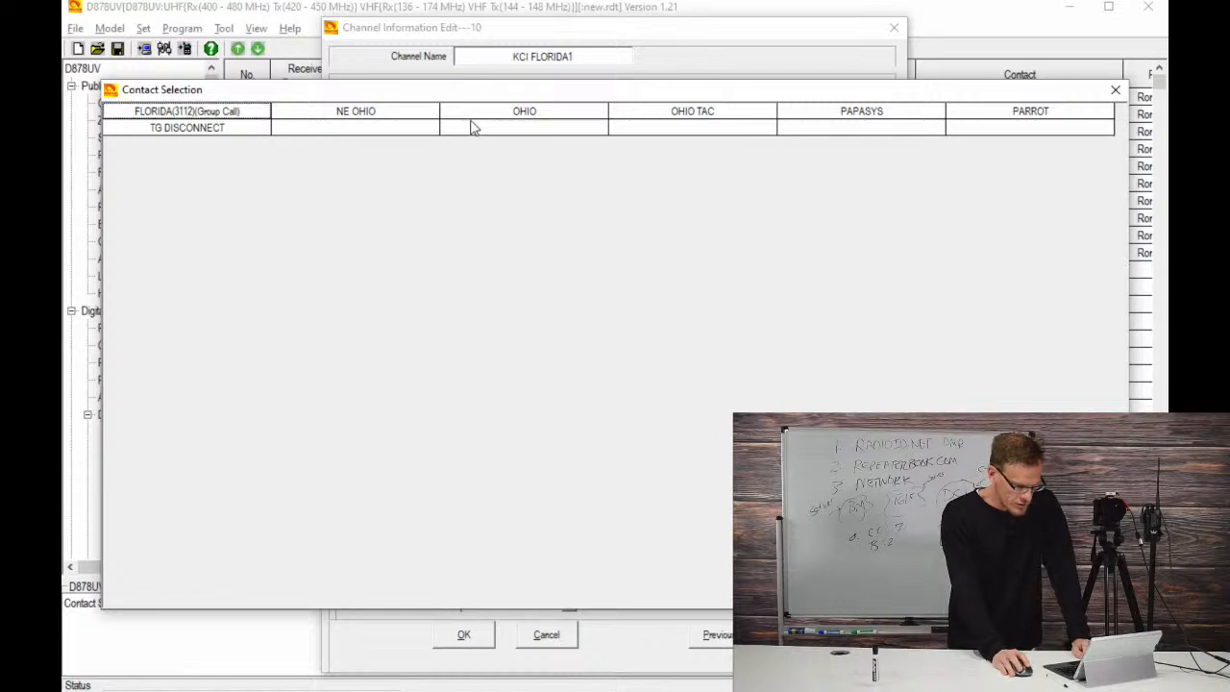
pyautogui.doubleClick(571, 119)
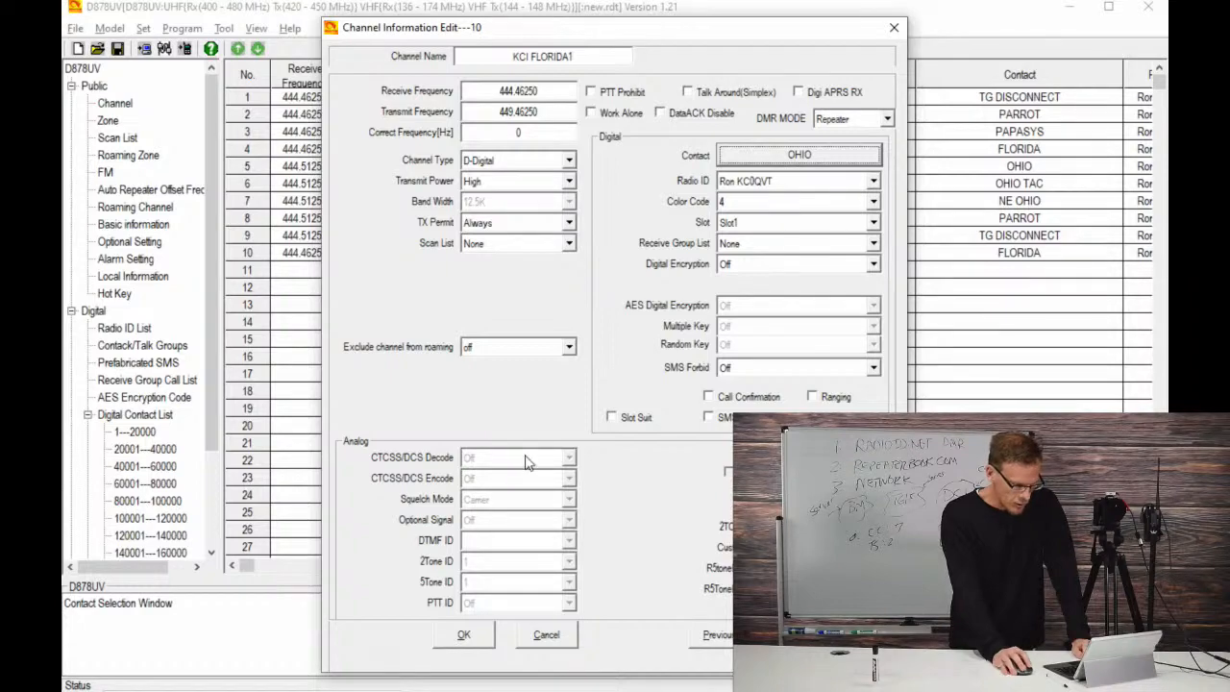
pyautogui.click(464, 635)
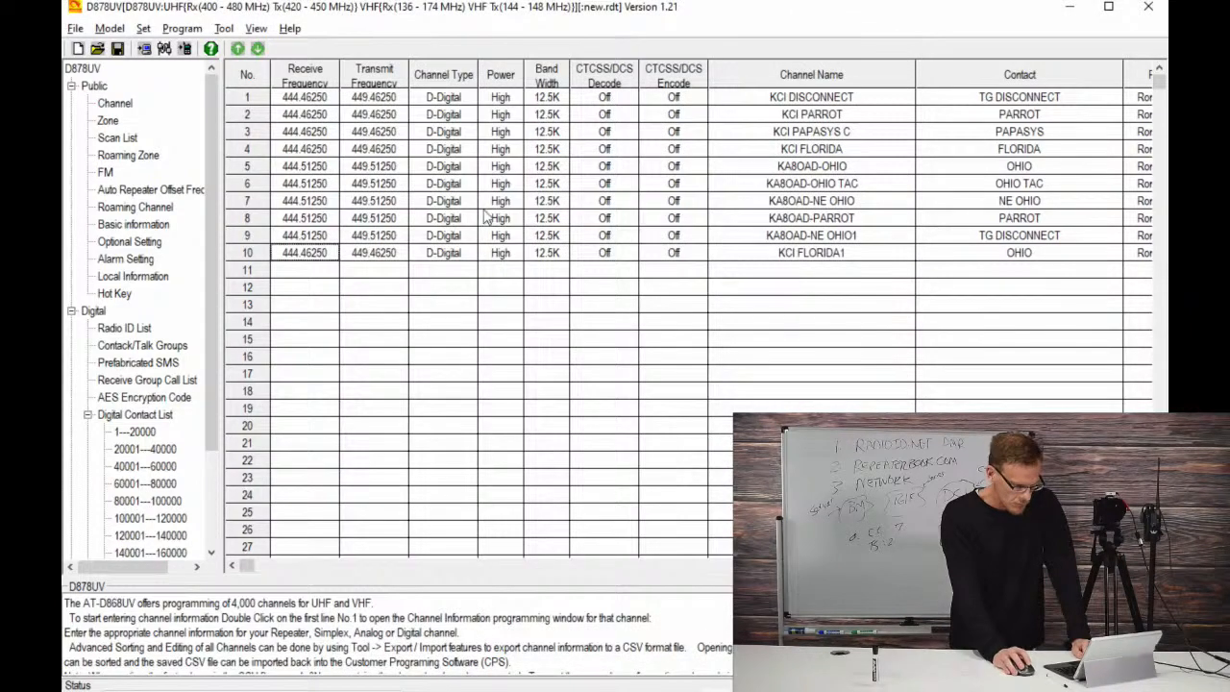
# Step: Switch to the Chrome browser and open byrg.net in a new tab
pyautogui.hotkey('alt', 'Tab')
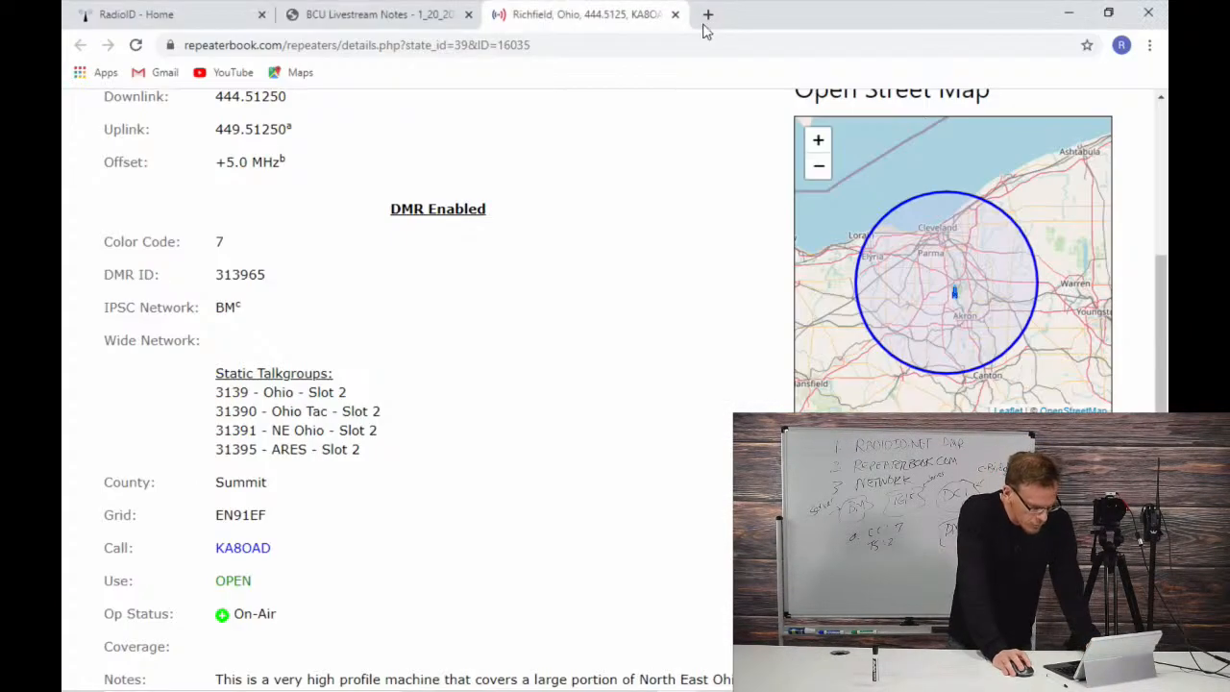
pyautogui.click(709, 48)
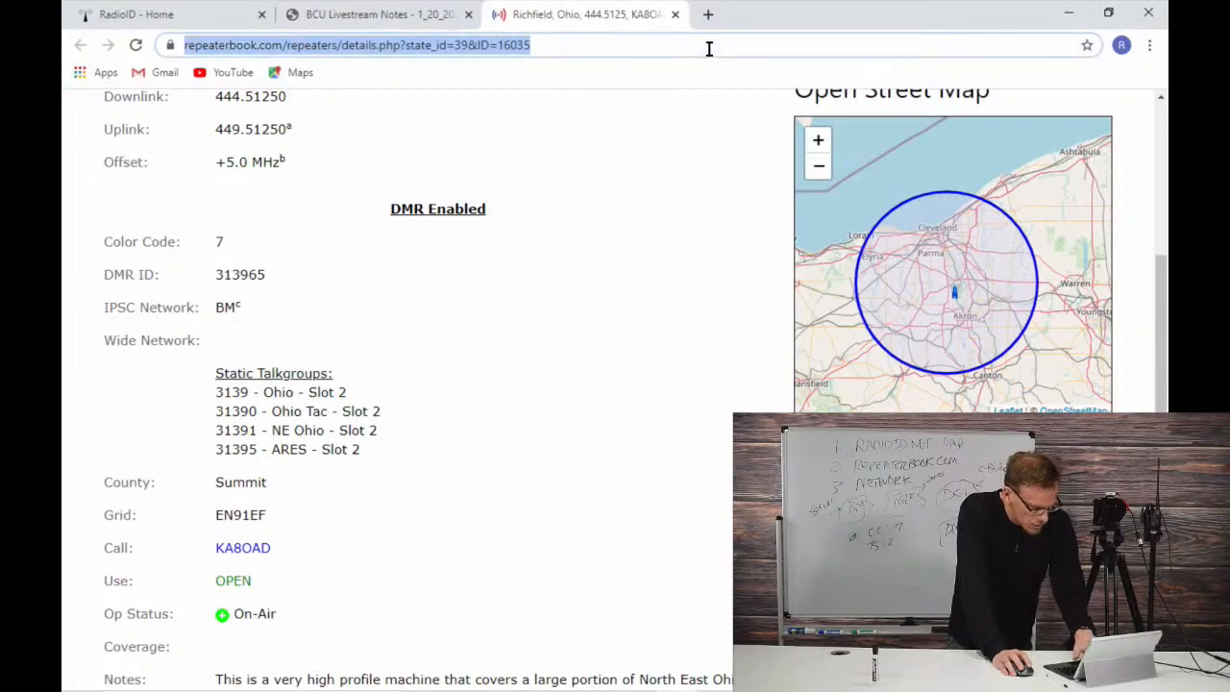
pyautogui.hotkey('ctrl', 't')
pyautogui.write('byr')
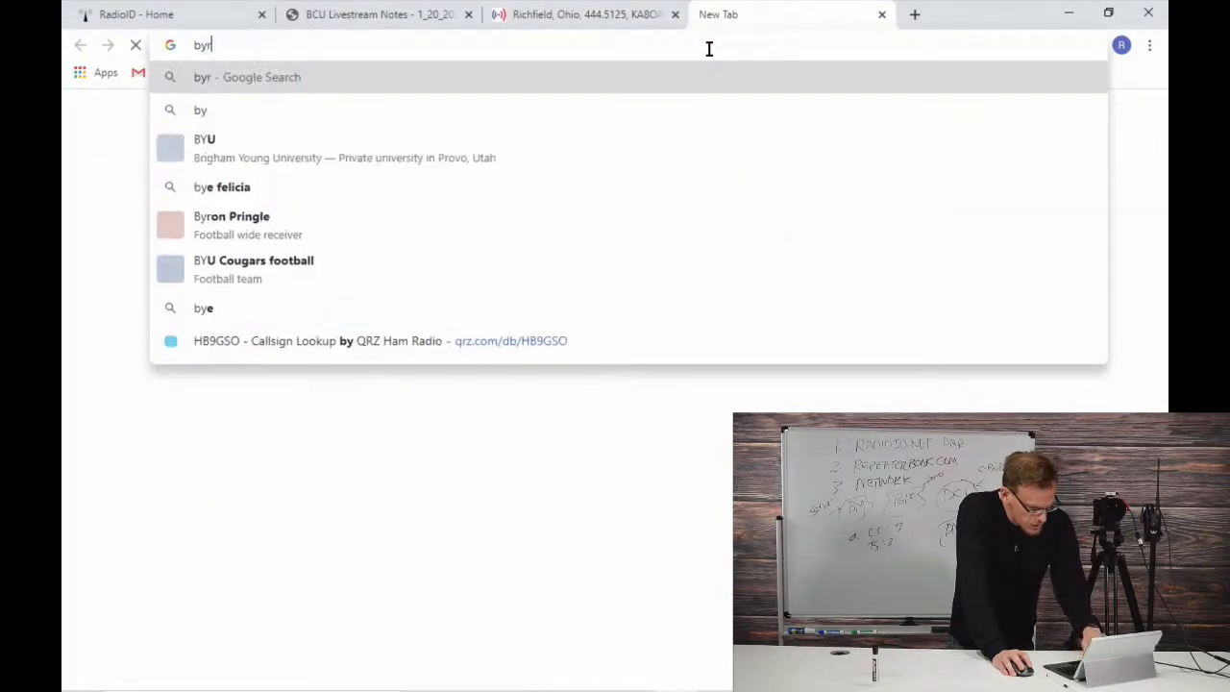
pyautogui.write('g')
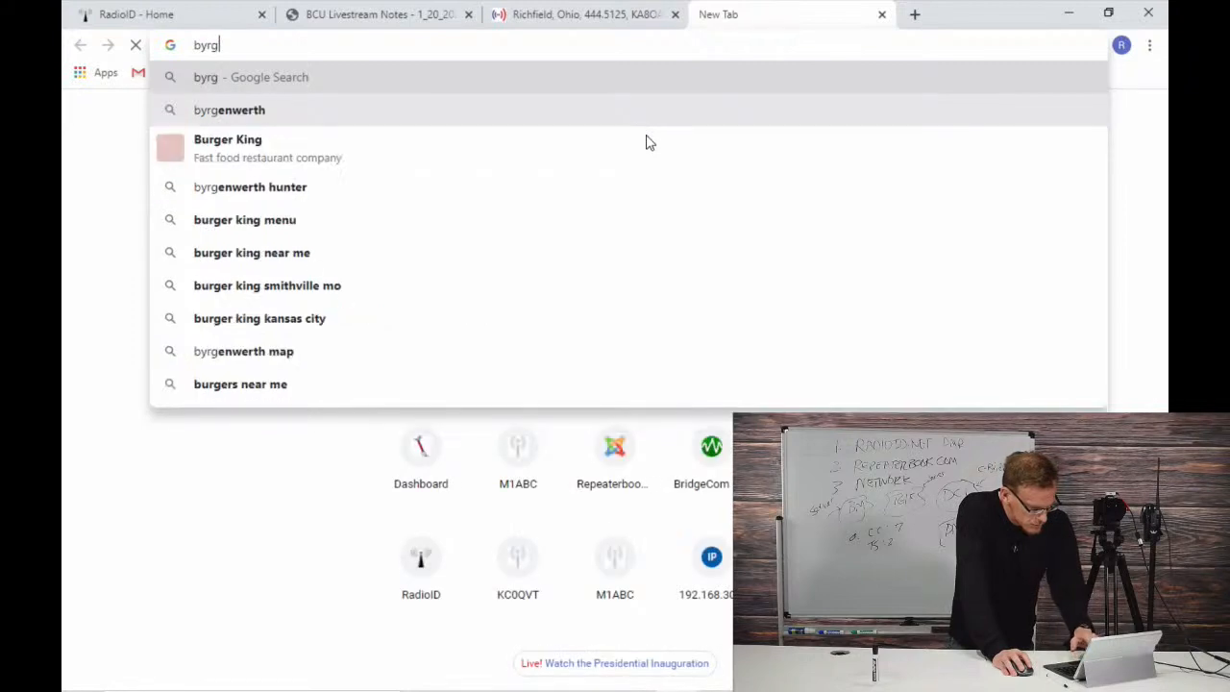
pyautogui.write('.net')
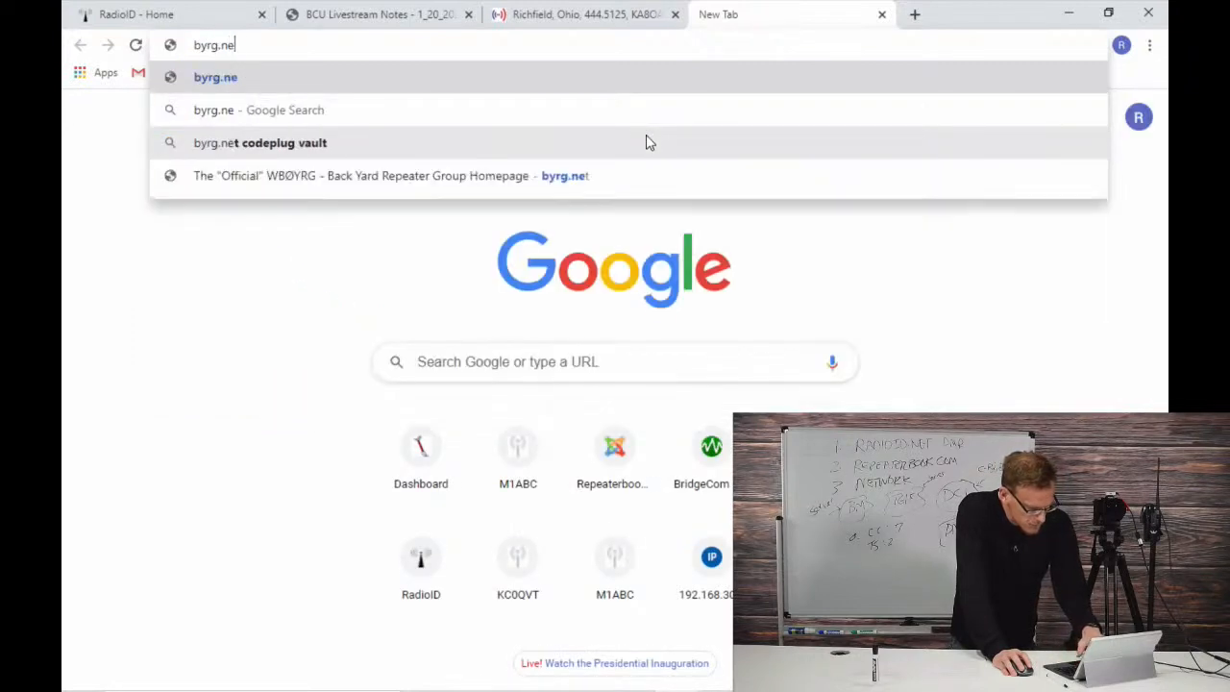
pyautogui.press('Return')
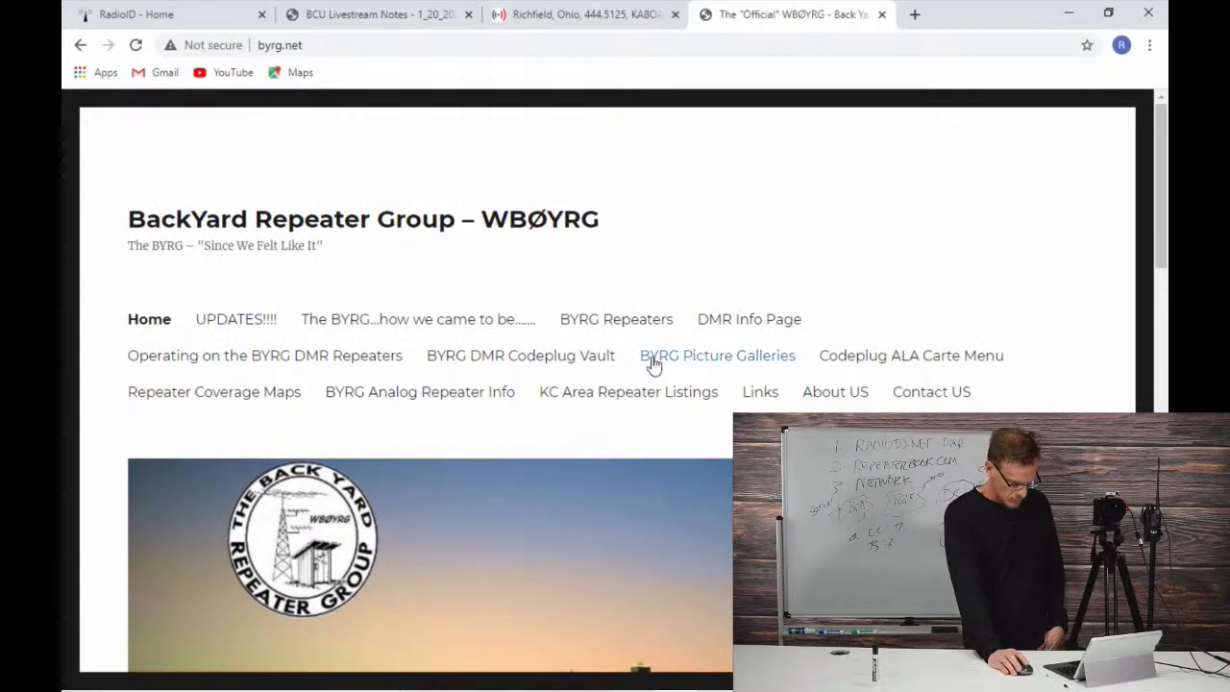
# Step: Look through the BYRG site for its guidelines on operating on the BYRG DMR repeaters, including the time slot rules
pyautogui.scroll(-3, 651, 363)
pyautogui.scroll(-5, 650, 363)
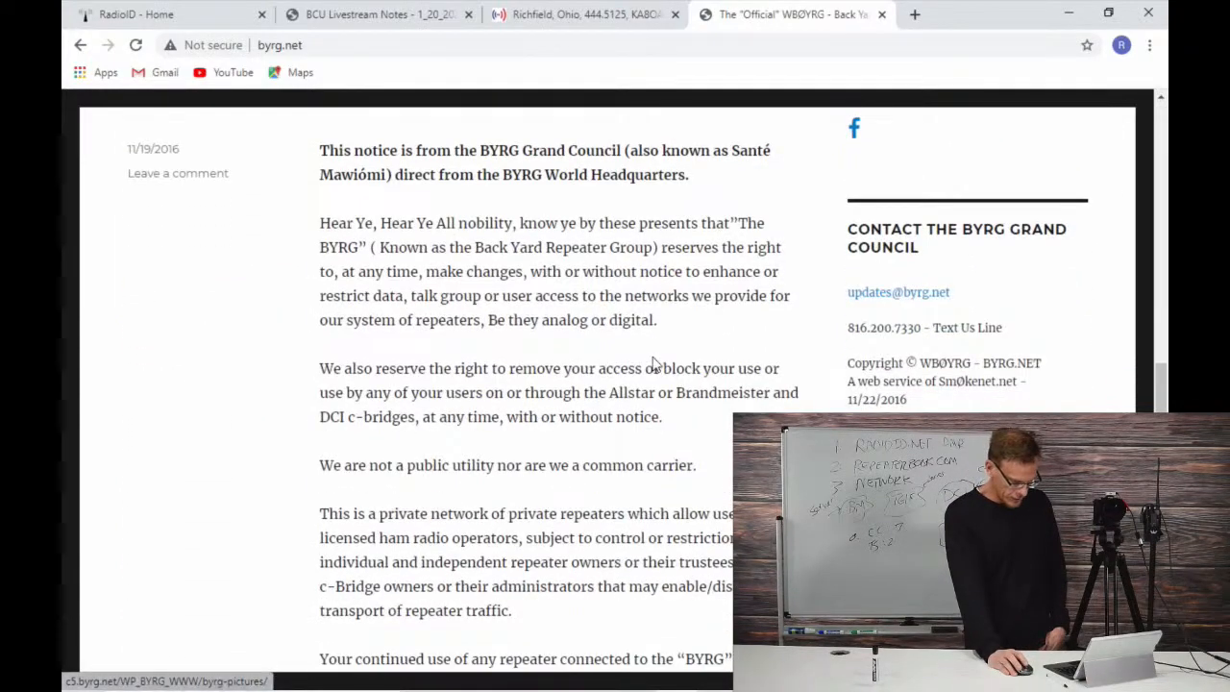
pyautogui.scroll(-4, 639, 302)
pyautogui.scroll(5, 629, 300)
pyautogui.scroll(6, 630, 300)
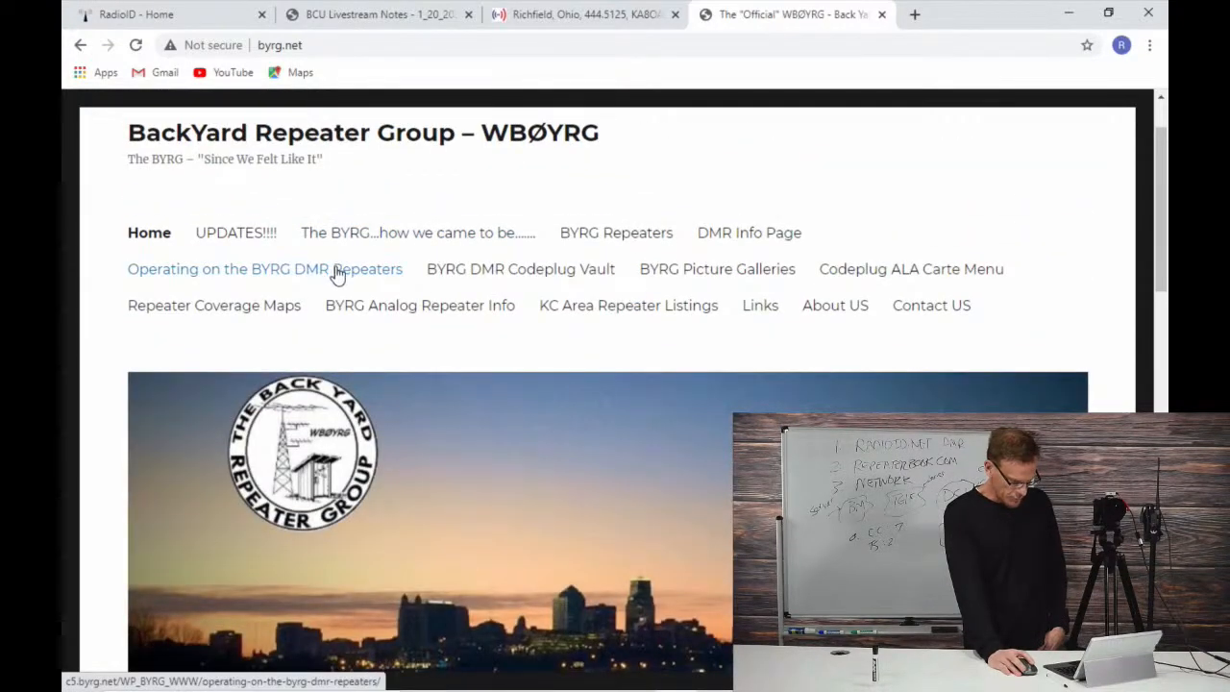
pyautogui.click(336, 273)
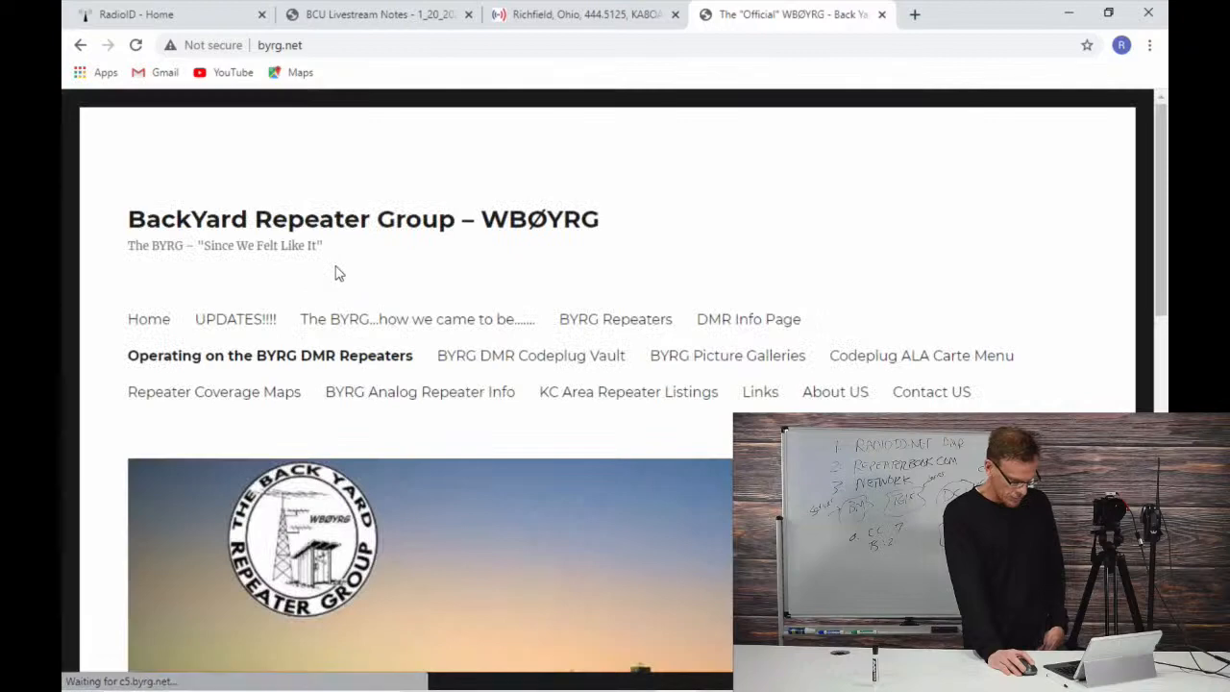
pyautogui.scroll(-5, 423, 337)
pyautogui.scroll(-3, 423, 334)
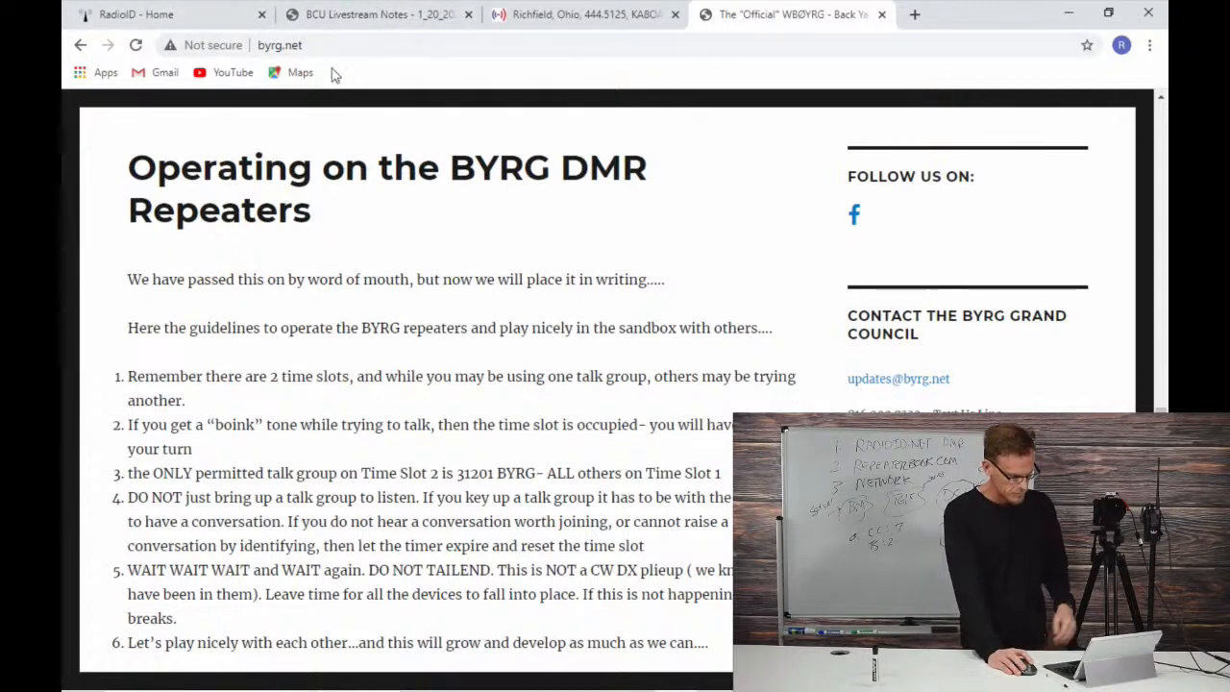
# Step: Switch back to the D878UV programming software, rename channel 10 KCI OHIO and save it
pyautogui.hotkey('alt', 'Tab')
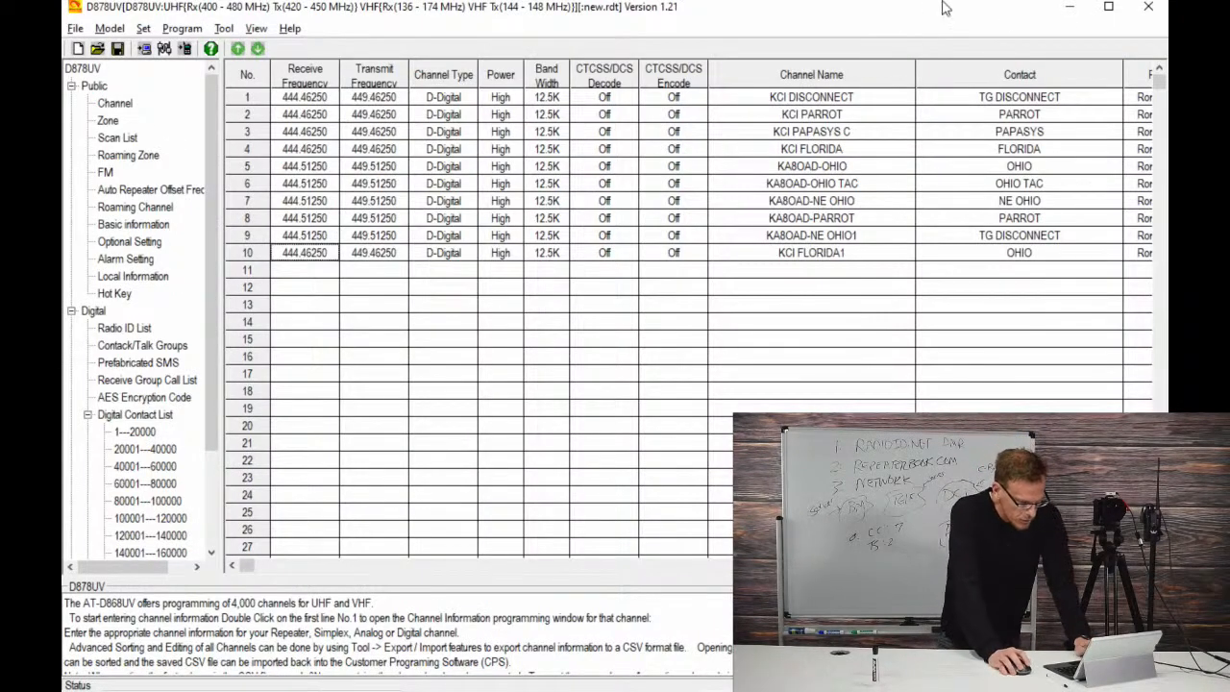
pyautogui.doubleClick(295, 257)
pyautogui.click(584, 57)
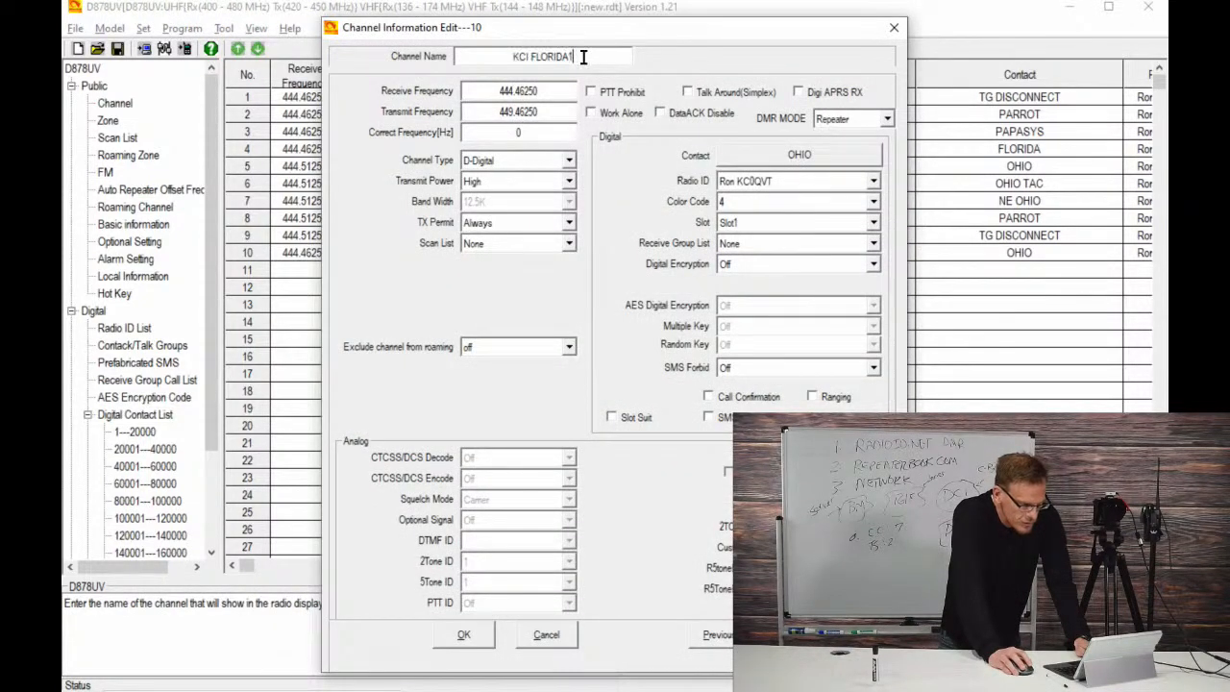
pyautogui.press('BackSpace')
pyautogui.press('BackSpace')
pyautogui.press('BackSpace')
pyautogui.press('BackSpace')
pyautogui.press('BackSpace')
pyautogui.press('BackSpace')
pyautogui.press('BackSpace')
pyautogui.press('BackSpace')
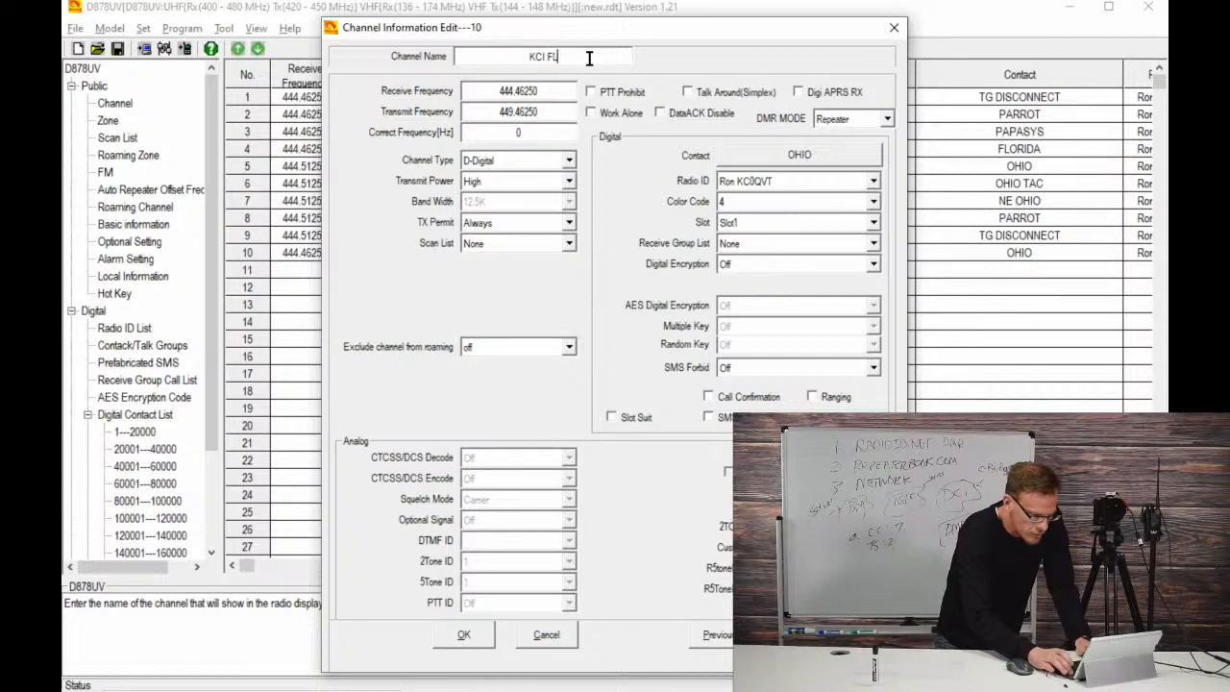
pyautogui.write('OHIO')
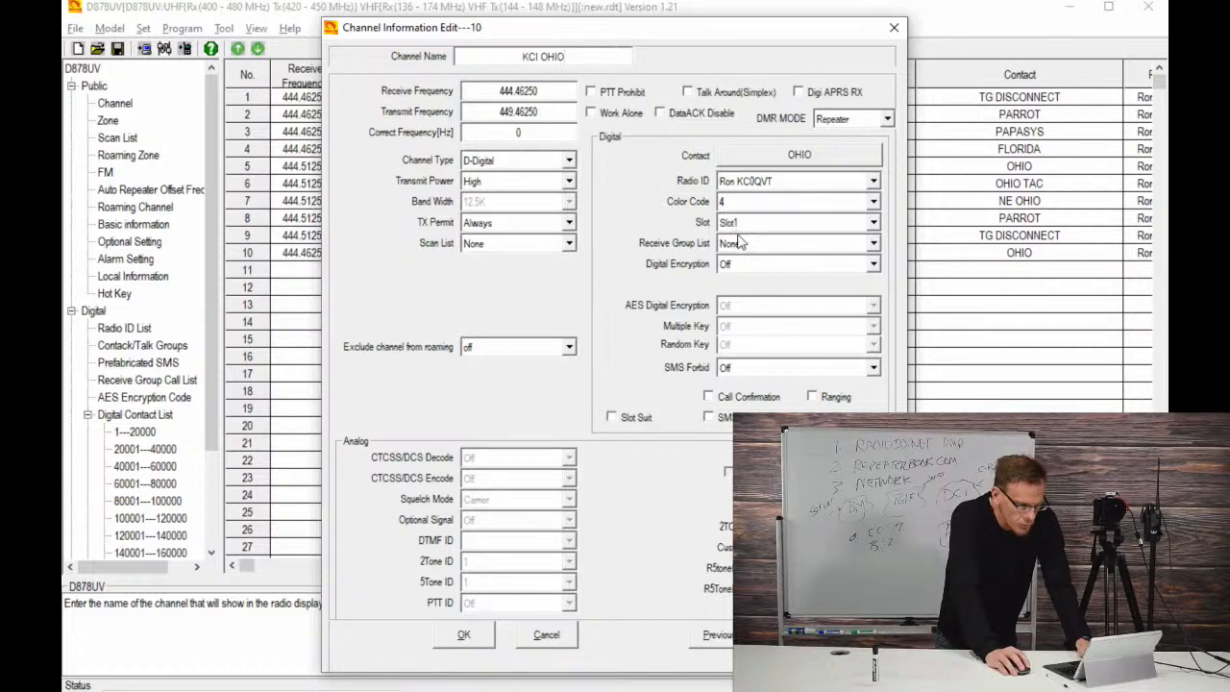
pyautogui.click(464, 638)
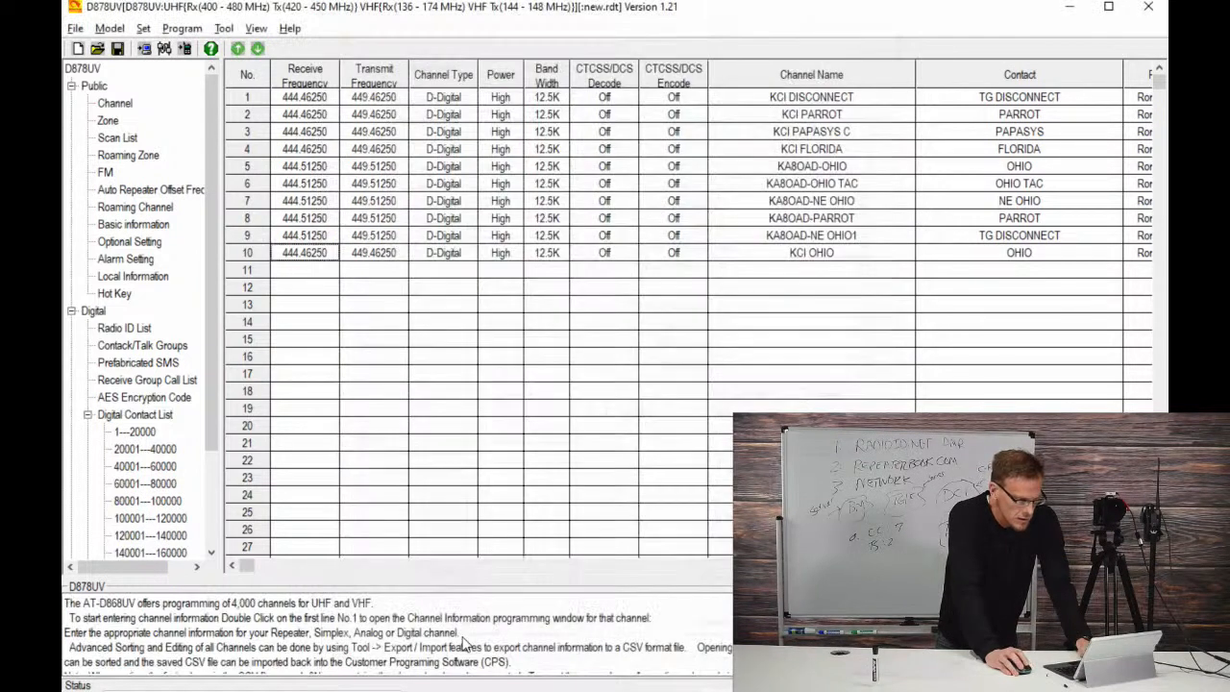
# Step: Copy channel 10, KCI OHIO, into the empty channel rows 11 and 12
pyautogui.rightClick(303, 252)
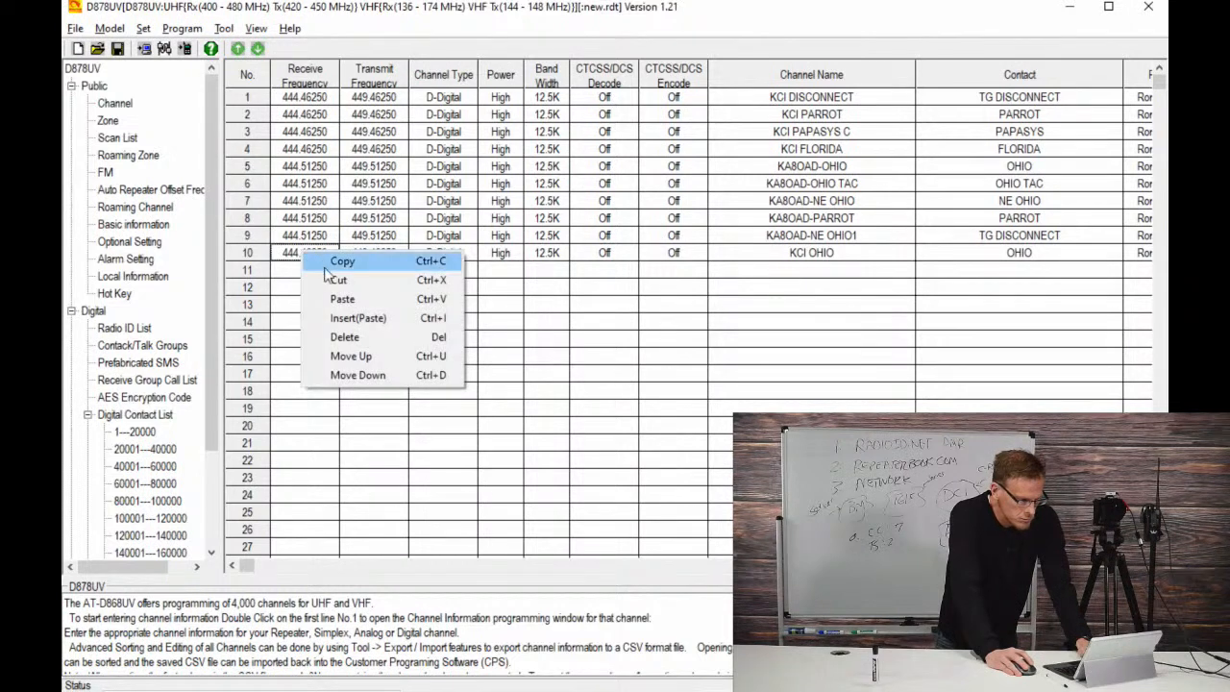
pyautogui.click(327, 261)
pyautogui.rightClick(303, 270)
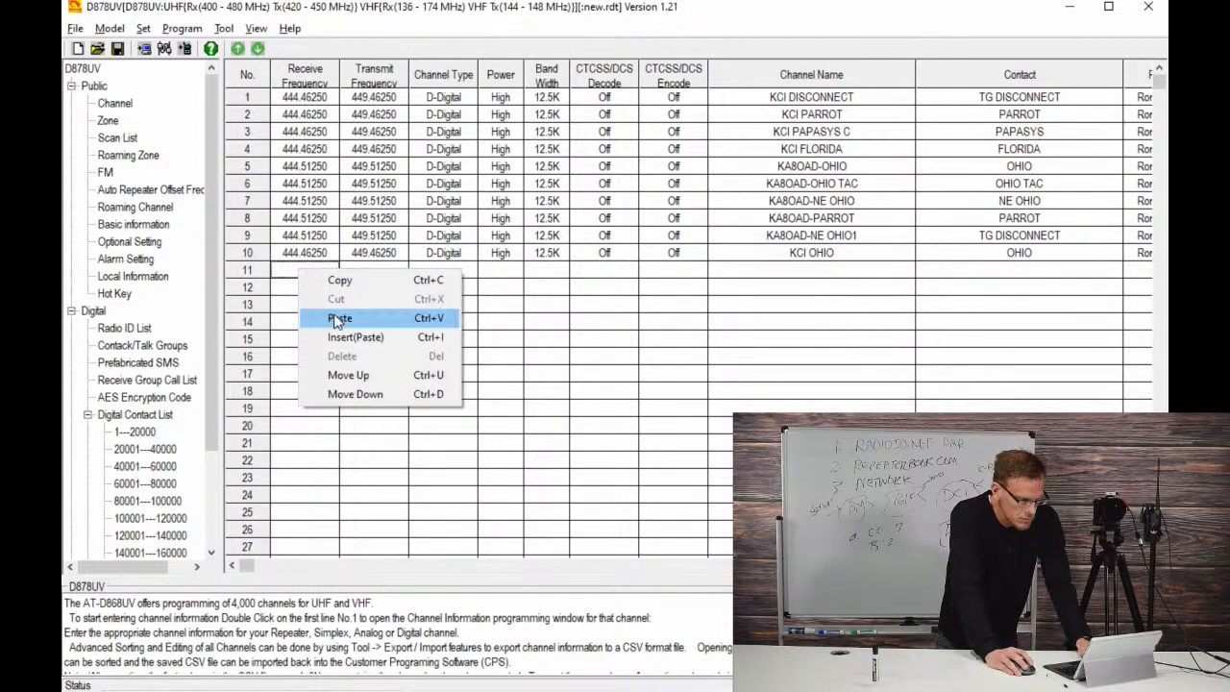
pyautogui.click(335, 317)
pyautogui.rightClick(312, 291)
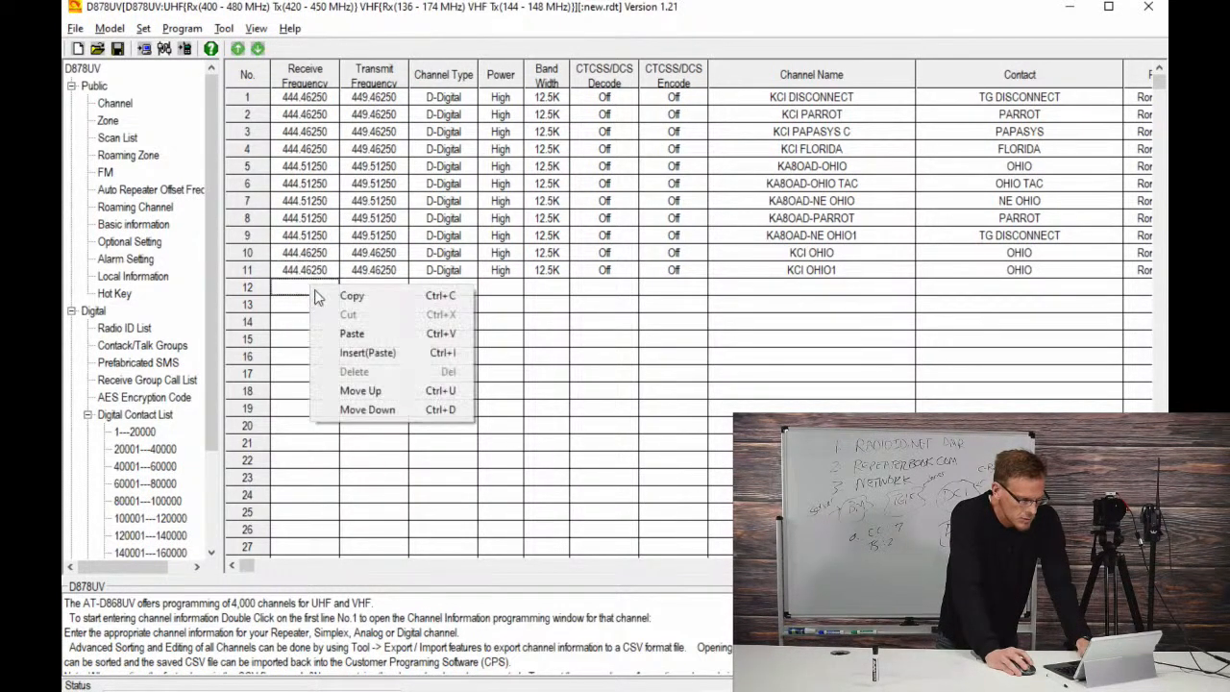
pyautogui.click(345, 334)
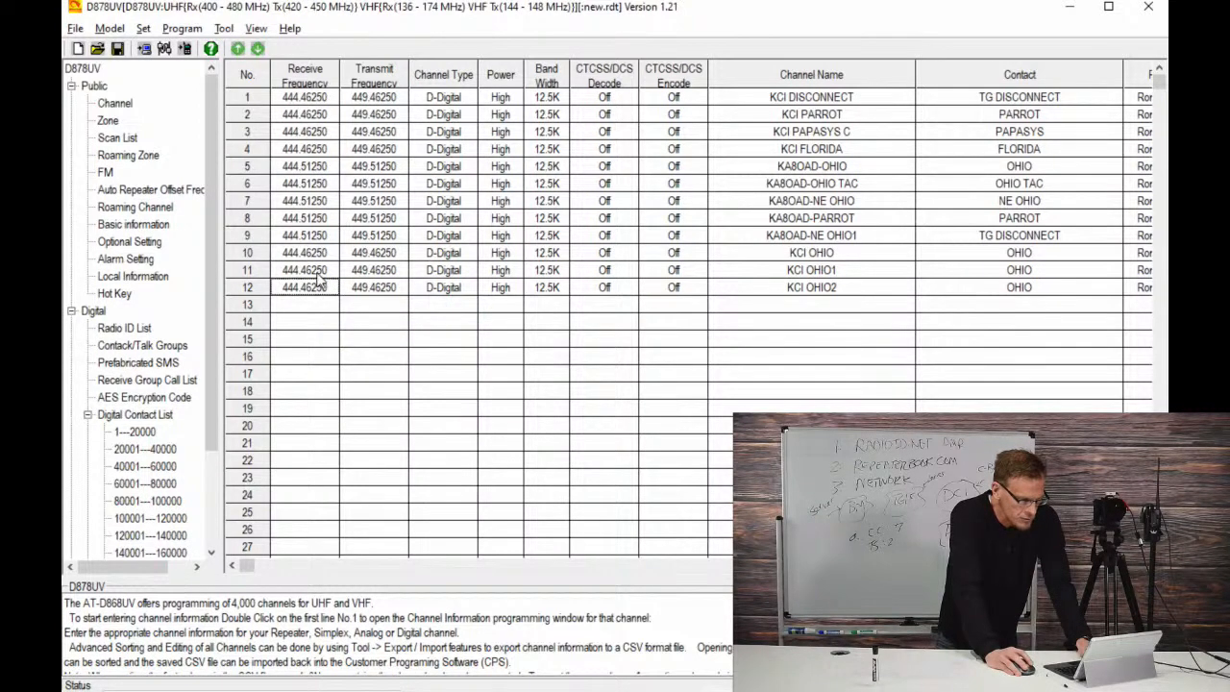
# Step: Rename channel 11 KCI OHIO TAC, set its contact to OHIO TAC and save the channel
pyautogui.doubleClick(320, 275)
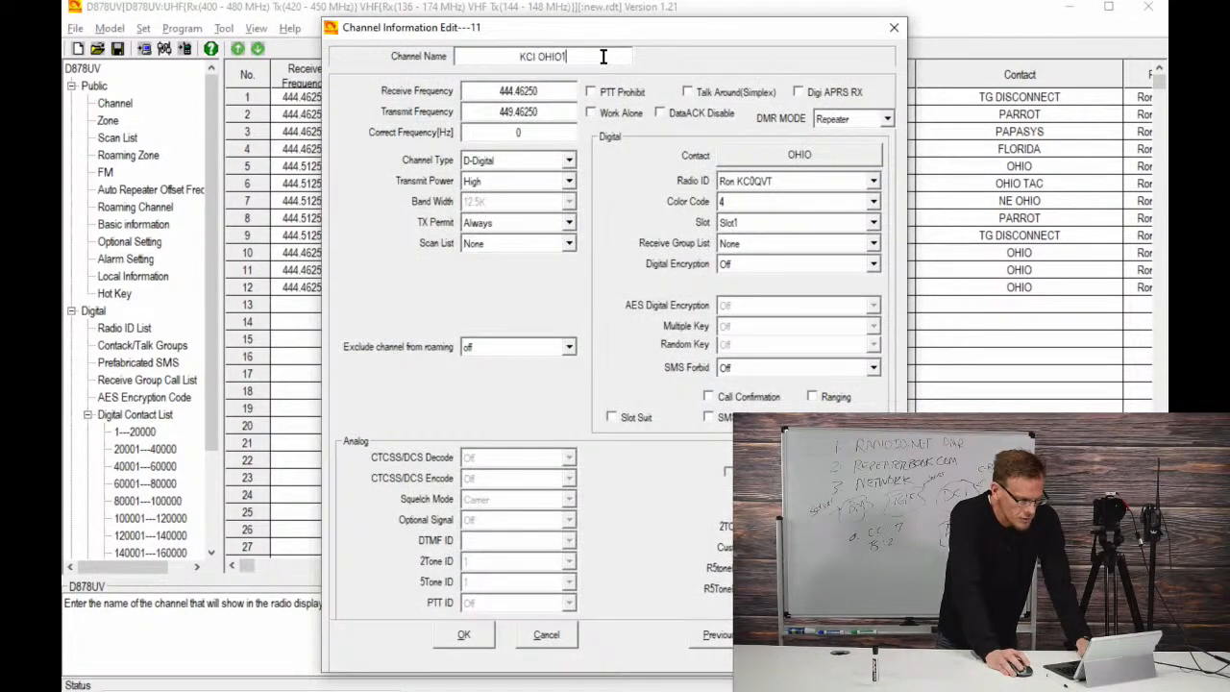
pyautogui.press('BackSpace')
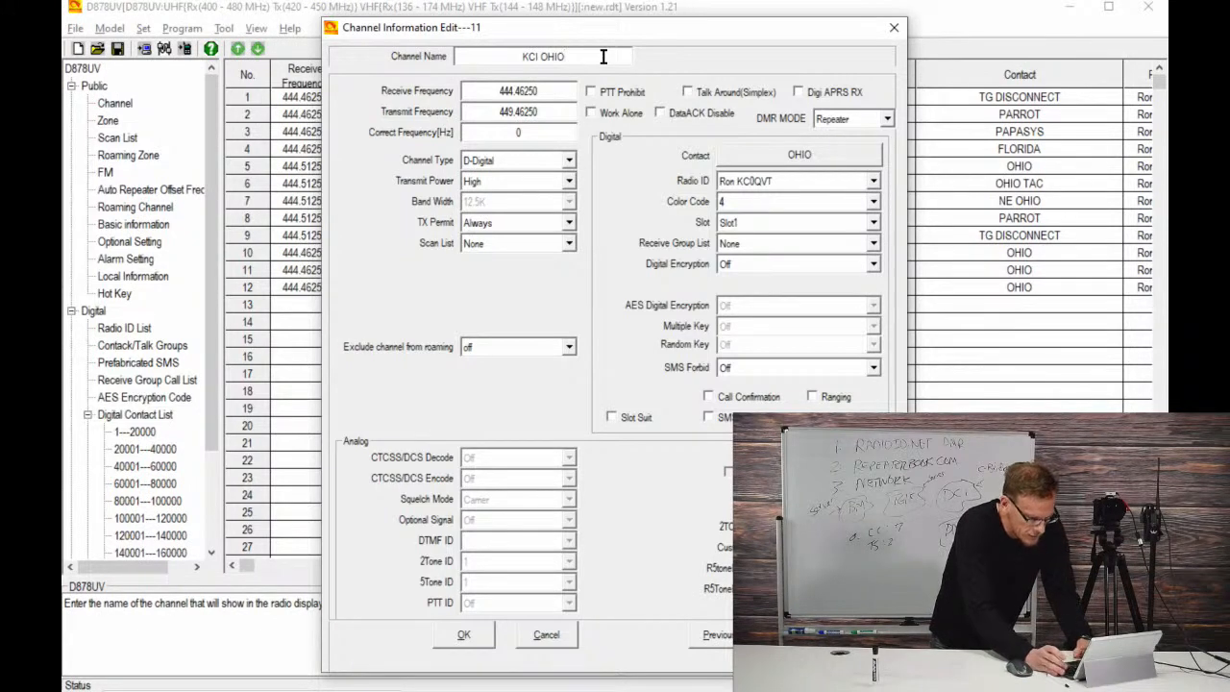
pyautogui.write('TAC')
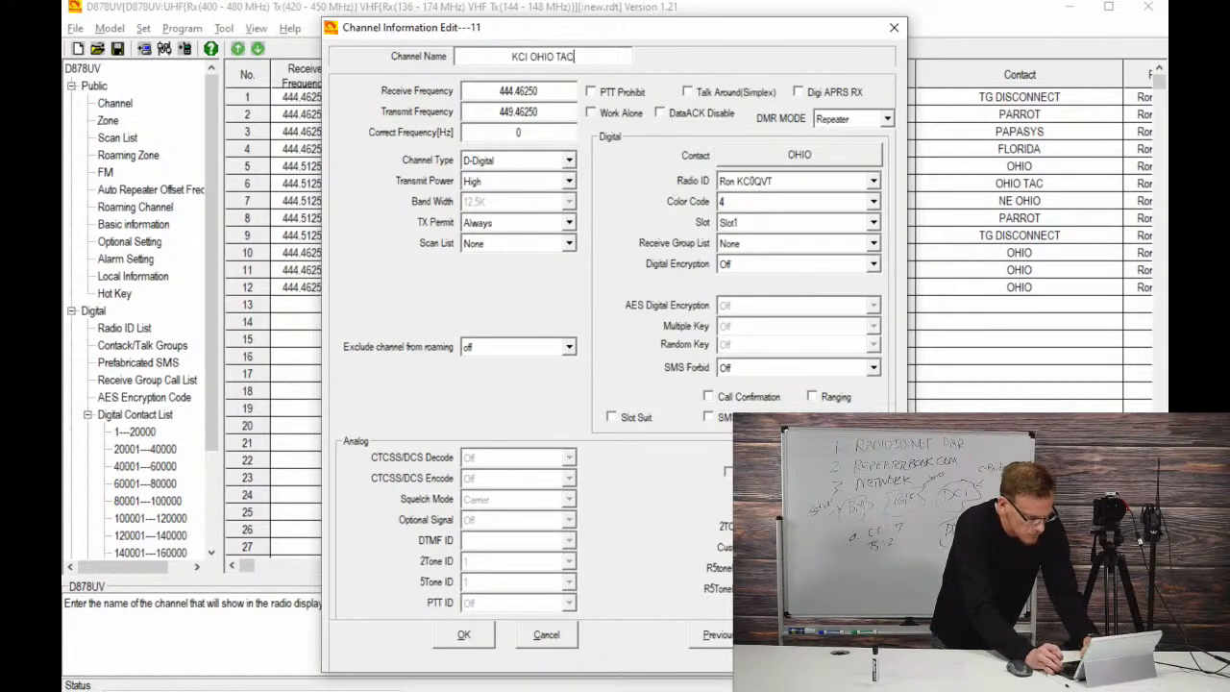
pyautogui.click(802, 154)
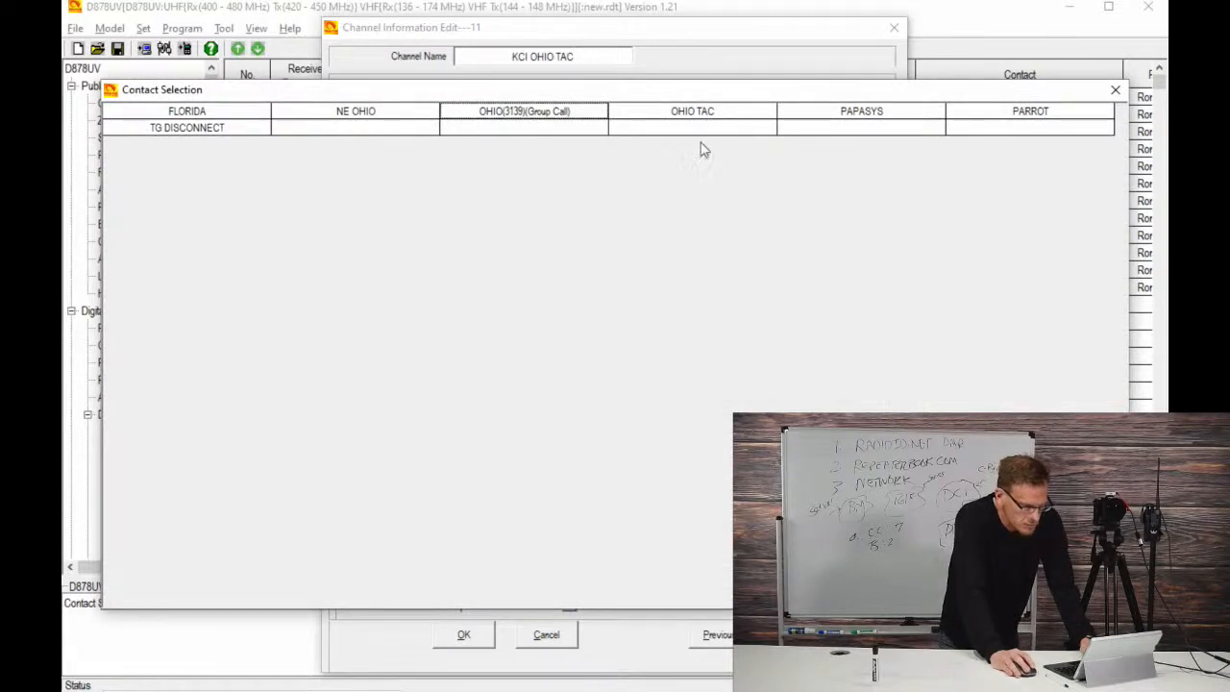
pyautogui.click(678, 117)
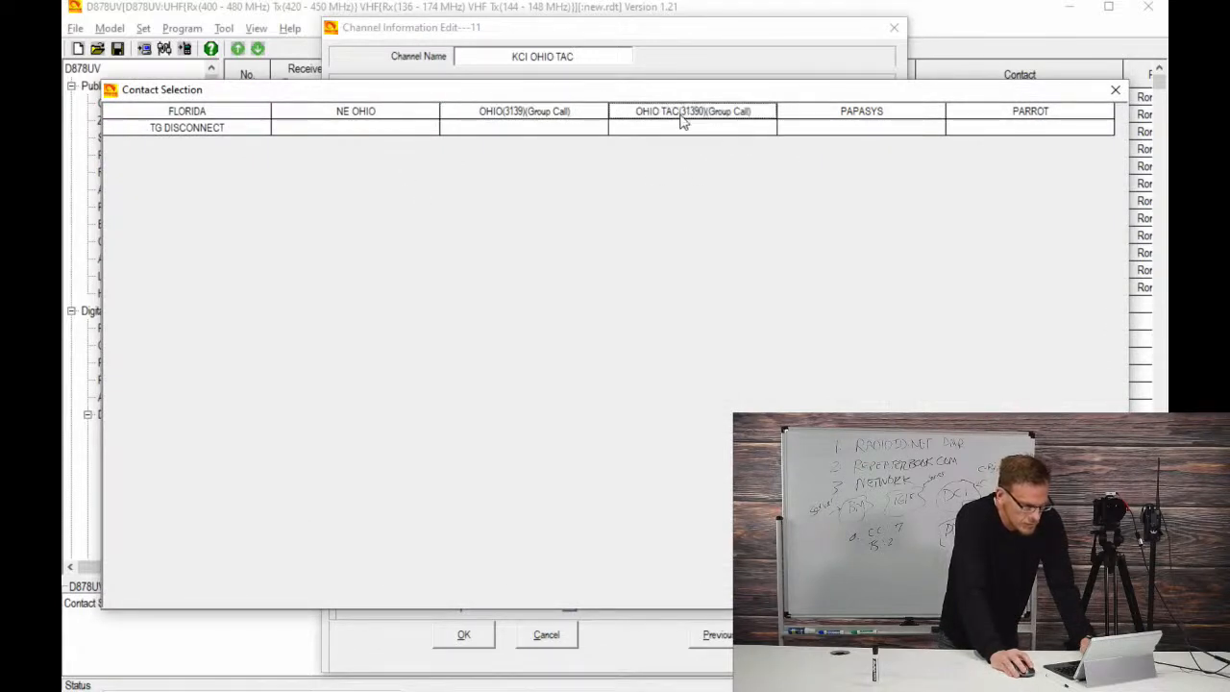
pyautogui.doubleClick(688, 117)
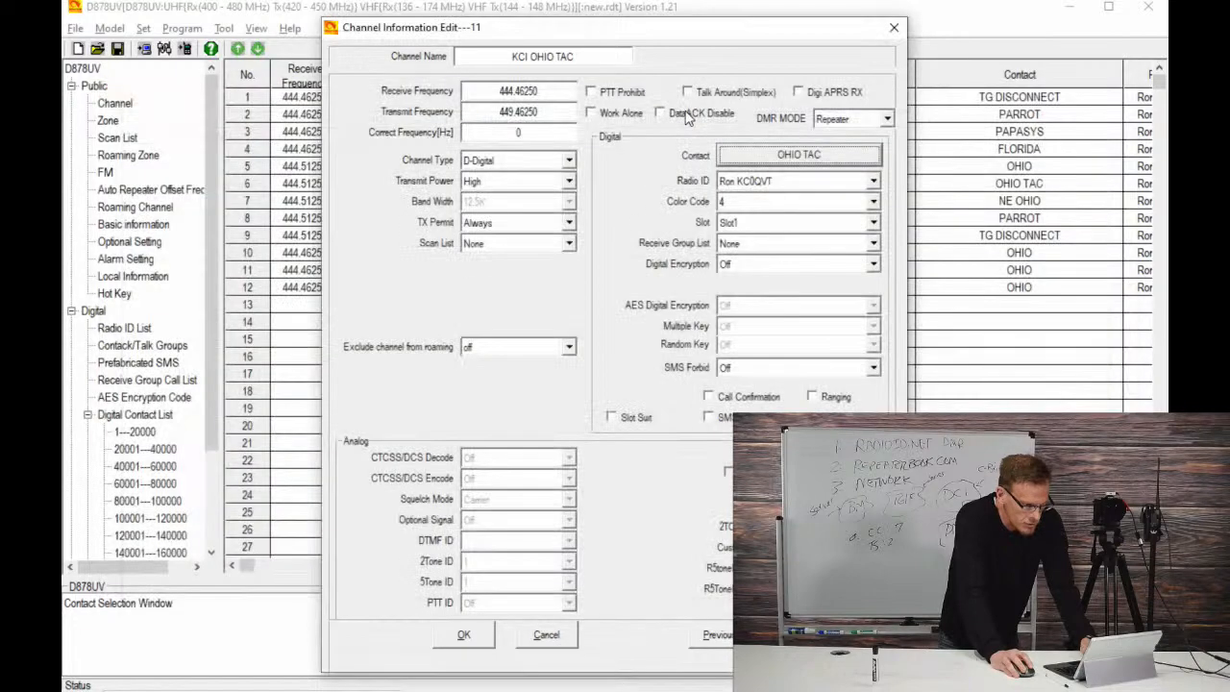
pyautogui.click(467, 642)
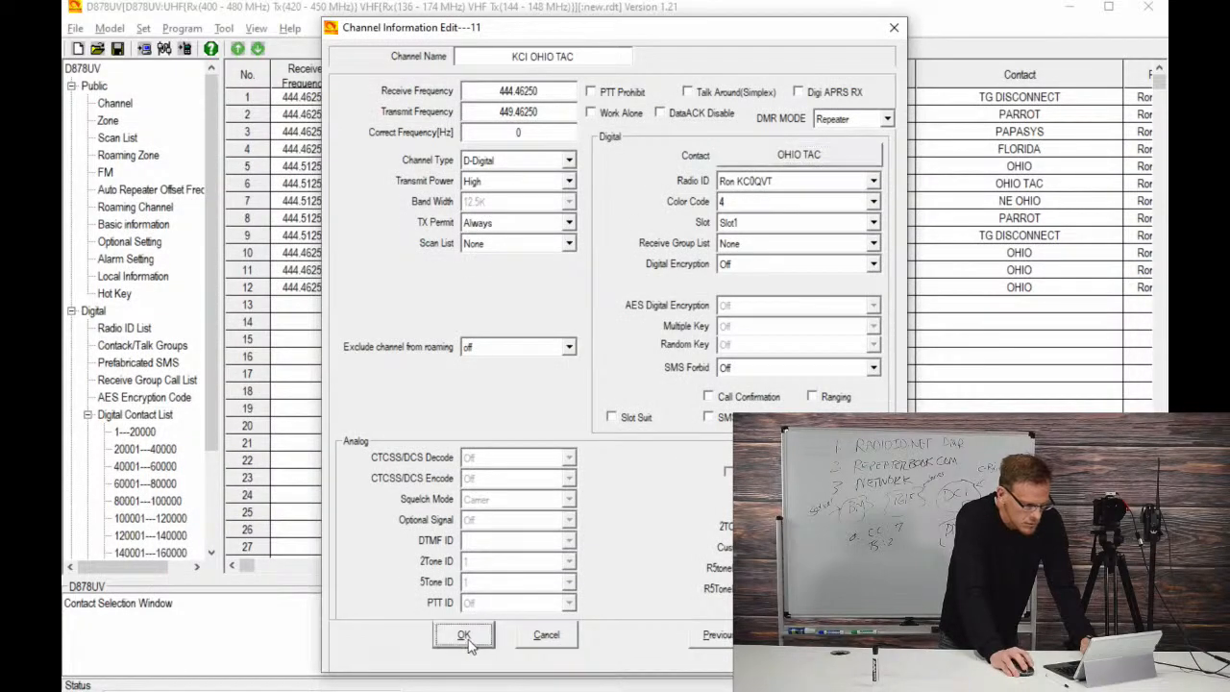
# Step: Name channel 12 KCI OHIO NE and set its contact to NE OHIO
pyautogui.doubleClick(311, 294)
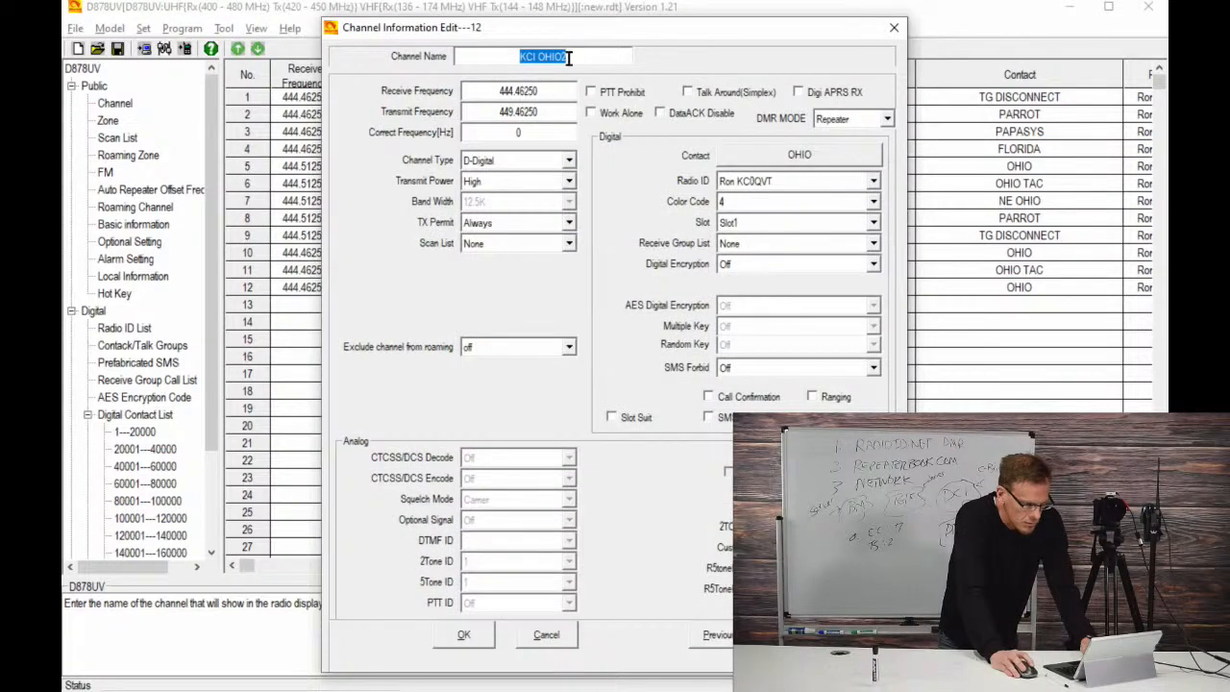
pyautogui.press('BackSpace')
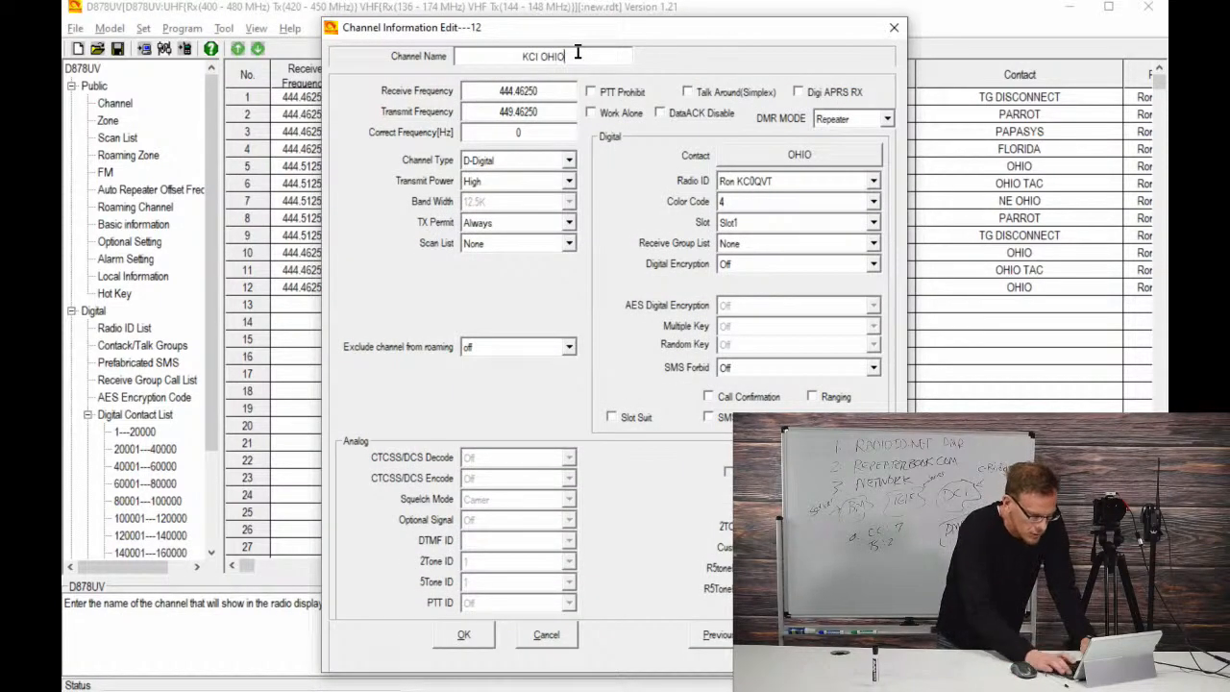
pyautogui.write('NE')
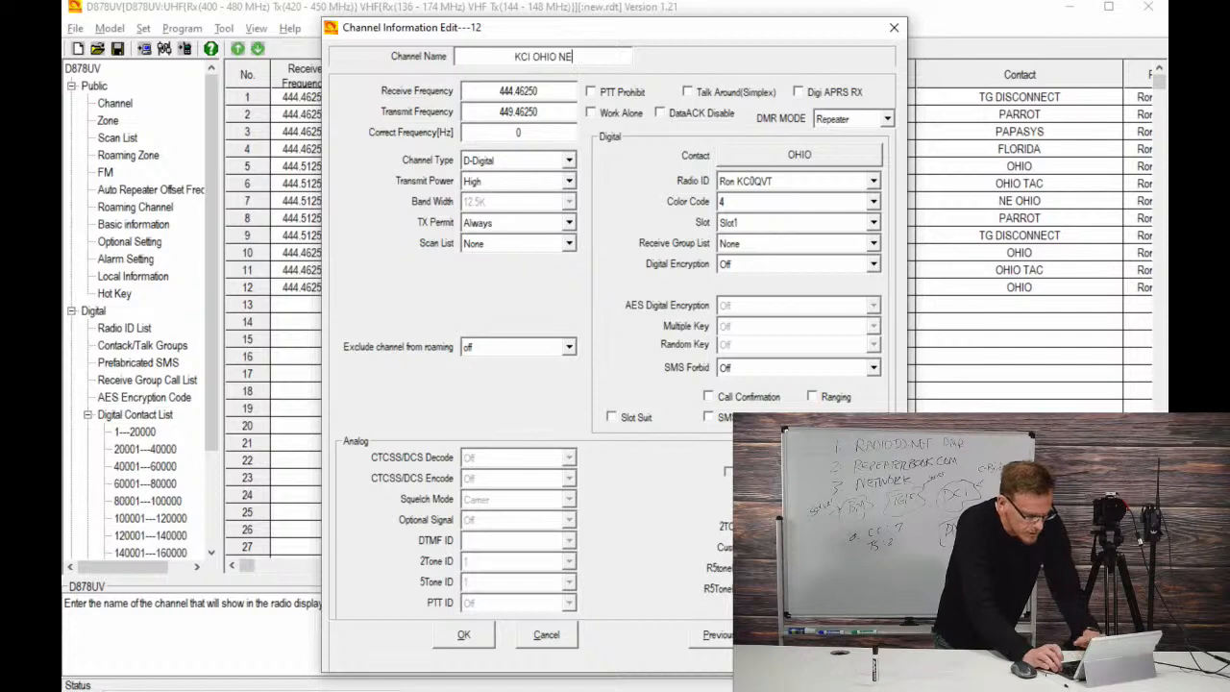
pyautogui.click(735, 156)
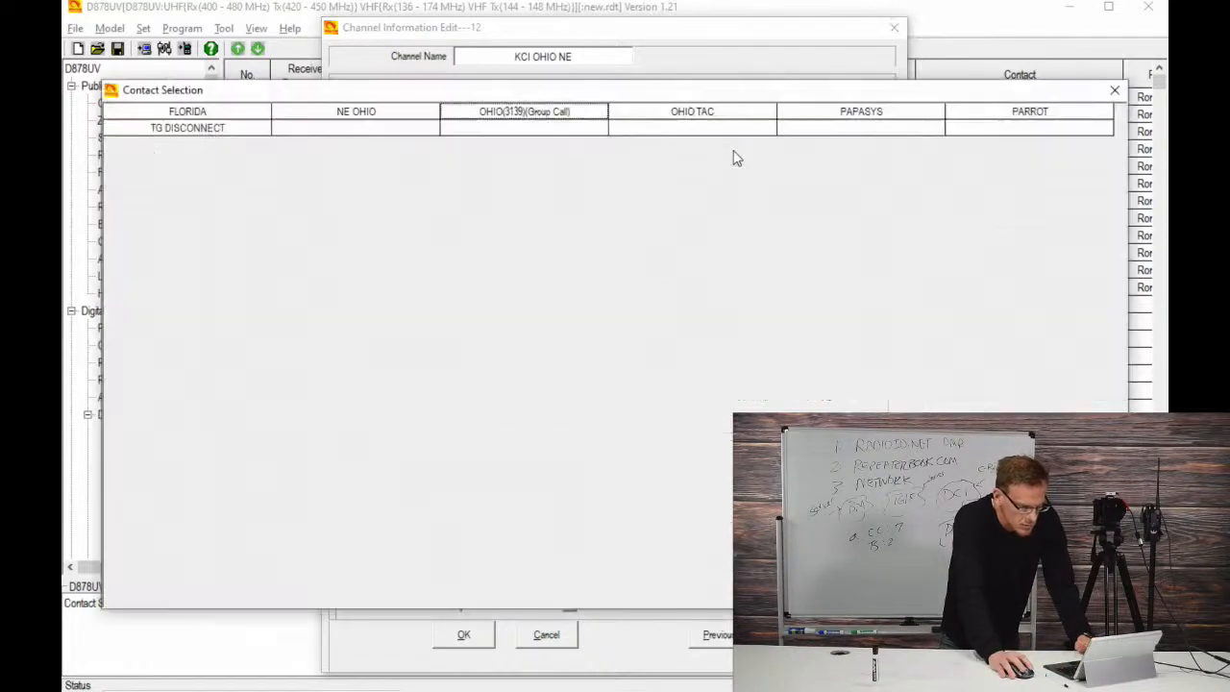
pyautogui.click(351, 114)
pyautogui.doubleClick(350, 113)
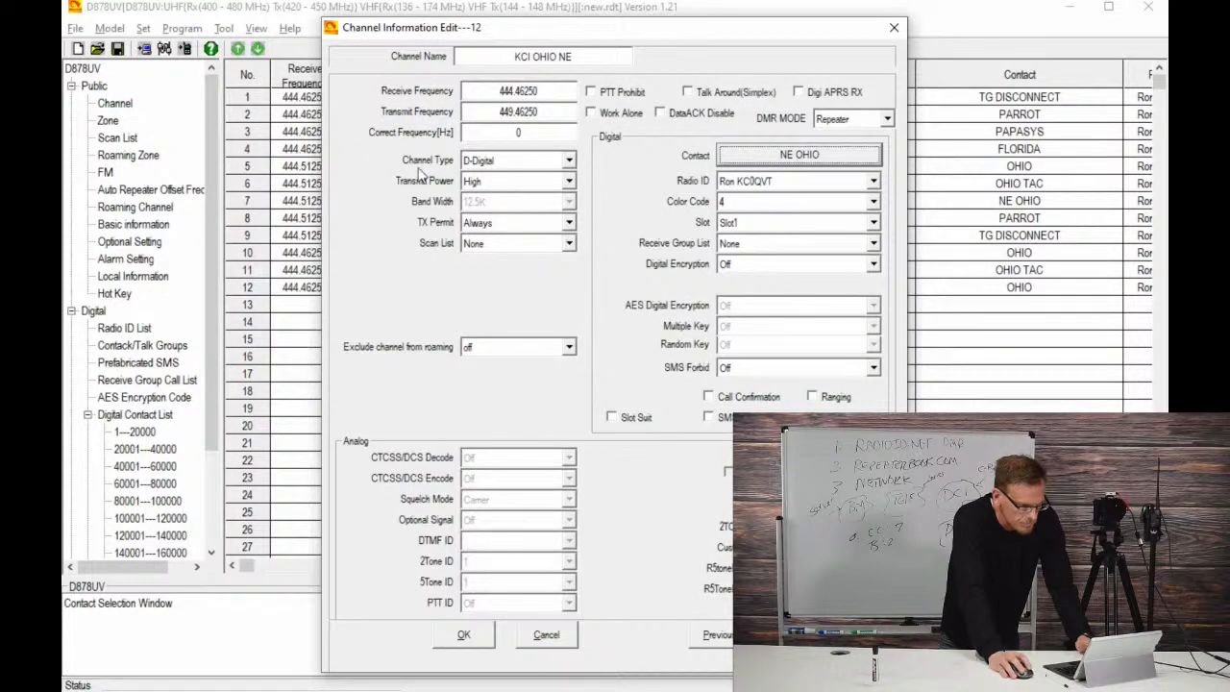
# Step: Reword channel 12's name to KCI NE OHIO and save the channel
pyautogui.click(543, 58)
pyautogui.click(543, 56)
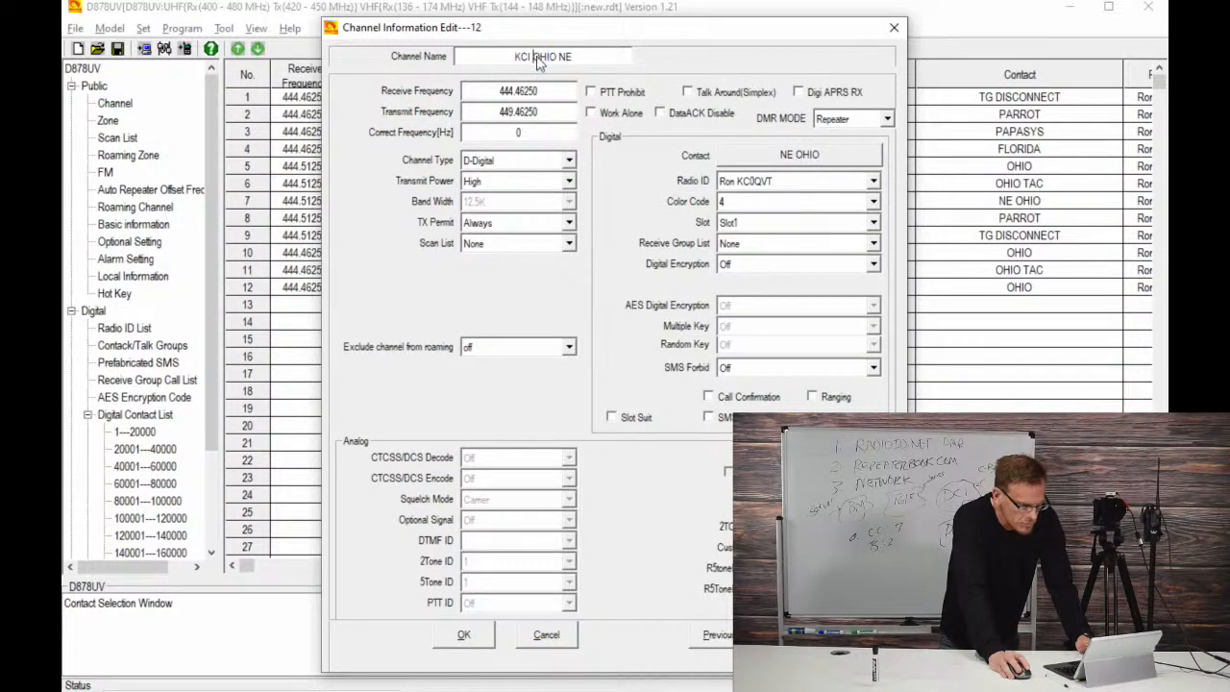
pyautogui.write('NE')
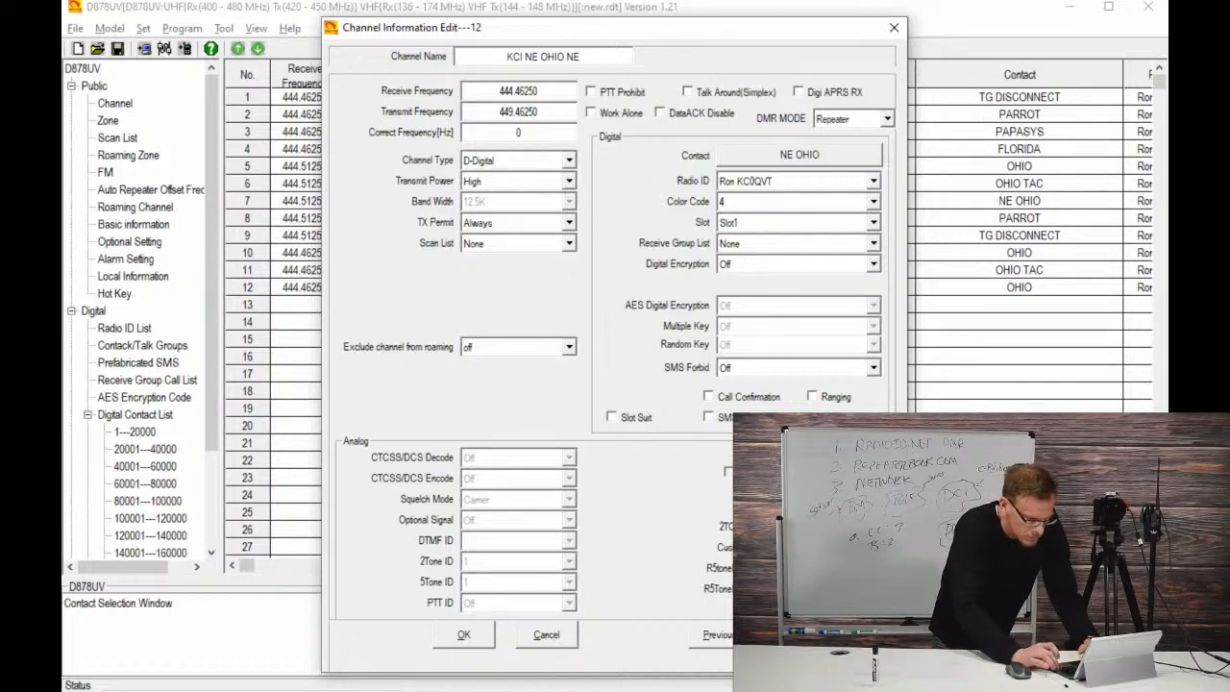
pyautogui.press('BackSpace')
pyautogui.press('BackSpace')
pyautogui.press('BackSpace')
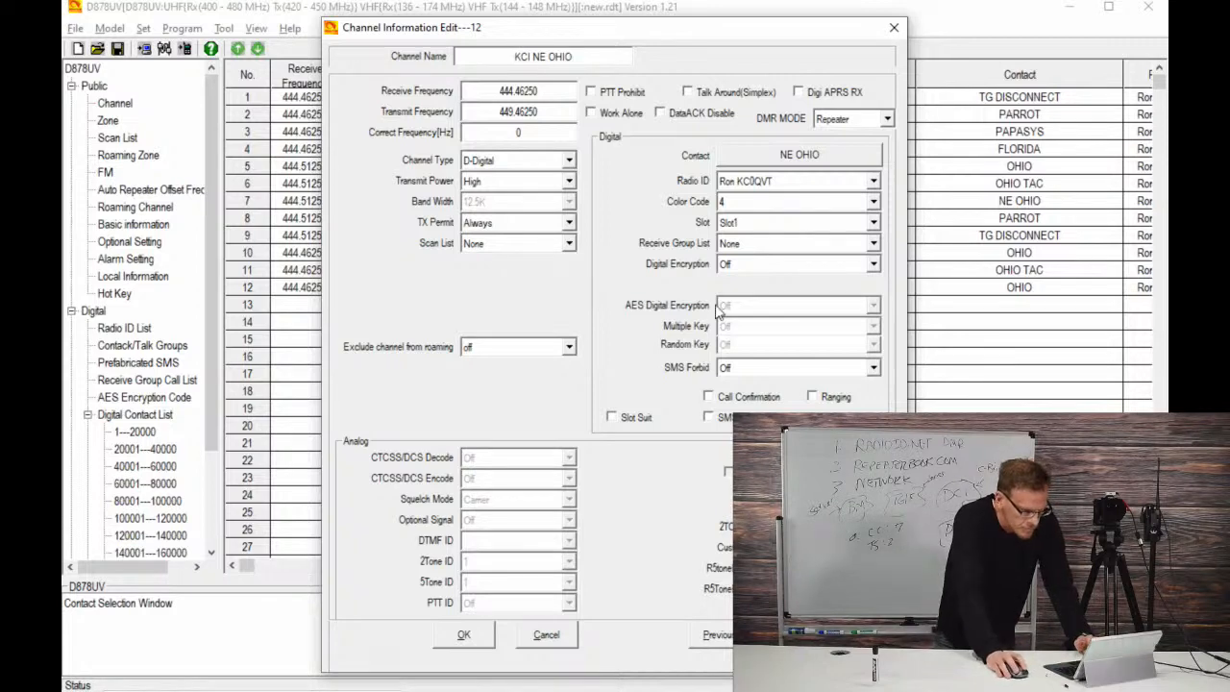
pyautogui.click(463, 635)
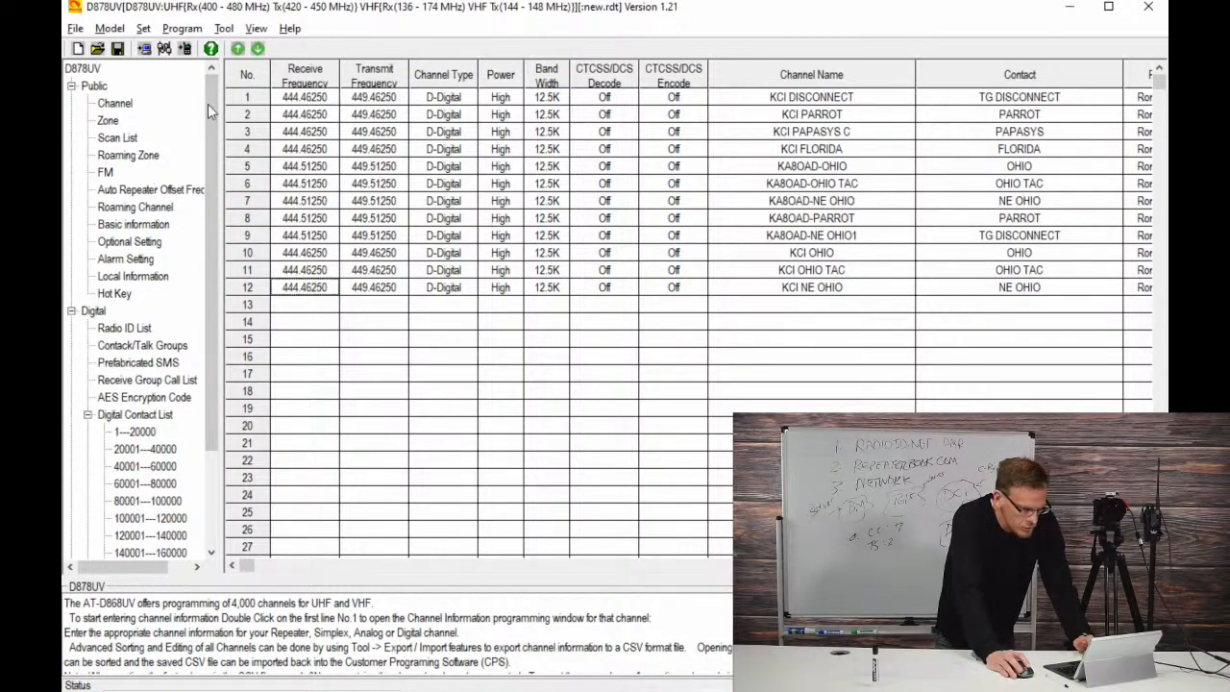
pyautogui.doubleClick(319, 242)
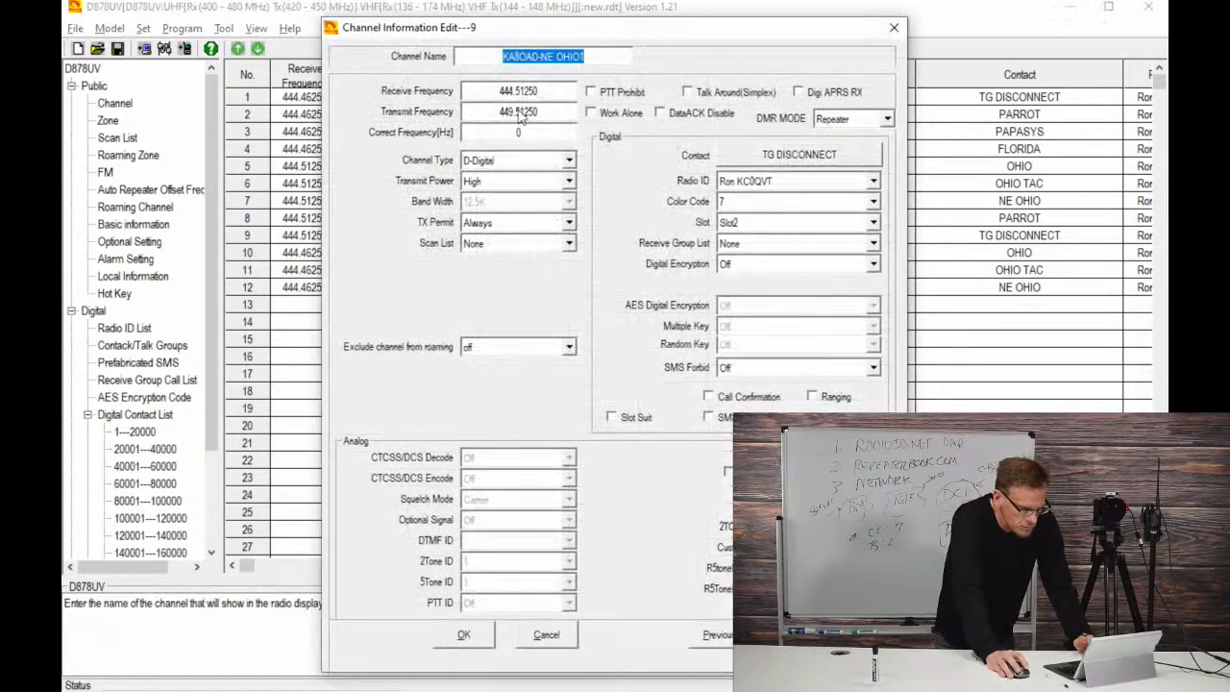
pyautogui.click(598, 55)
pyautogui.press('BackSpace')
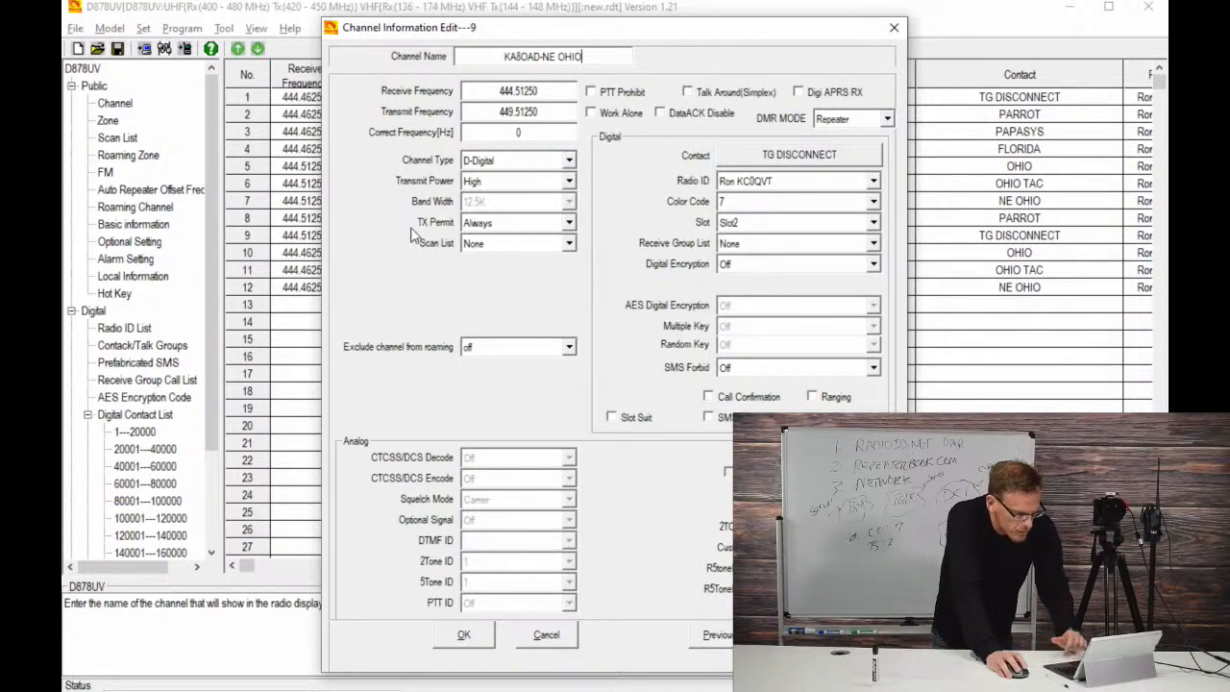
pyautogui.click(464, 635)
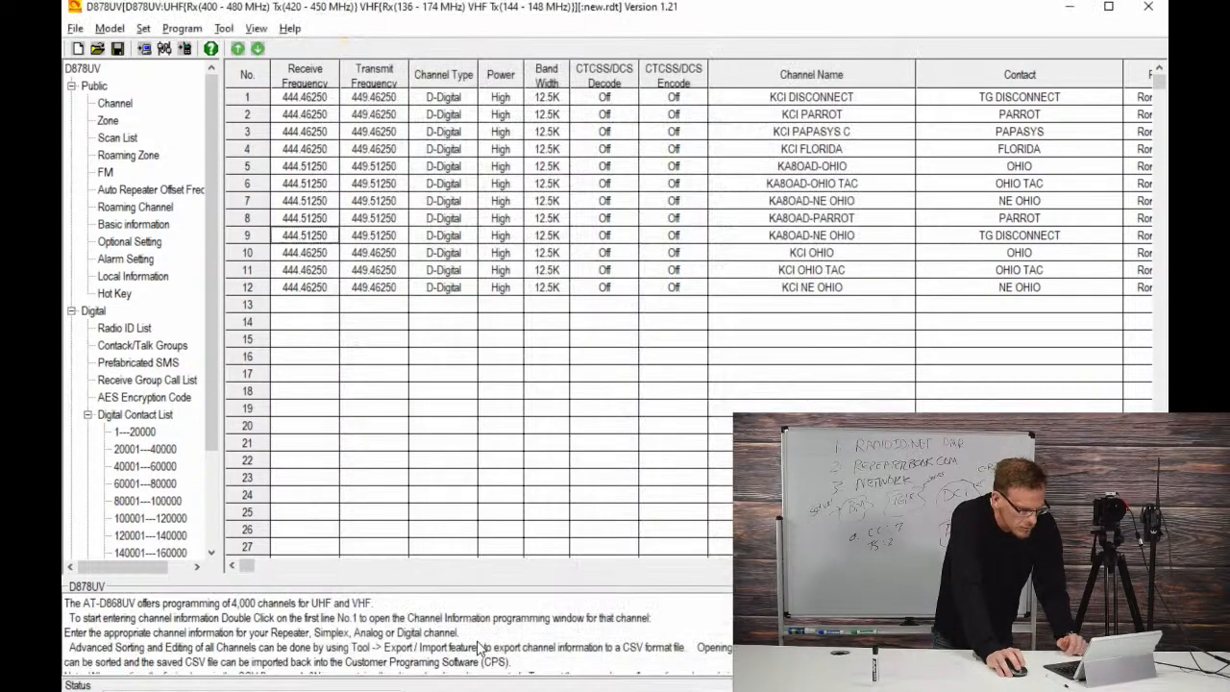
# Step: Add the channels KCI OHIO, KCI OHIO TAC and KCI NE OHIO to KCI ZONE and save the zone
pyautogui.click(108, 121)
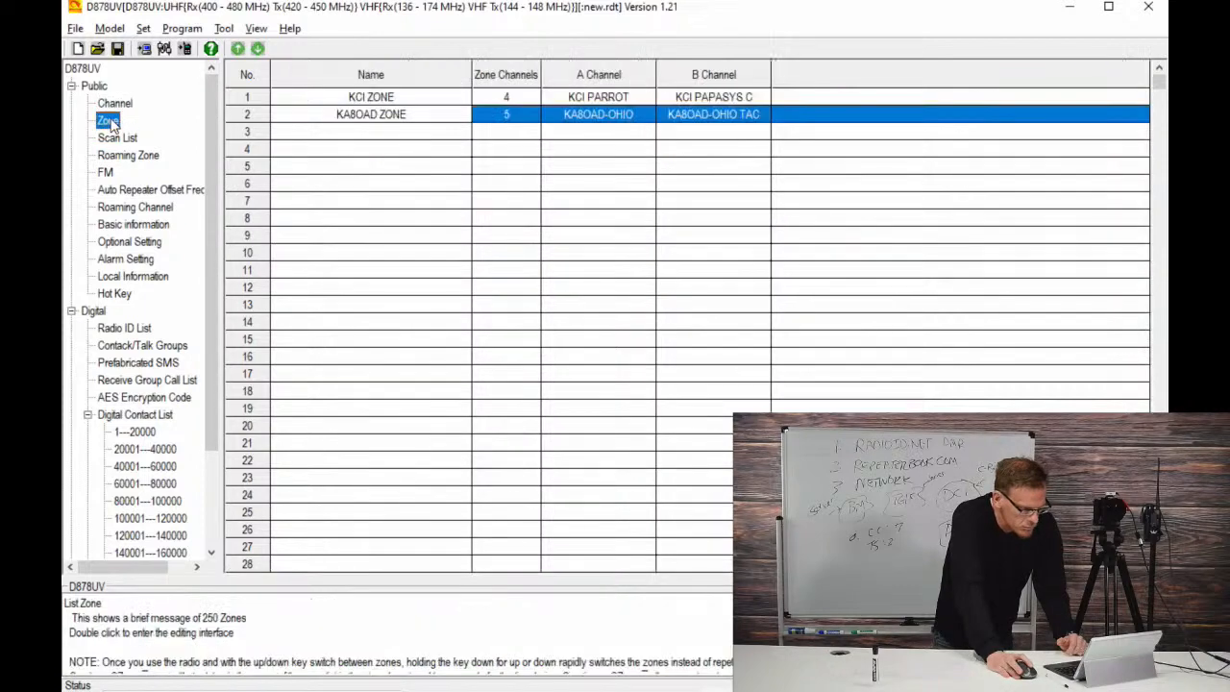
pyautogui.doubleClick(376, 100)
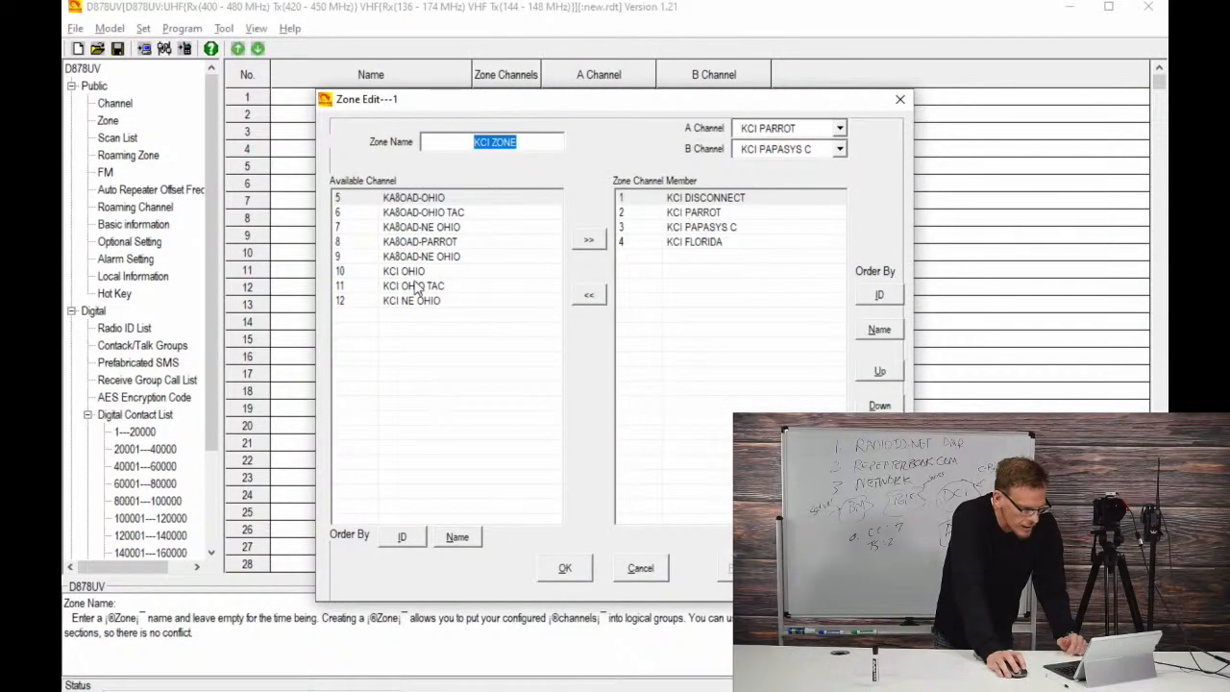
pyautogui.click(411, 275)
pyautogui.click(588, 240)
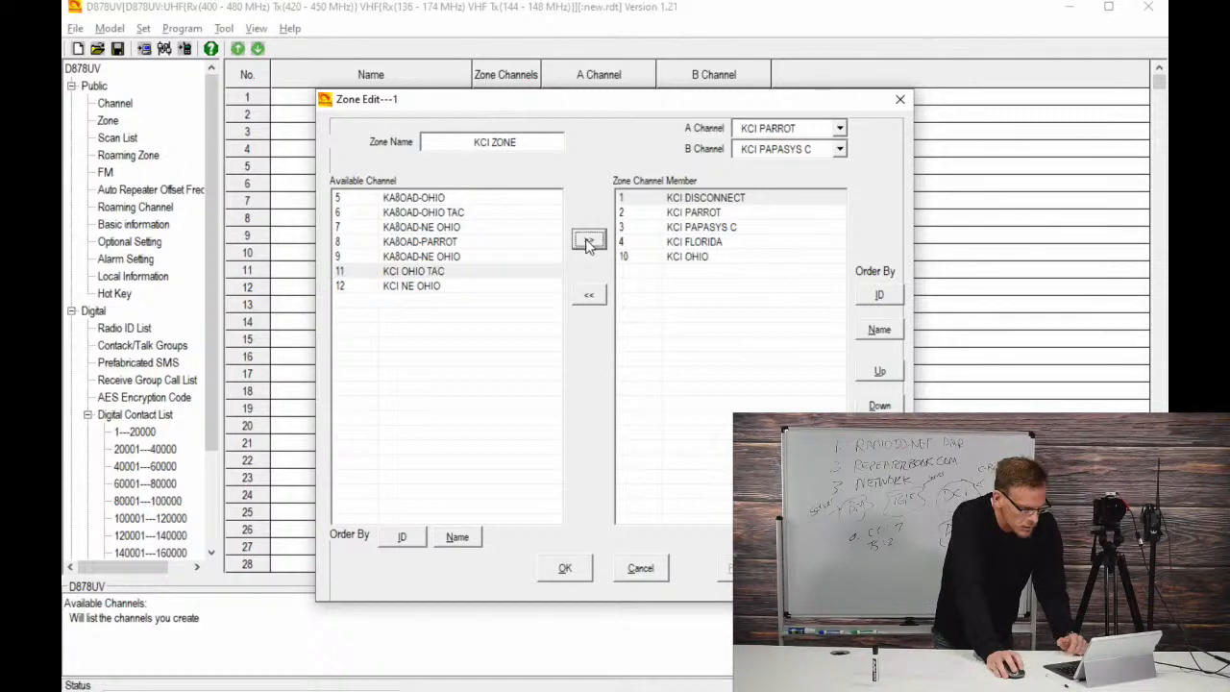
pyautogui.click(590, 242)
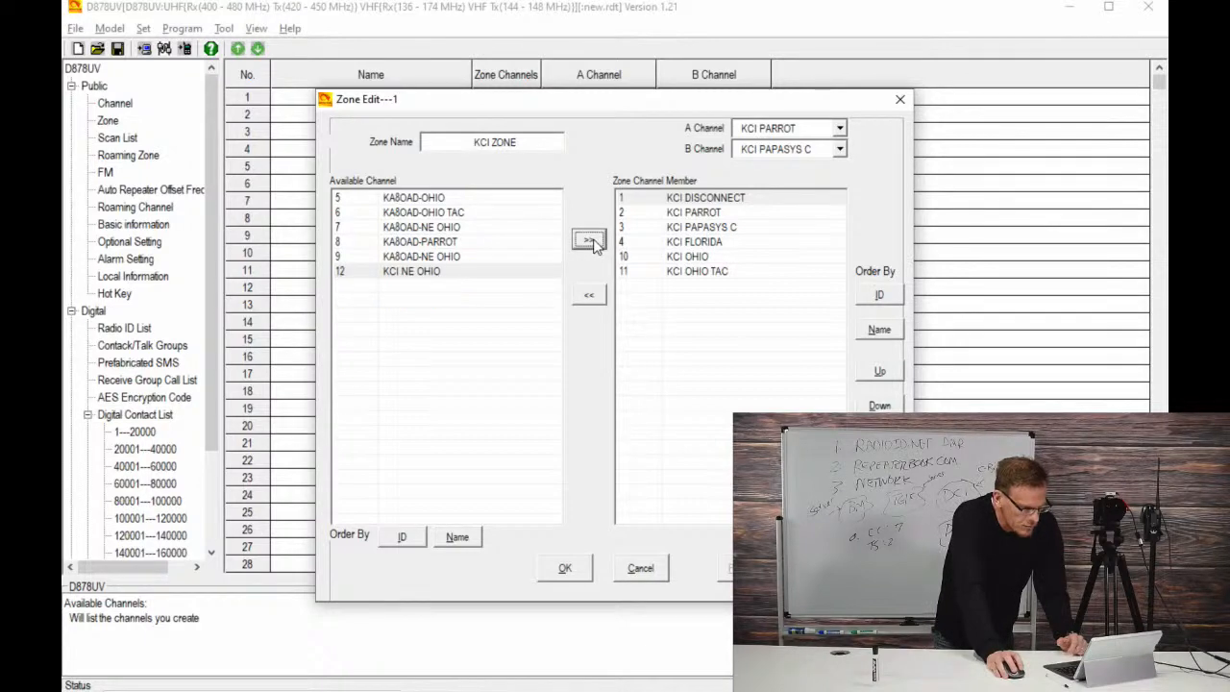
pyautogui.click(593, 244)
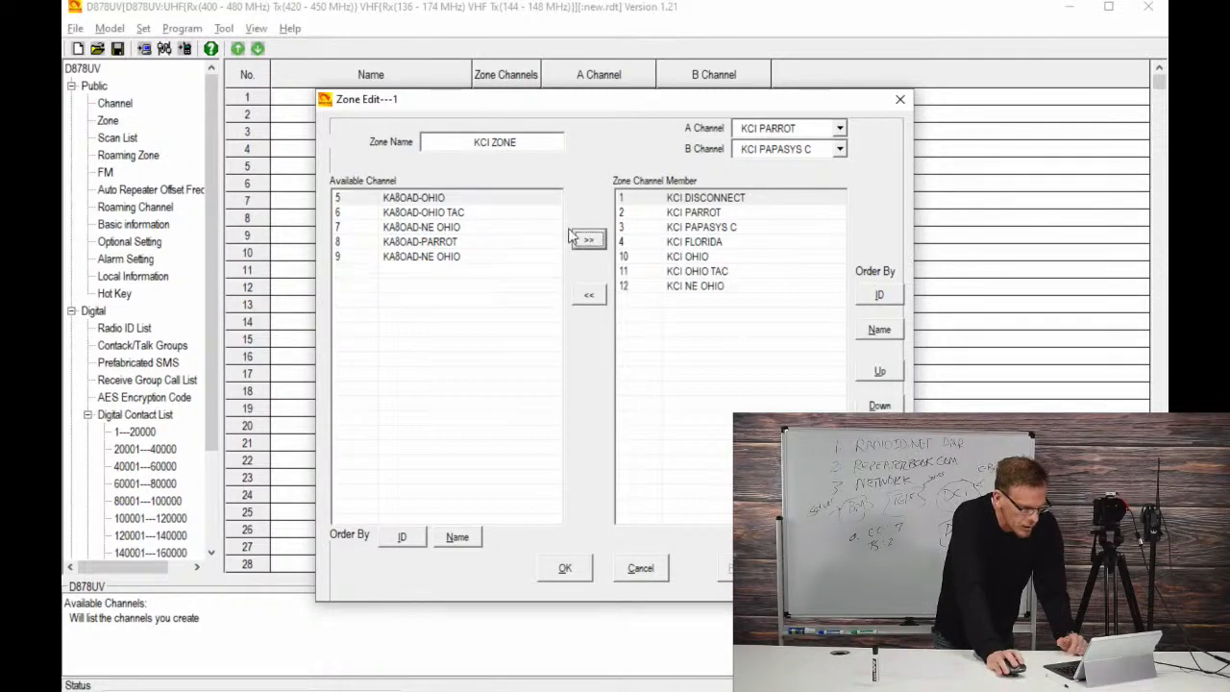
pyautogui.click(568, 568)
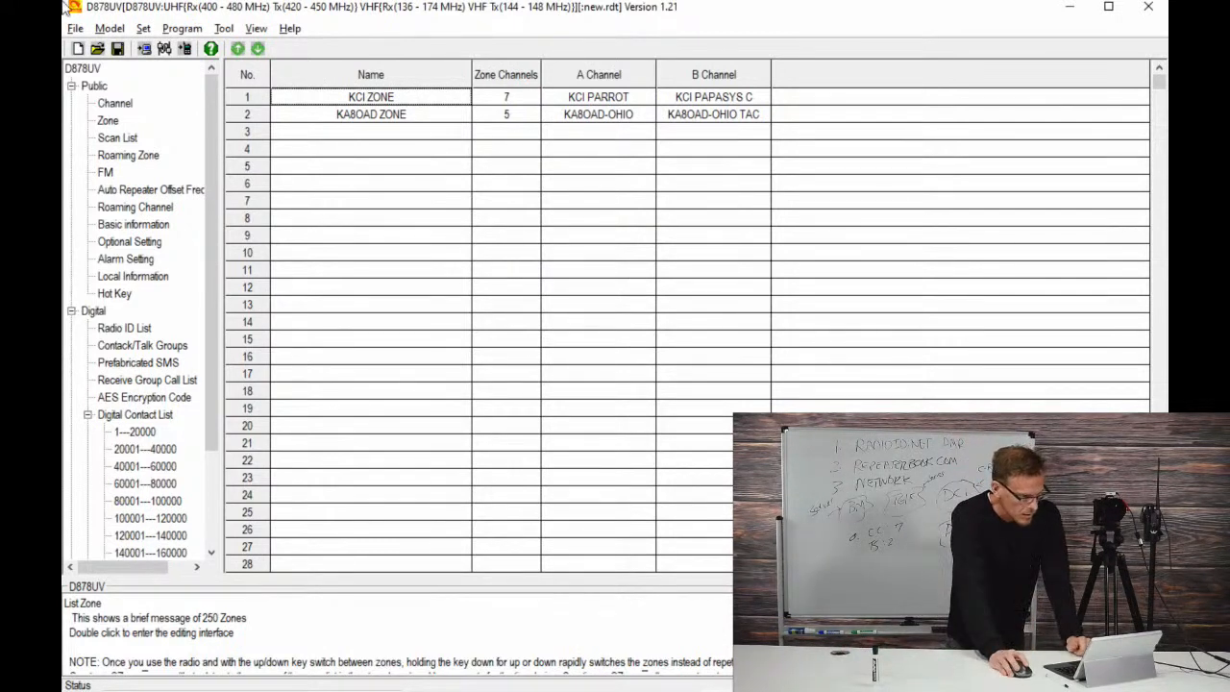
# Step: Write the codeplug to the radio with only Other Data included, leaving out the Digital Contact List
pyautogui.click(169, 31)
pyautogui.click(201, 69)
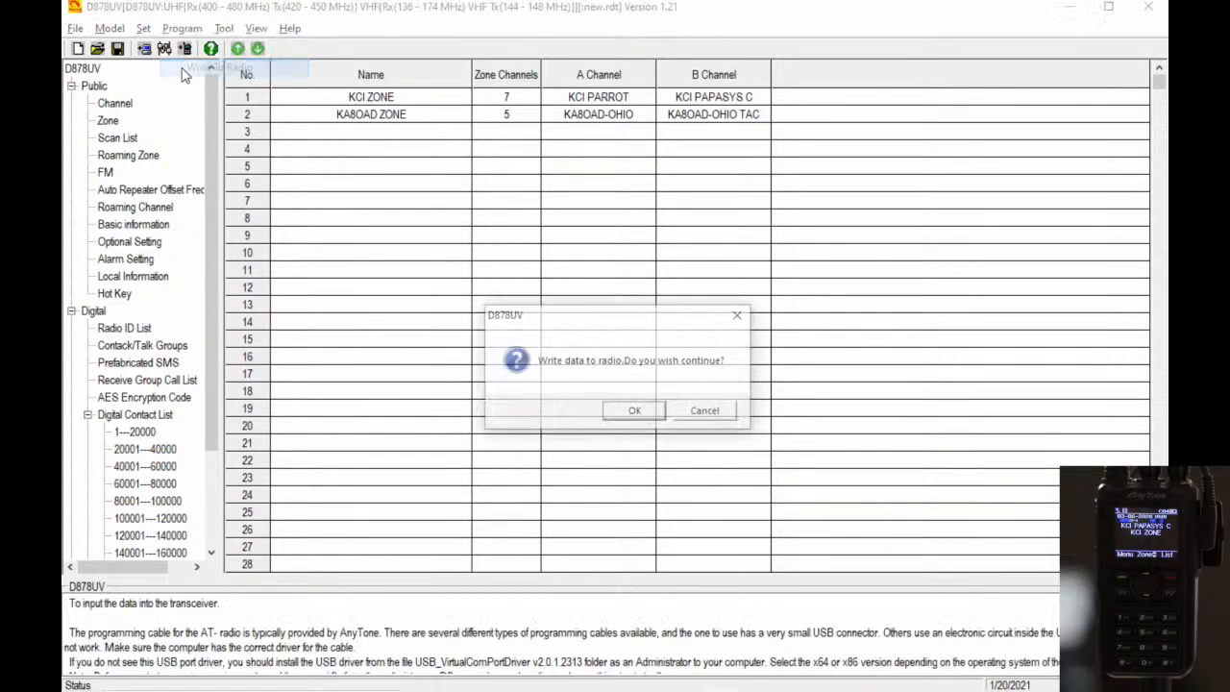
pyautogui.click(647, 415)
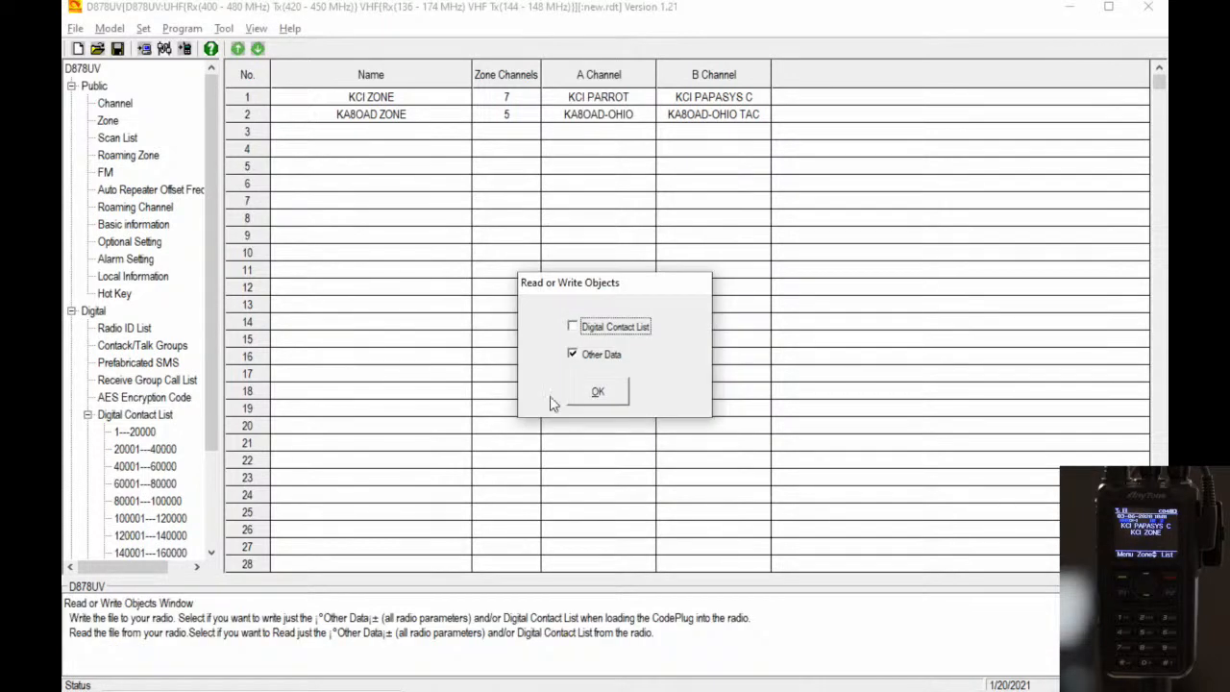
pyautogui.click(605, 398)
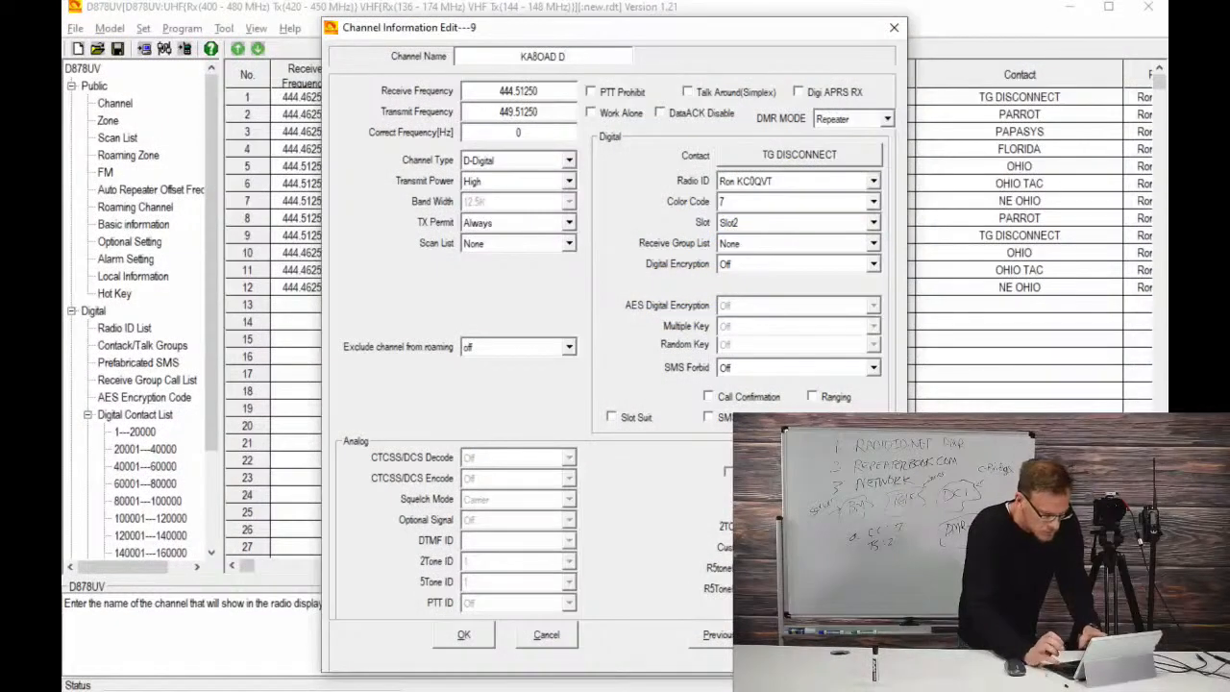
pyautogui.write('OAD D')
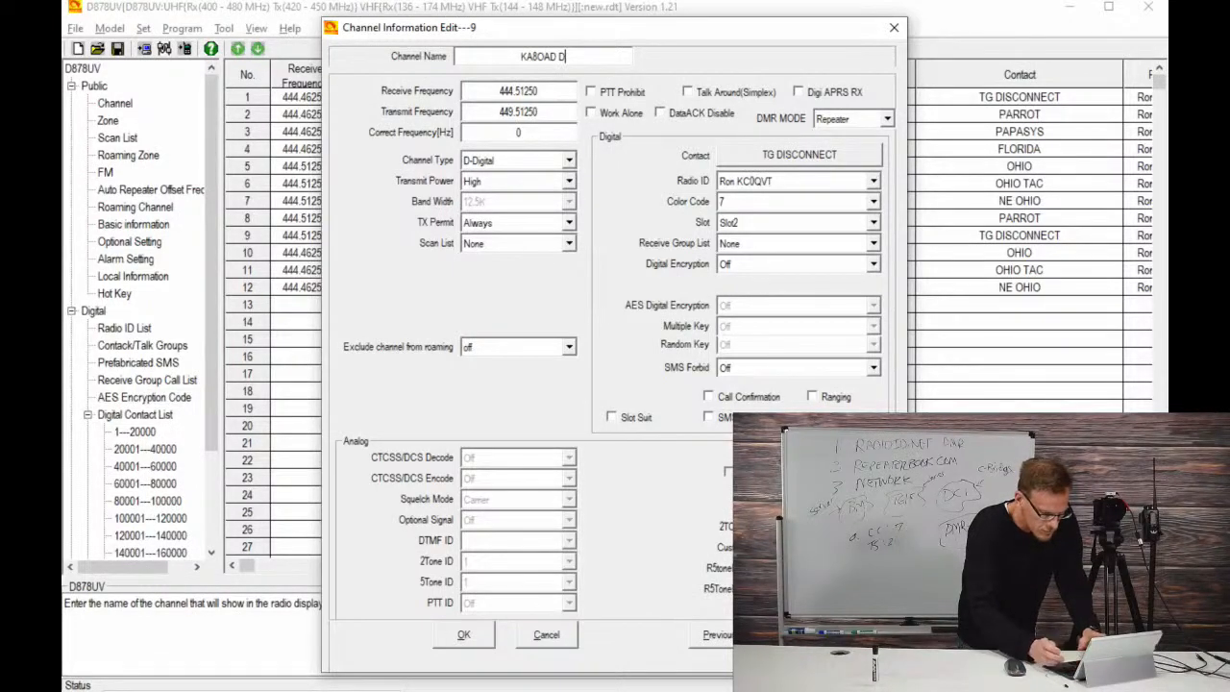
pyautogui.write('ISCNN')
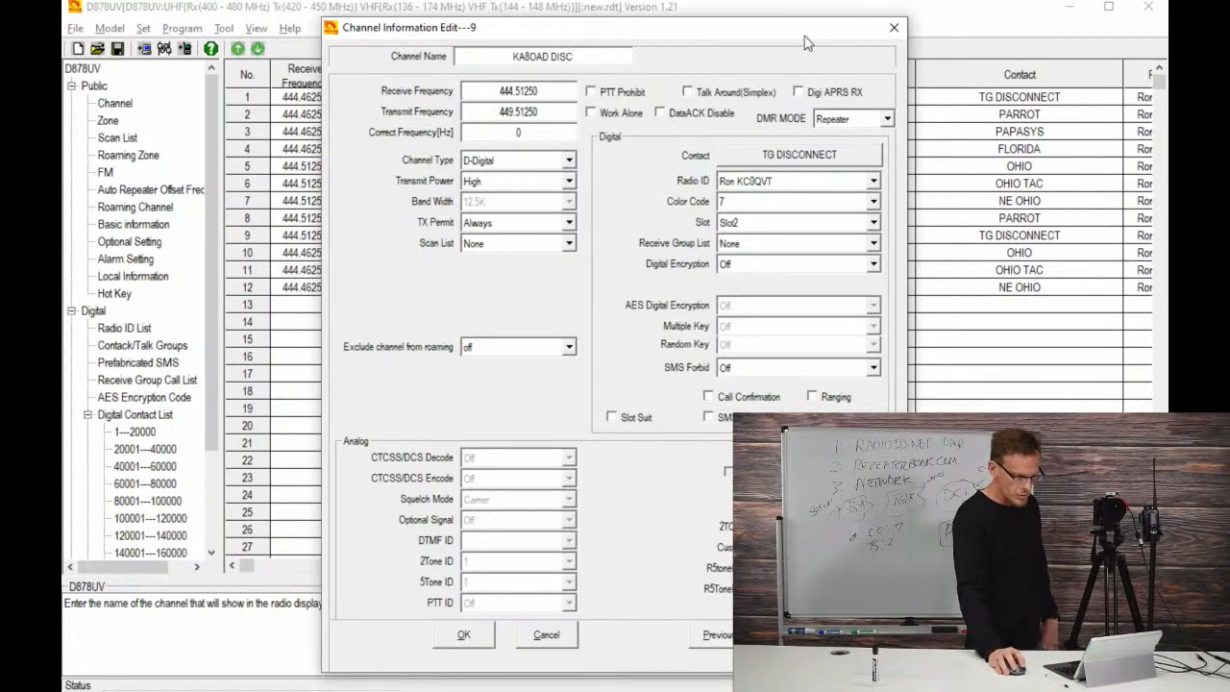
pyautogui.click(465, 636)
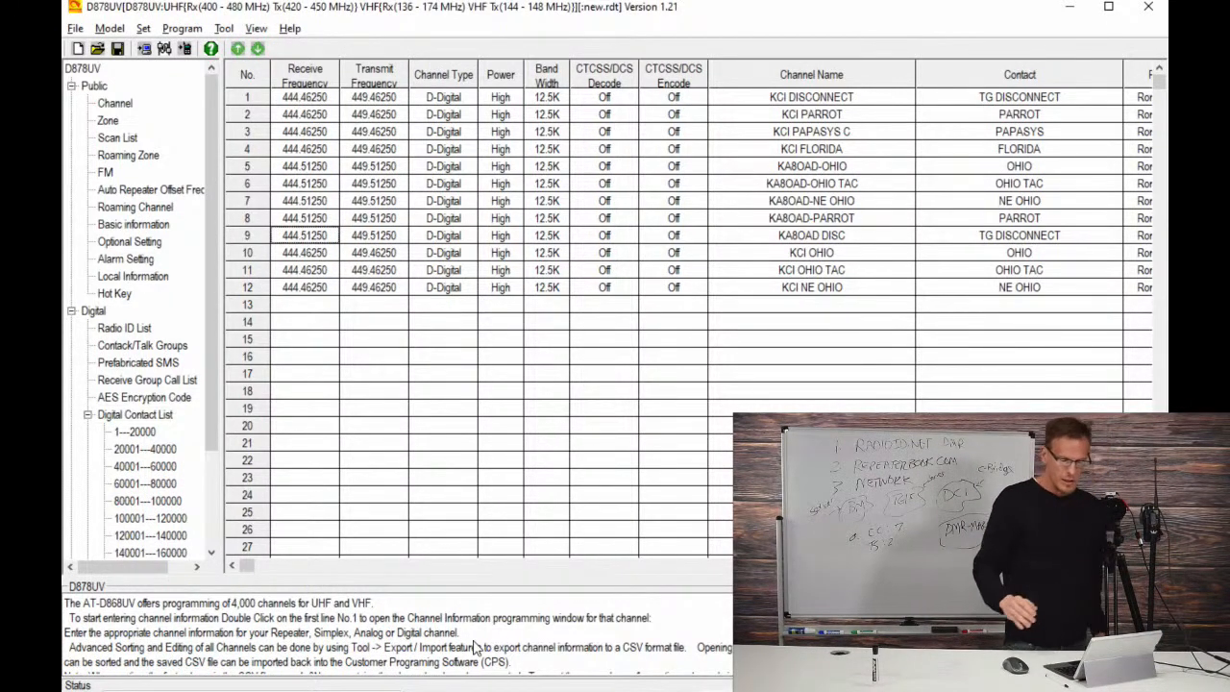
pyautogui.click(183, 31)
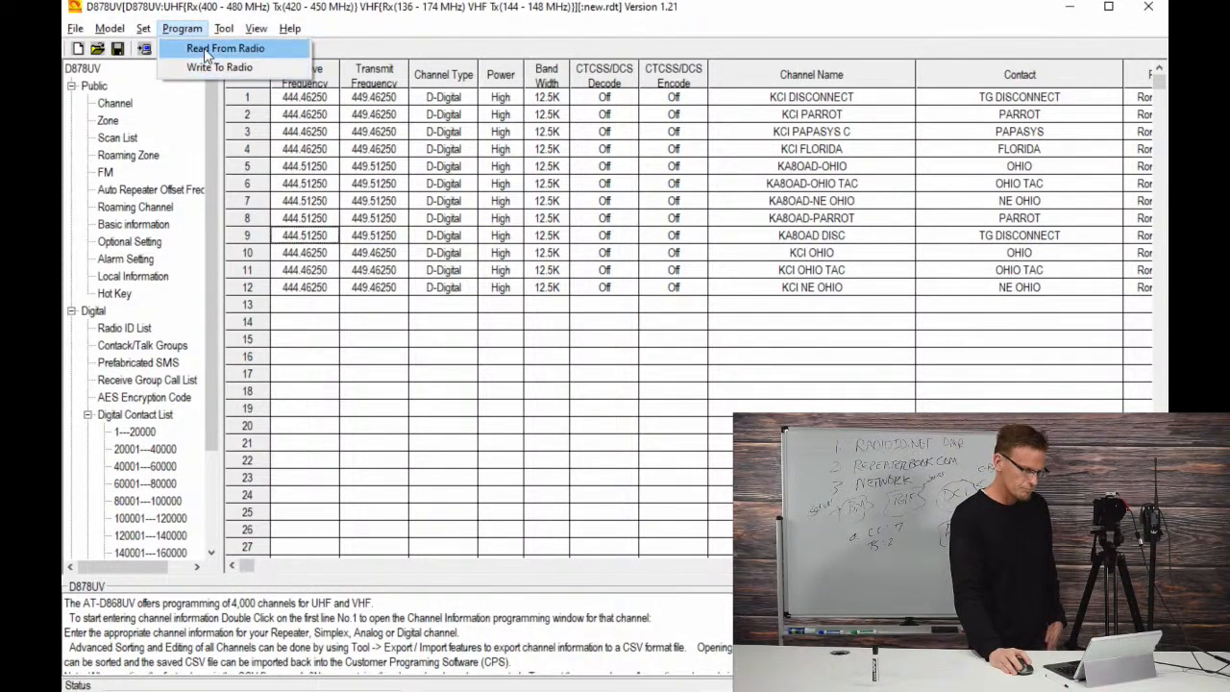
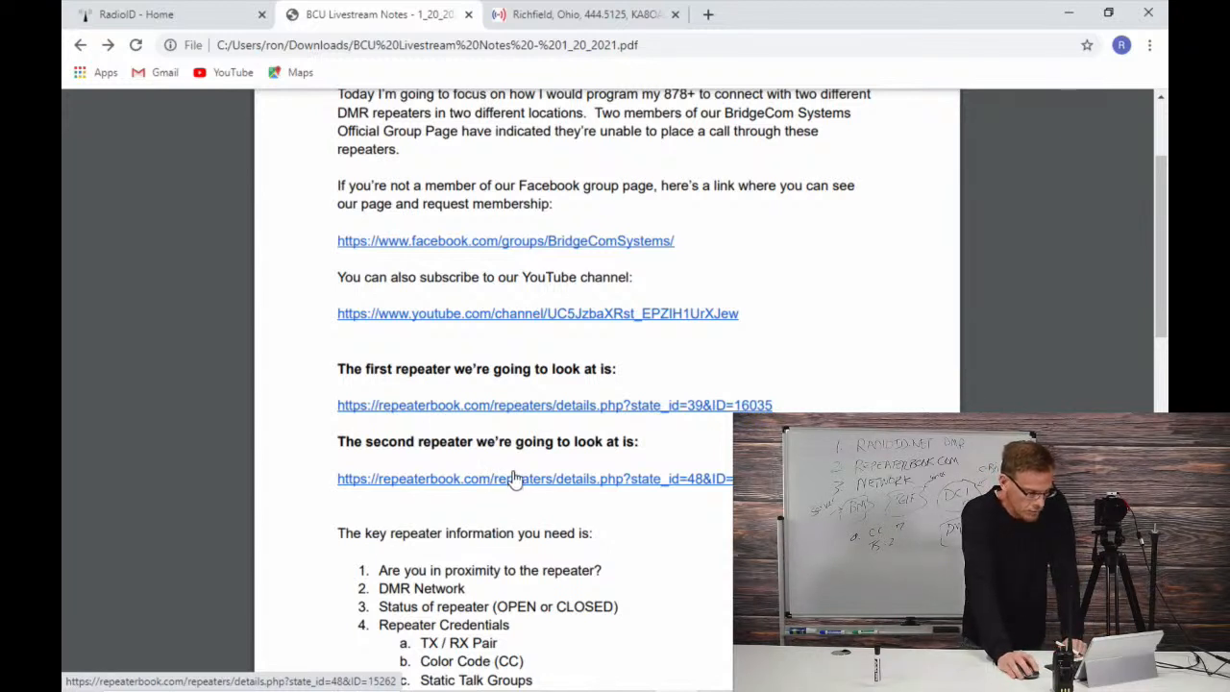
# Step: Open the second repeater's RepeaterBook link from the livestream notes in a new tab and switch to that page
pyautogui.rightClick(562, 487)
pyautogui.click(596, 495)
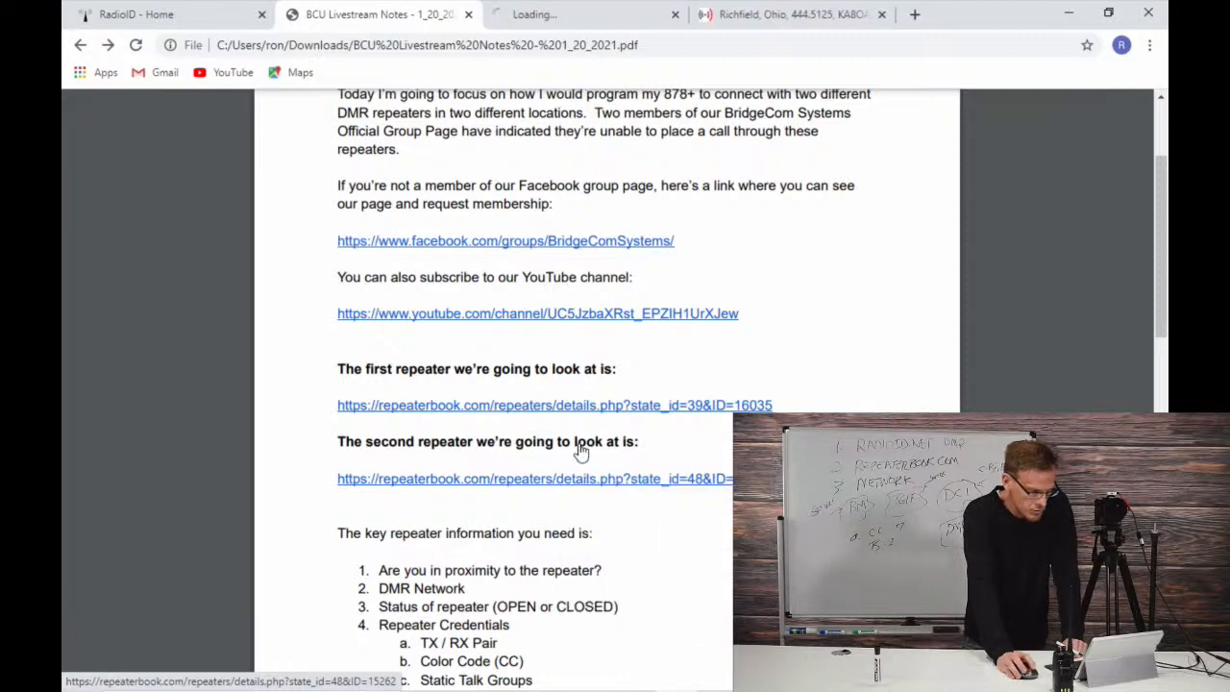
pyautogui.click(577, 17)
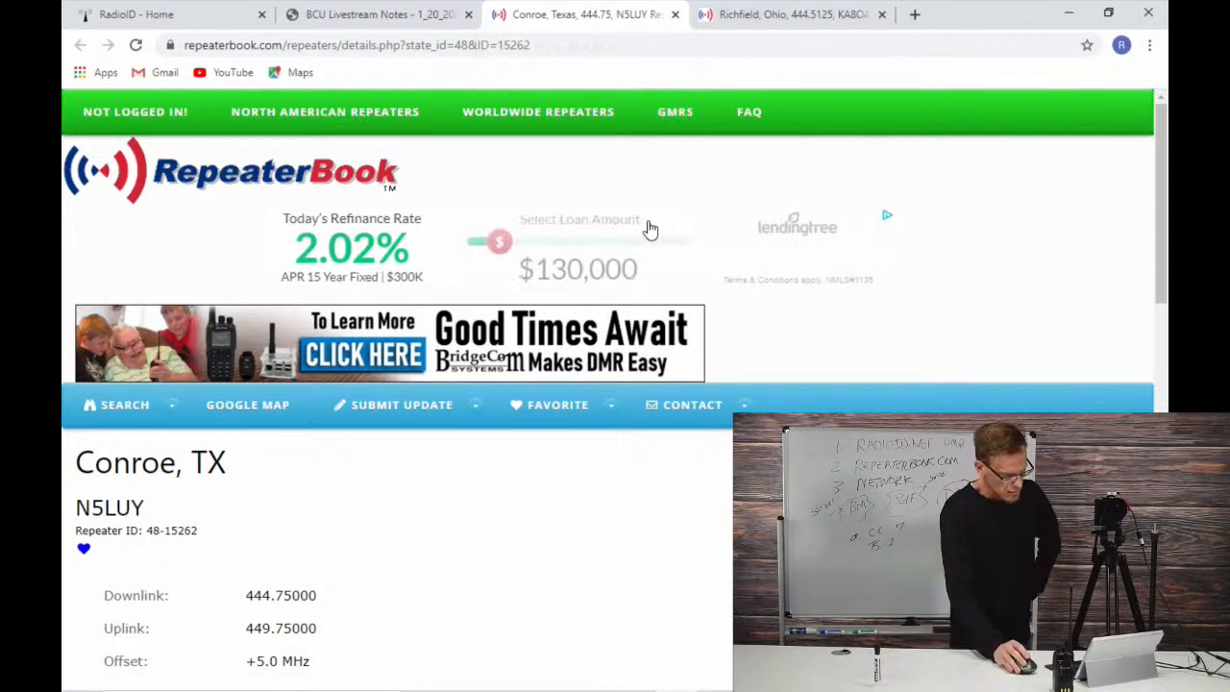
# Step: Examine the Conroe, TX repeater's frequencies, offset, color code, networks, use status and notes
pyautogui.scroll(-2, 530, 355)
pyautogui.moveTo(497, 345)
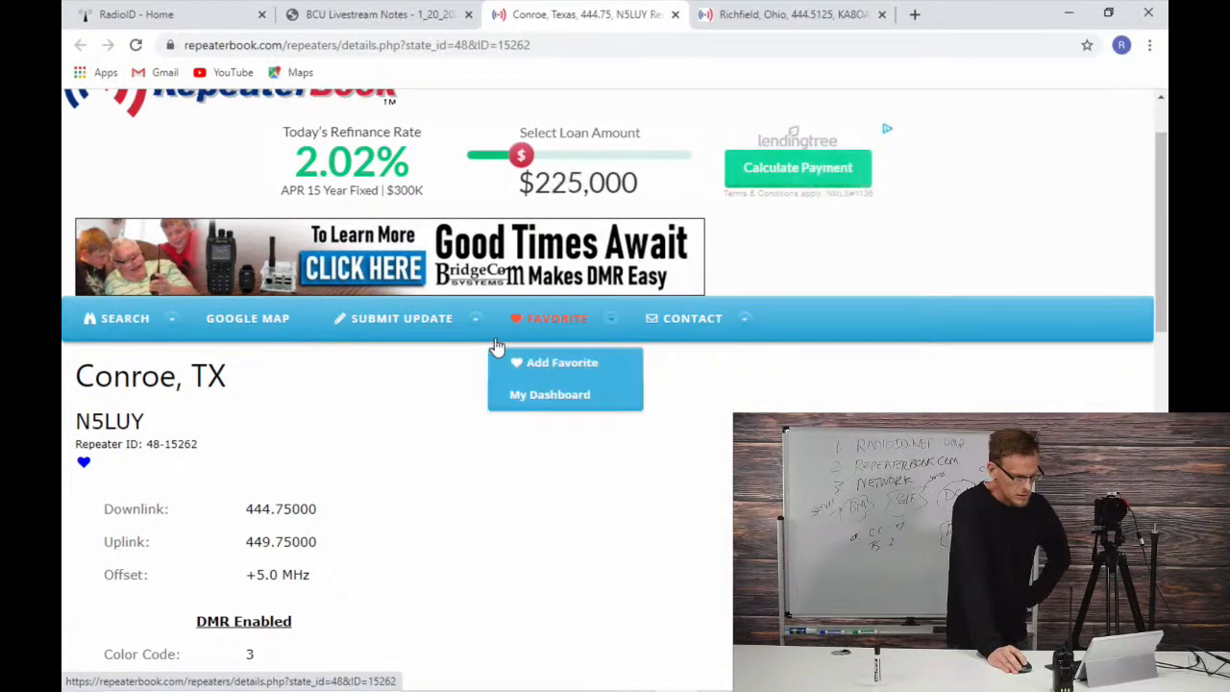
pyautogui.scroll(-3, 496, 346)
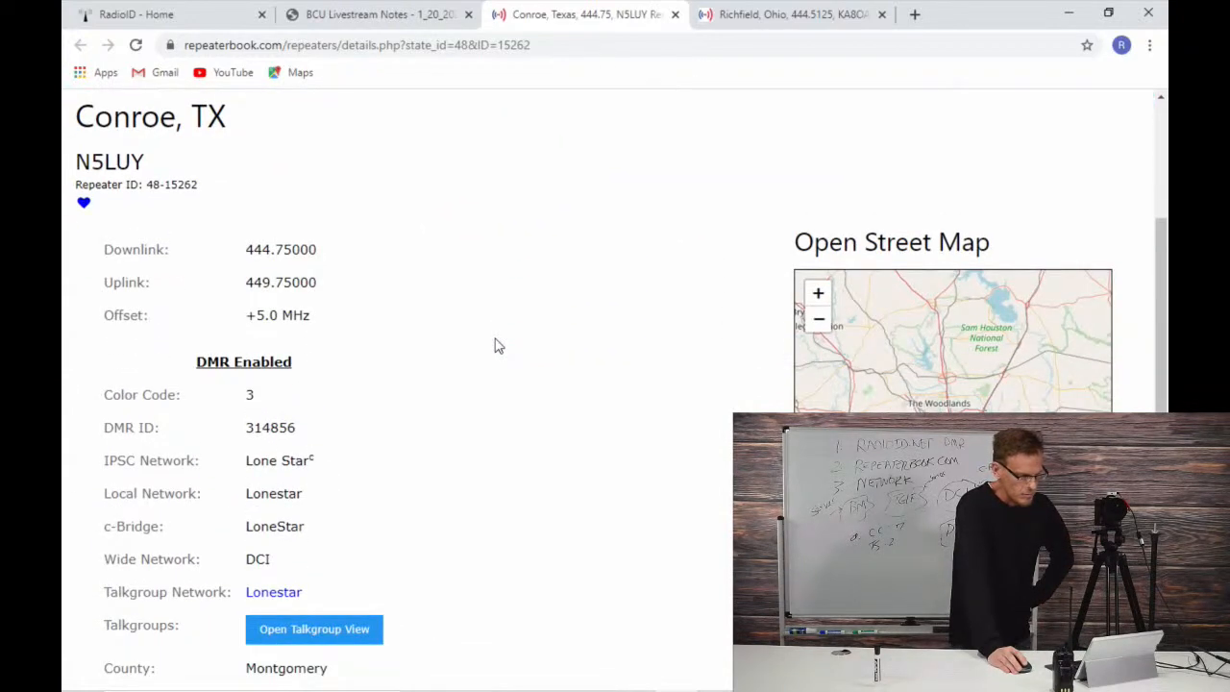
pyautogui.scroll(-1, 496, 346)
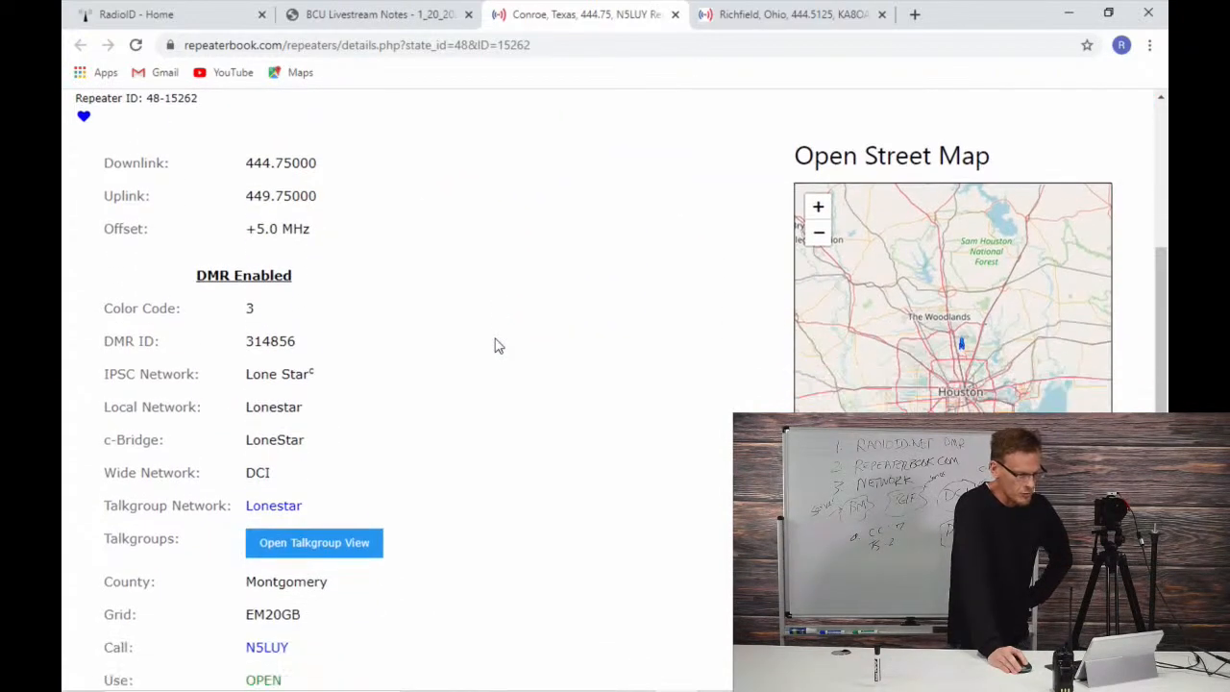
pyautogui.scroll(-1, 497, 346)
pyautogui.scroll(-1, 497, 346)
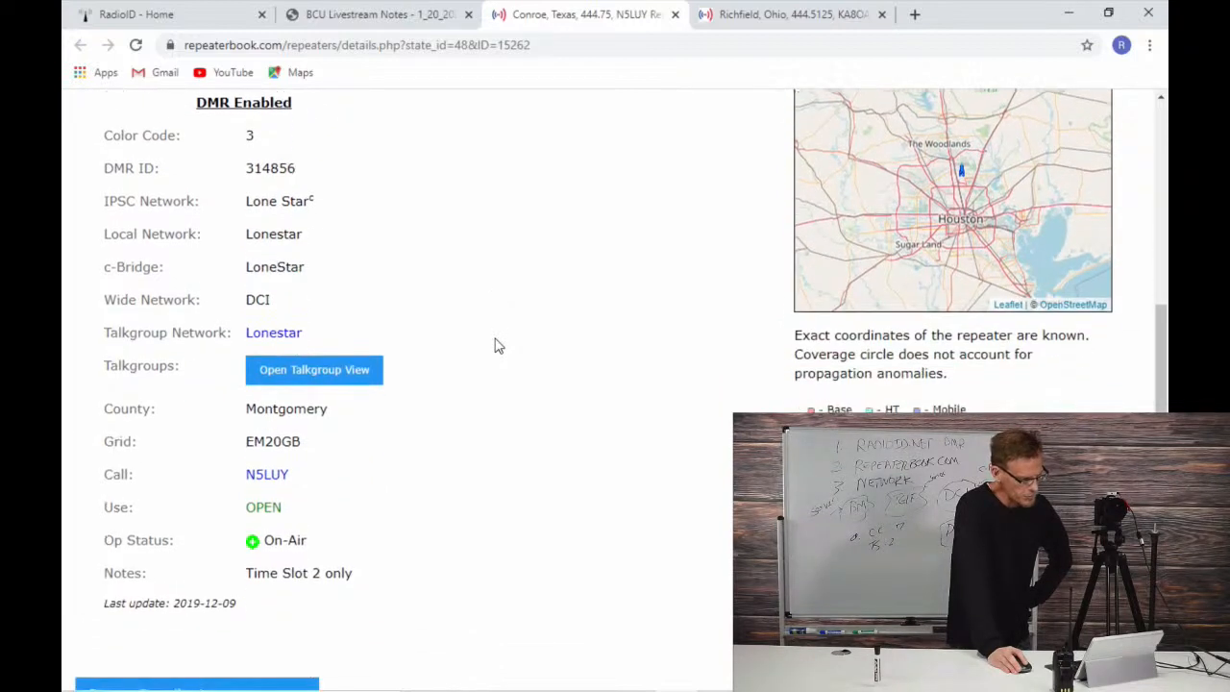
pyautogui.scroll(1, 497, 346)
pyautogui.scroll(1, 488, 346)
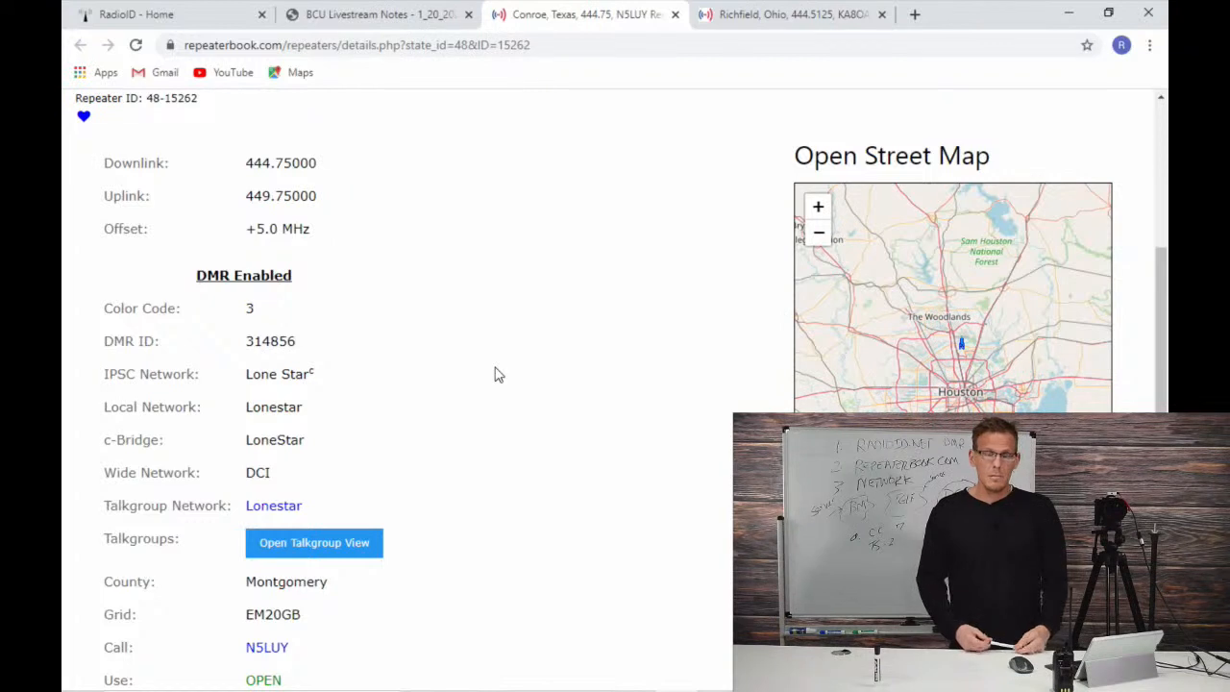
pyautogui.scroll(-3, 496, 373)
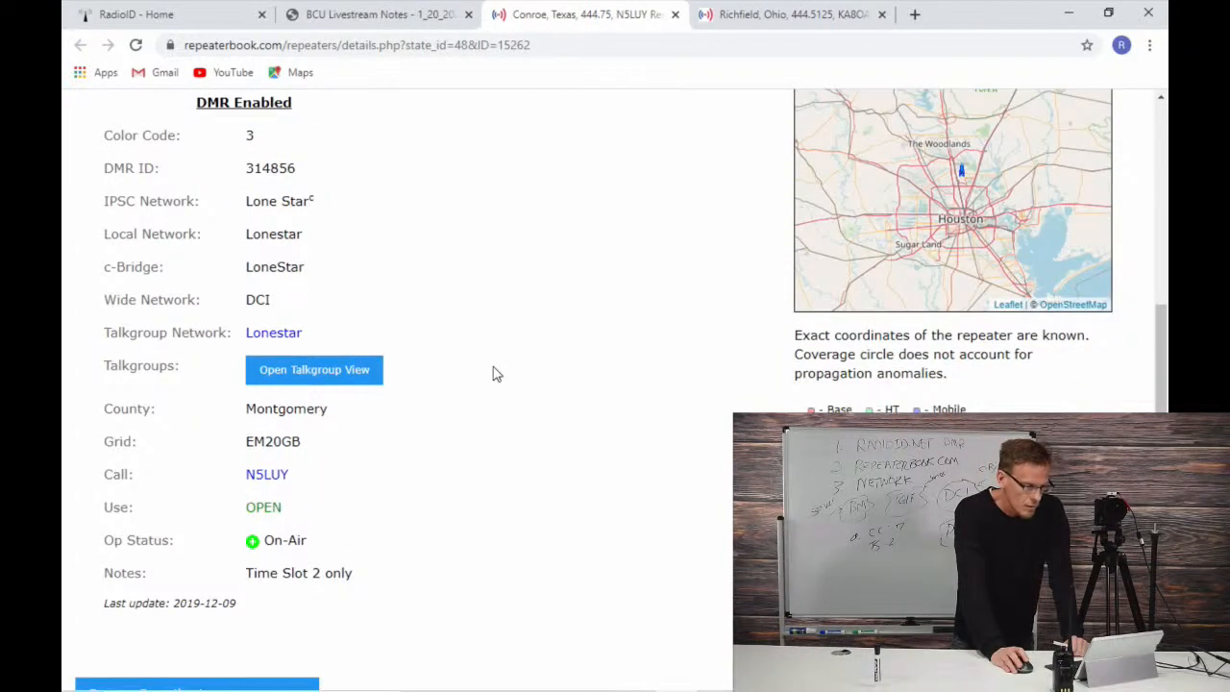
# Step: Expand the Conroe repeater's talkgroup list and compare its time slots, talk groups and access types with the repeater notes
pyautogui.click(325, 375)
pyautogui.scroll(-3, 326, 380)
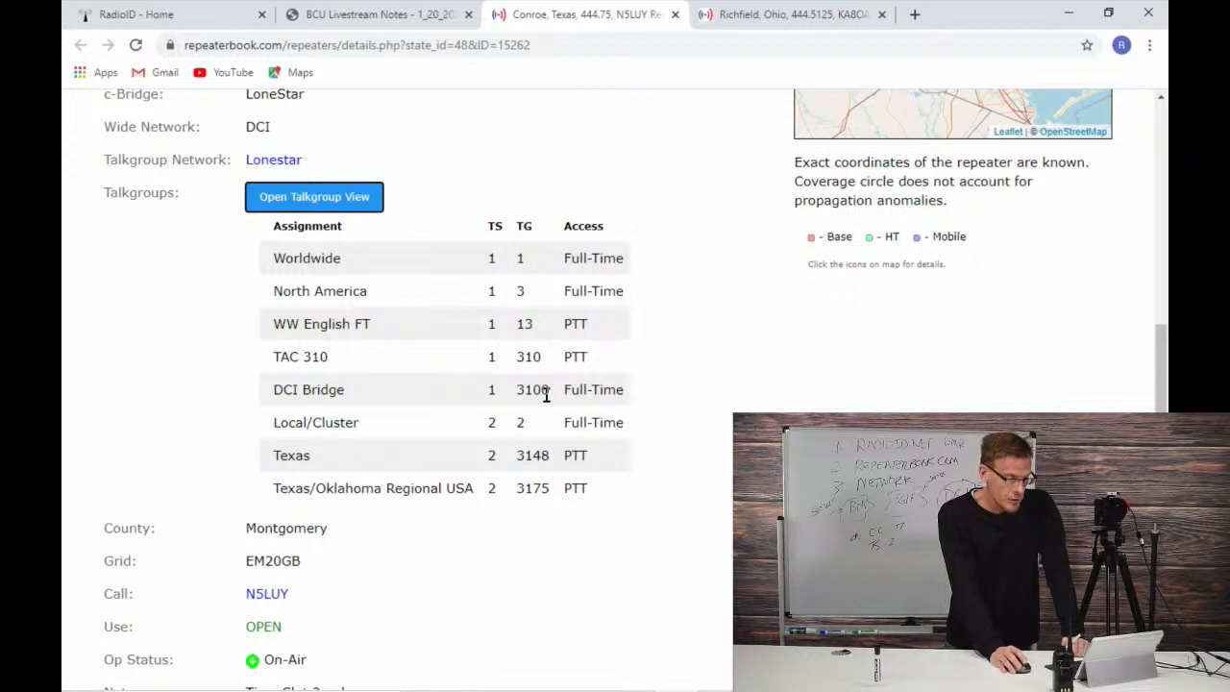
pyautogui.scroll(-2, 535, 411)
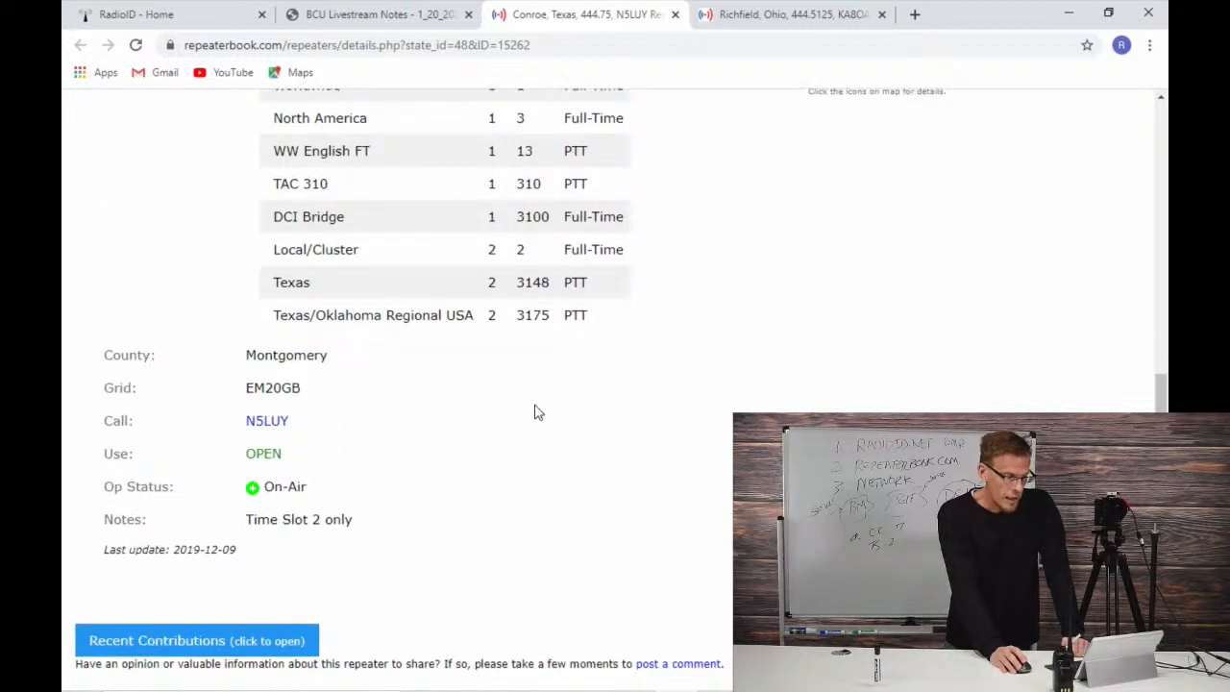
pyautogui.scroll(2, 541, 282)
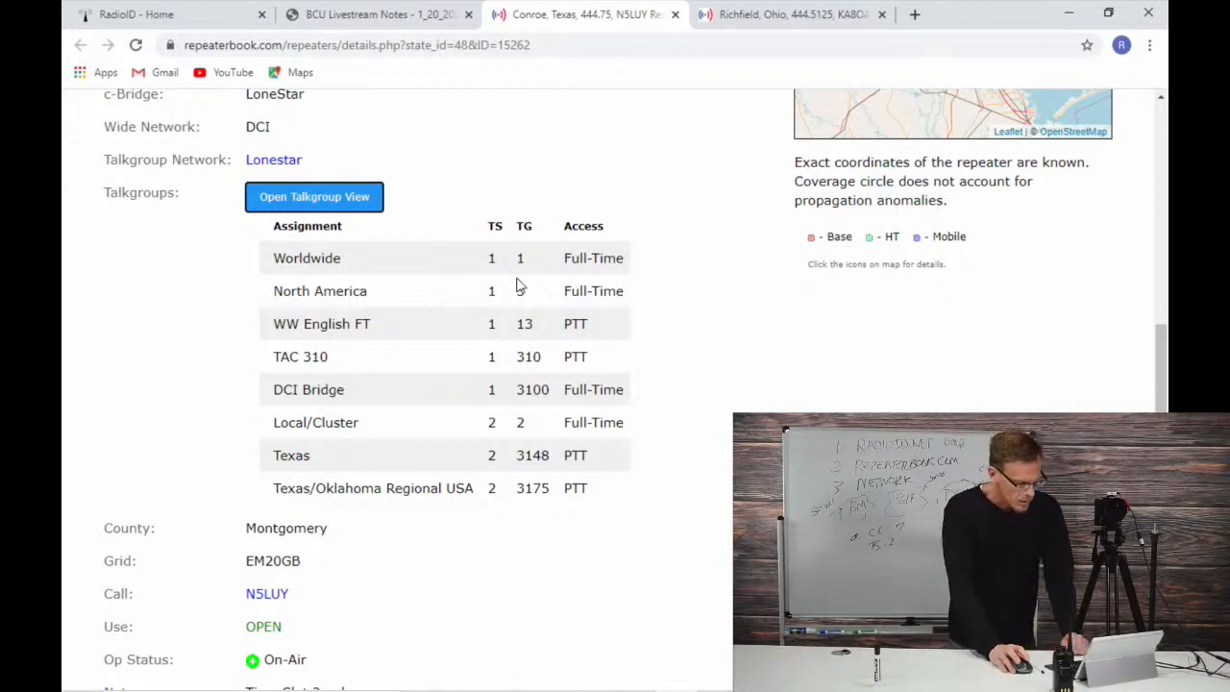
pyautogui.scroll(-2, 365, 413)
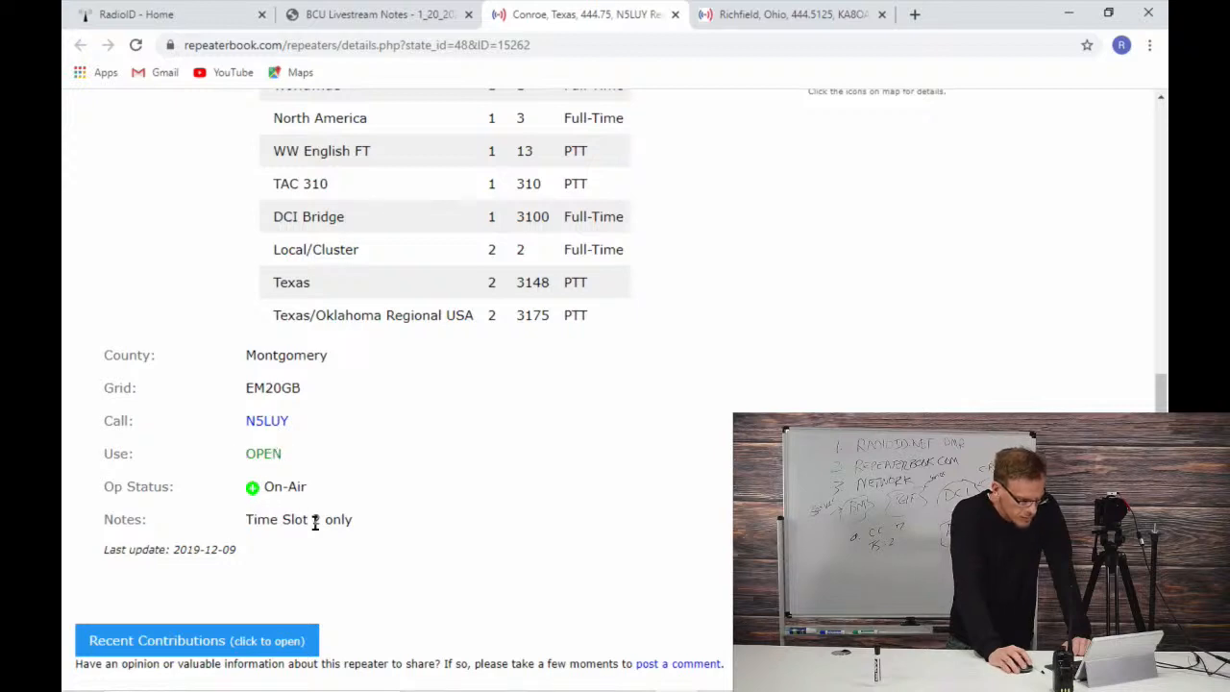
pyautogui.scroll(-1, 327, 534)
pyautogui.scroll(1, 317, 500)
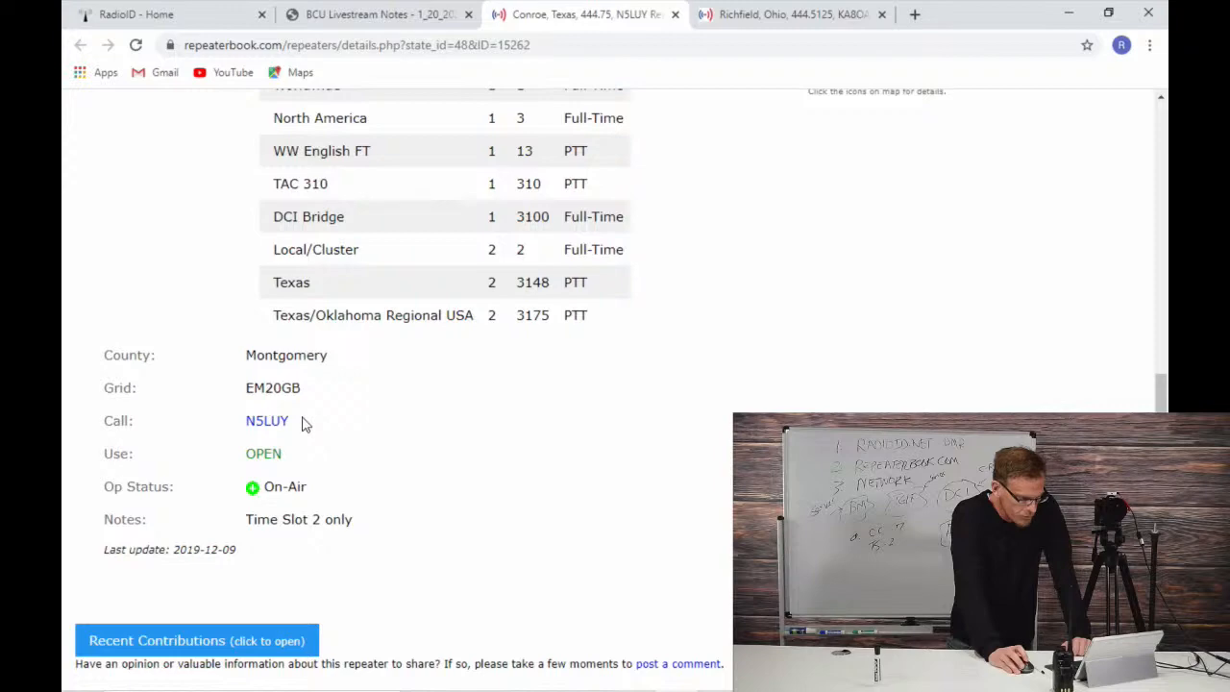
pyautogui.scroll(6, 317, 376)
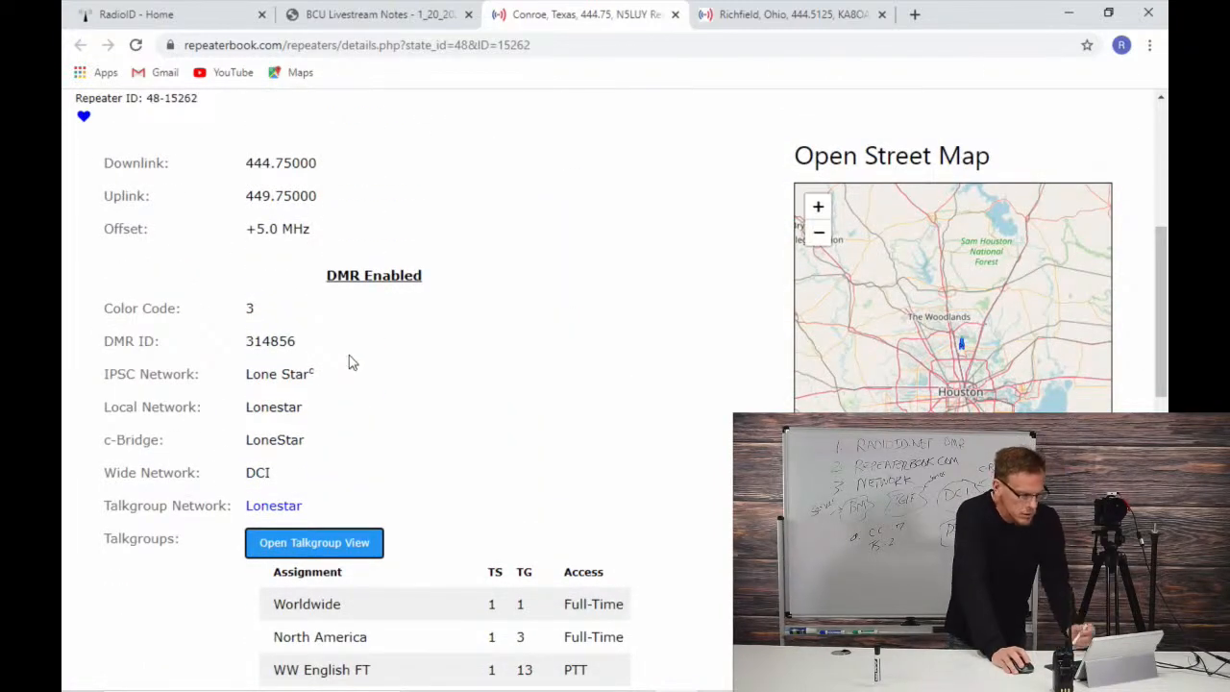
pyautogui.moveTo(197, 684)
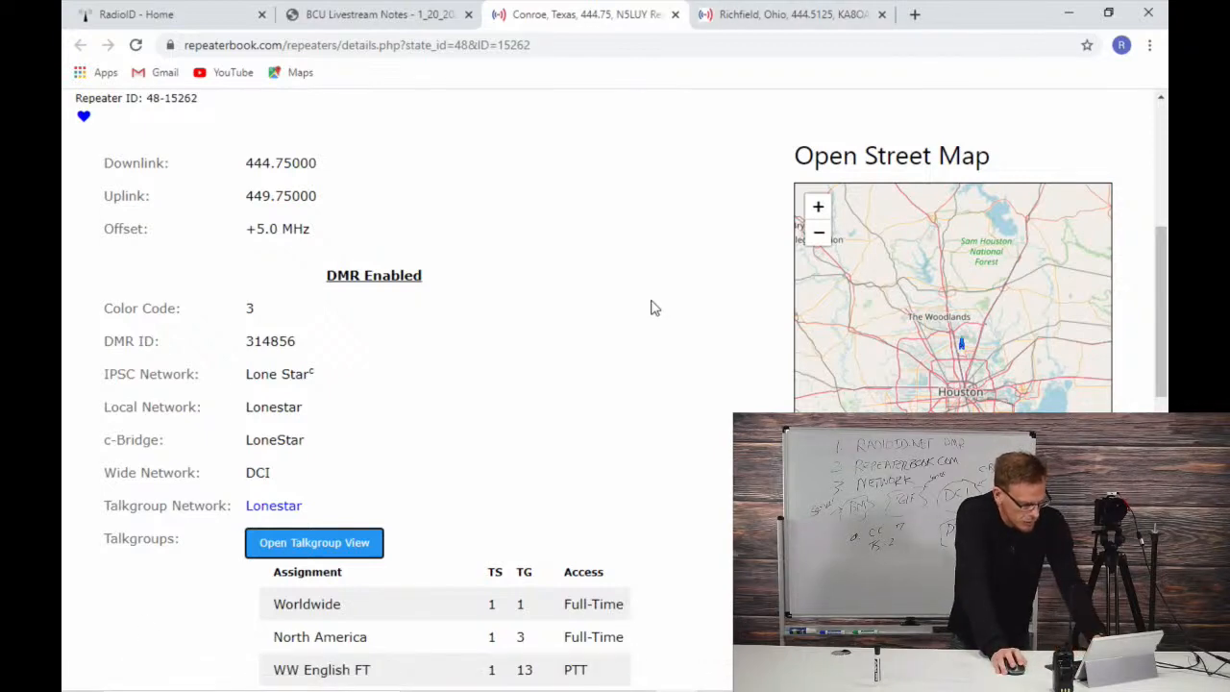
# Step: Switch to the D878UV programming software, open empty channel 14 for editing, and check the Conroe repeater's details in the browser
pyautogui.hotkey('alt', 'Tab')
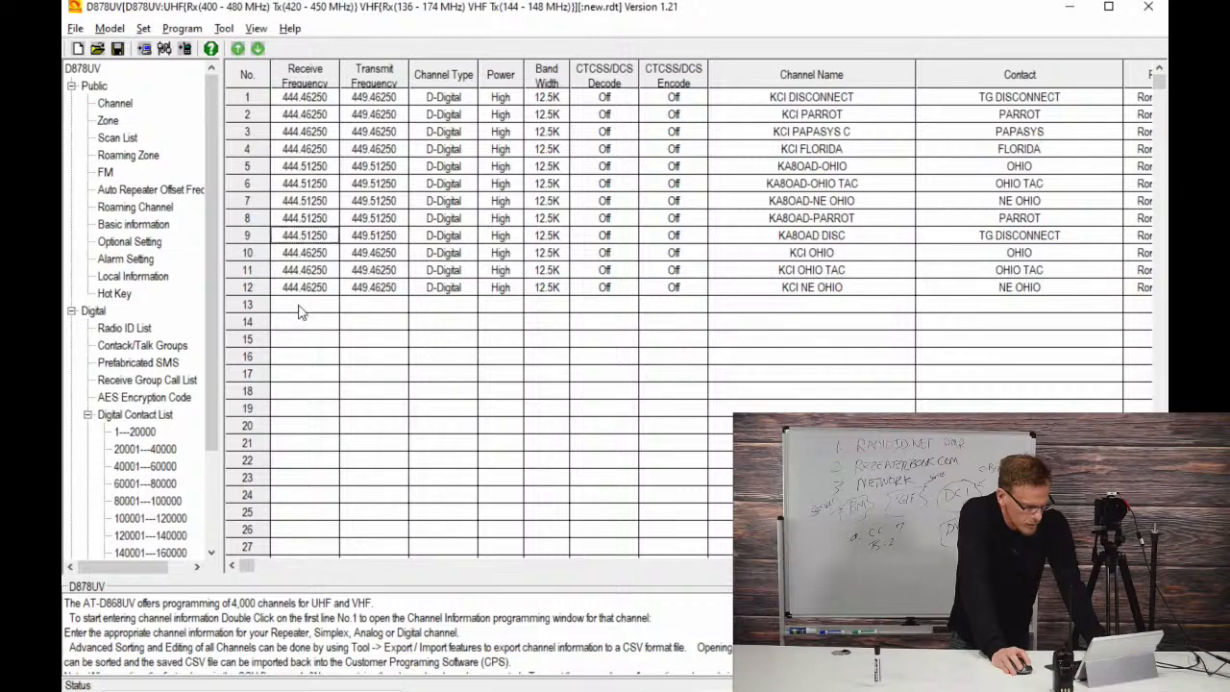
pyautogui.doubleClick(305, 324)
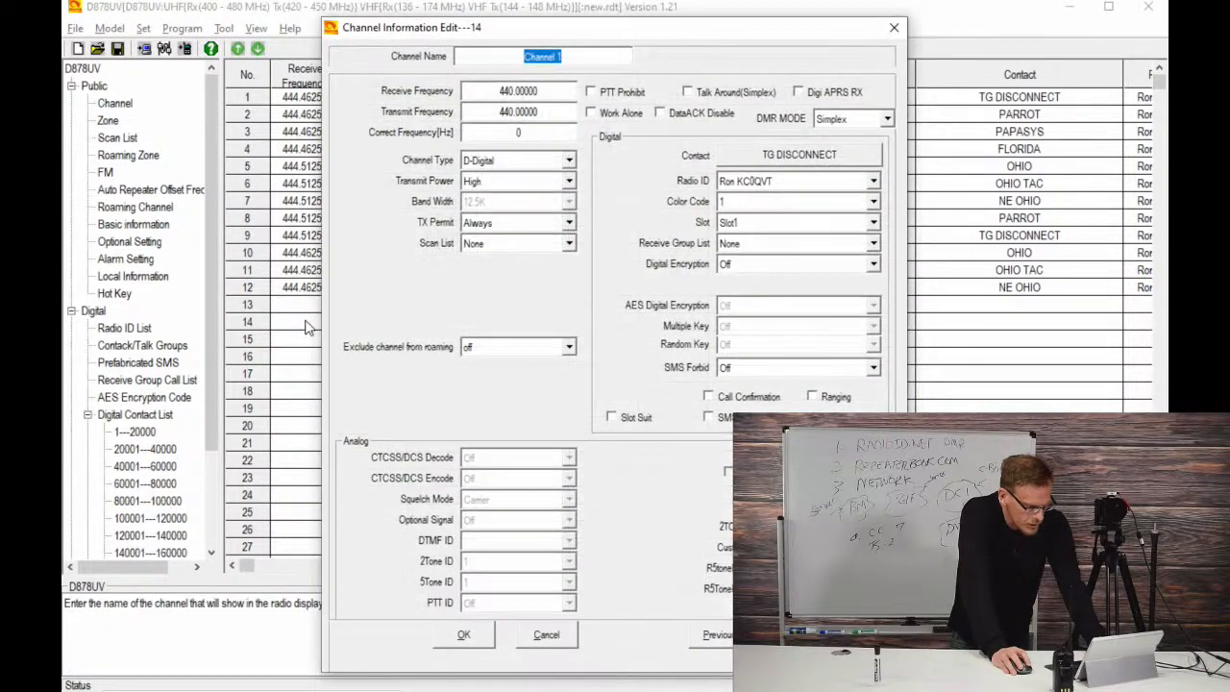
pyautogui.hotkey('alt', 'Tab')
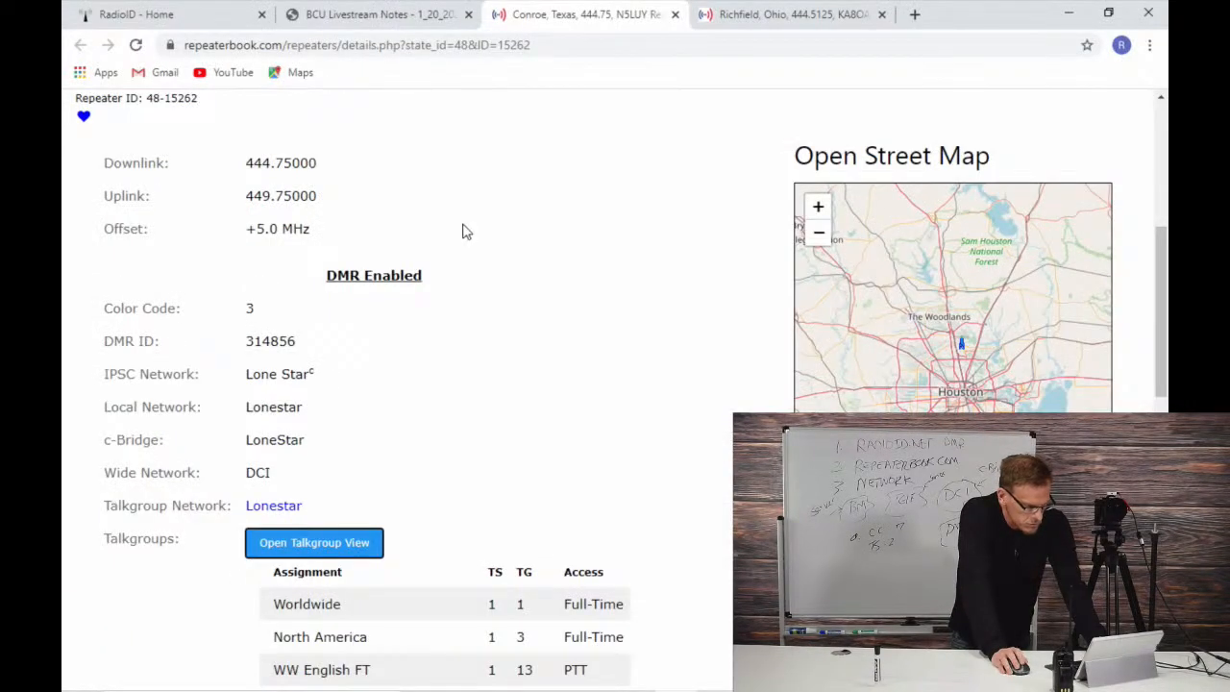
pyautogui.scroll(3, 462, 231)
pyautogui.scroll(-4, 462, 230)
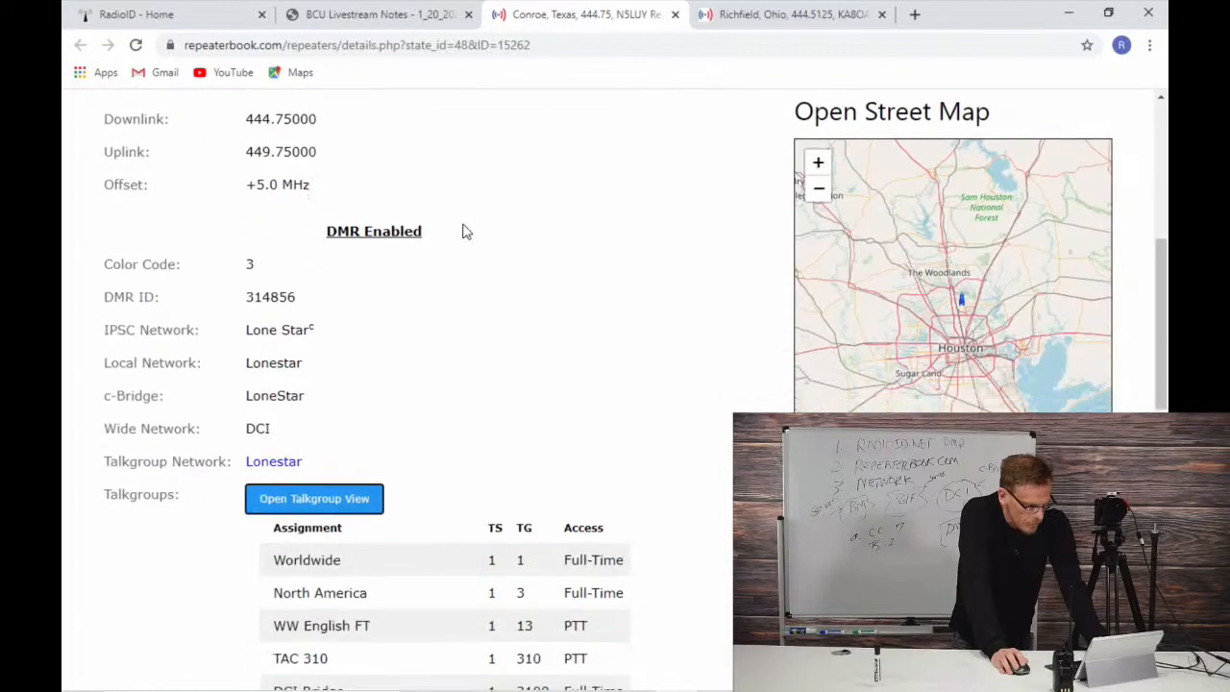
pyautogui.scroll(-2, 462, 231)
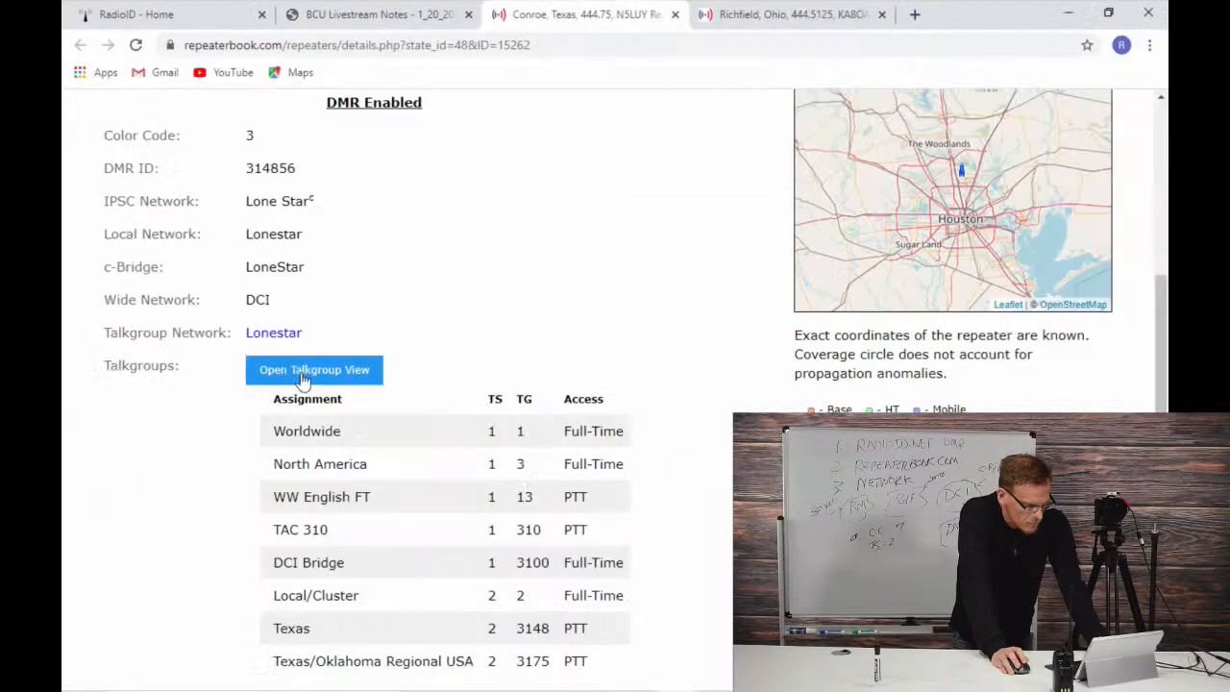
pyautogui.scroll(5, 226, 274)
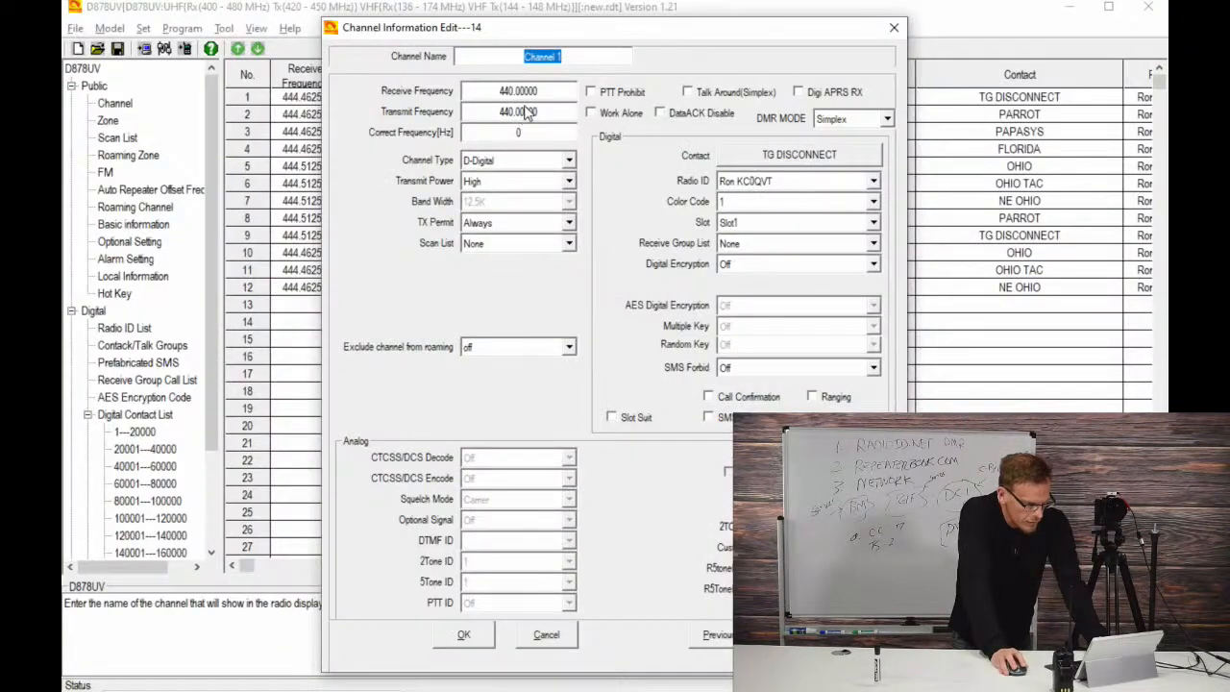
# Step: Set channel 14's receive frequency to 444.75 and its transmit frequency to 449.75, matching the Conroe repeater's downlink and uplink
pyautogui.doubleClick(533, 91)
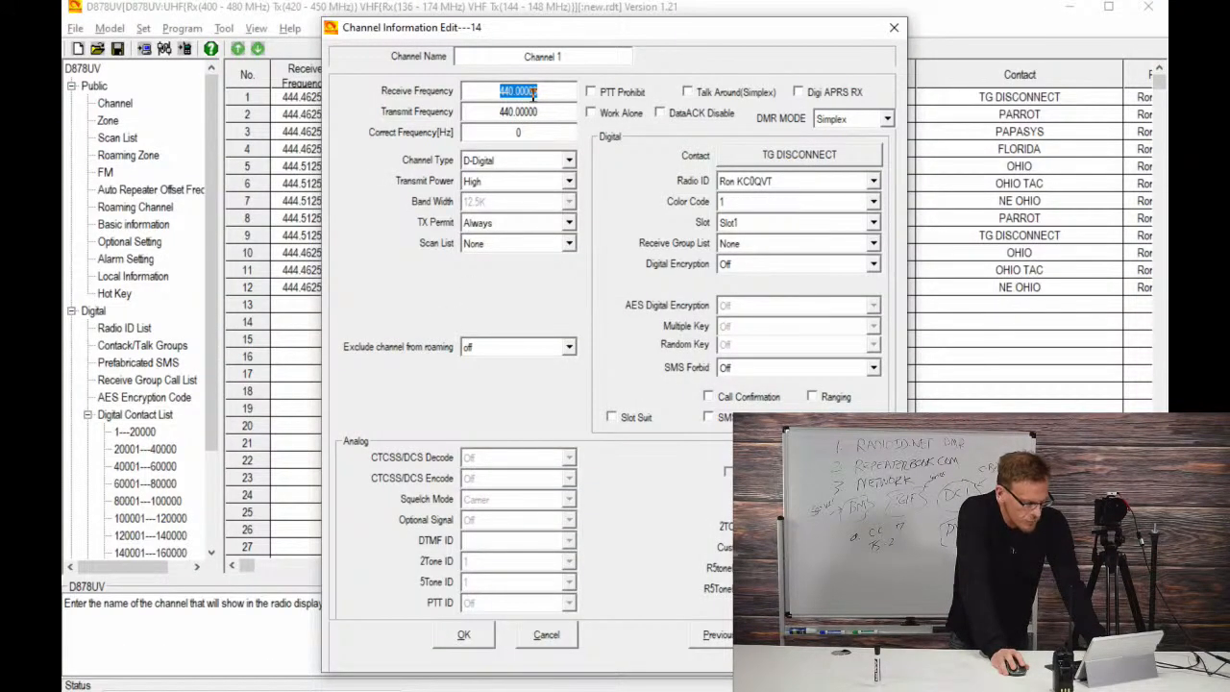
pyautogui.hotkey('alt', 'Tab')
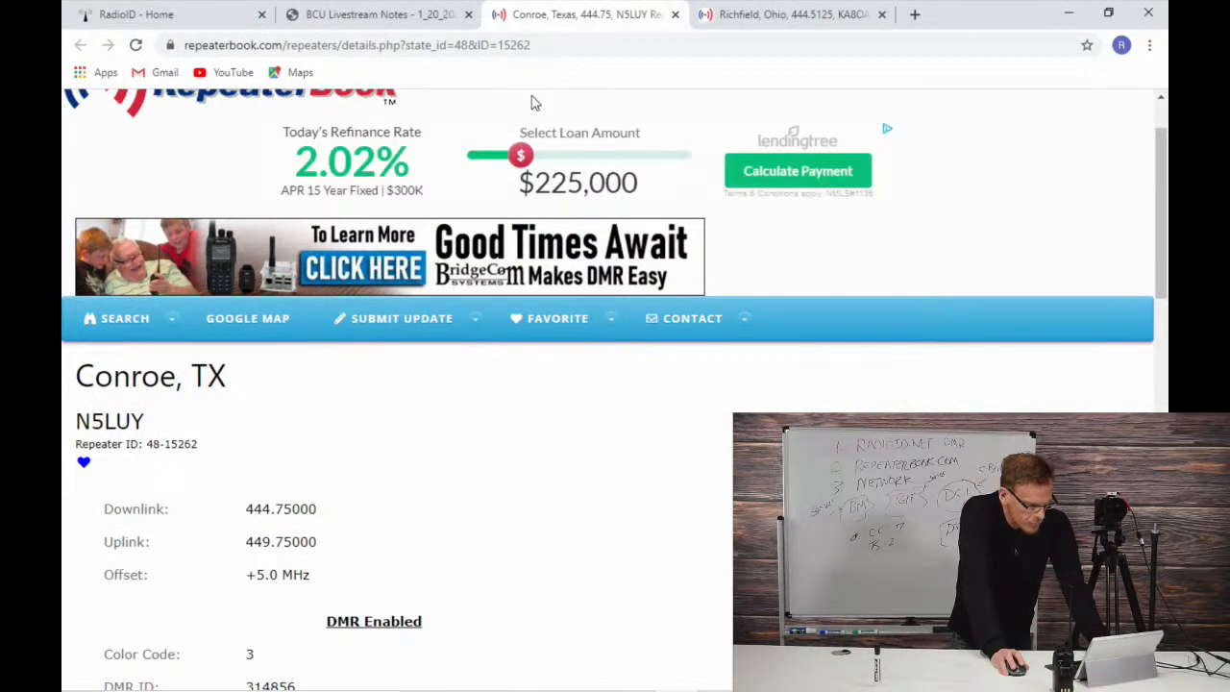
pyautogui.hotkey('alt', 'Tab')
pyautogui.write('444')
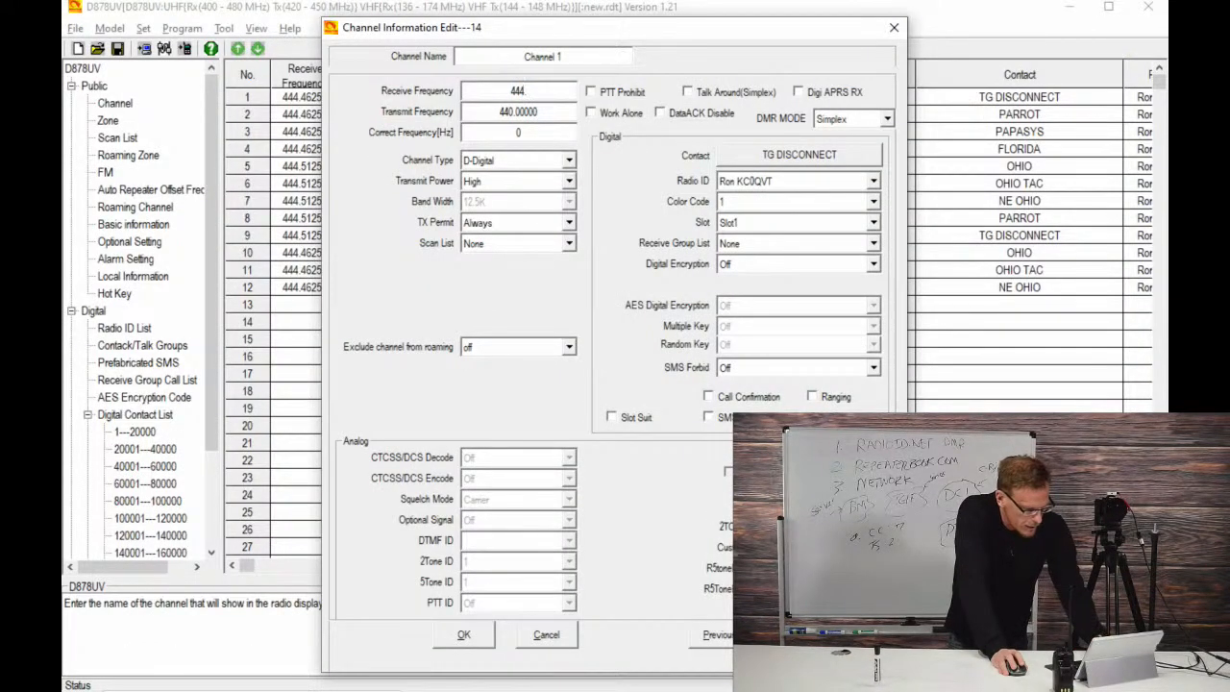
pyautogui.hotkey('alt', 'Tab')
pyautogui.hotkey('alt', 'Tab')
pyautogui.write('.75')
pyautogui.press('Tab')
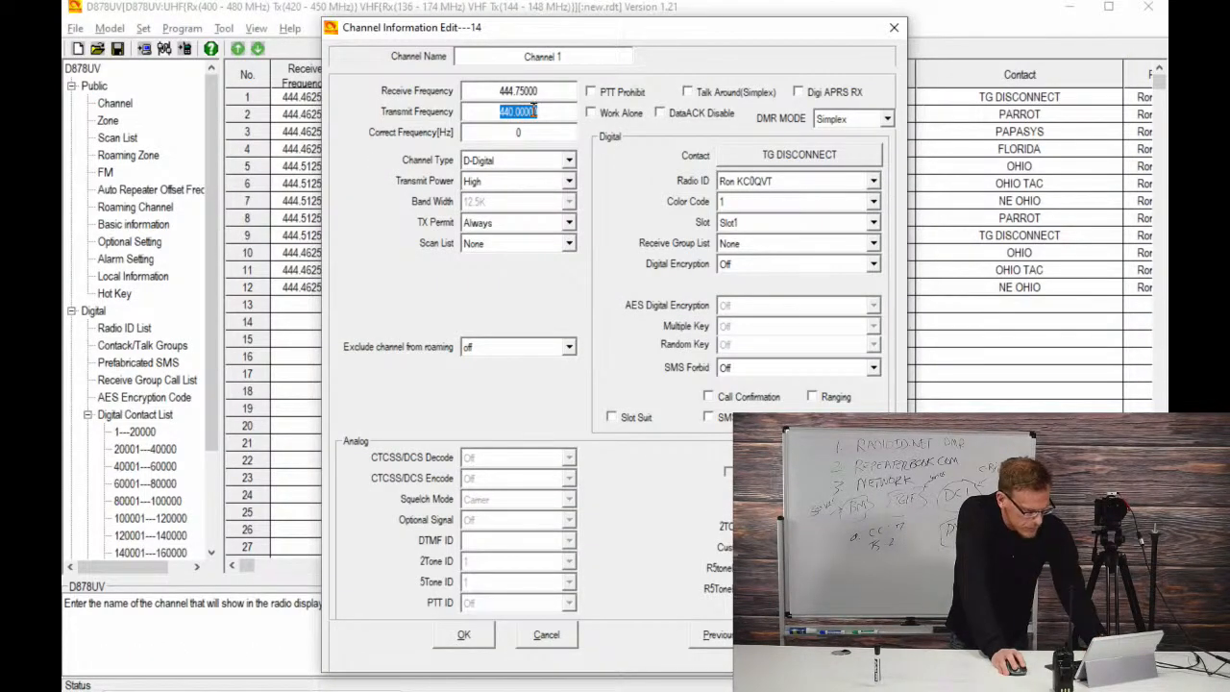
pyautogui.write('449.75')
pyautogui.press('Tab')
# Step: Check the frequency pair against the RepeaterBook page and set channel 14's DMR mode to Repeater
pyautogui.hotkey('alt', 'Tab')
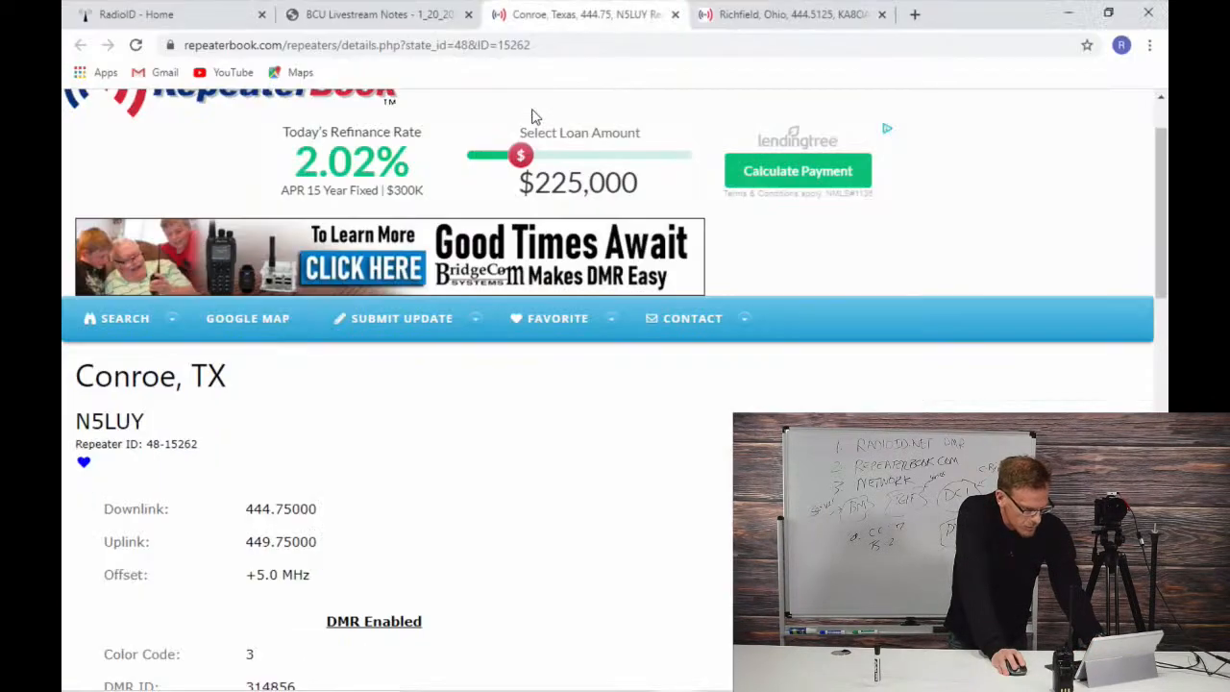
pyautogui.hotkey('alt', 'Tab')
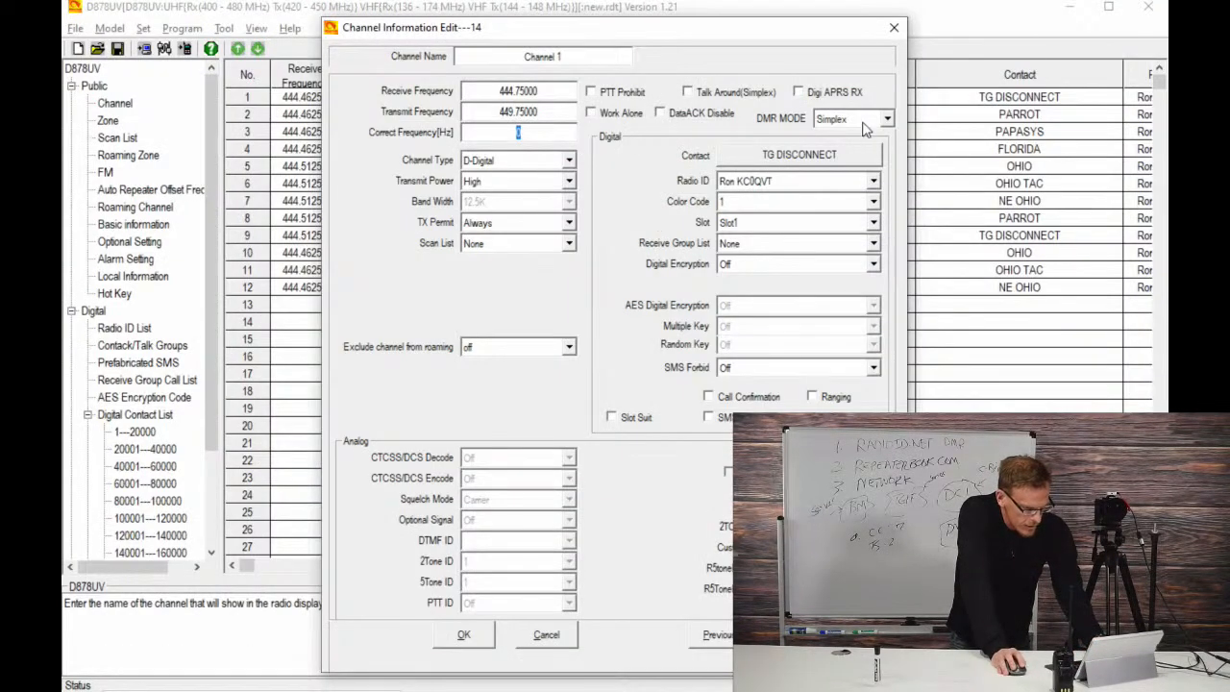
pyautogui.click(887, 119)
pyautogui.click(874, 152)
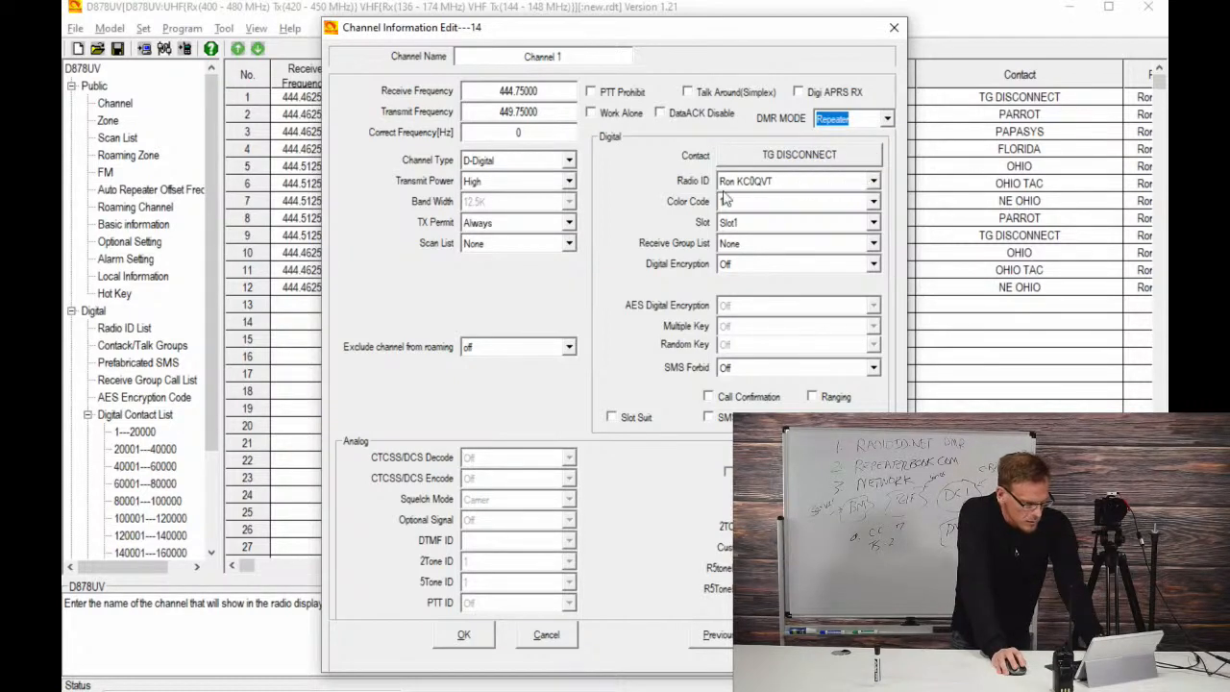
# Step: Look up the Conroe repeater's color code on RepeaterBook and set channel 14's color code to 3
pyautogui.hotkey('alt', 'Tab')
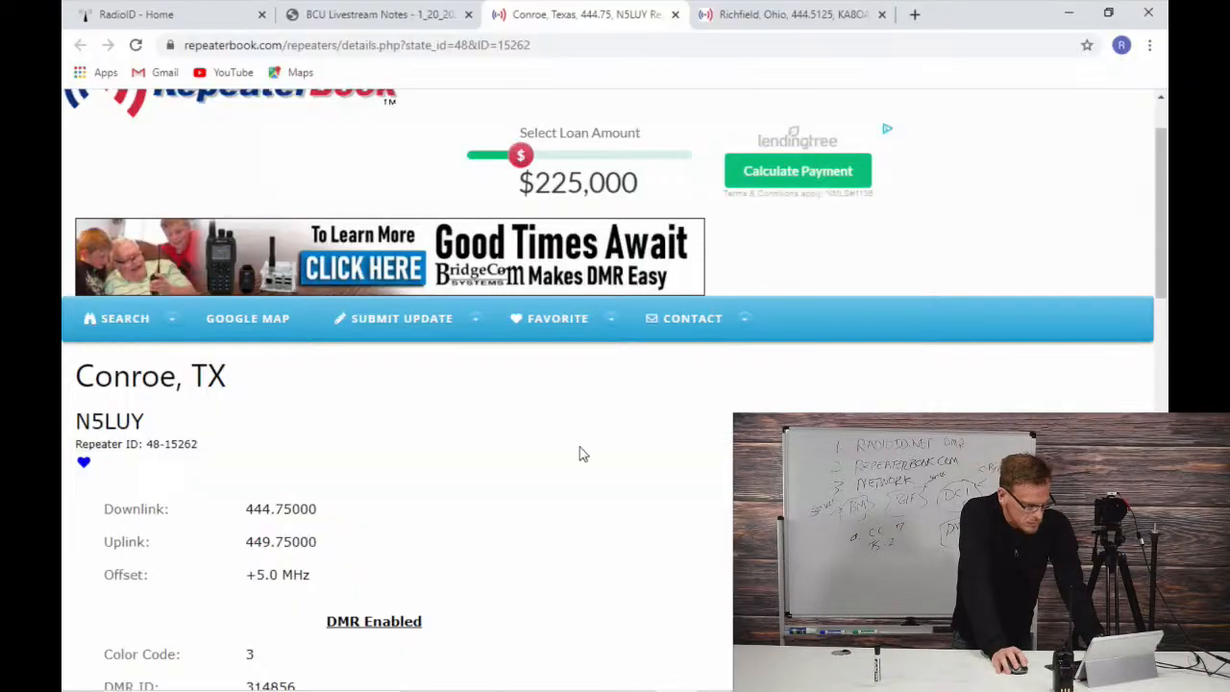
pyautogui.scroll(-3, 580, 450)
pyautogui.hotkey('alt', 'Tab')
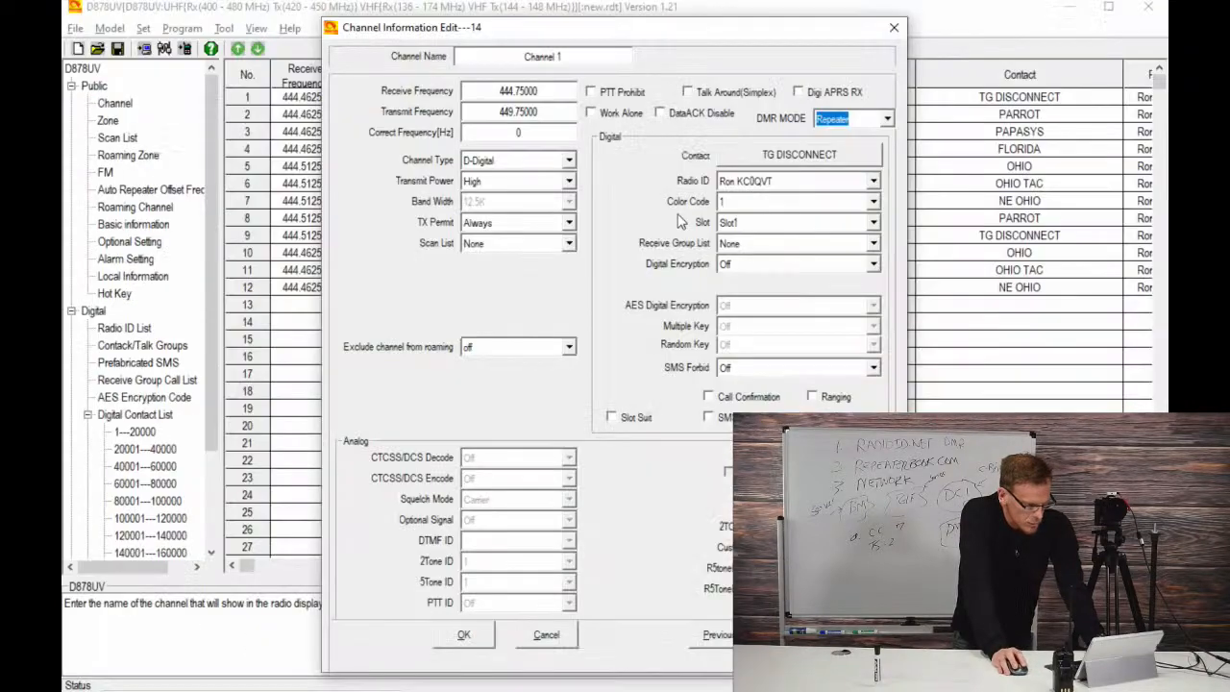
pyautogui.click(754, 211)
pyautogui.click(758, 252)
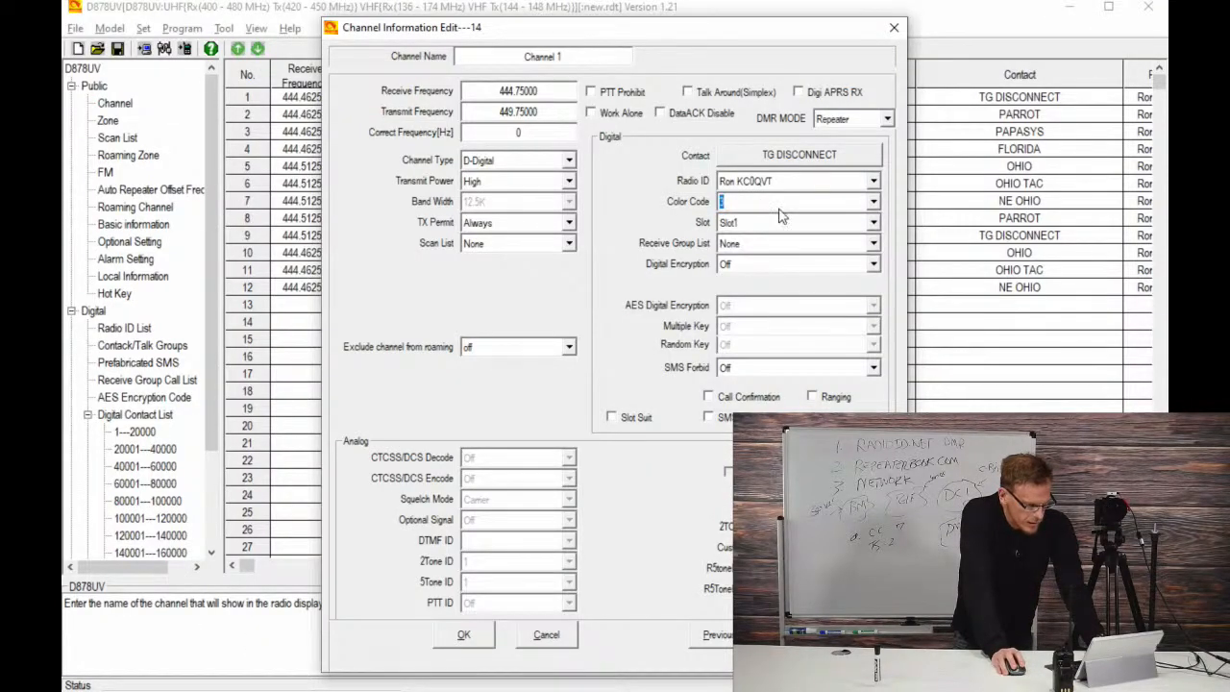
# Step: Check the time slot note on the Conroe repeater's page and set channel 14's slot to Slot2
pyautogui.hotkey('alt', 'Tab')
pyautogui.scroll(-5, 549, 310)
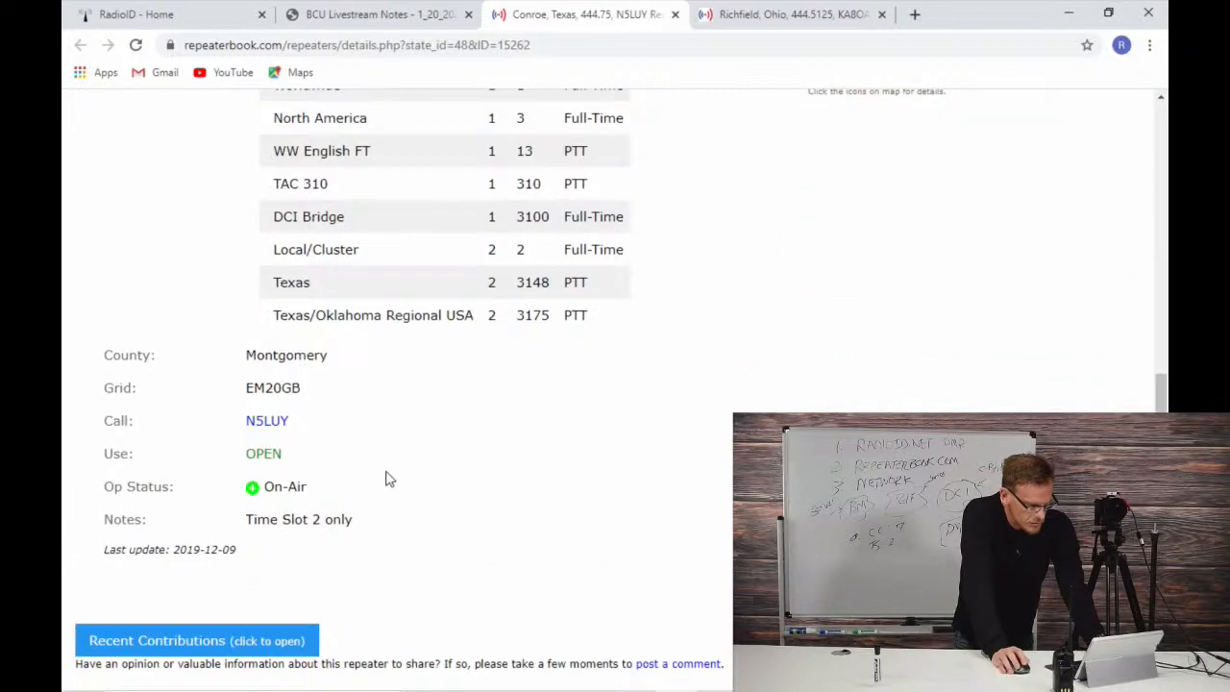
pyautogui.scroll(10, 562, 348)
pyautogui.hotkey('alt', 'Tab')
pyautogui.click(790, 228)
pyautogui.click(788, 254)
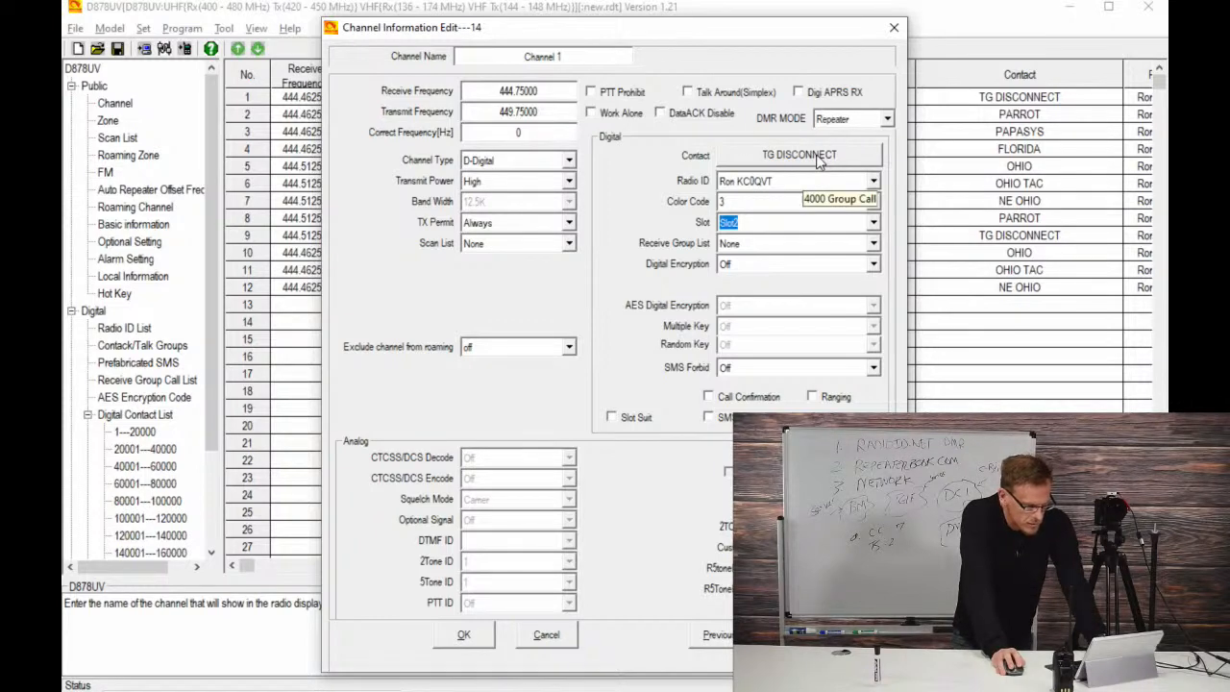
# Step: Save channel 14 and add a group-call talk group named TEXAS with ID 3148 as contact entry 8
pyautogui.click(463, 638)
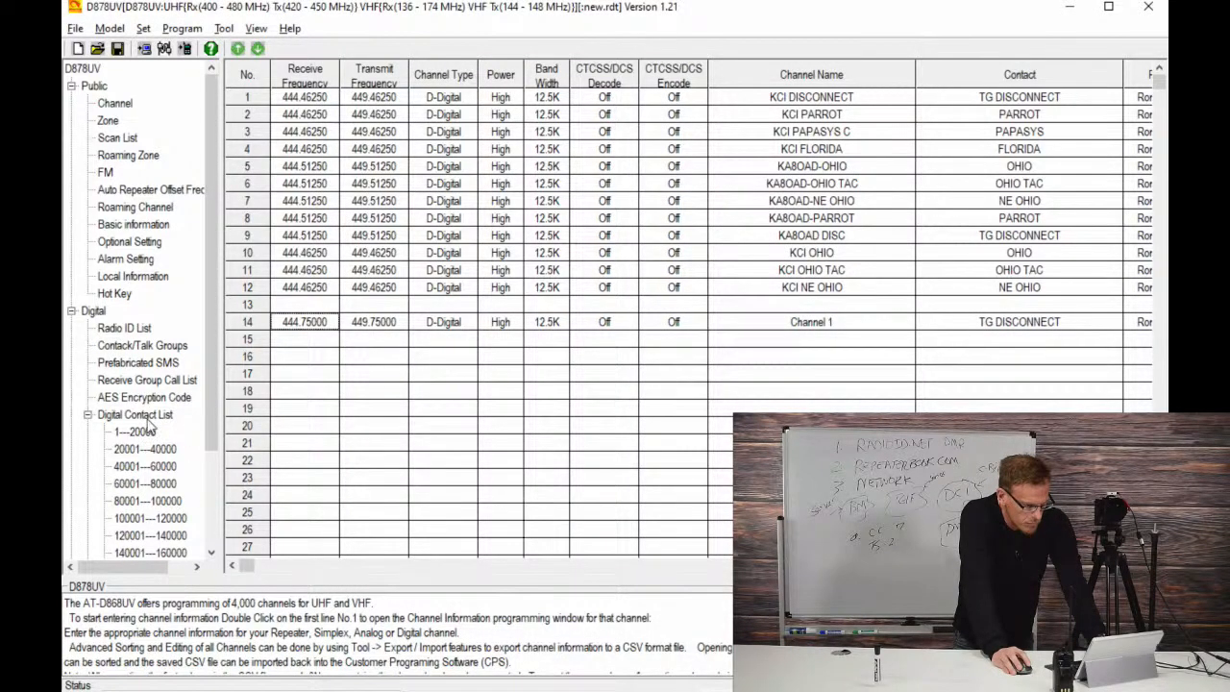
pyautogui.scroll(-3, 149, 423)
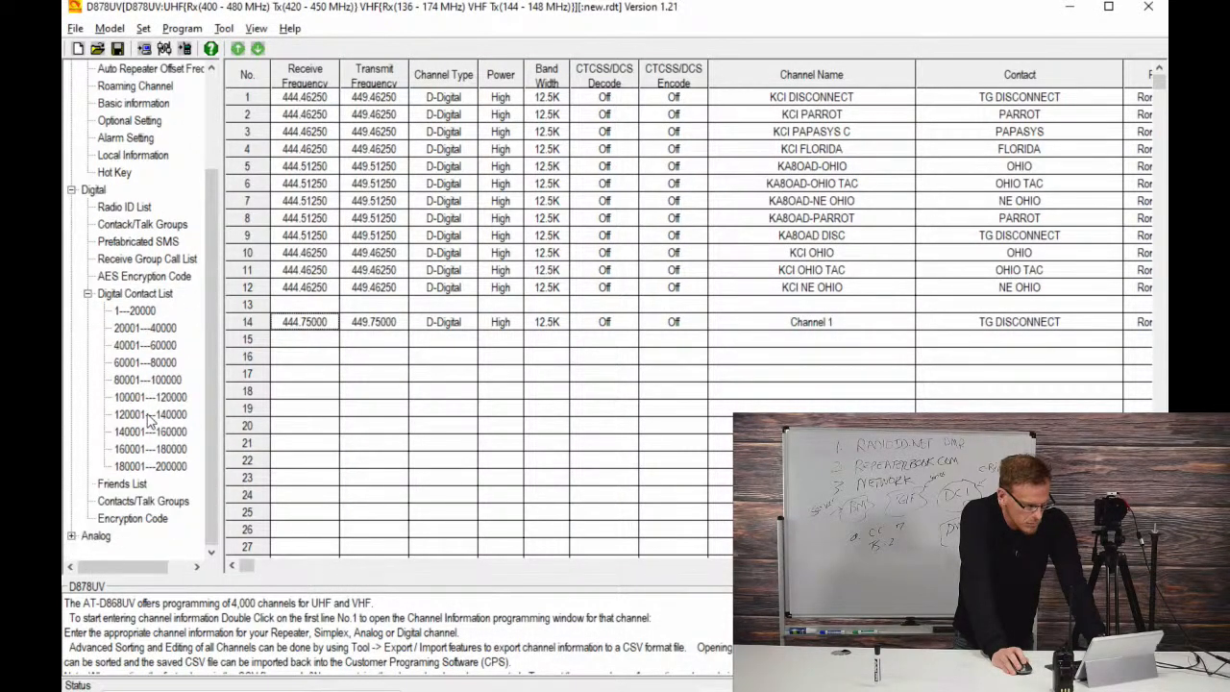
pyautogui.click(144, 227)
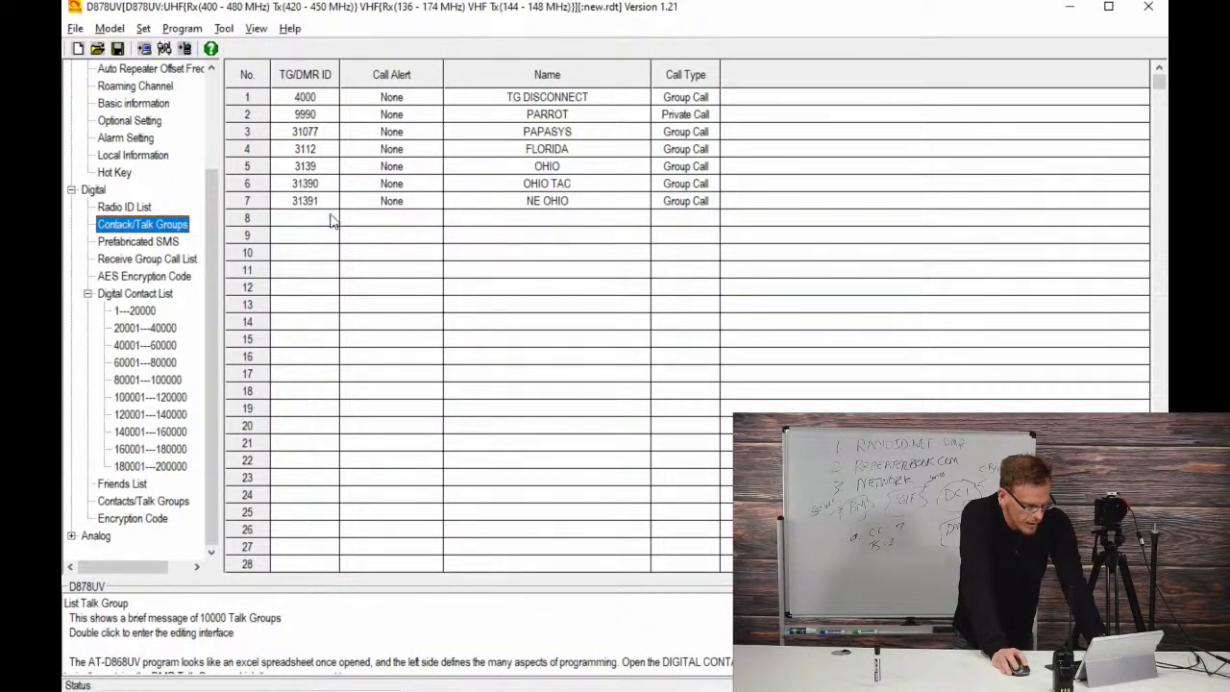
pyautogui.doubleClick(322, 225)
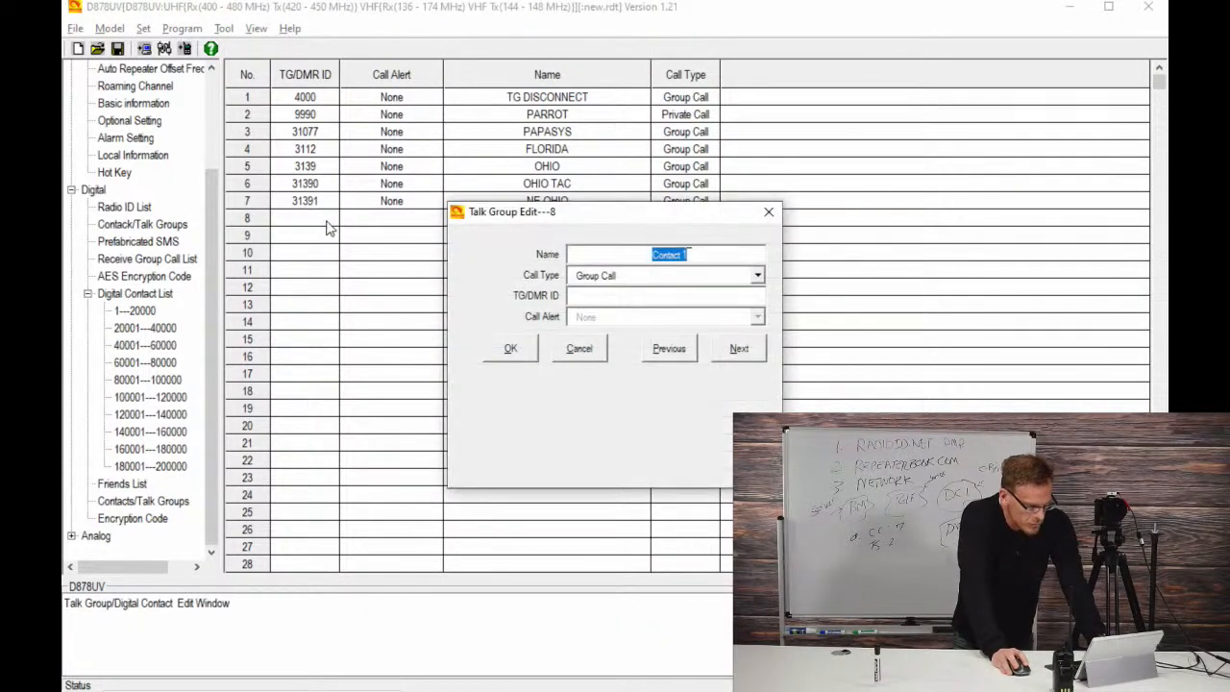
pyautogui.write('T')
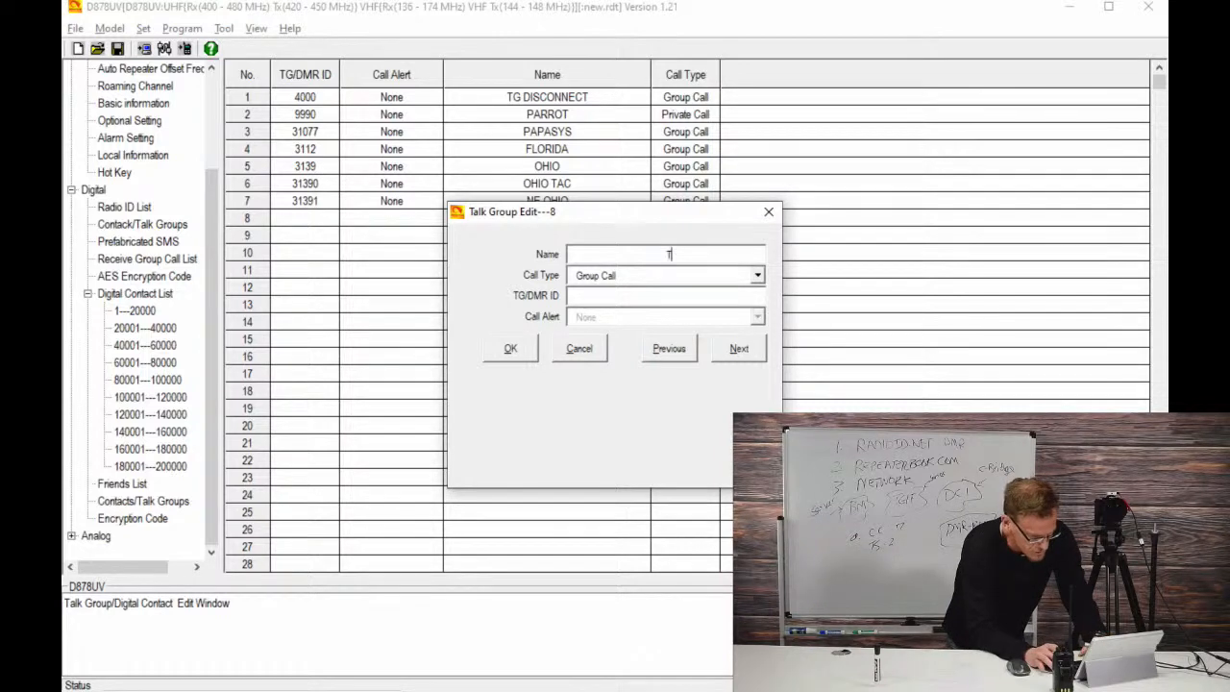
pyautogui.write('EXAS')
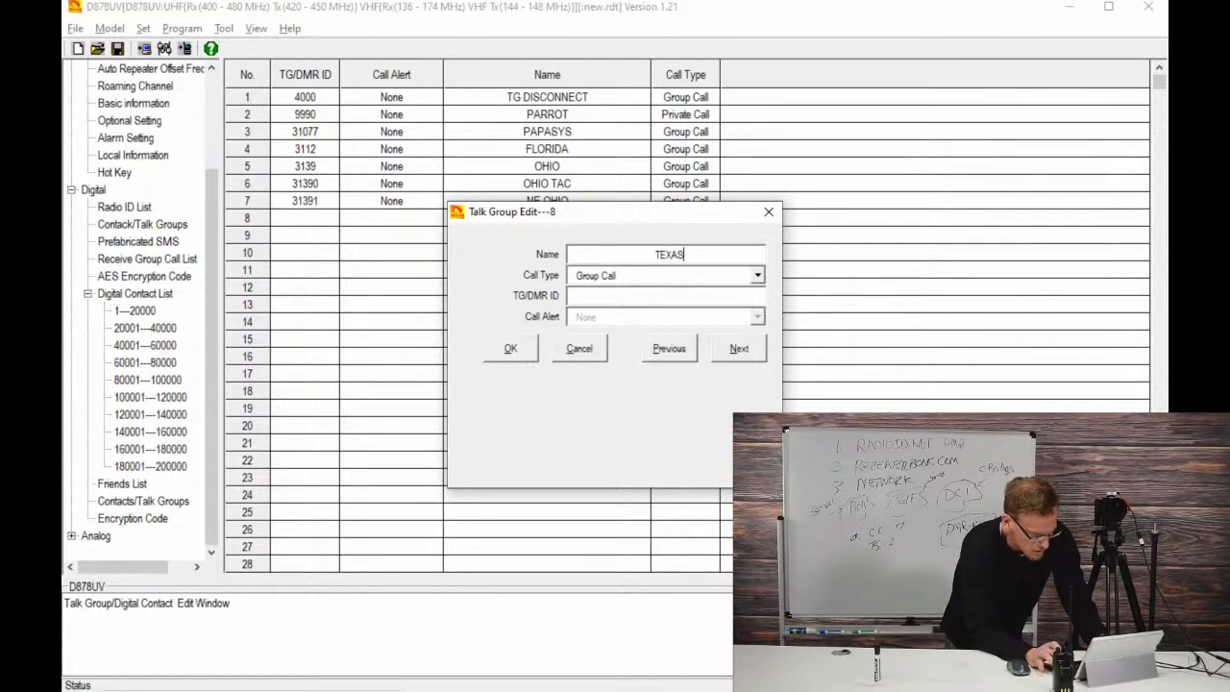
pyautogui.press('Tab')
pyautogui.press('Tab')
pyautogui.write('3148')
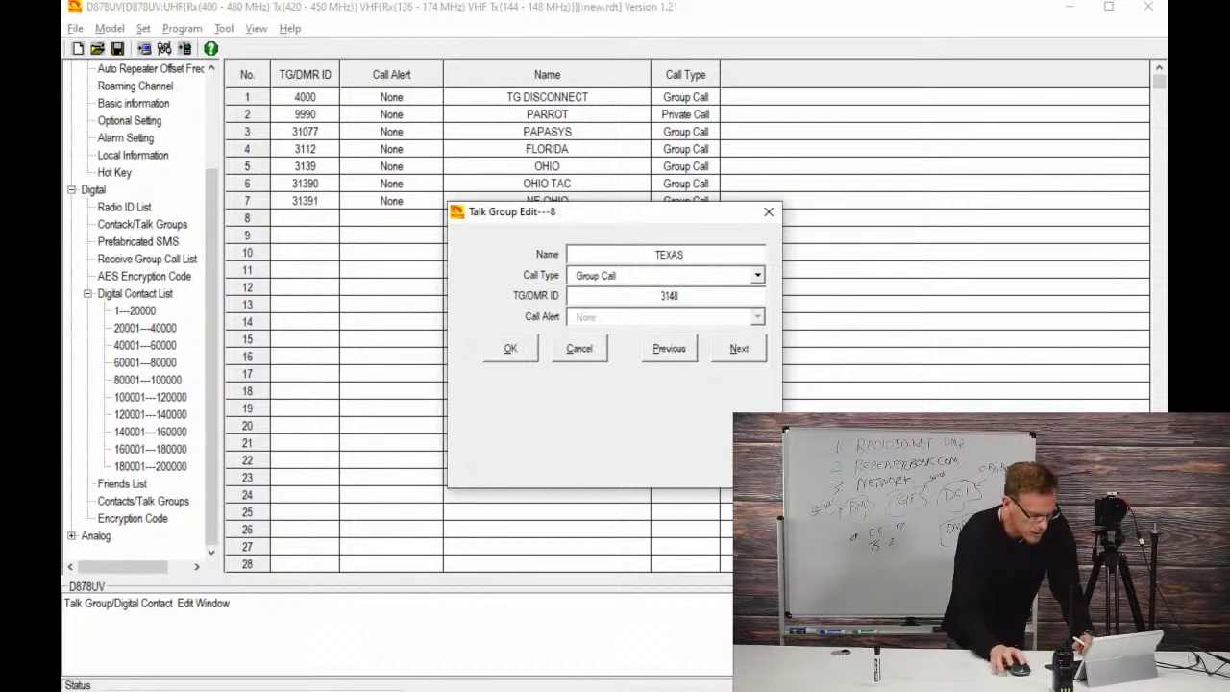
pyautogui.click(510, 348)
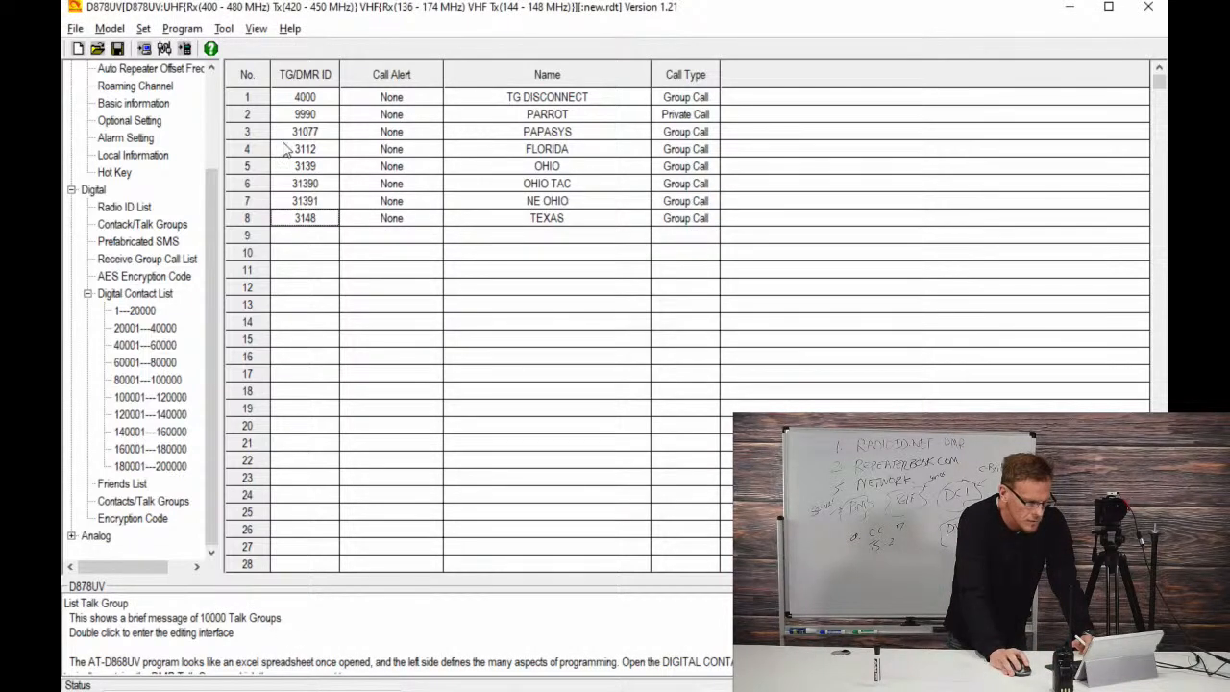
# Step: Rename channel 14 in the channel list as N5LUY TEXAS and save it
pyautogui.scroll(3, 137, 218)
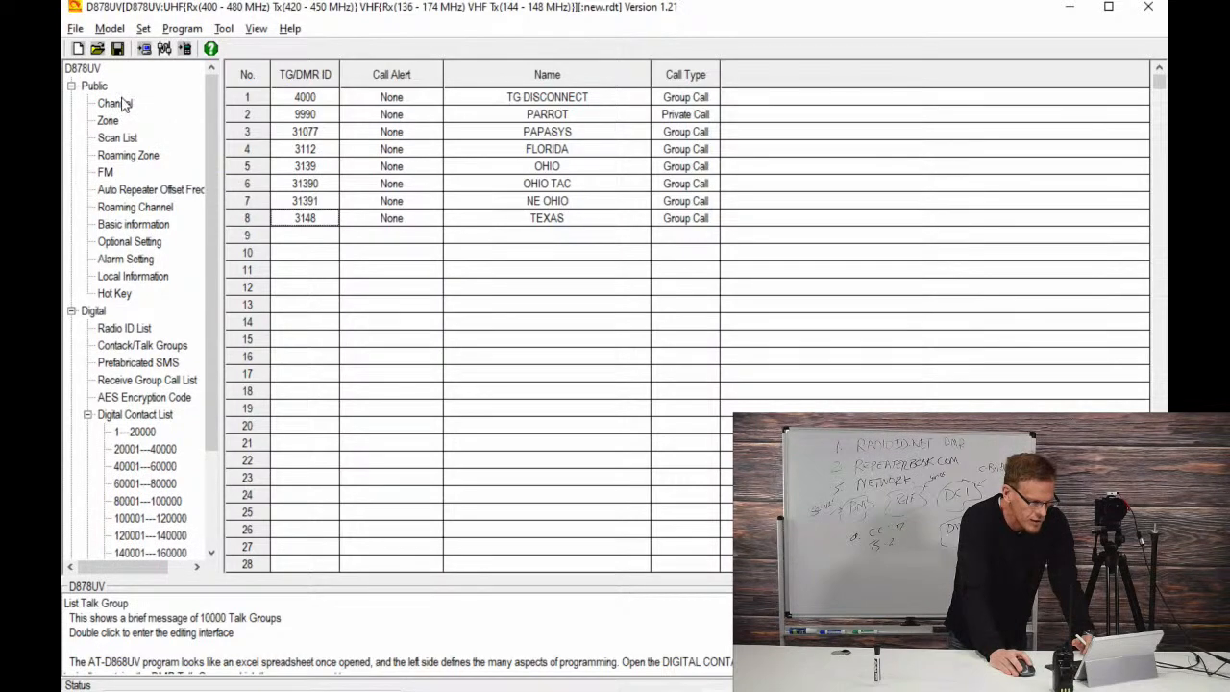
pyautogui.click(115, 102)
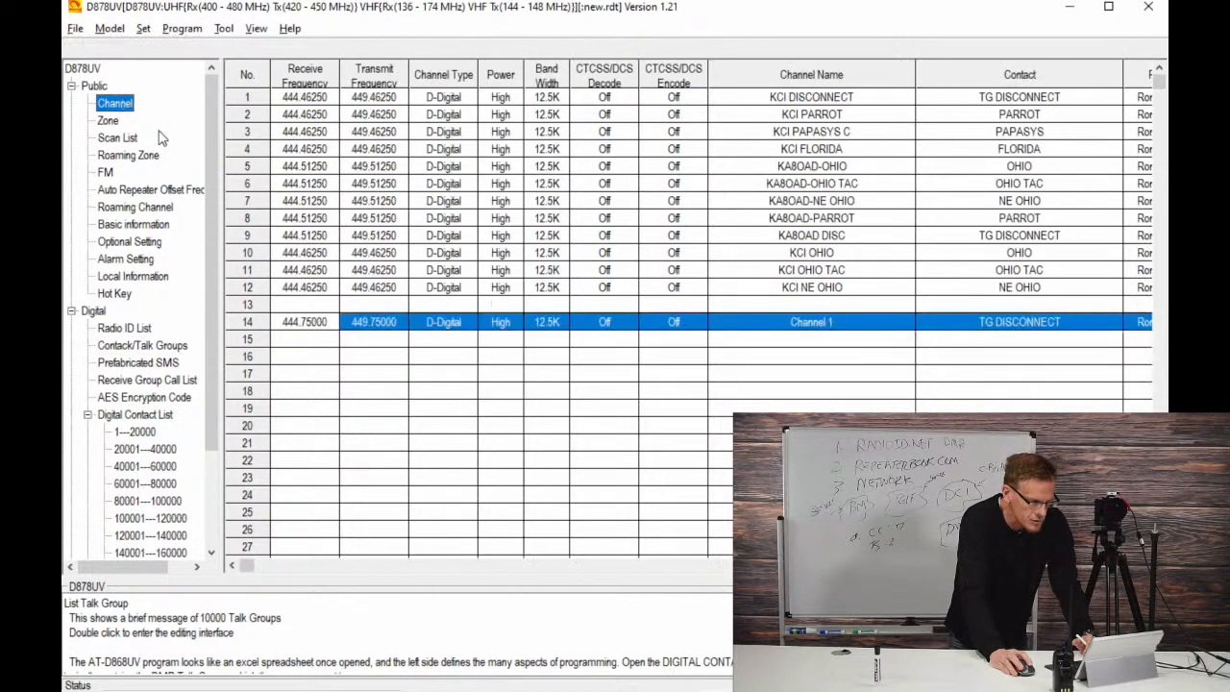
pyautogui.doubleClick(317, 327)
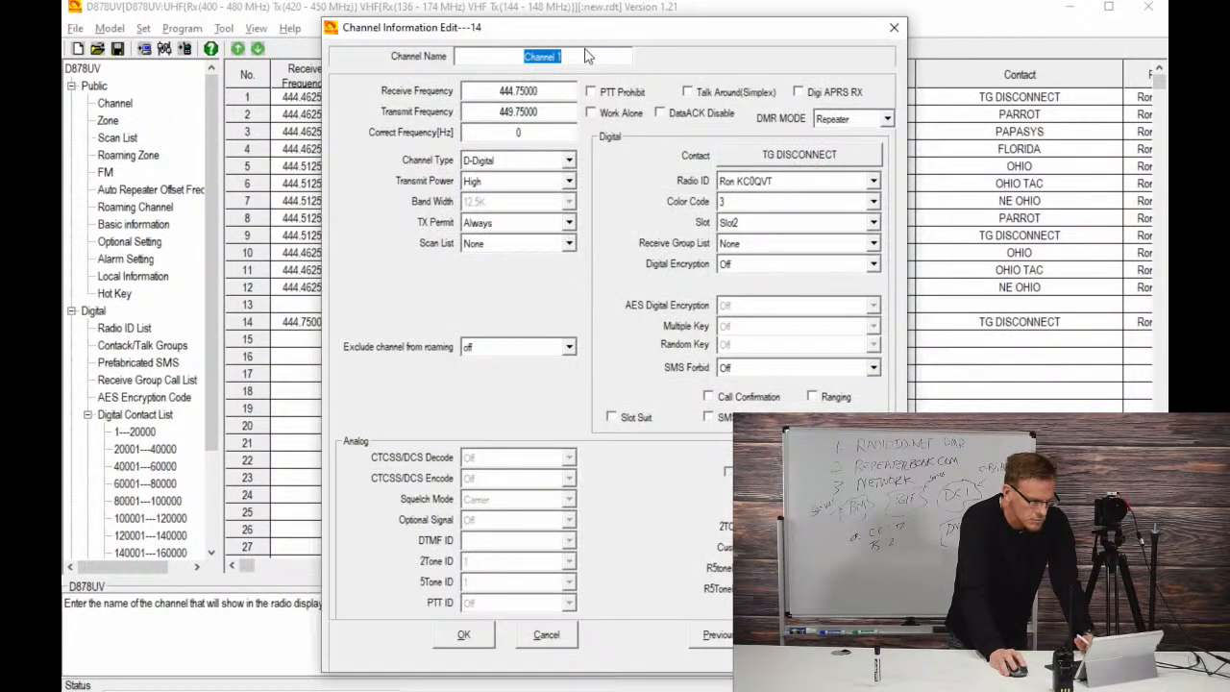
pyautogui.click(585, 55)
pyautogui.press('BackSpace')
pyautogui.press('BackSpace')
pyautogui.press('BackSpace')
pyautogui.press('BackSpace')
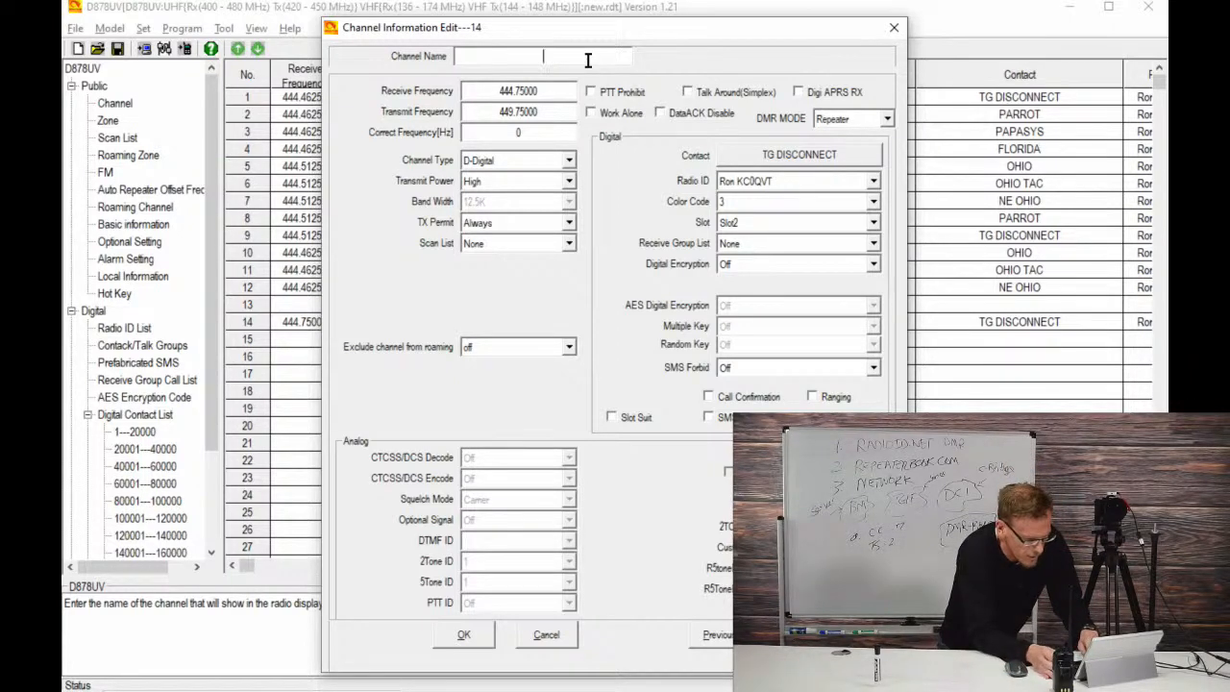
pyautogui.write('N5LUY TEXAS')
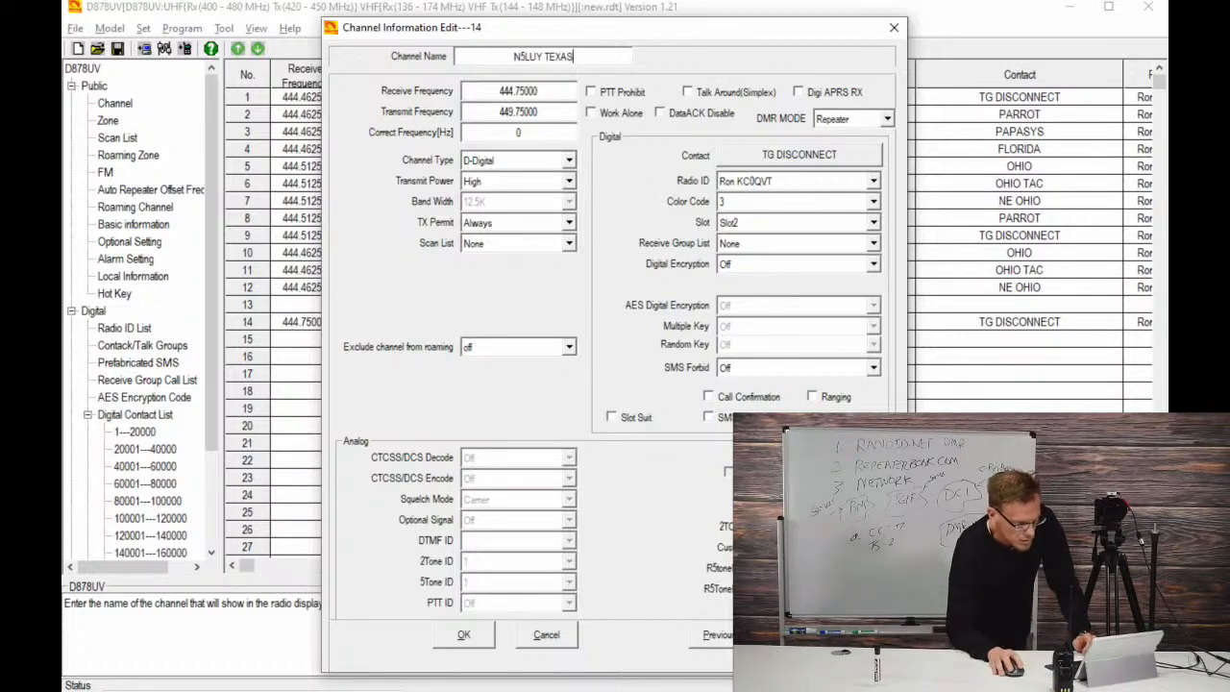
pyautogui.click(464, 635)
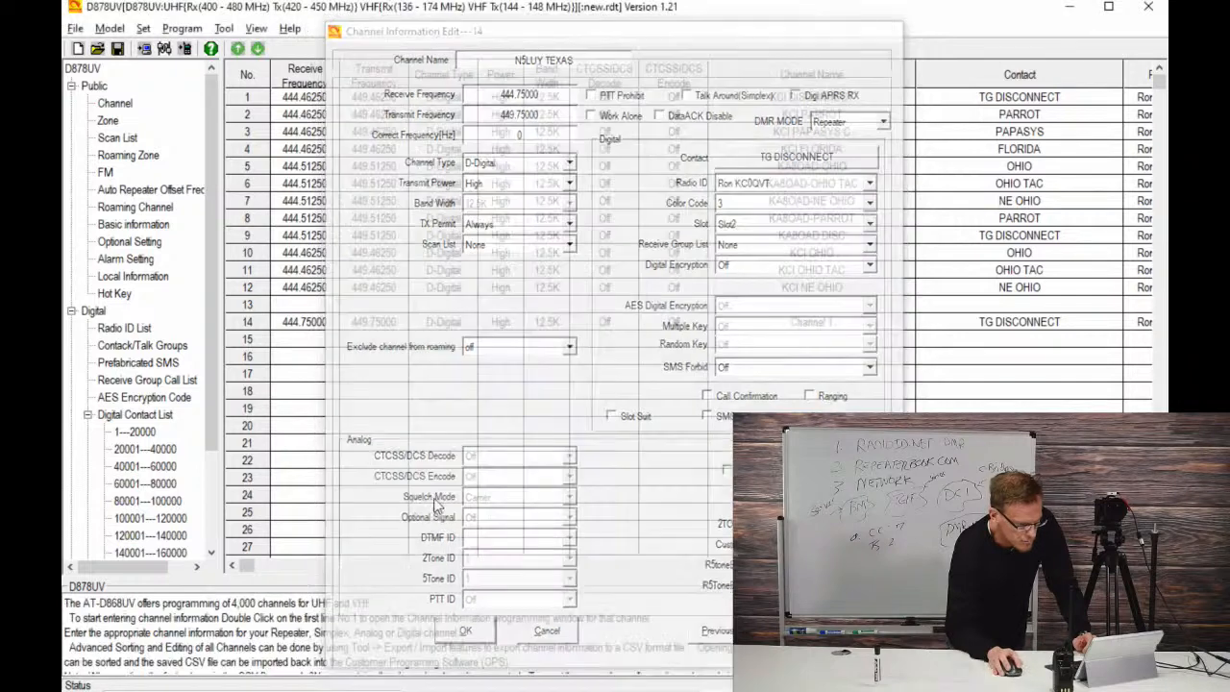
# Step: Copy the N5LUY TEXAS channel from row 14 into row 15 and check the copy's settings without changing them
pyautogui.rightClick(301, 325)
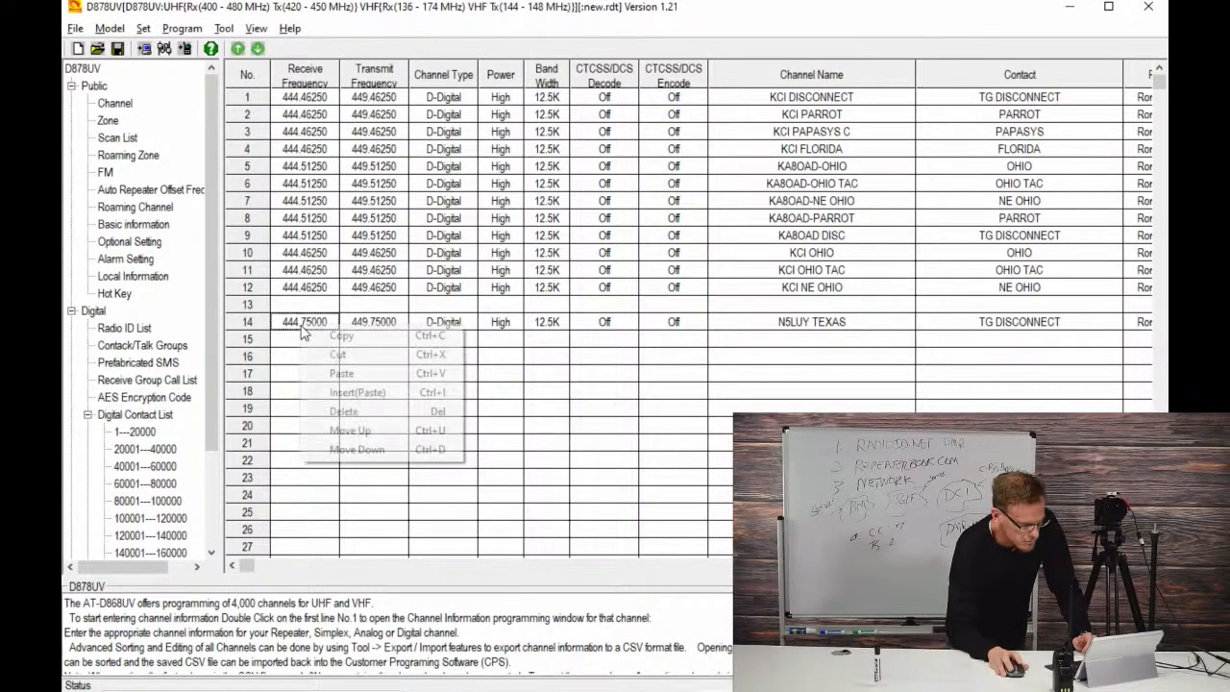
pyautogui.click(336, 336)
pyautogui.click(328, 339)
pyautogui.rightClick(328, 342)
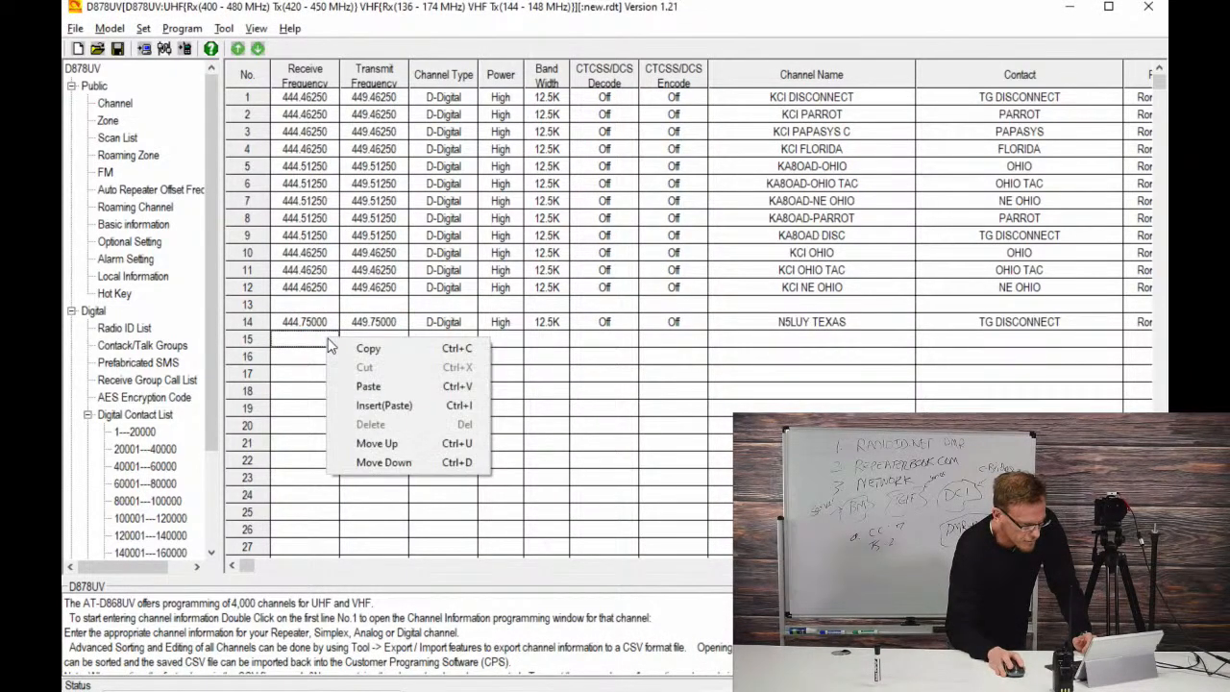
pyautogui.click(378, 389)
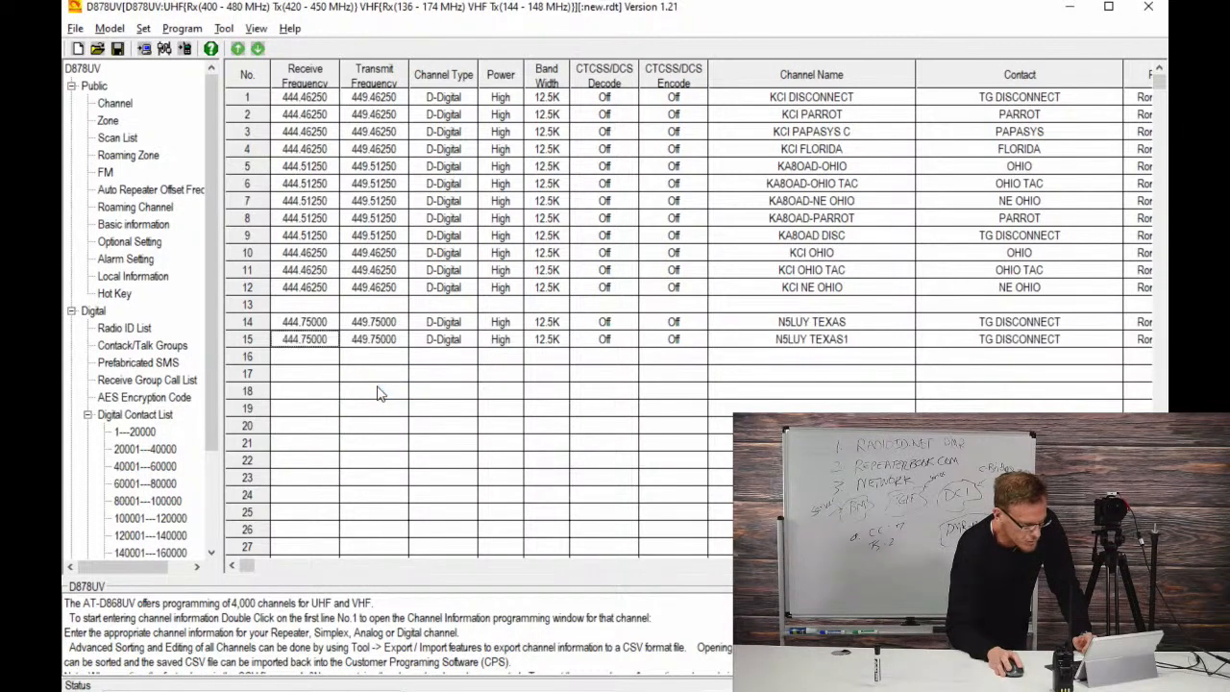
pyautogui.doubleClick(305, 342)
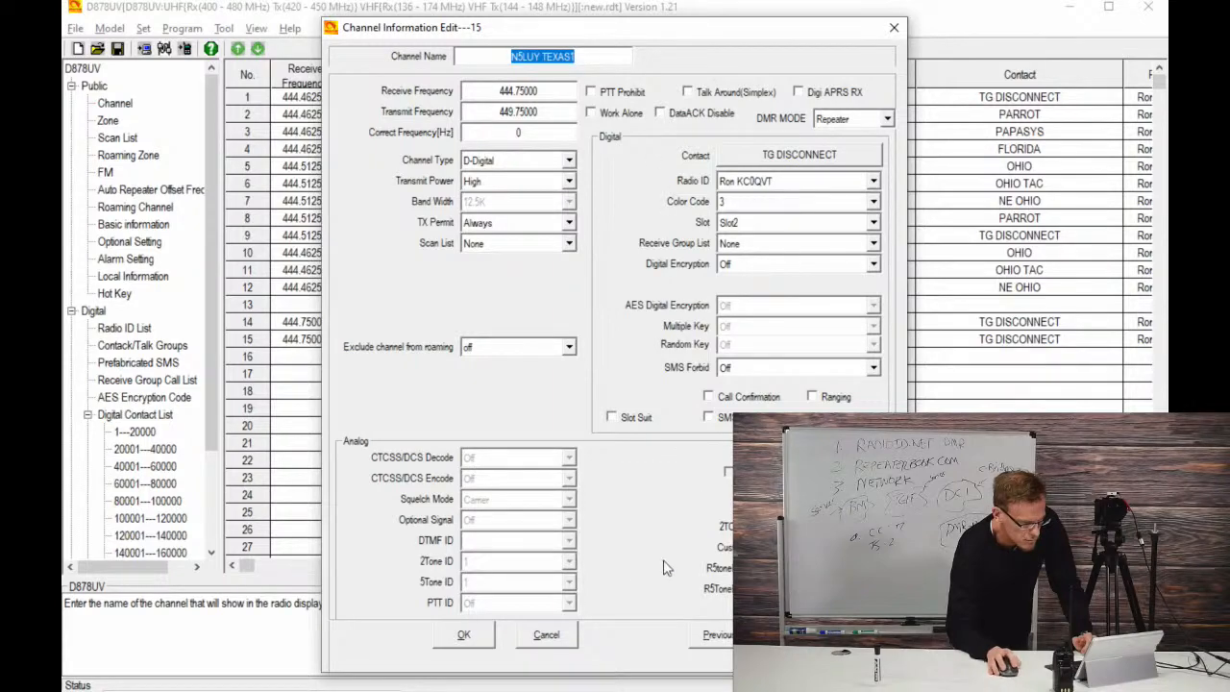
pyautogui.click(553, 638)
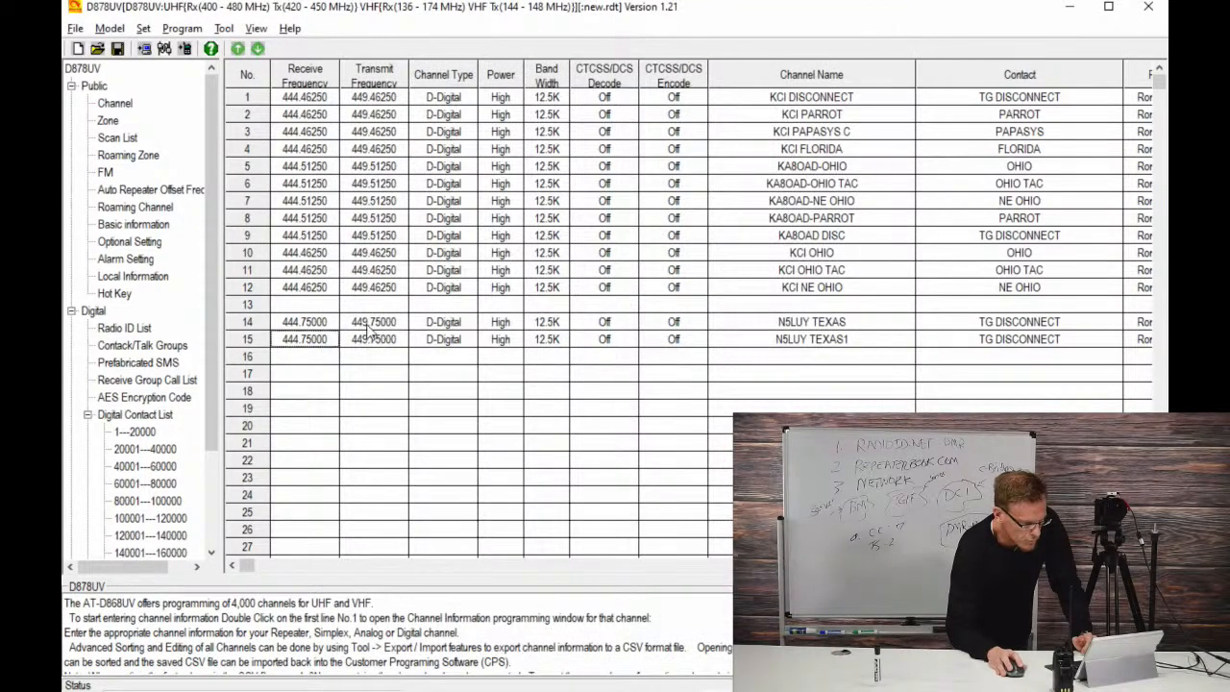
pyautogui.doubleClick(318, 325)
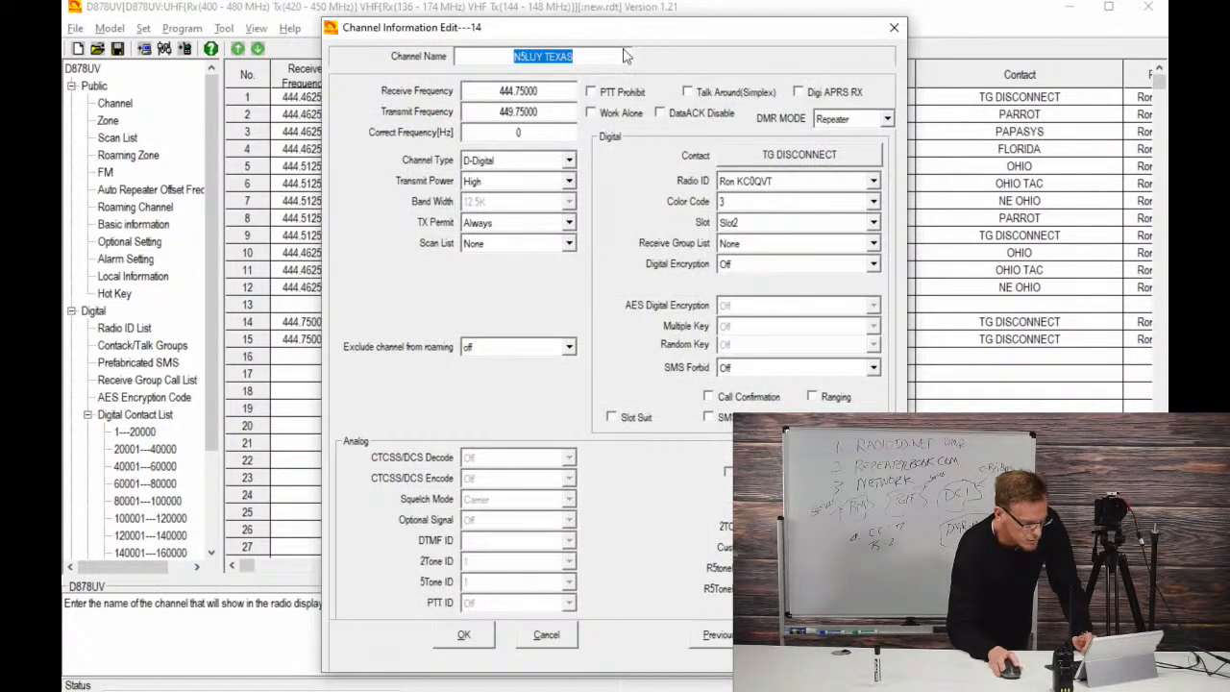
pyautogui.click(586, 56)
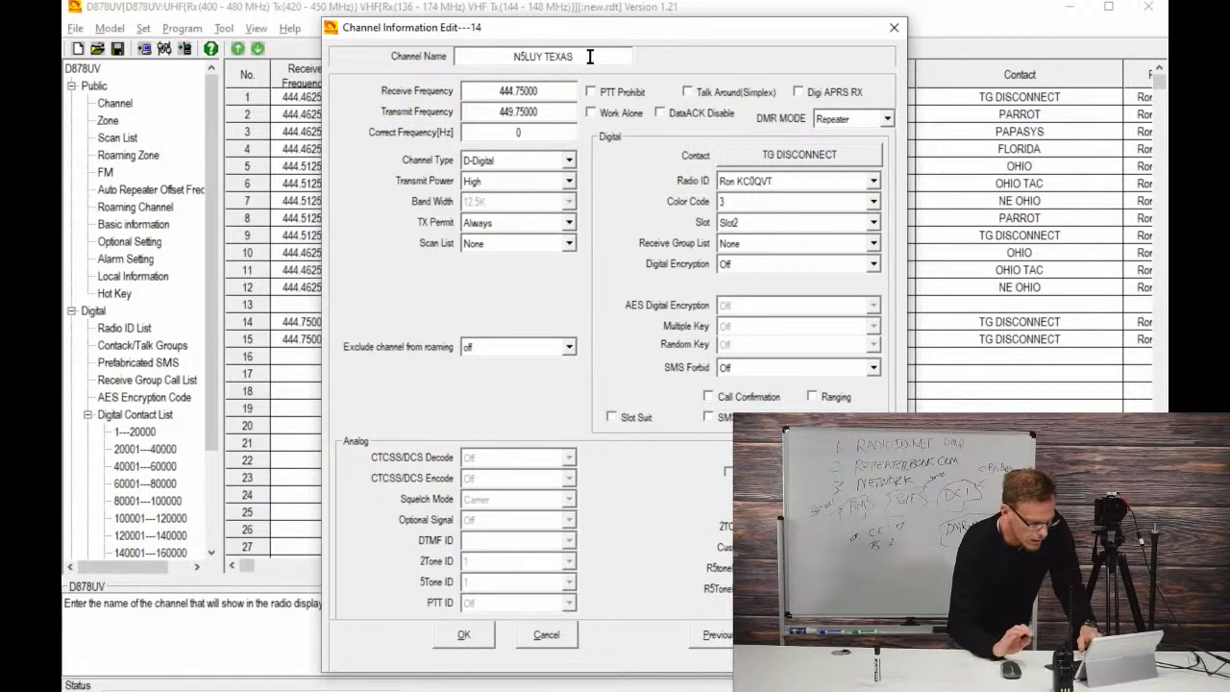
pyautogui.write('DS')
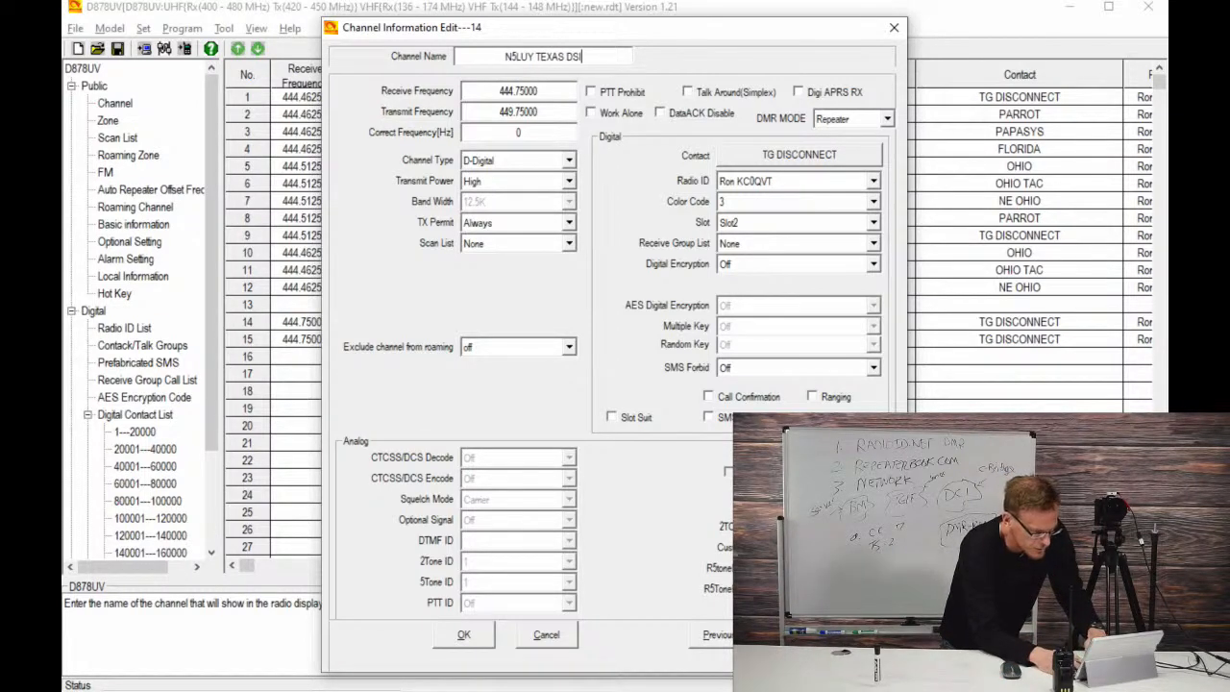
pyautogui.press('BackSpace')
pyautogui.write('ISX')
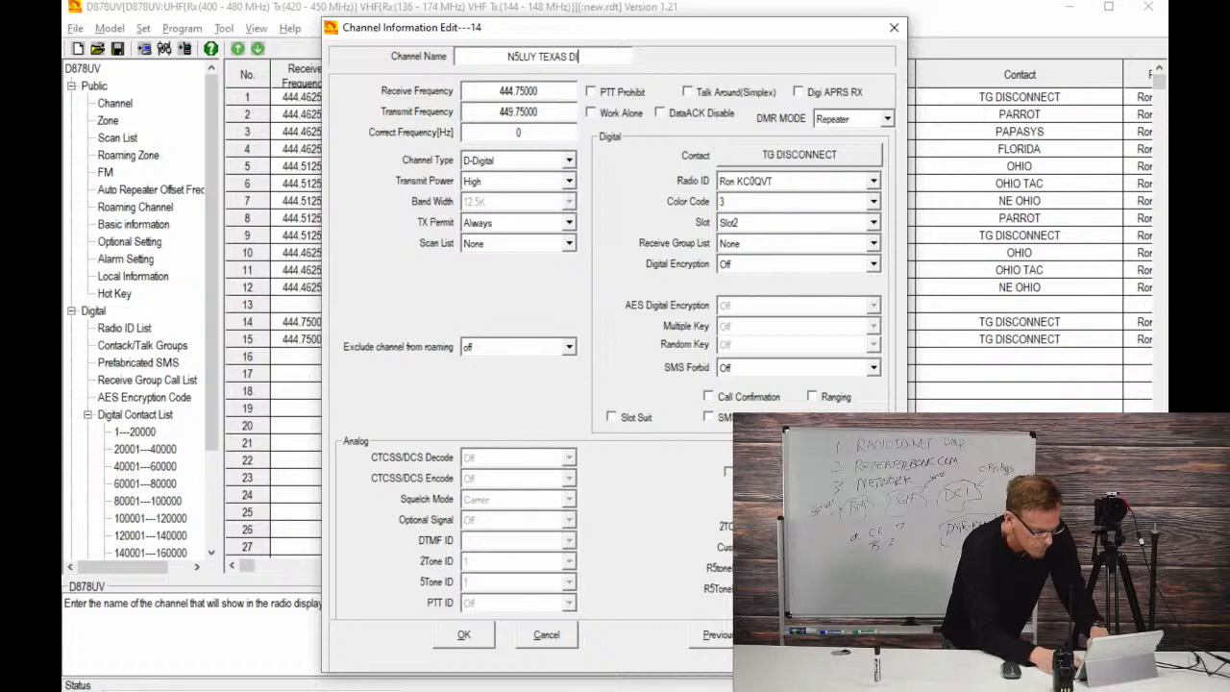
pyautogui.press('BackSpace')
pyautogui.write('C')
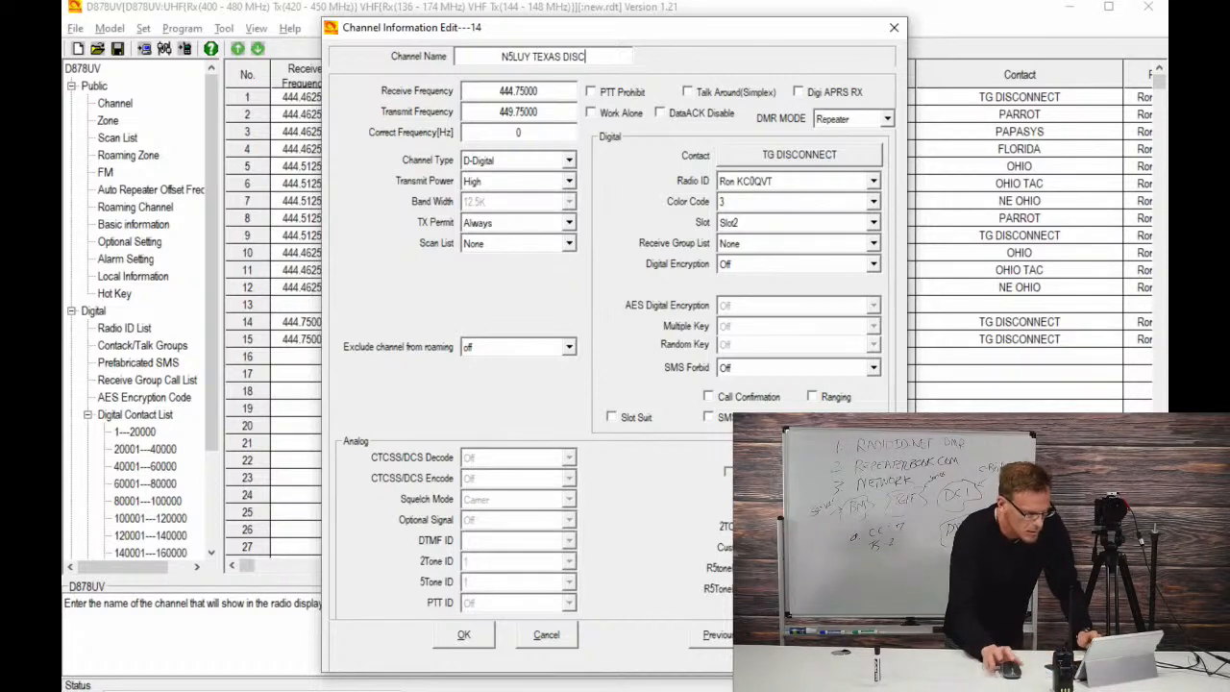
pyautogui.click(465, 640)
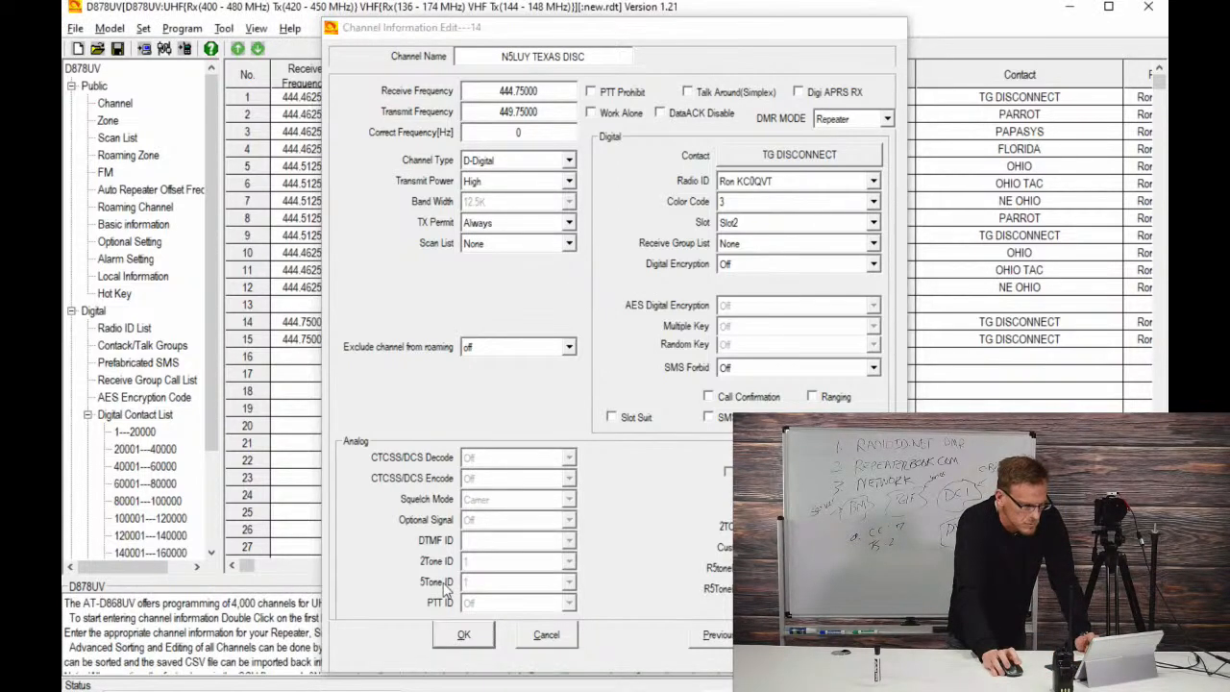
pyautogui.click(316, 344)
pyautogui.doubleClick(315, 344)
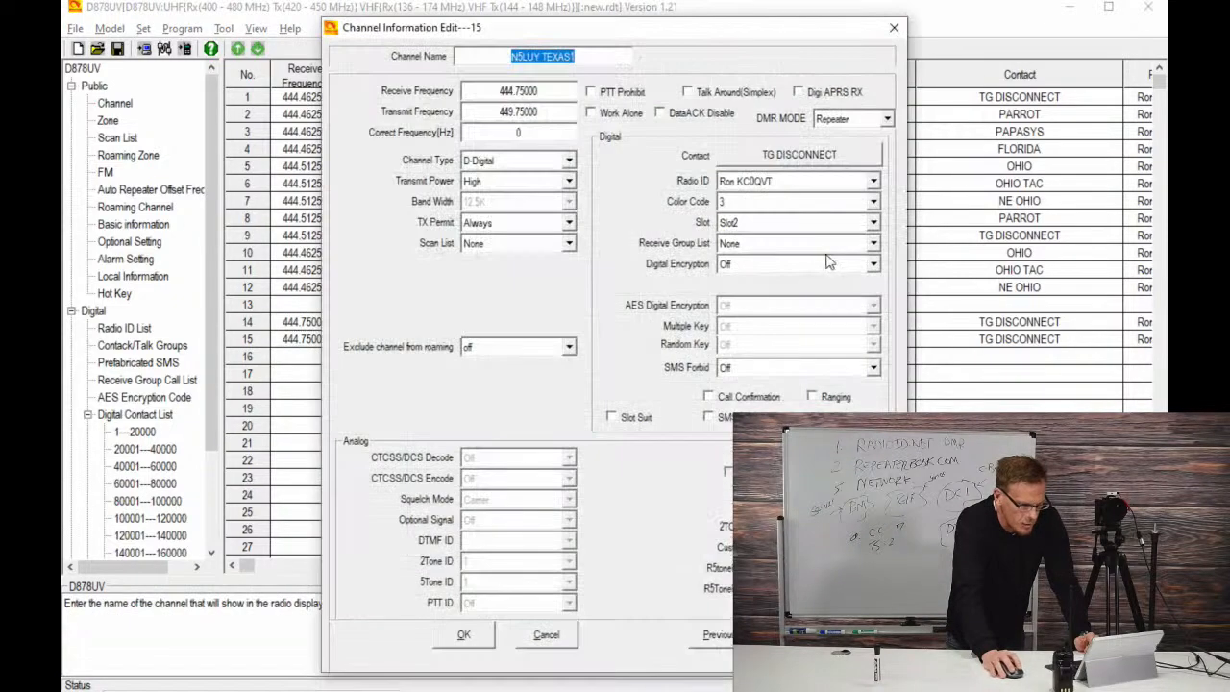
pyautogui.click(836, 156)
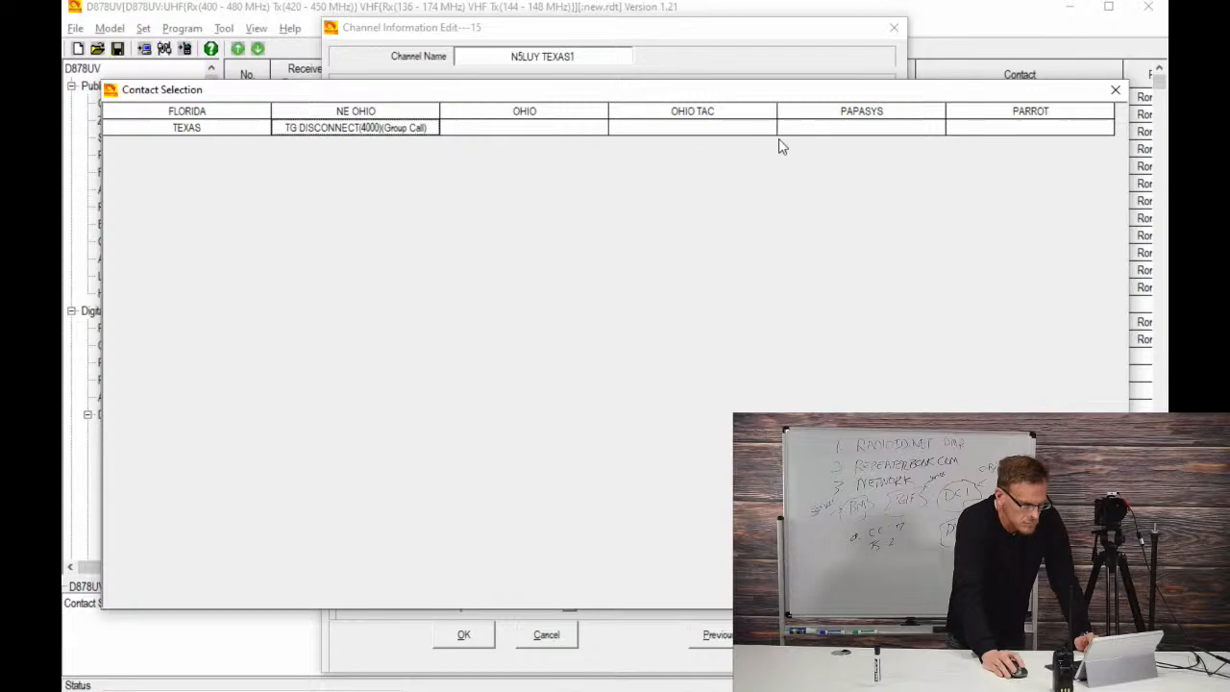
pyautogui.doubleClick(1015, 113)
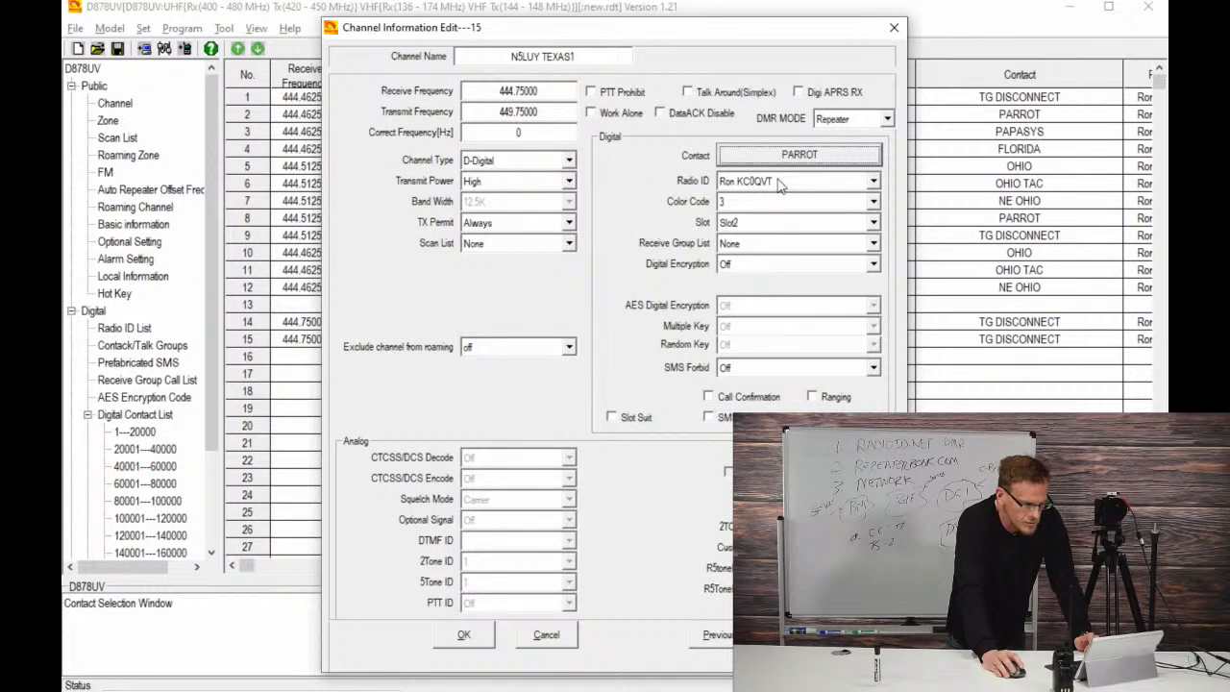
pyautogui.click(590, 54)
pyautogui.press('BackSpace')
pyautogui.write('PARR')
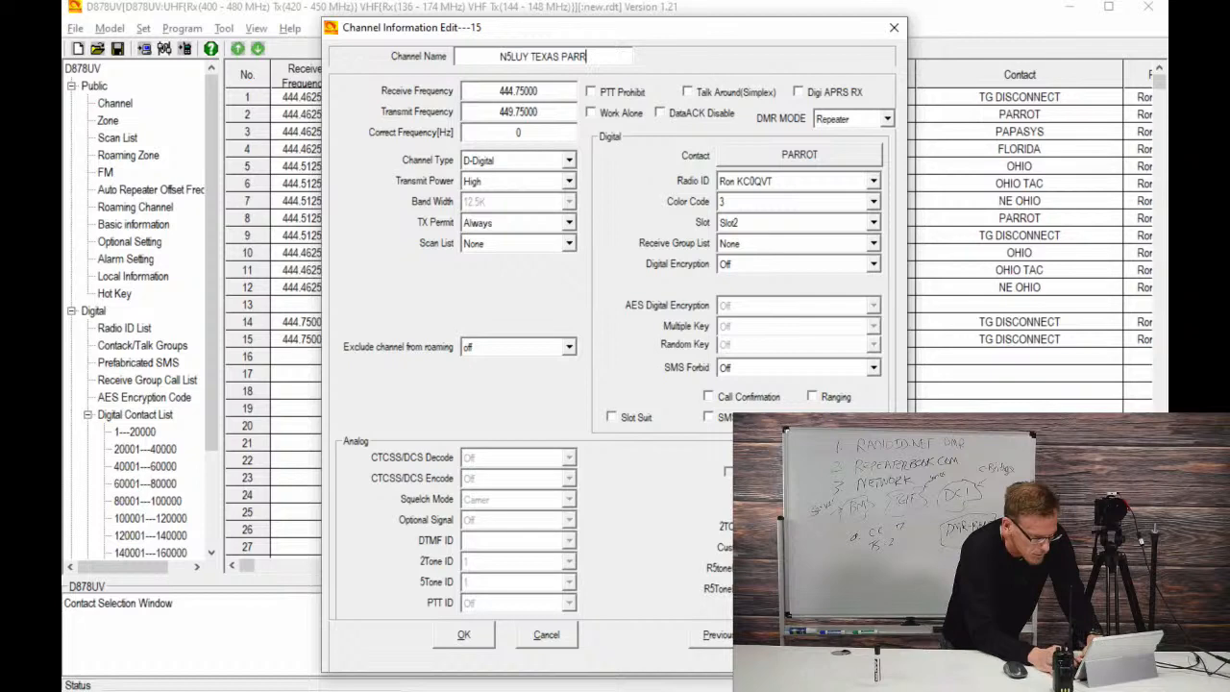
pyautogui.click(466, 637)
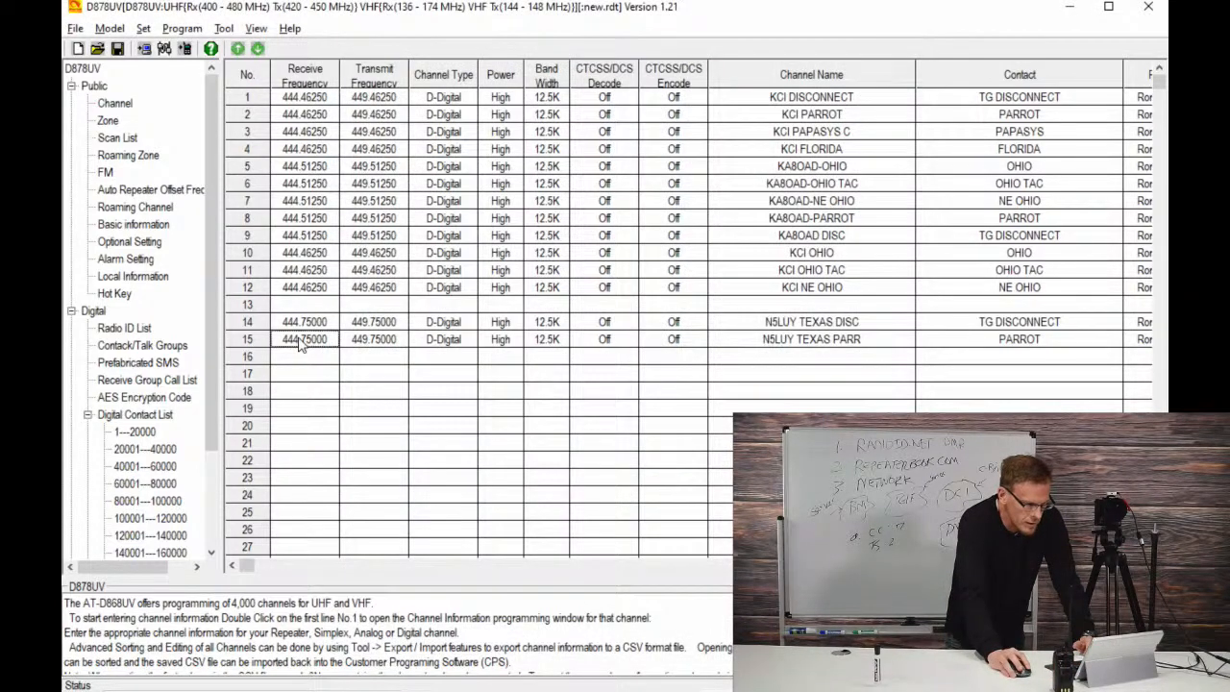
pyautogui.rightClick(301, 344)
pyautogui.click(339, 350)
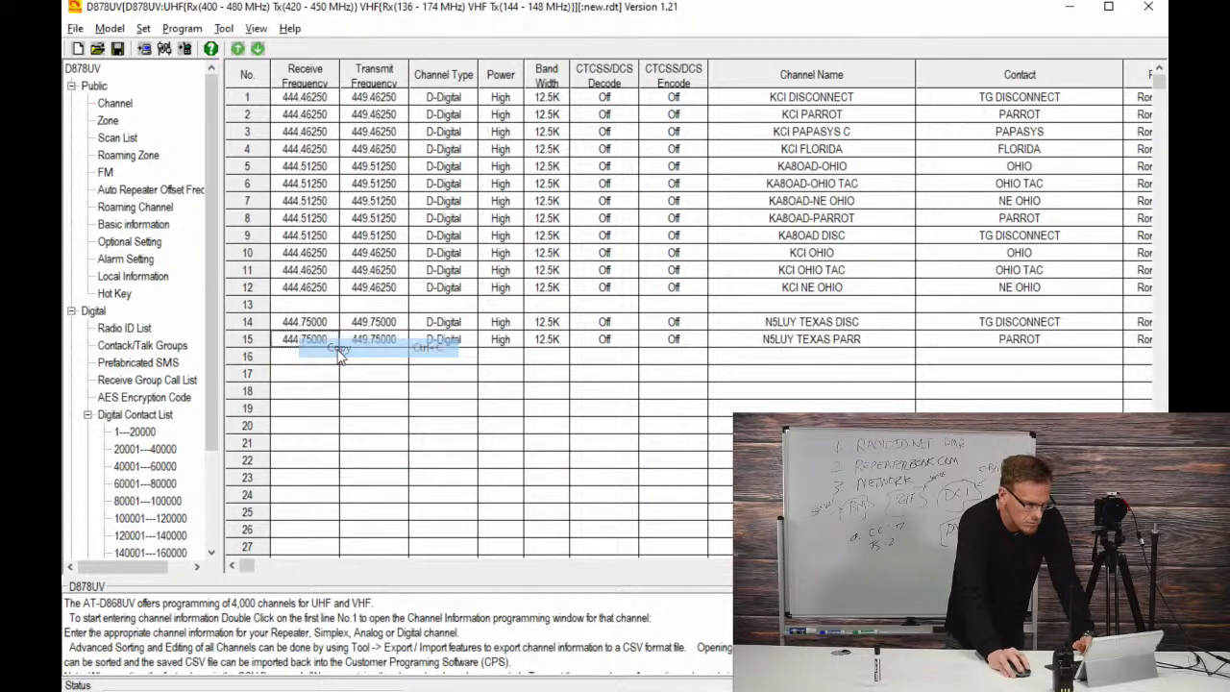
pyautogui.rightClick(315, 355)
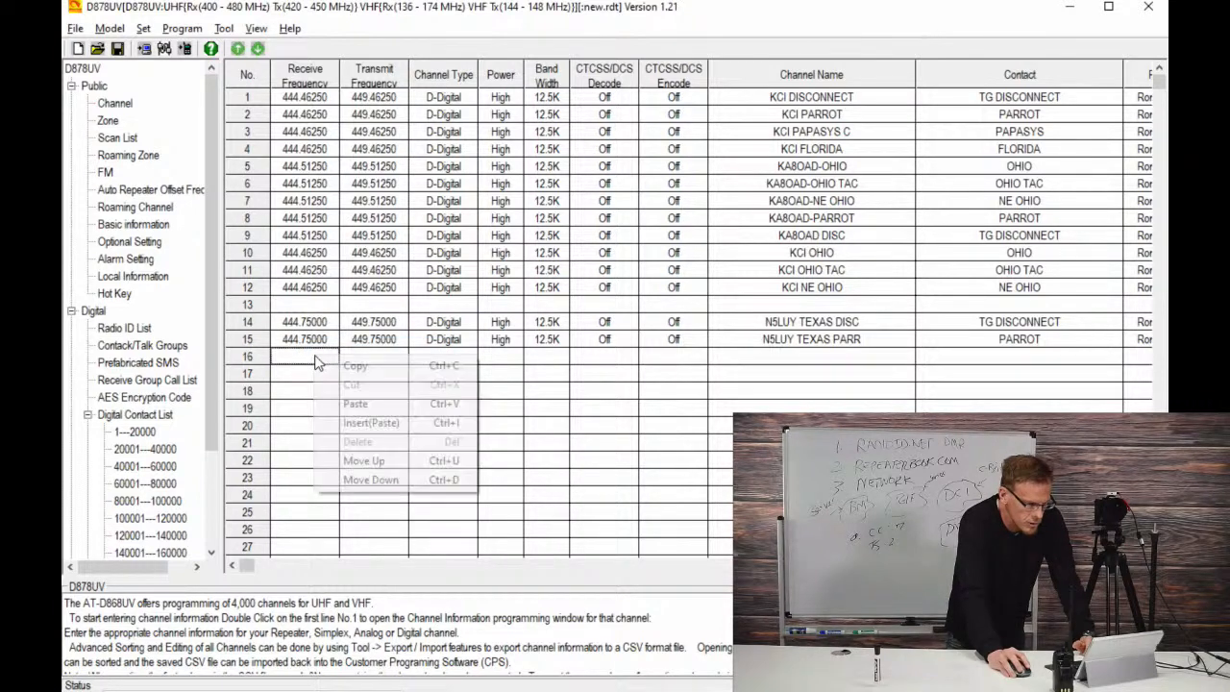
pyautogui.click(368, 411)
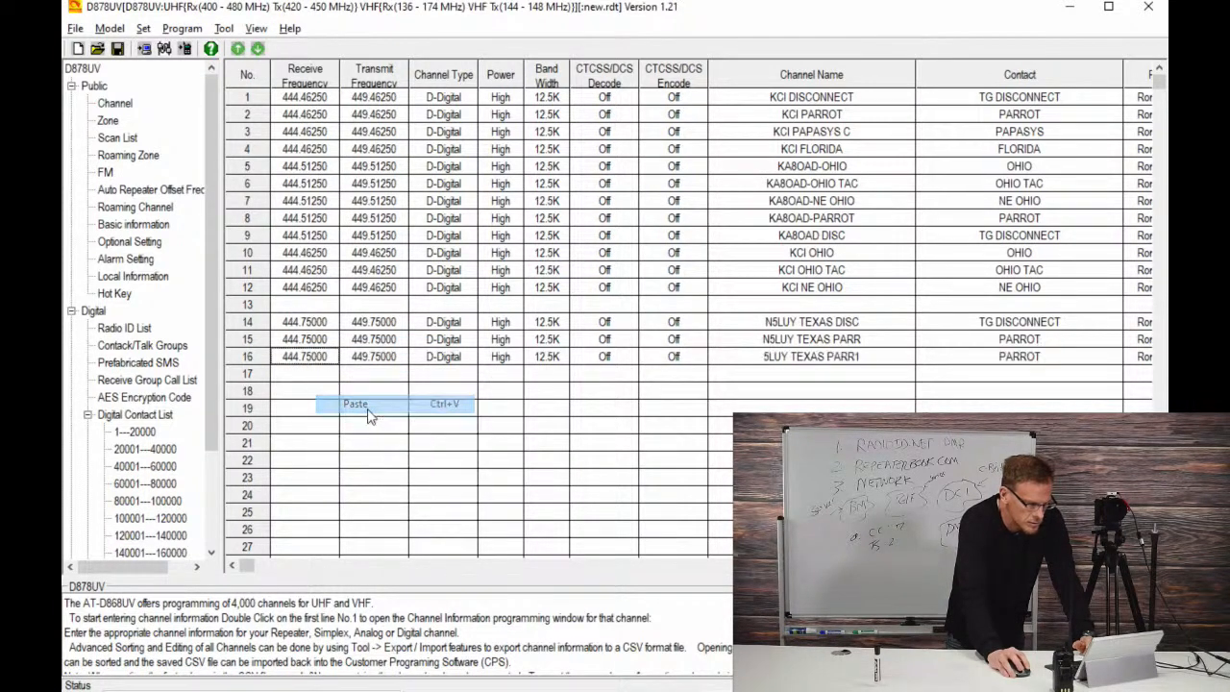
# Step: Shorten channel 16's name to 5LUY TEXAS, assign it the TEXAS contact, and save the channel
pyautogui.doubleClick(310, 363)
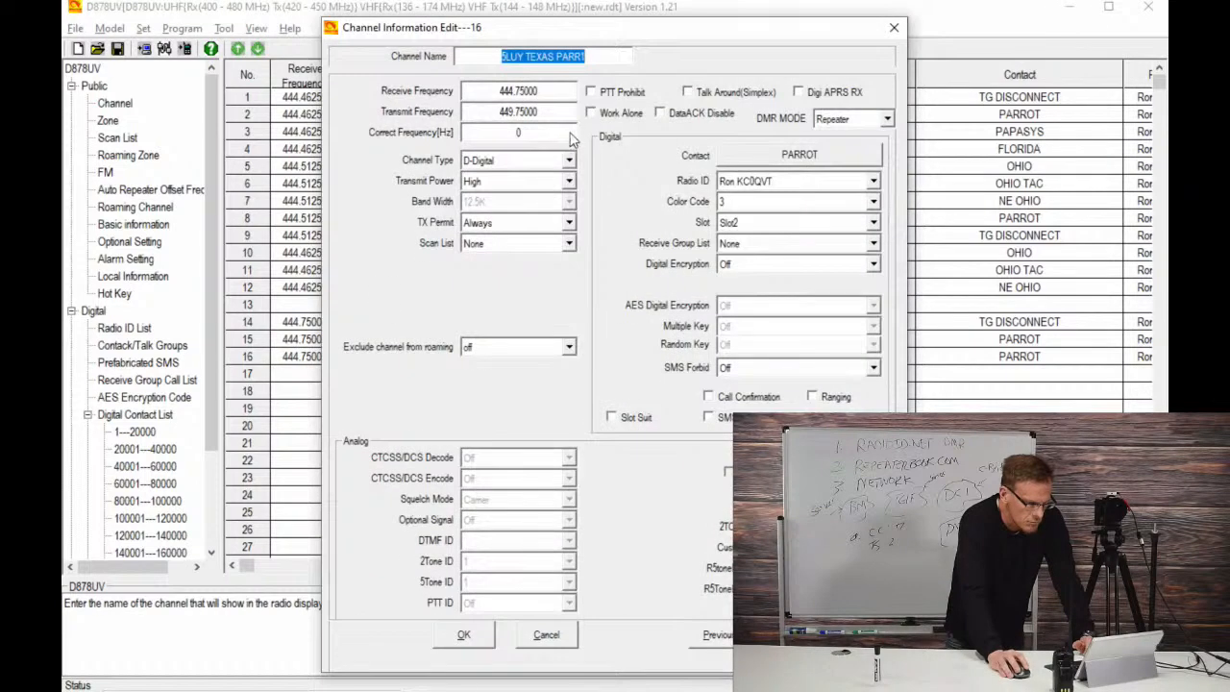
pyautogui.click(602, 55)
pyautogui.press('BackSpace')
pyautogui.press('BackSpace')
pyautogui.press('BackSpace')
pyautogui.press('BackSpace')
pyautogui.press('BackSpace')
pyautogui.press('BackSpace')
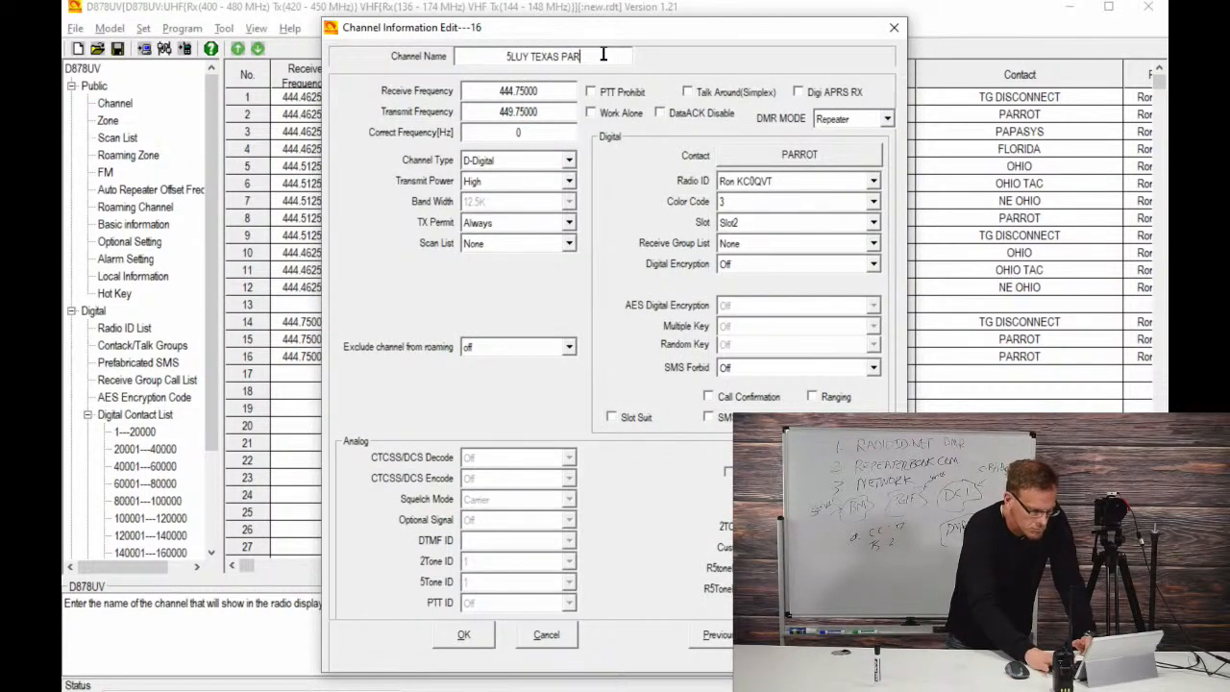
pyautogui.click(812, 155)
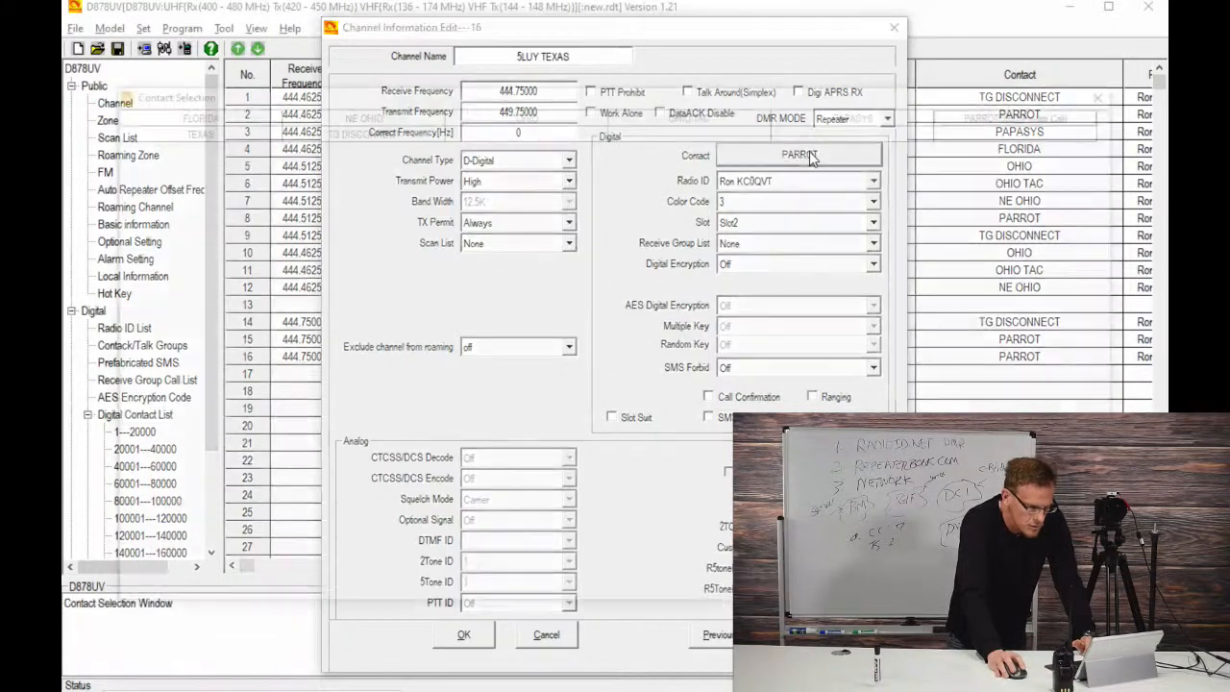
pyautogui.doubleClick(192, 132)
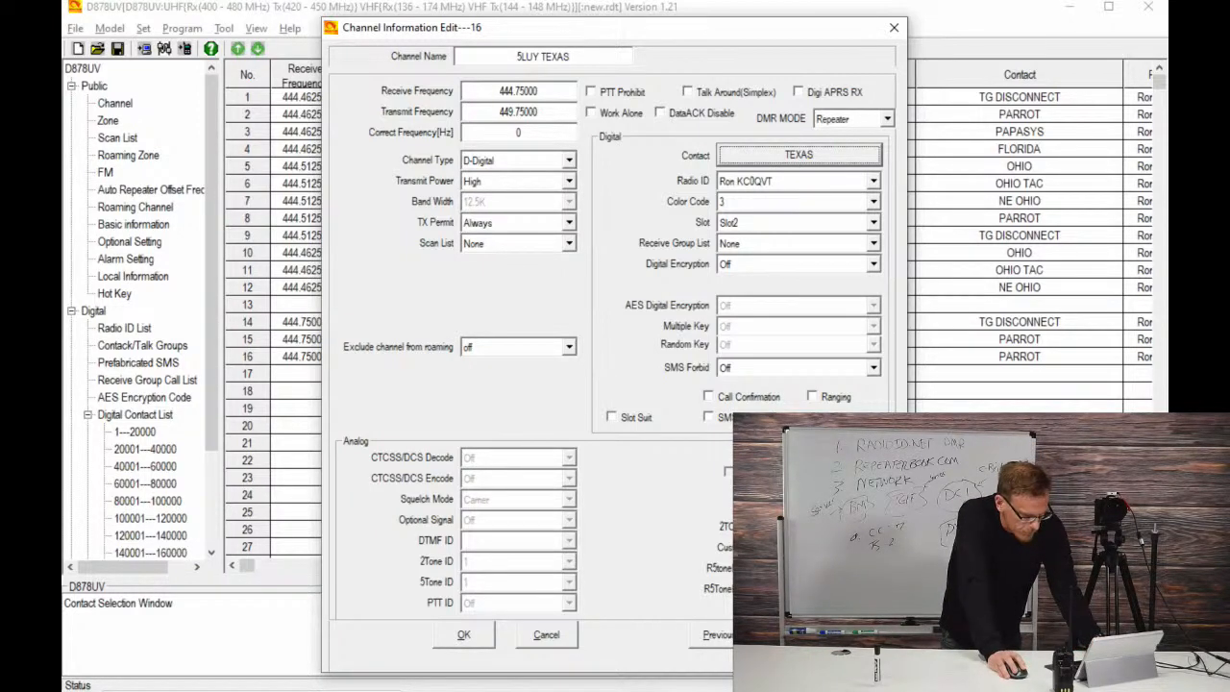
pyautogui.click(469, 638)
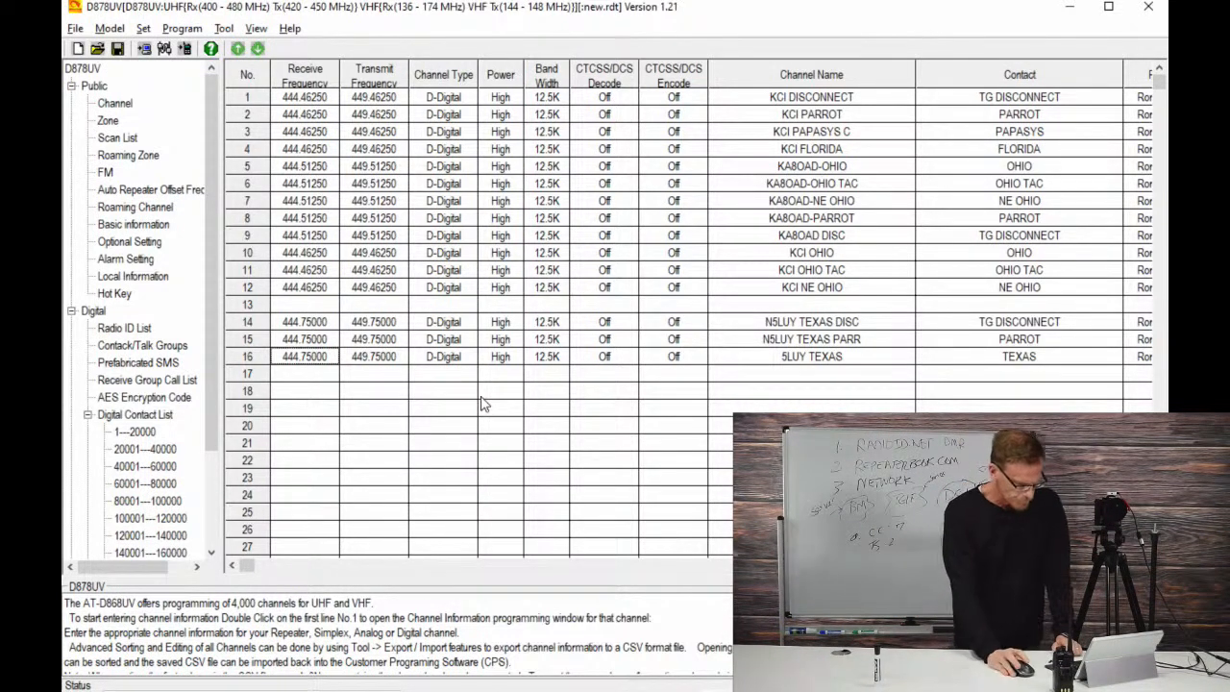
# Step: Start a new zone in the empty row 3 of the zone list and name it N5LUY ZONE
pyautogui.click(107, 120)
pyautogui.click(356, 132)
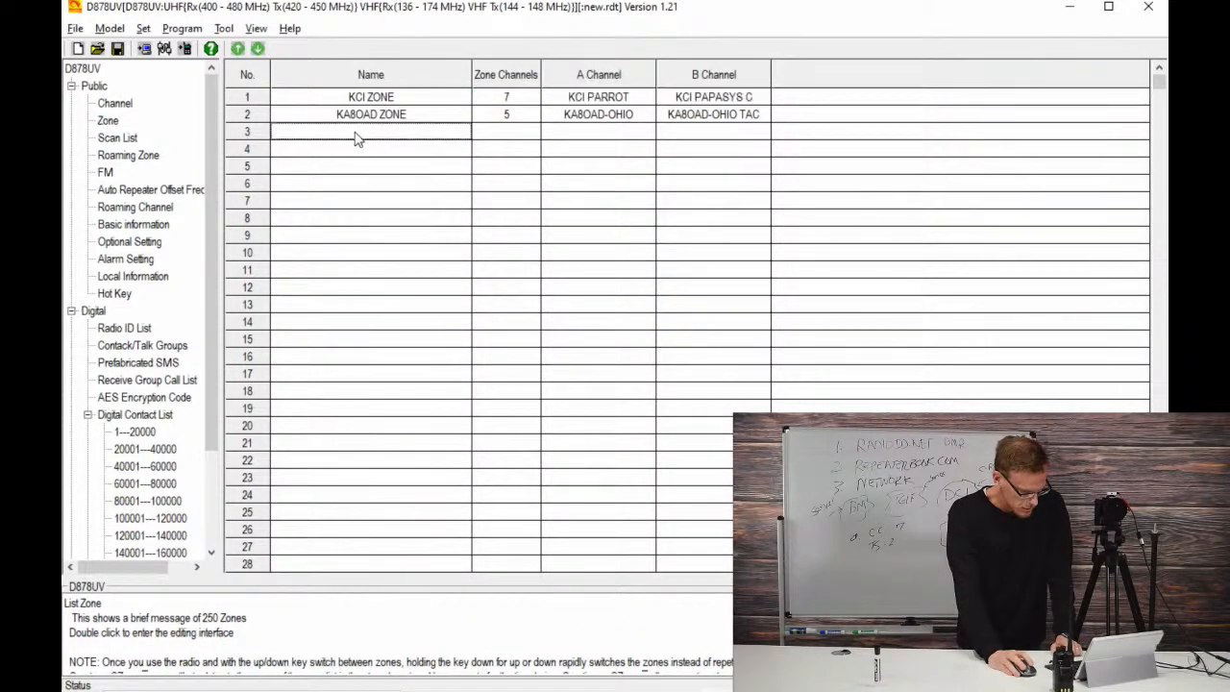
pyautogui.doubleClick(355, 135)
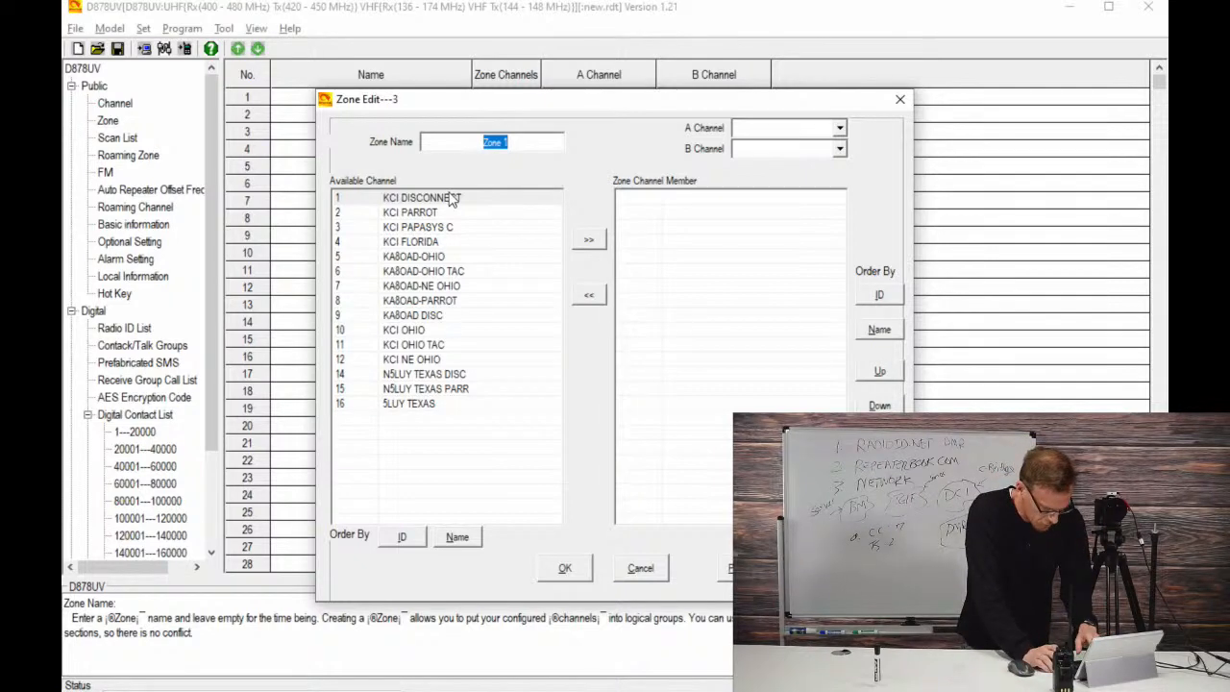
pyautogui.write('n')
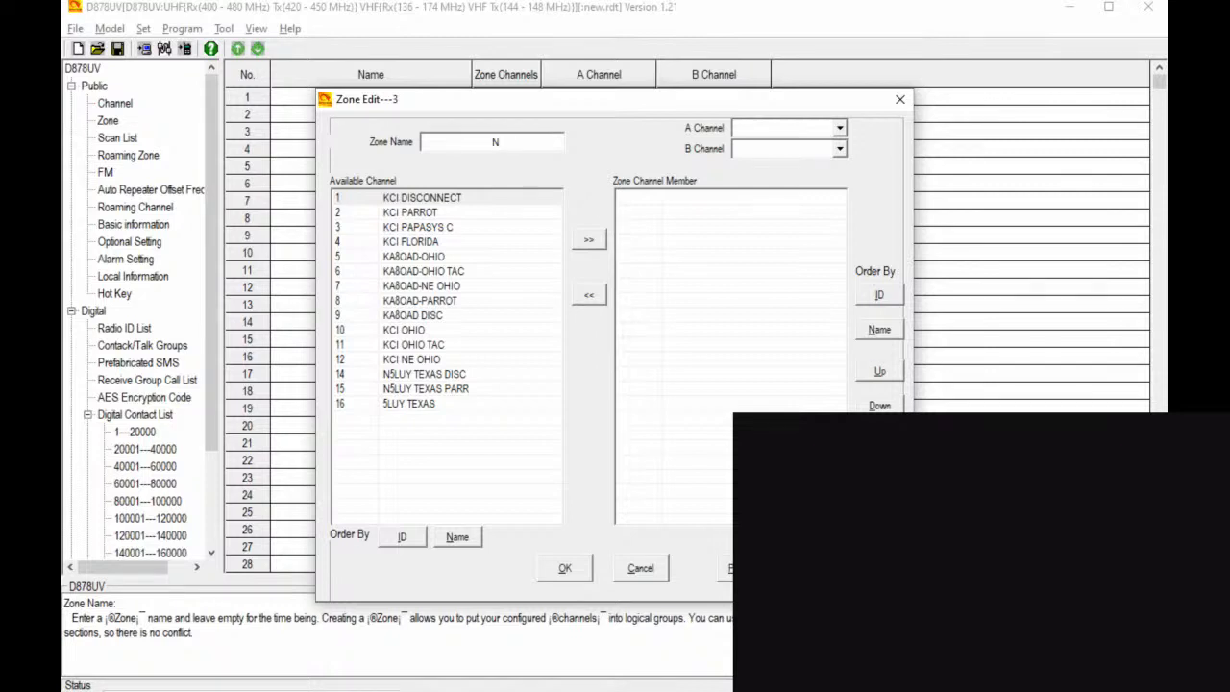
pyautogui.write('5LUY')
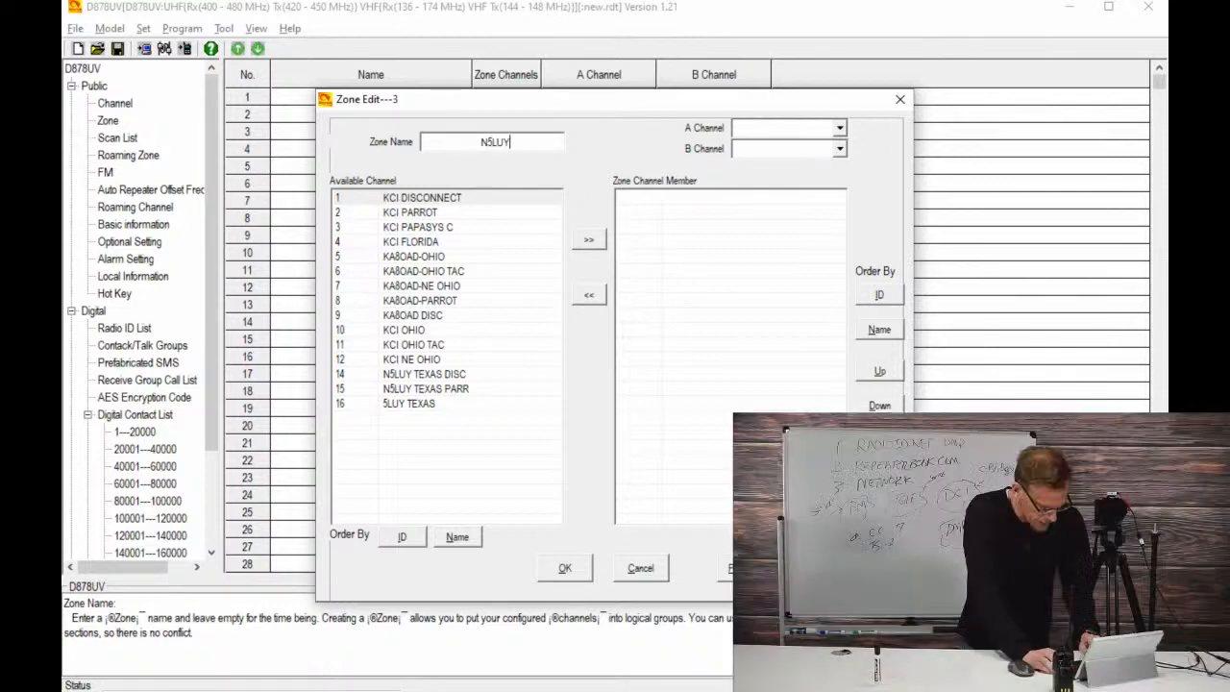
pyautogui.write(' Z')
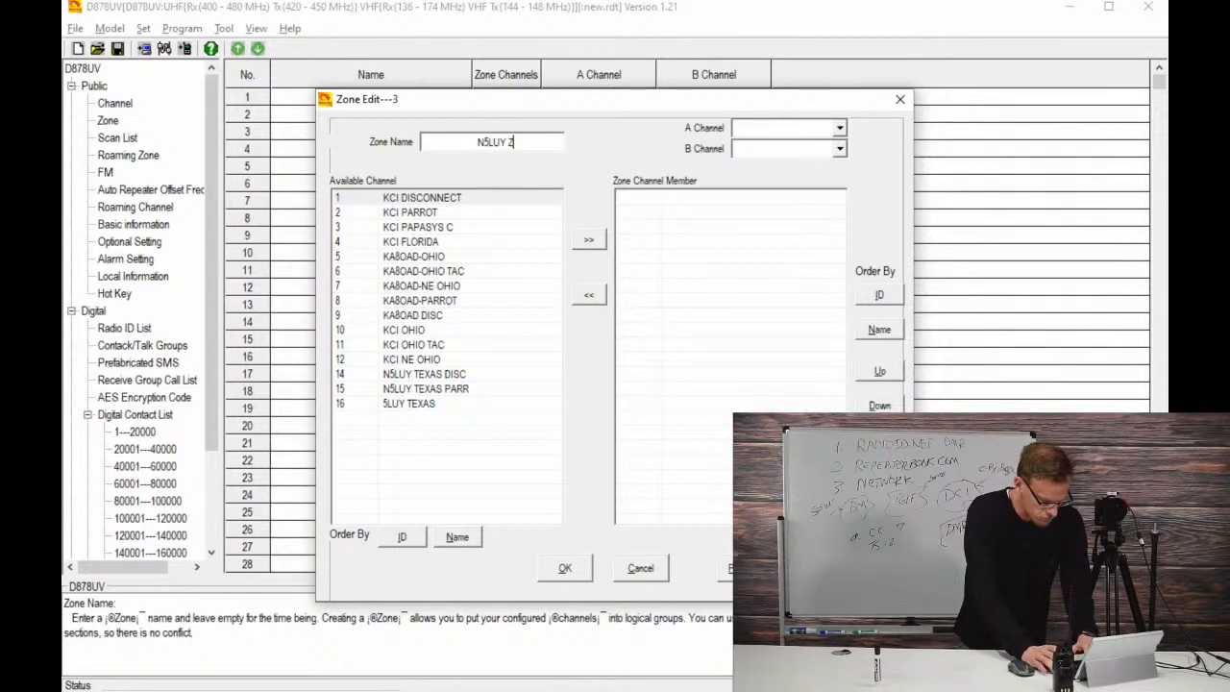
pyautogui.write('ONE')
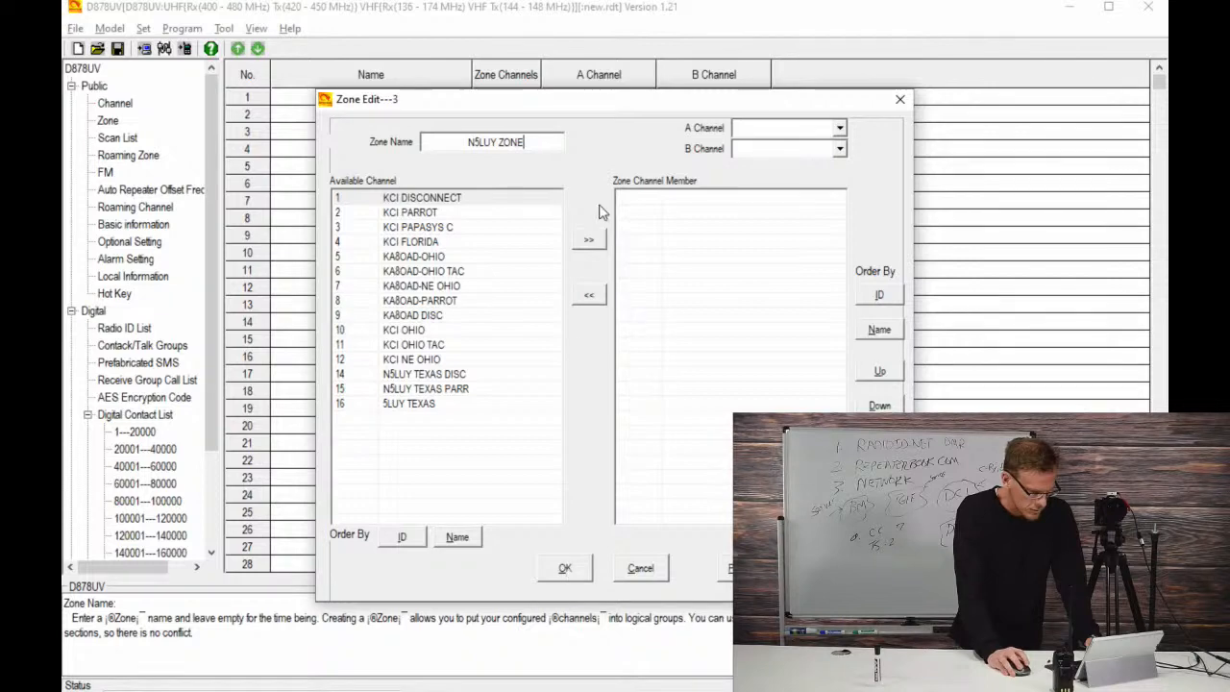
pyautogui.click(427, 377)
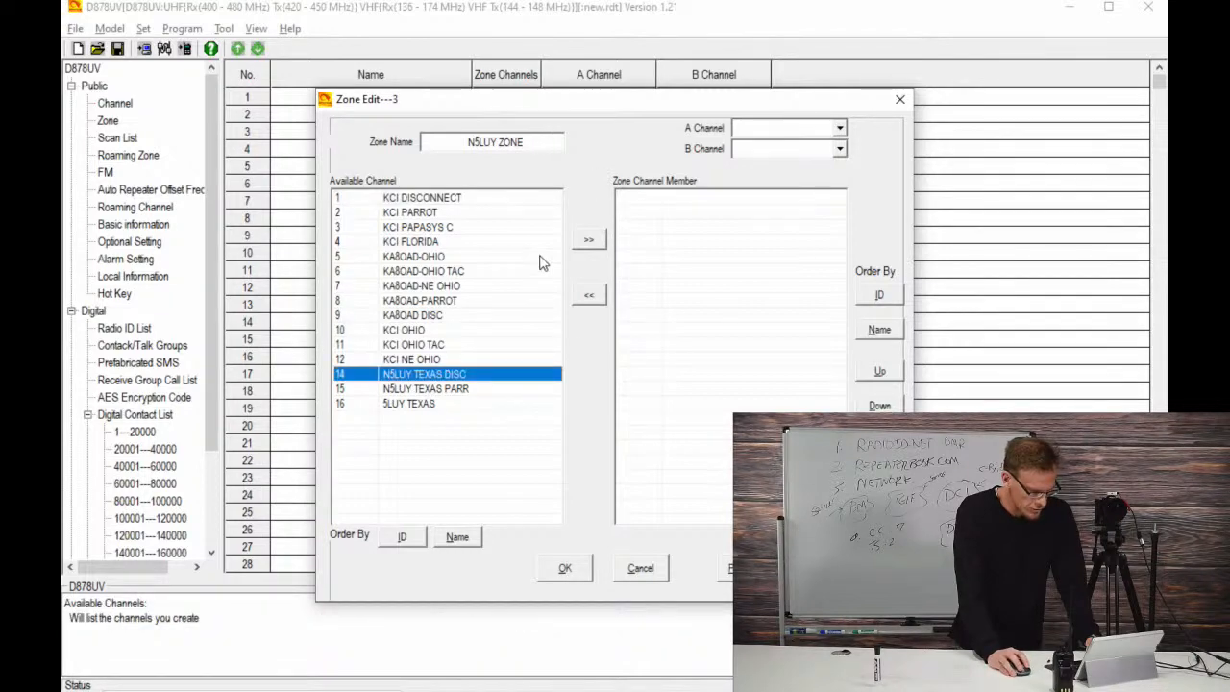
pyautogui.click(589, 241)
pyautogui.click(592, 242)
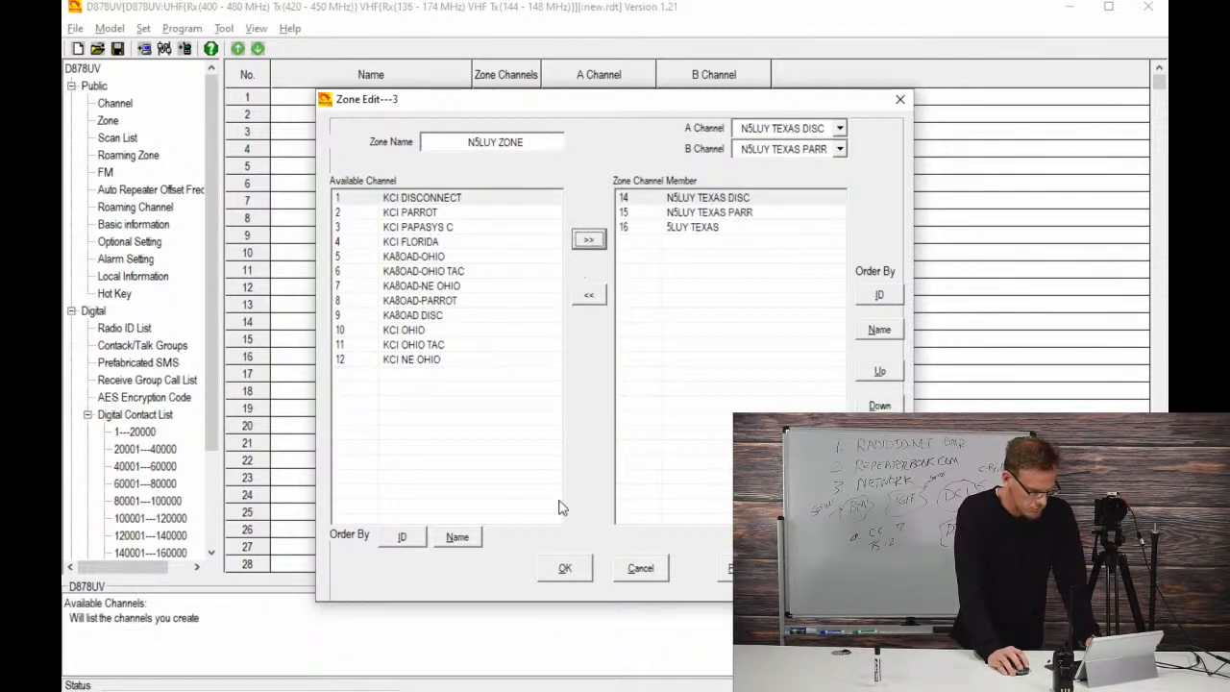
pyautogui.click(567, 570)
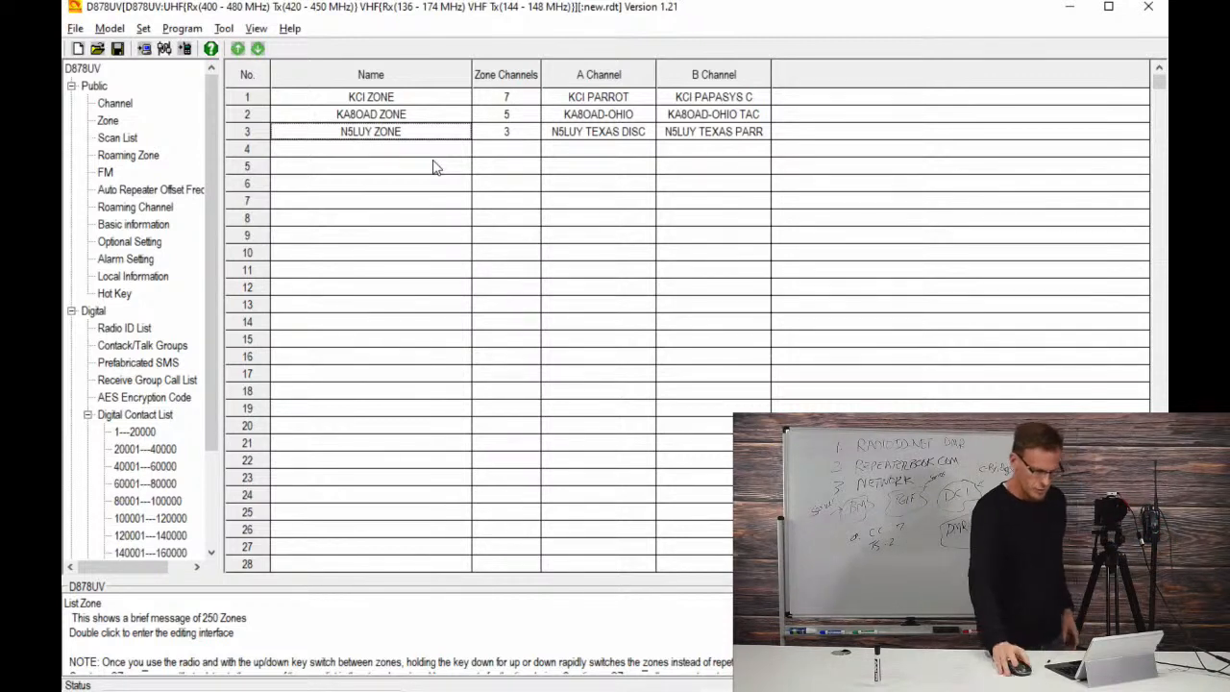
# Step: Write the codeplug to the radio with only Other Data included, leaving out the Digital Contact List
pyautogui.click(182, 29)
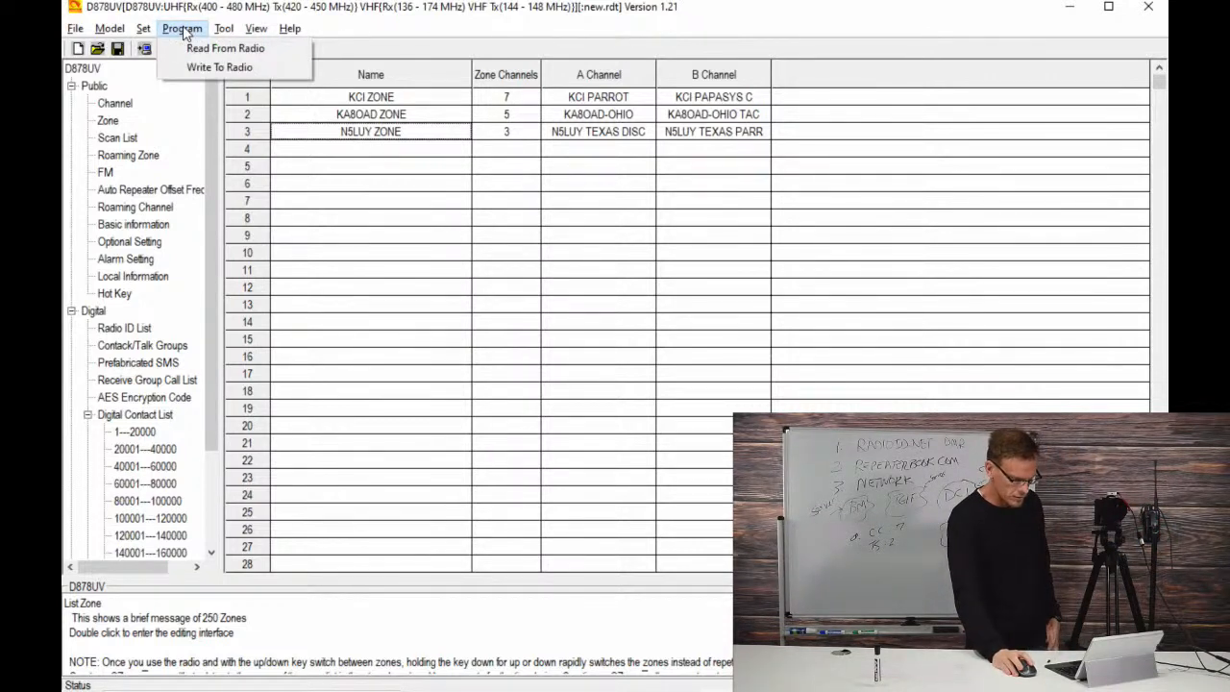
pyautogui.click(208, 69)
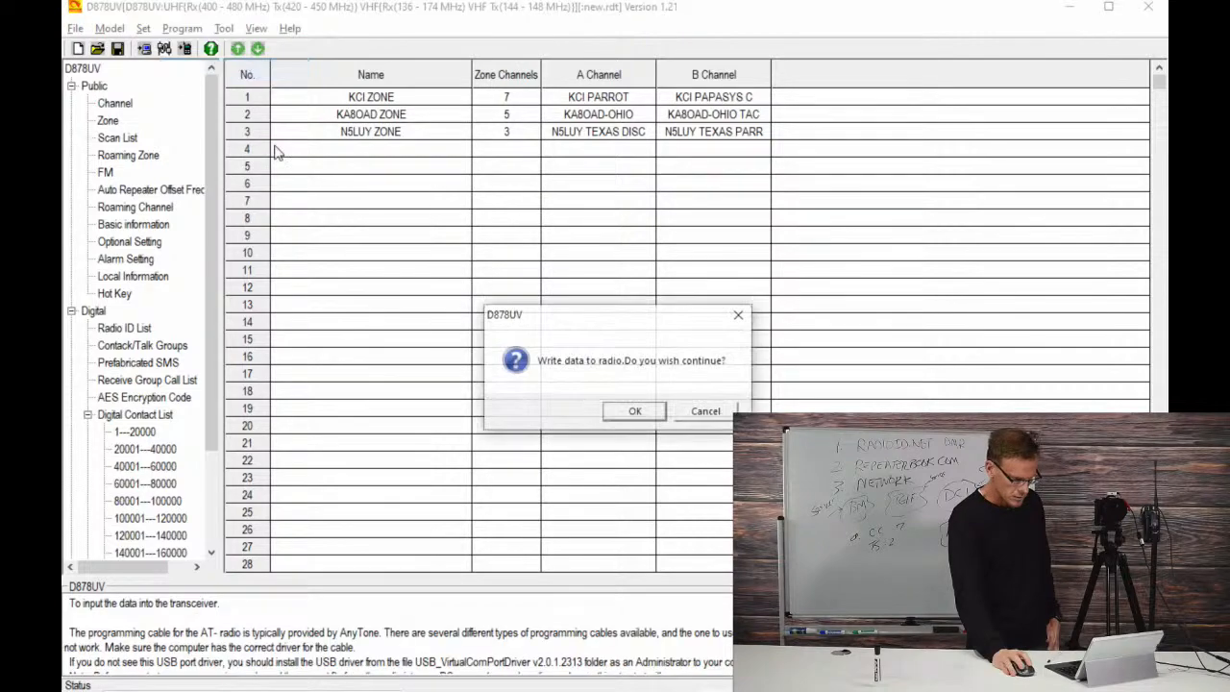
pyautogui.click(640, 416)
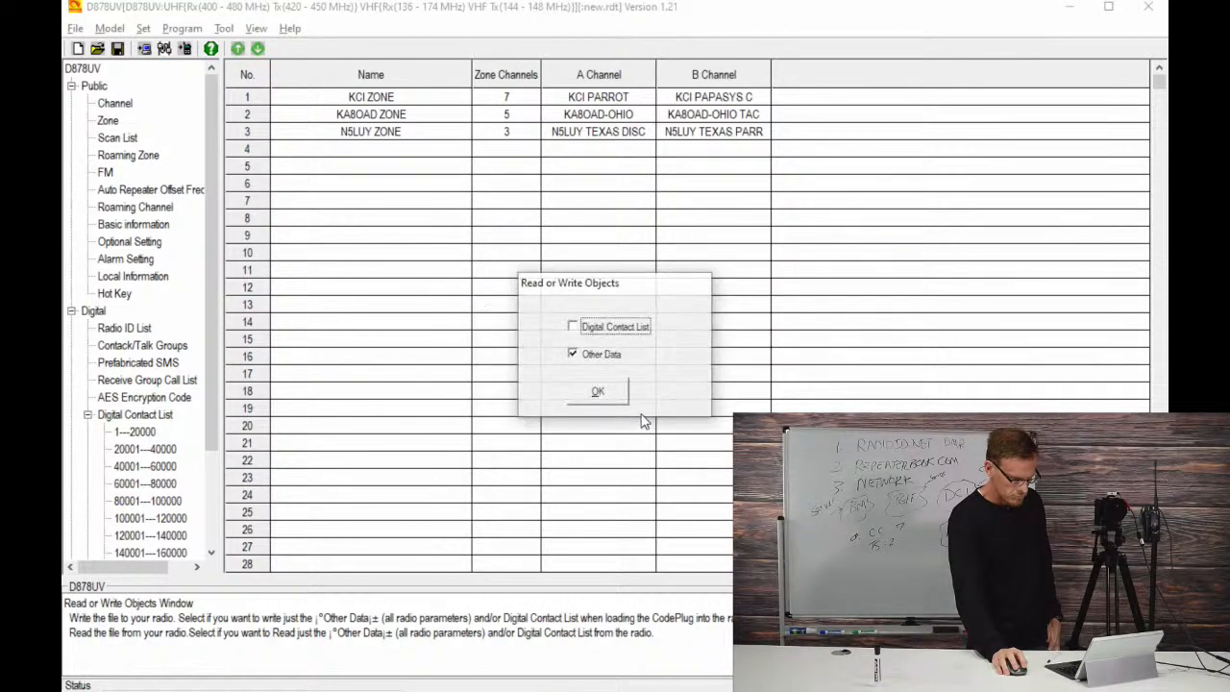
pyautogui.click(597, 393)
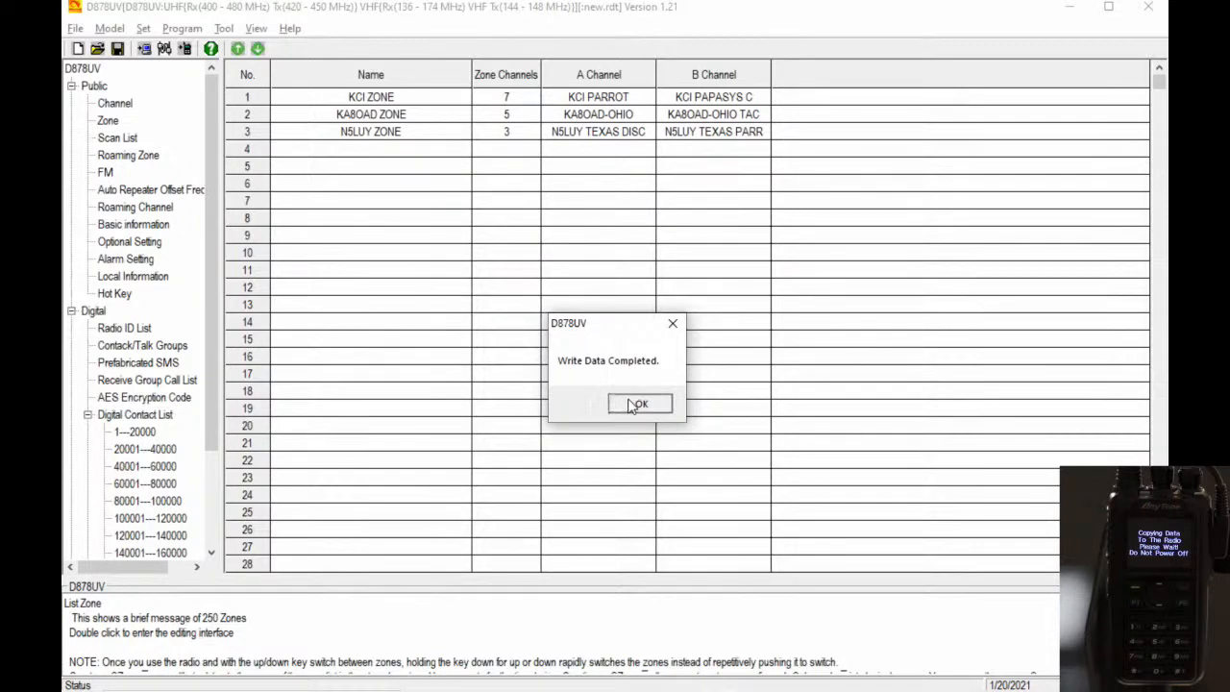
pyautogui.click(637, 405)
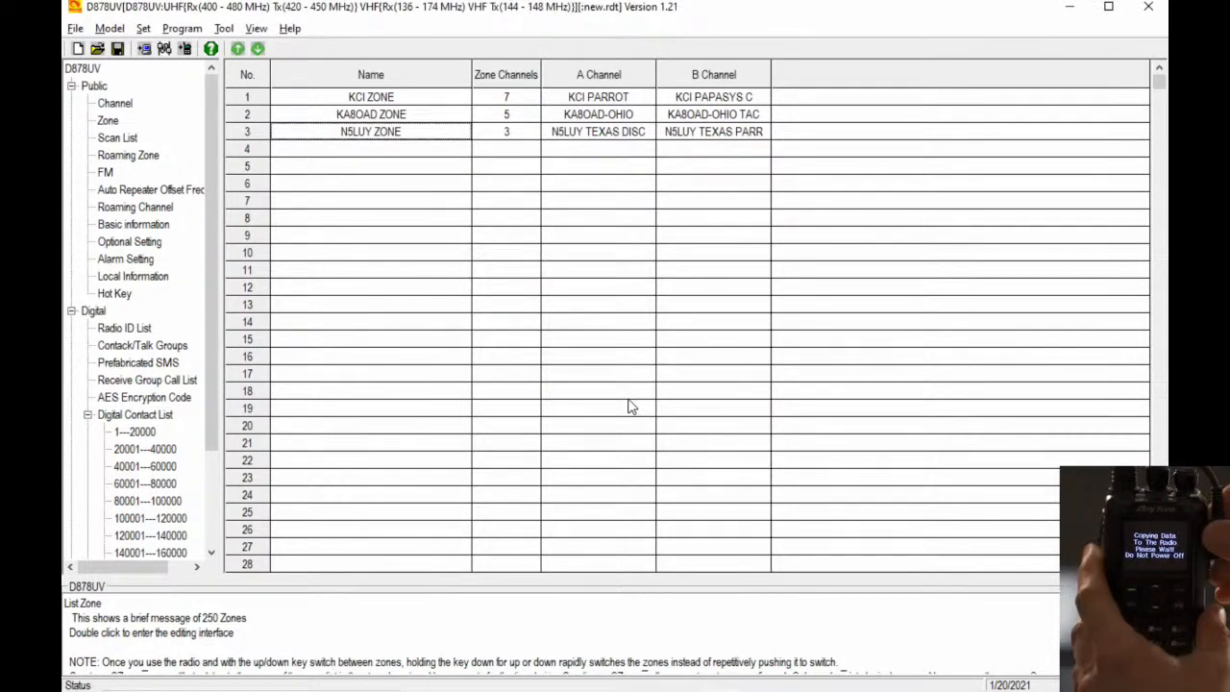